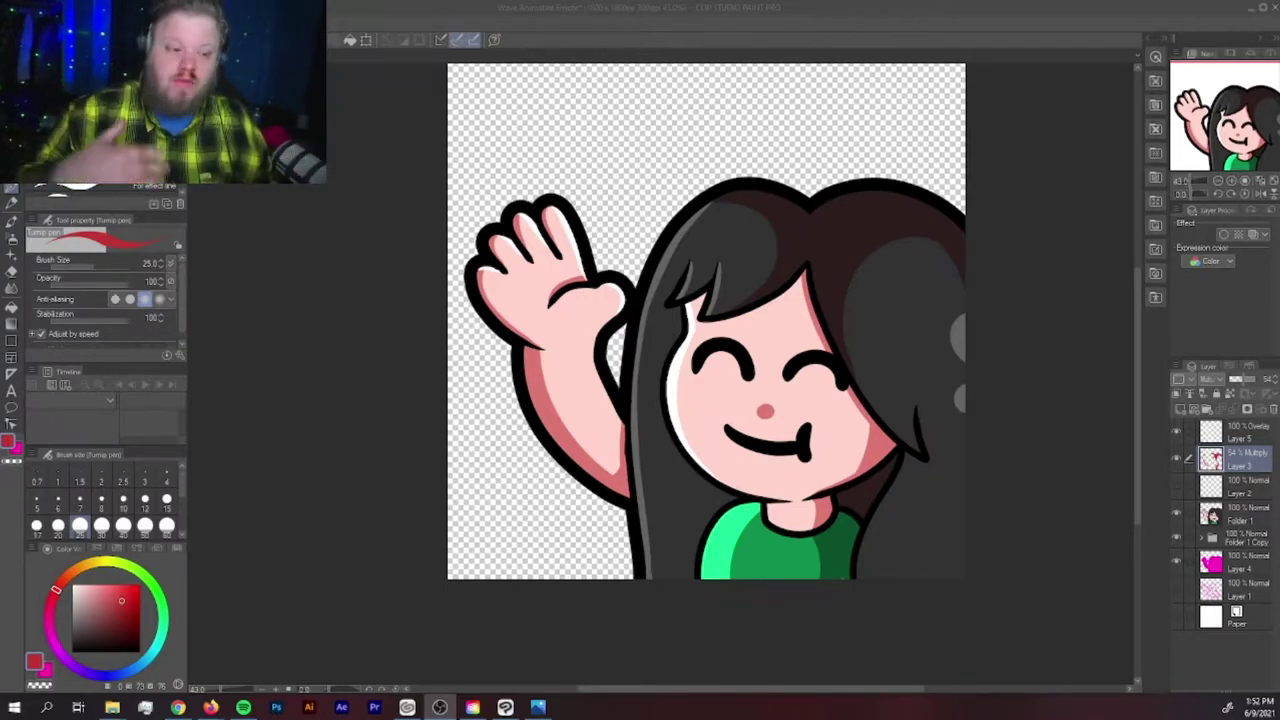
Group Layers 5 through 4 into a new folder, Folder 2, and collapse it
{"action": "scroll", "coordinate": [969, 441], "scroll_direction": "down", "scroll_amount": 1}
{"action": "scroll", "coordinate": [969, 441], "scroll_direction": "up", "scroll_amount": 2}
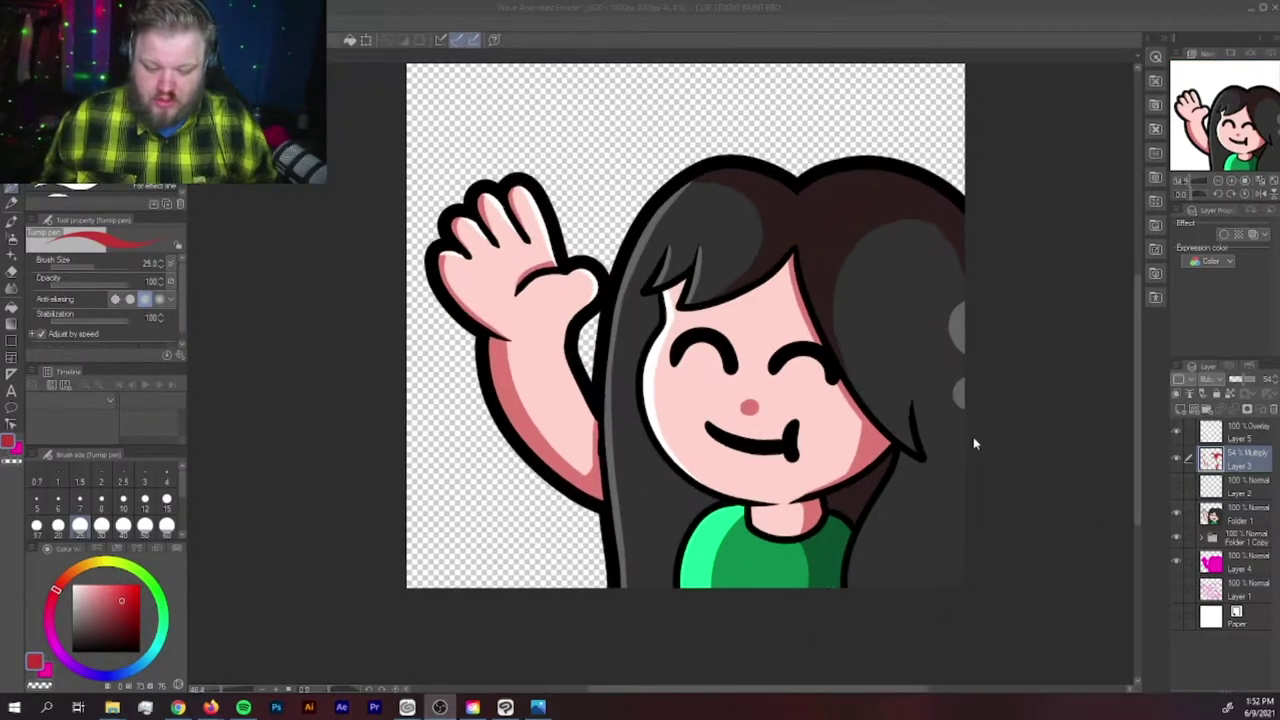
{"action": "scroll", "coordinate": [975, 443], "scroll_direction": "down", "scroll_amount": 1}
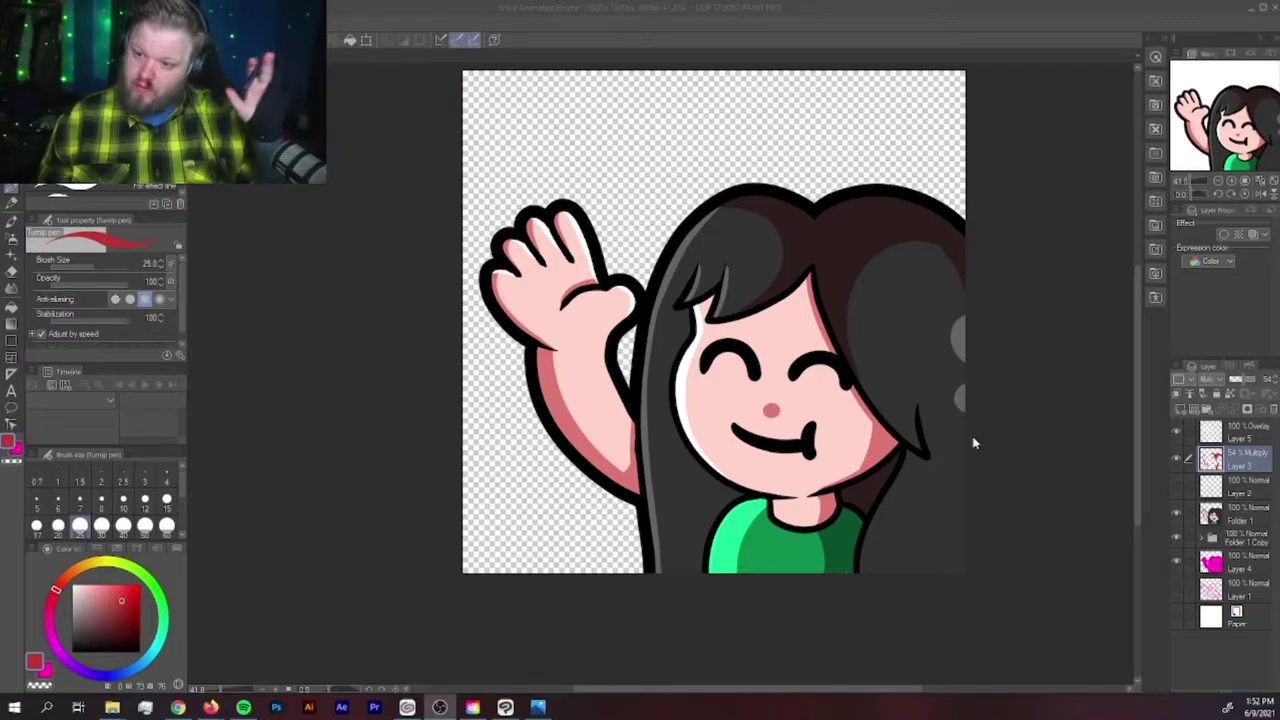
{"action": "scroll", "coordinate": [1028, 462], "scroll_direction": "up", "scroll_amount": 2}
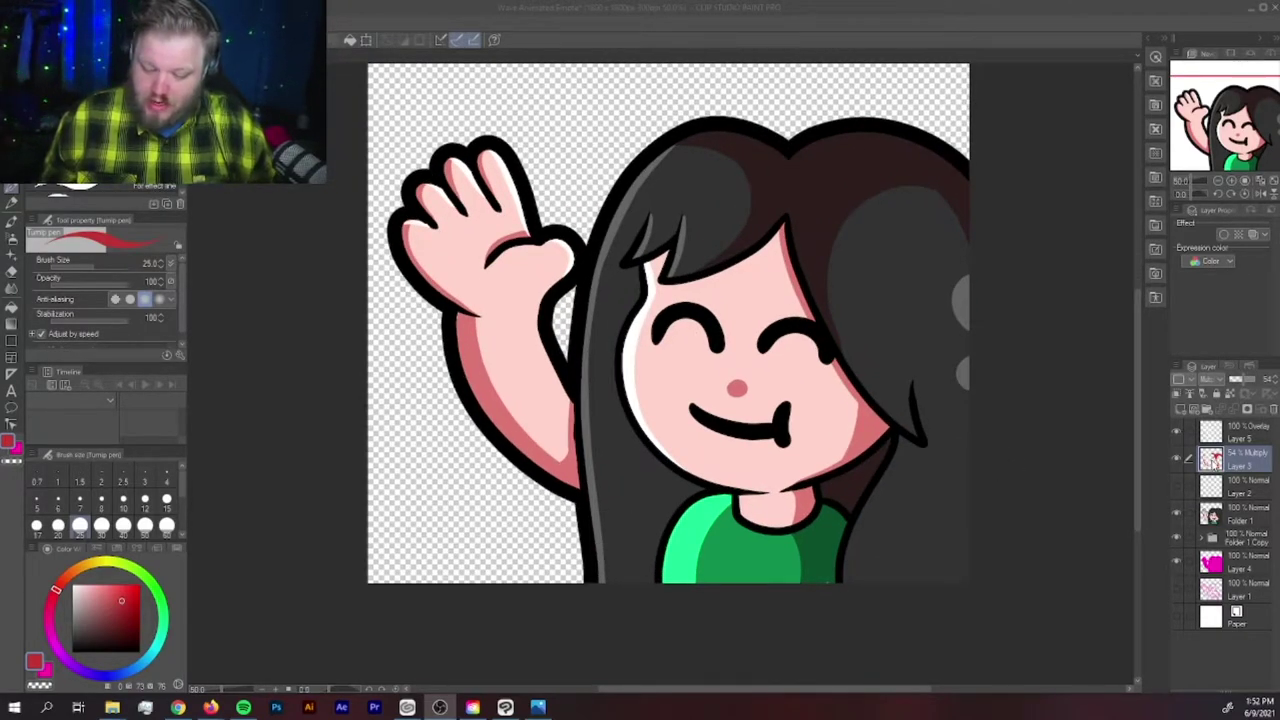
{"action": "left_click", "coordinate": [1211, 464]}
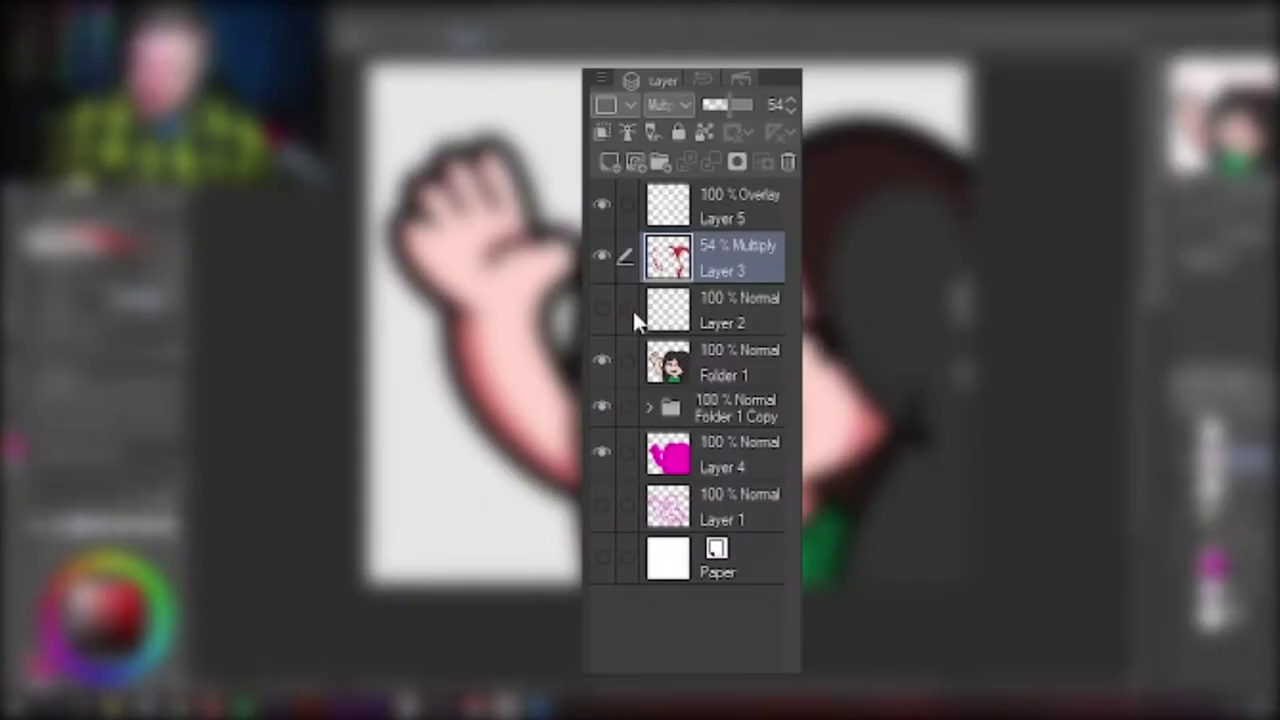
{"action": "left_click", "coordinate": [718, 446]}
{"action": "left_click", "coordinate": [720, 206], "text": "shift"}
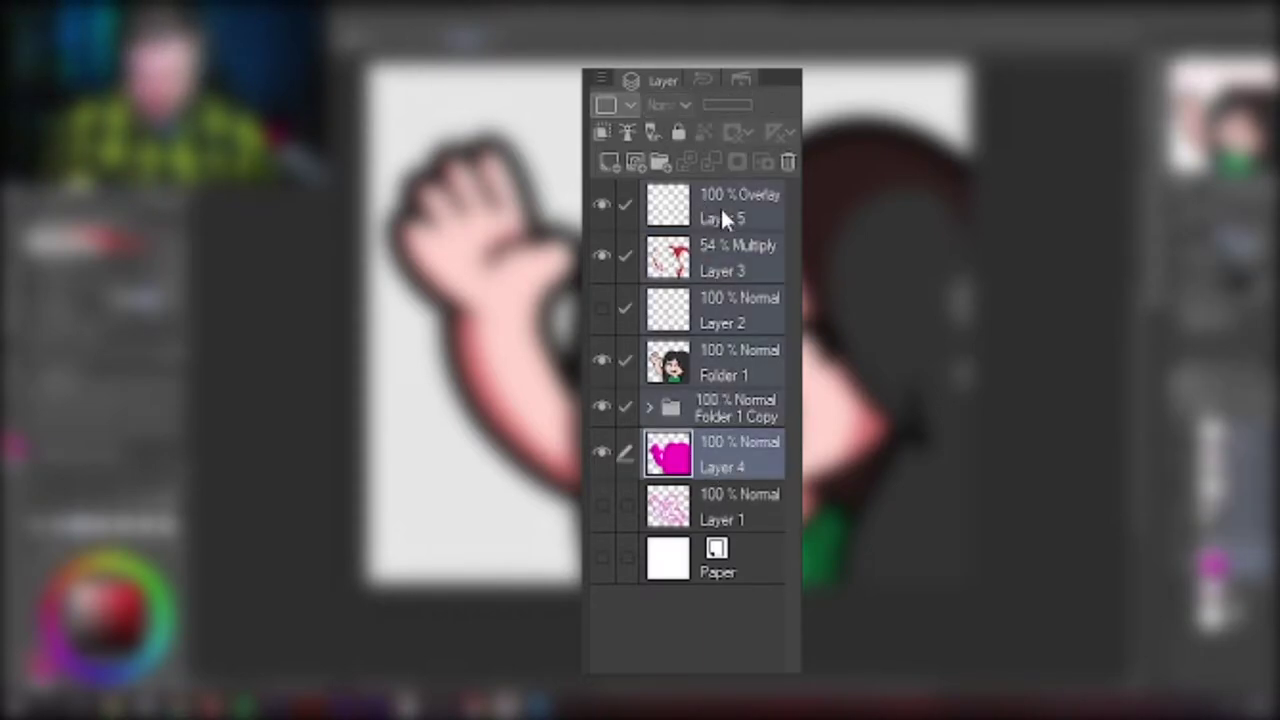
{"action": "key", "text": "ctrl+g"}
{"action": "left_click", "coordinate": [649, 198]}
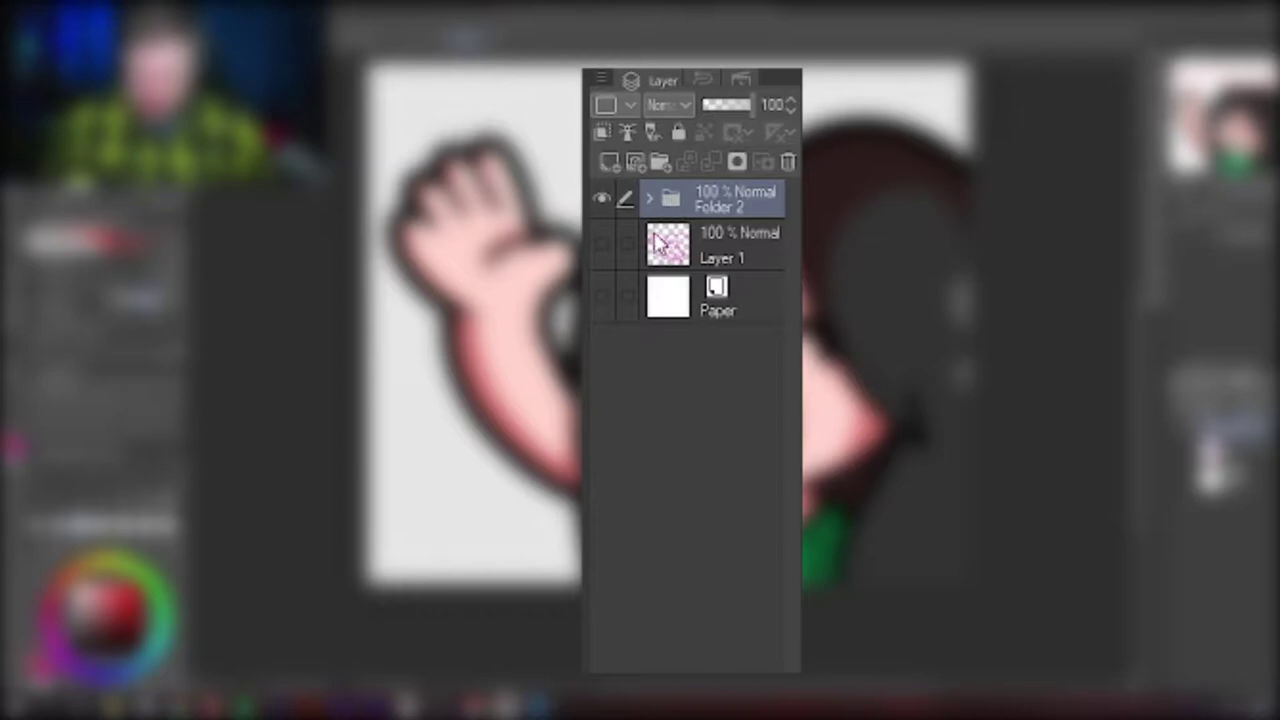
Duplicate Folder 2 as a backup copy, then merge Folder 2 into one layer
{"action": "left_click_drag", "start_coordinate": [725, 190], "coordinate": [725, 235]}
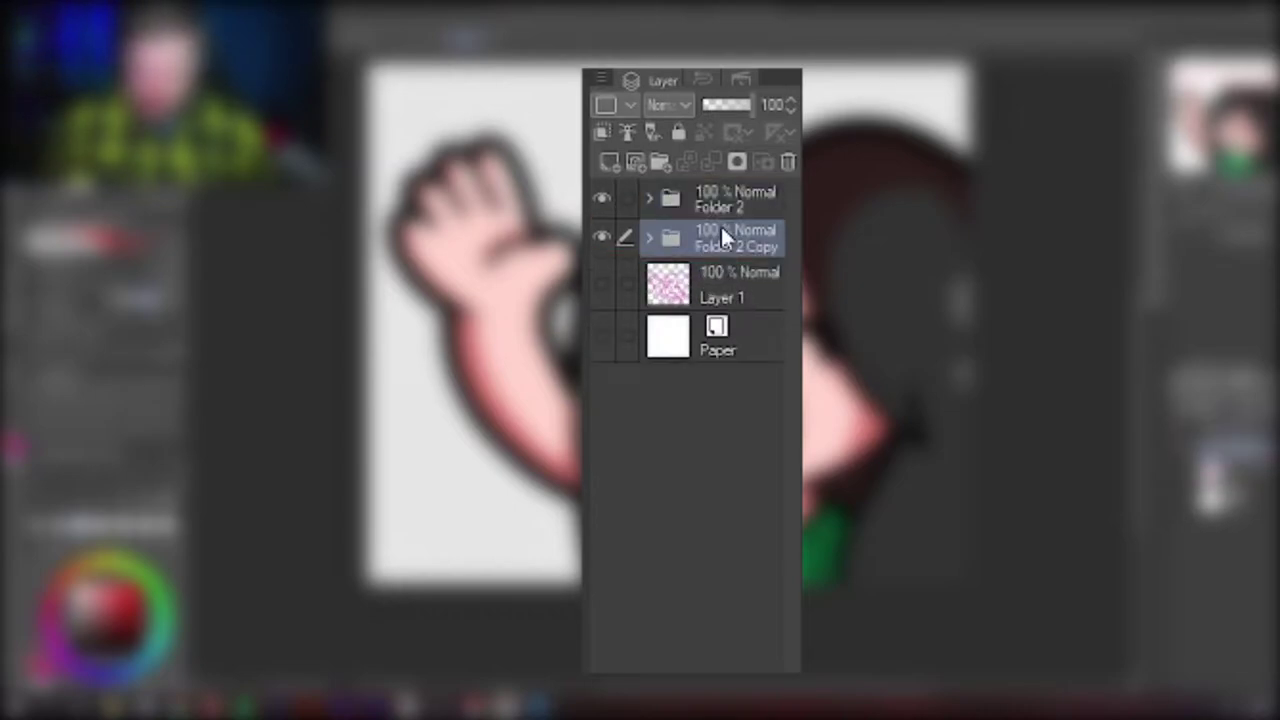
{"action": "right_click", "coordinate": [720, 198]}
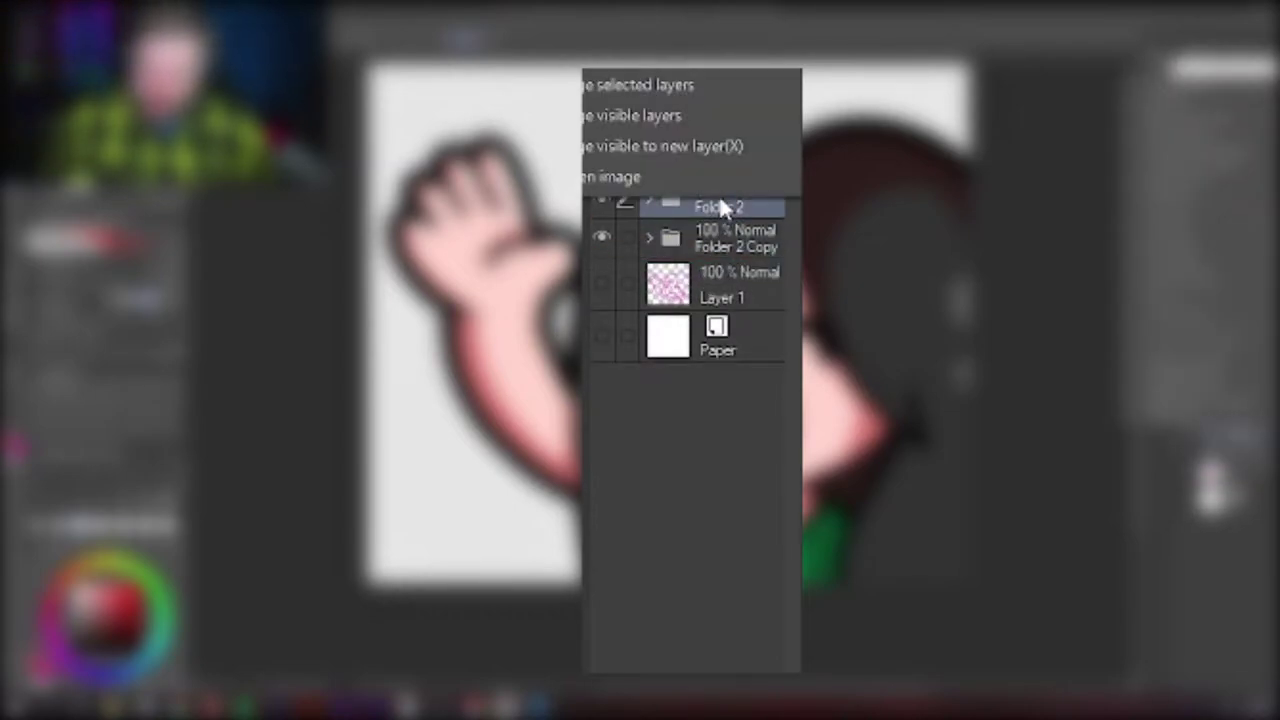
{"action": "left_click", "coordinate": [634, 85]}
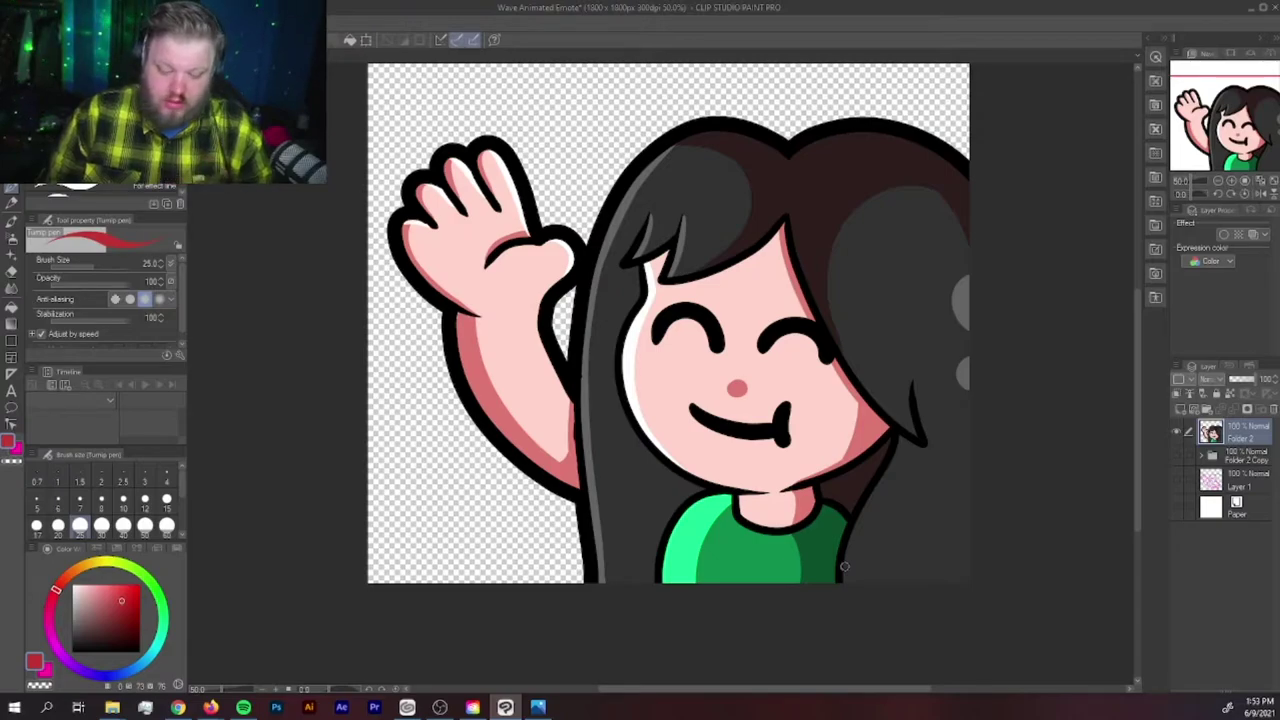
Lasso the waving arm, cut it and paste it onto its own new layer
{"action": "key", "text": "m"}
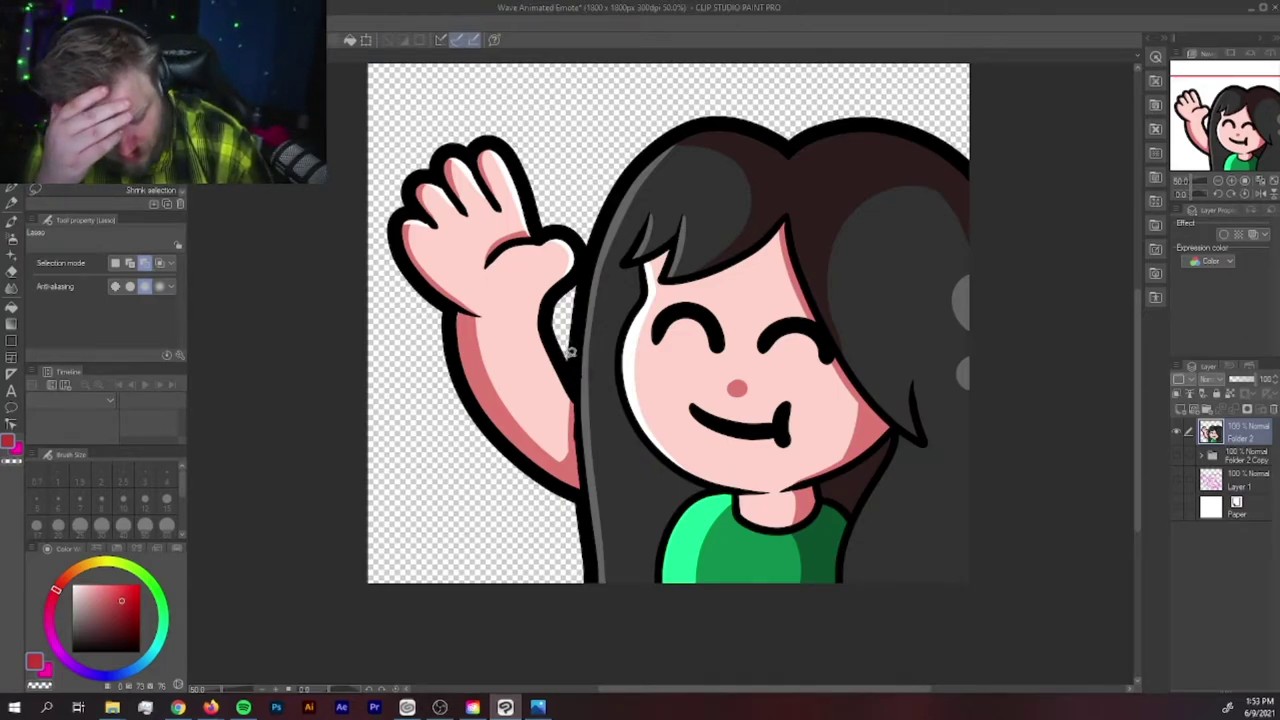
{"action": "left_click_drag", "start_coordinate": [570, 350], "coordinate": [576, 424]}
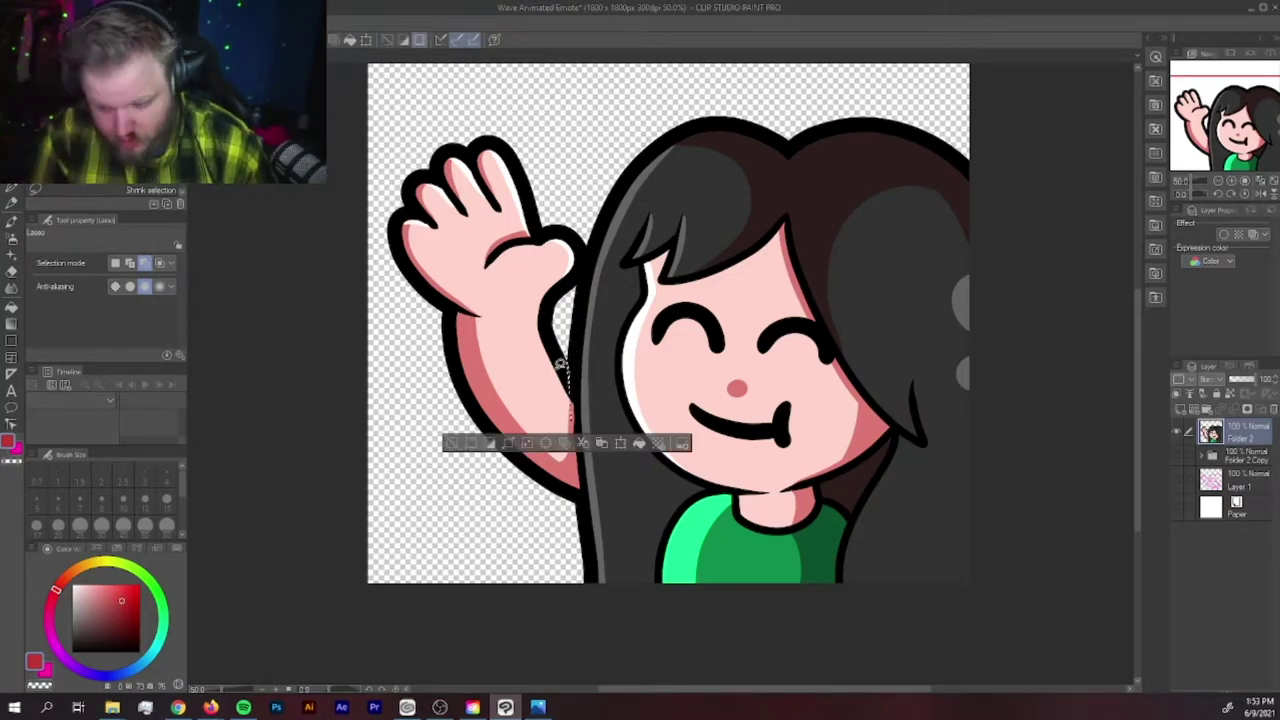
{"action": "mouse_move", "coordinate": [566, 336]}
{"action": "left_mouse_down"}
{"action": "mouse_move", "coordinate": [583, 490]}
{"action": "mouse_move", "coordinate": [480, 527]}
{"action": "mouse_move", "coordinate": [318, 230]}
{"action": "mouse_move", "coordinate": [550, 116]}
{"action": "mouse_move", "coordinate": [592, 252]}
{"action": "mouse_move", "coordinate": [572, 330]}
{"action": "left_mouse_up"}
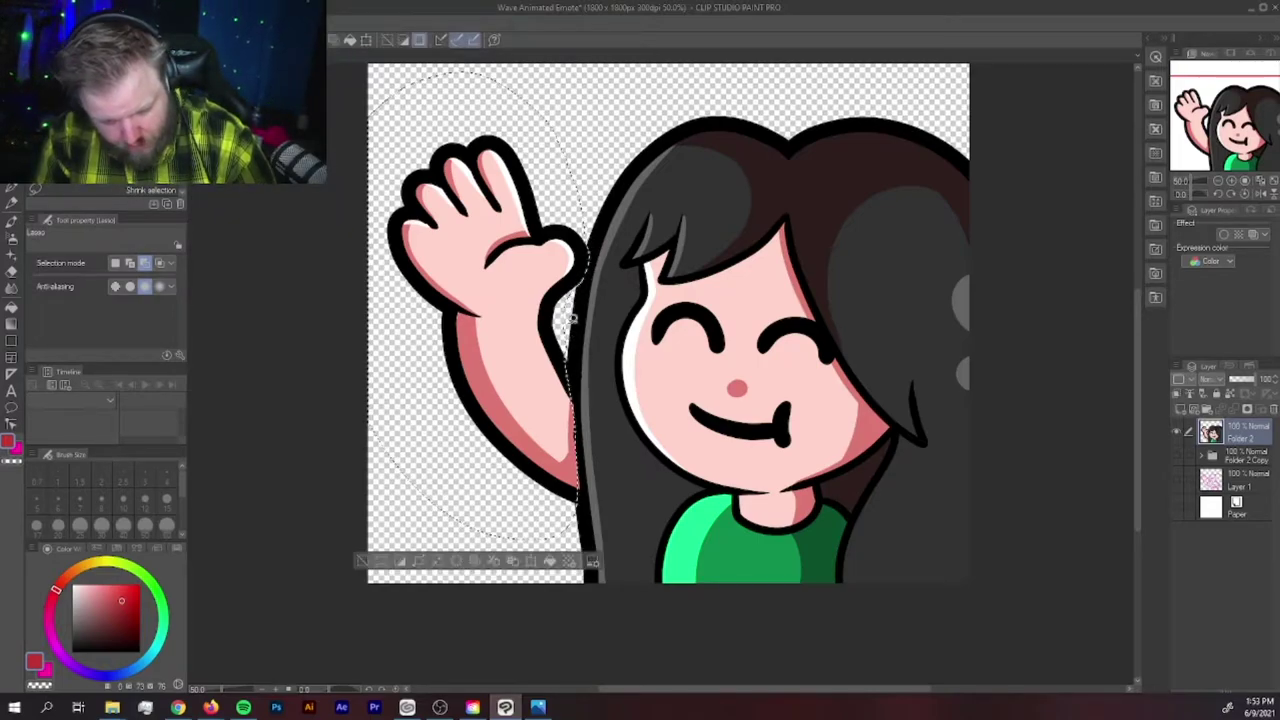
{"action": "key", "text": "ctrl+x"}
{"action": "key", "text": "ctrl+v"}
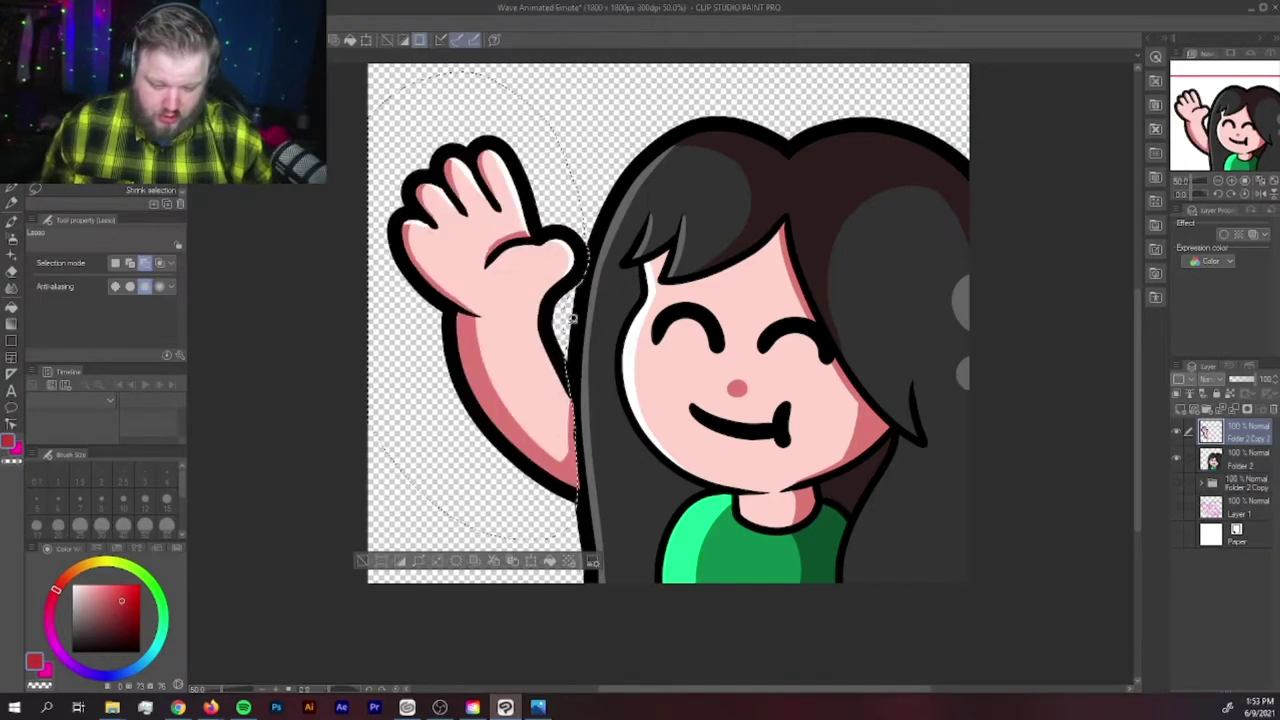
Hide Folder 2 so only the arm layer shows, and clear the selection
{"action": "left_click", "coordinate": [1176, 431]}
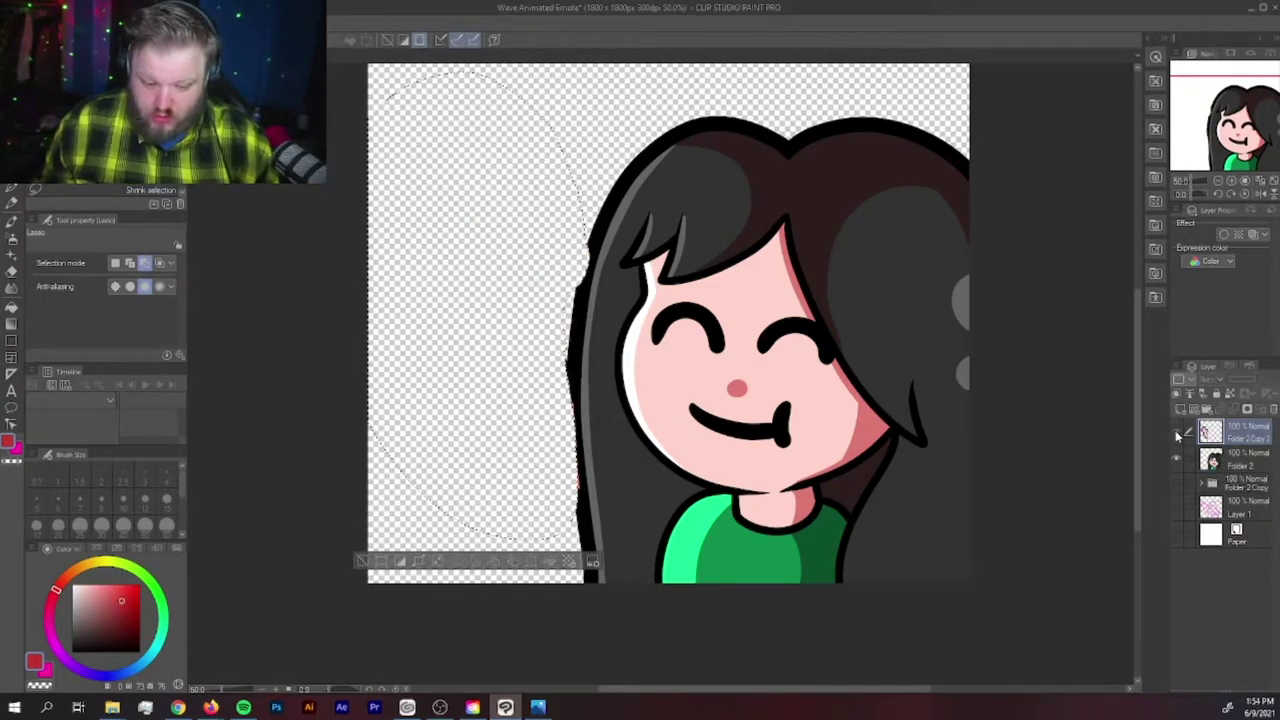
{"action": "left_click", "coordinate": [1175, 430]}
{"action": "left_click", "coordinate": [1175, 430]}
{"action": "left_click", "coordinate": [1174, 430]}
{"action": "left_click", "coordinate": [1174, 430]}
{"action": "left_click", "coordinate": [1174, 430]}
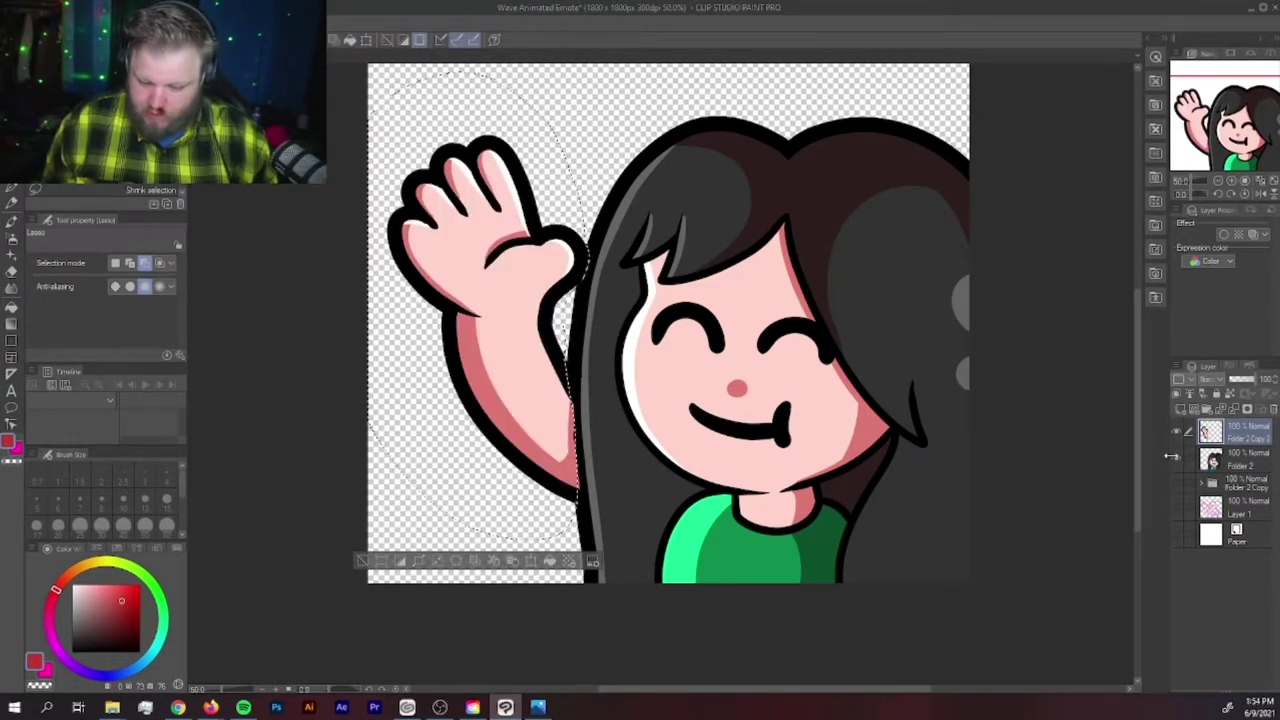
{"action": "left_click", "coordinate": [1176, 457]}
{"action": "key", "text": "ctrl+d"}
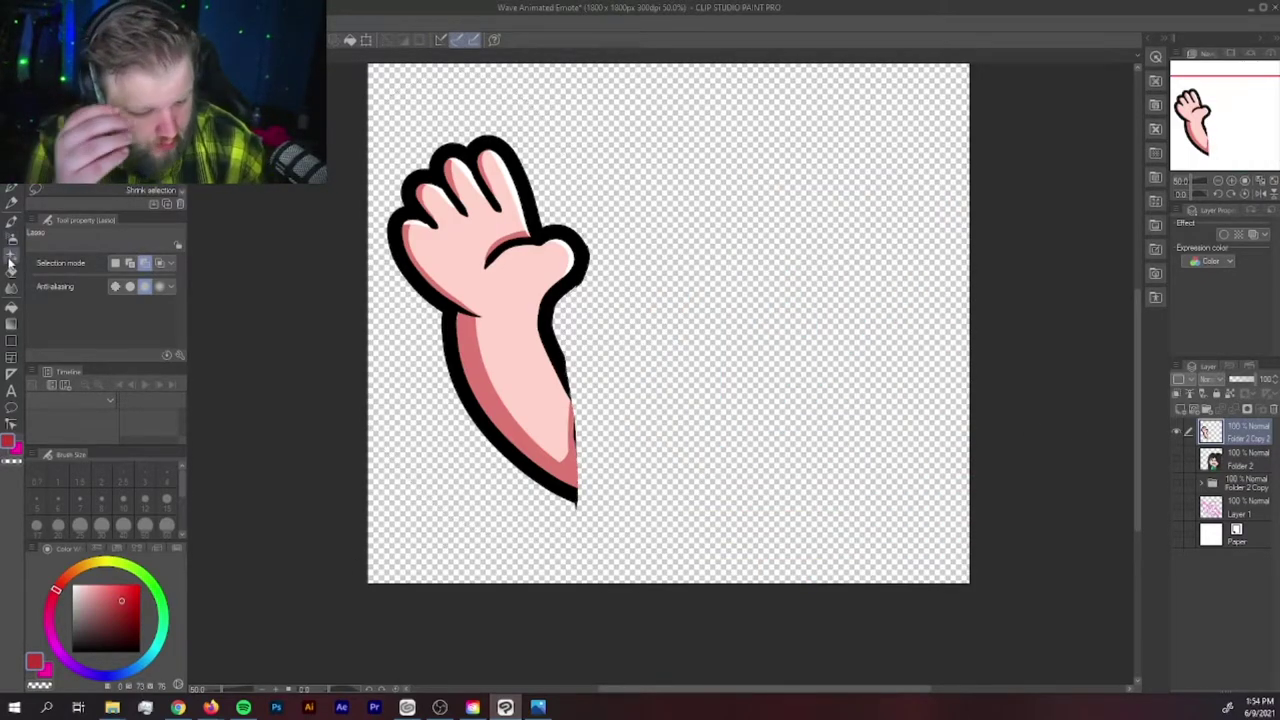
Erase the stray dark mark on the arm's right edge with a size-20 eraser
{"action": "key", "text": "e"}
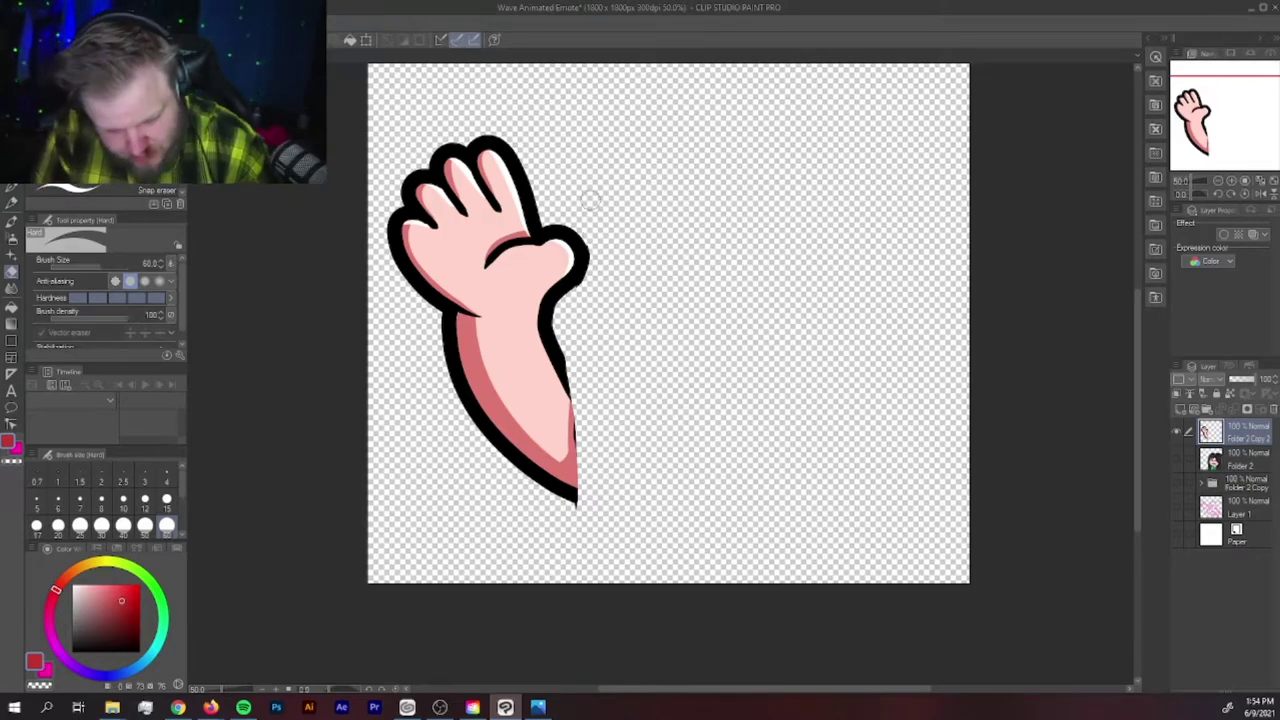
{"action": "key", "text": "bracketleft"}
{"action": "key", "text": "bracketleft"}
{"action": "key", "text": "bracketleft"}
{"action": "key", "text": "bracketleft"}
{"action": "key", "text": "bracketleft"}
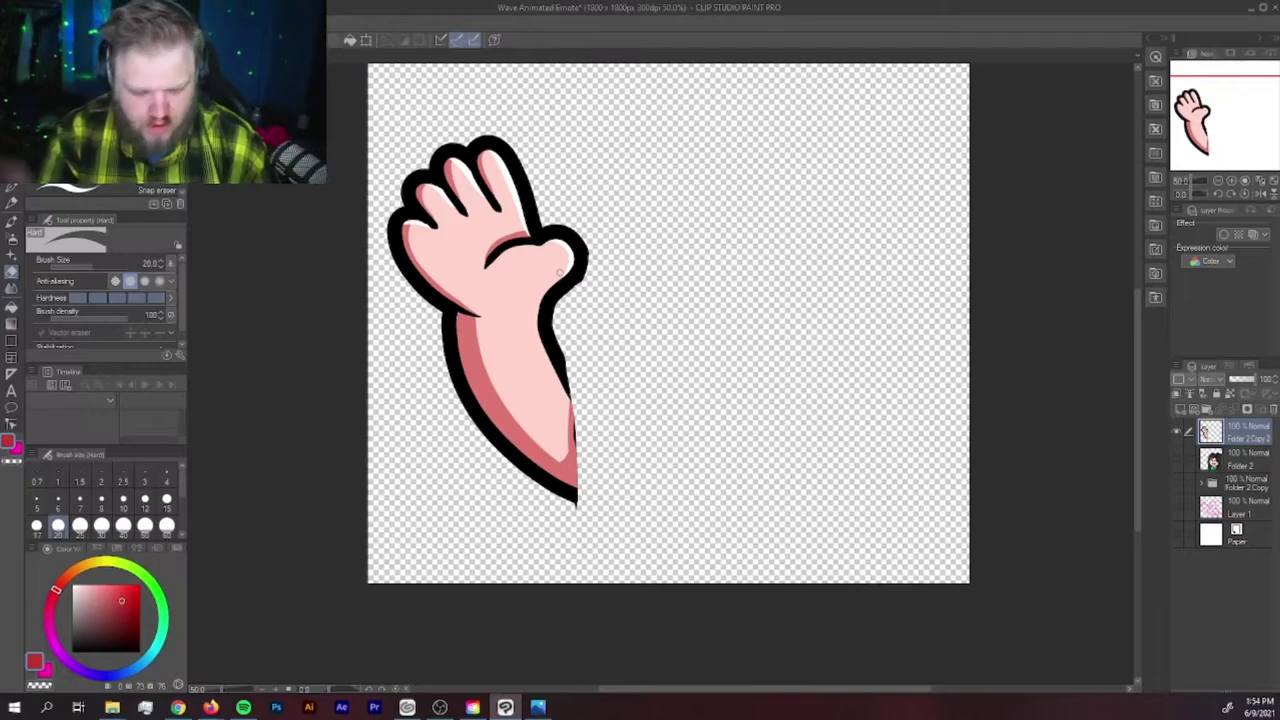
{"action": "left_click", "coordinate": [9, 191]}
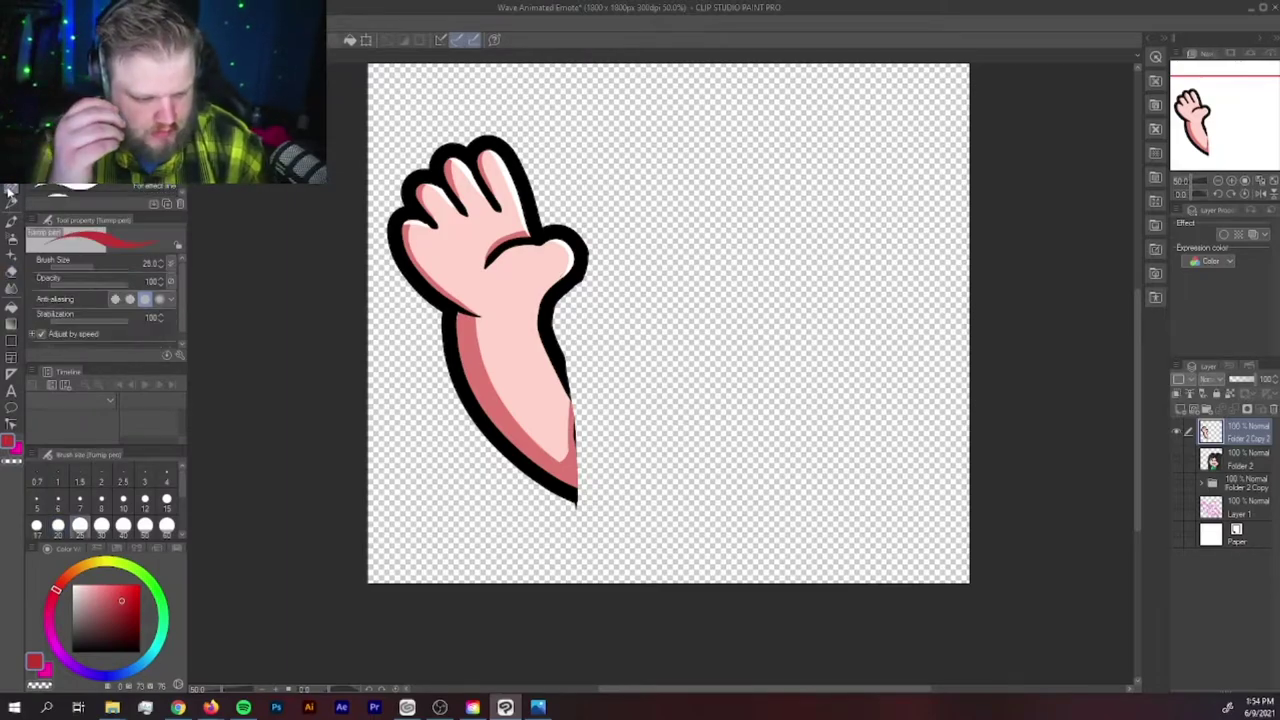
{"action": "left_click", "coordinate": [10, 308]}
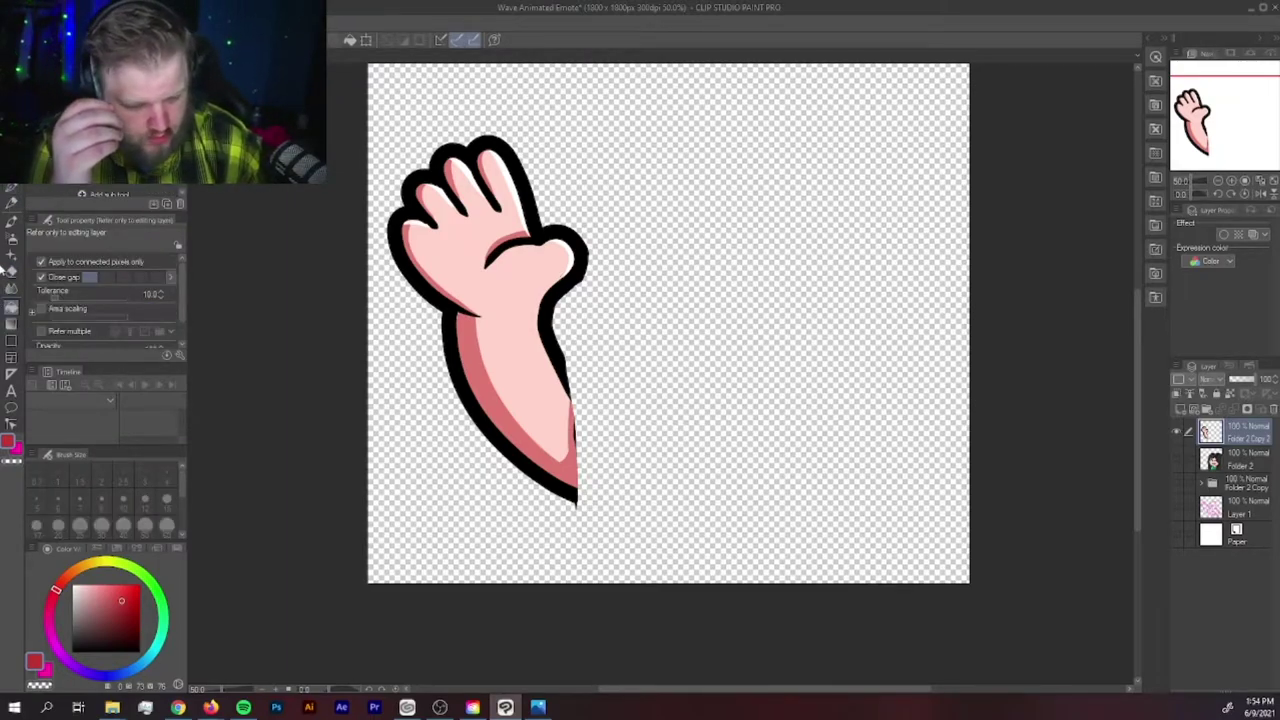
{"action": "left_click", "coordinate": [10, 272]}
{"action": "left_click_drag", "start_coordinate": [575, 428], "coordinate": [574, 445]}
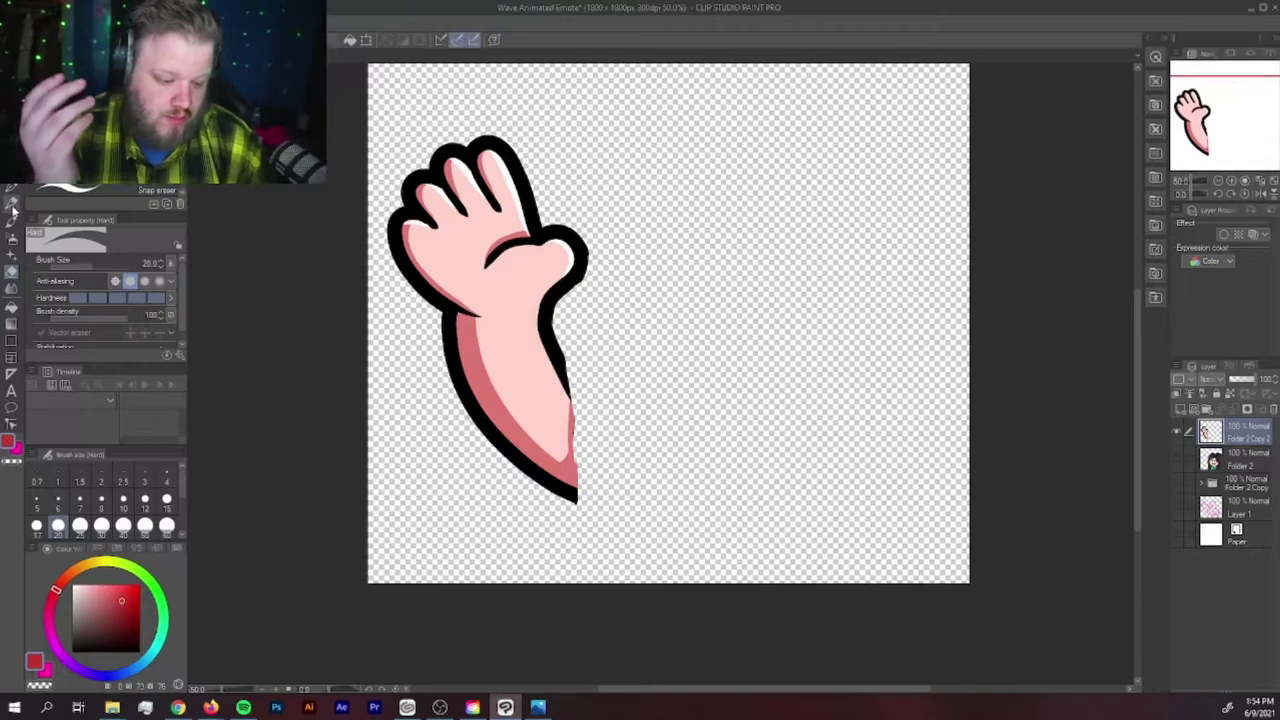
Set a black pen at size 50 and test outline strokes from the arm's tip, undoing them
{"action": "key", "text": "p"}
{"action": "left_click", "coordinate": [72, 650]}
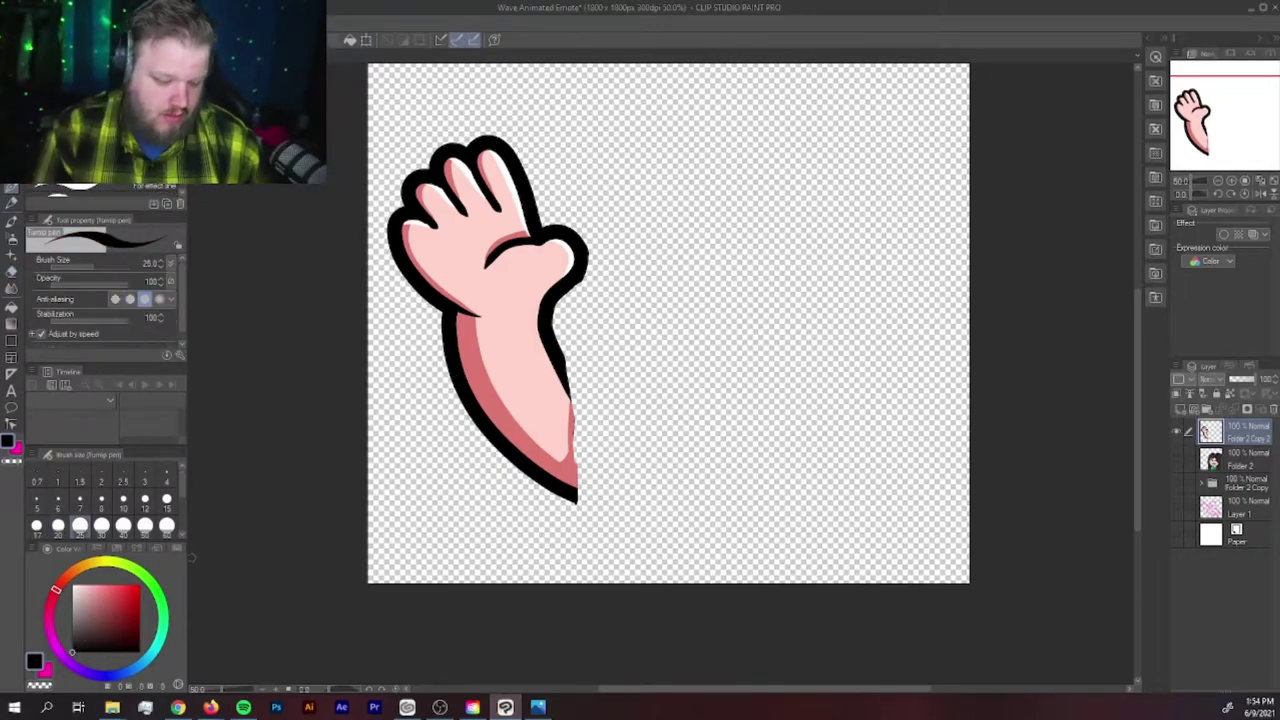
{"action": "key", "text": "bracketright"}
{"action": "key", "text": "bracketright"}
{"action": "key", "text": "bracketright"}
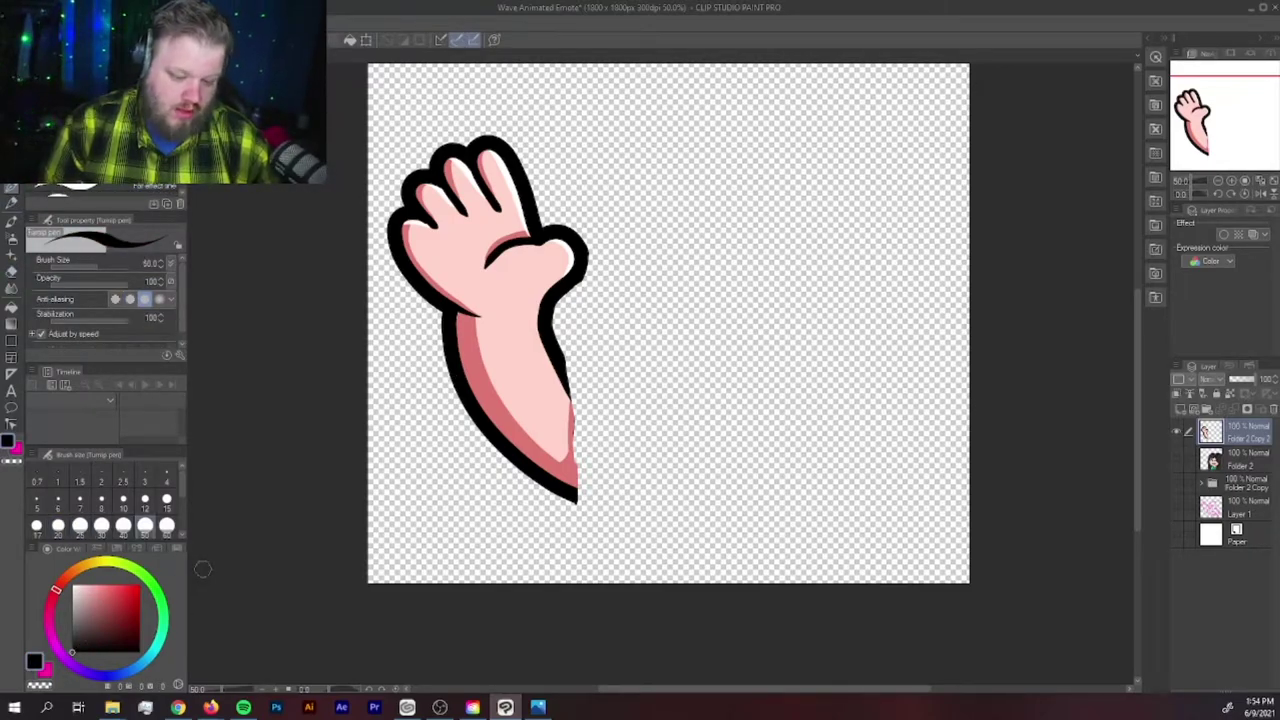
{"action": "key", "text": "bracketleft"}
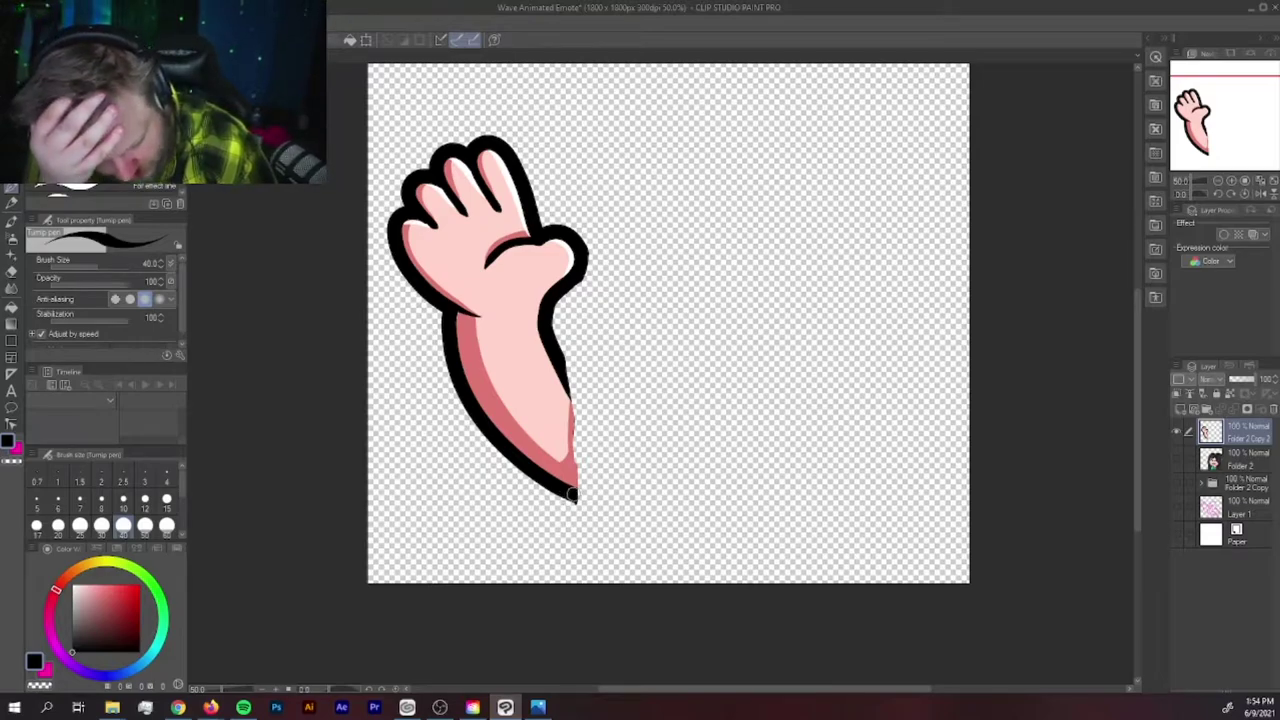
{"action": "left_click_drag", "start_coordinate": [572, 493], "coordinate": [600, 505]}
{"action": "key", "text": "ctrl+z"}
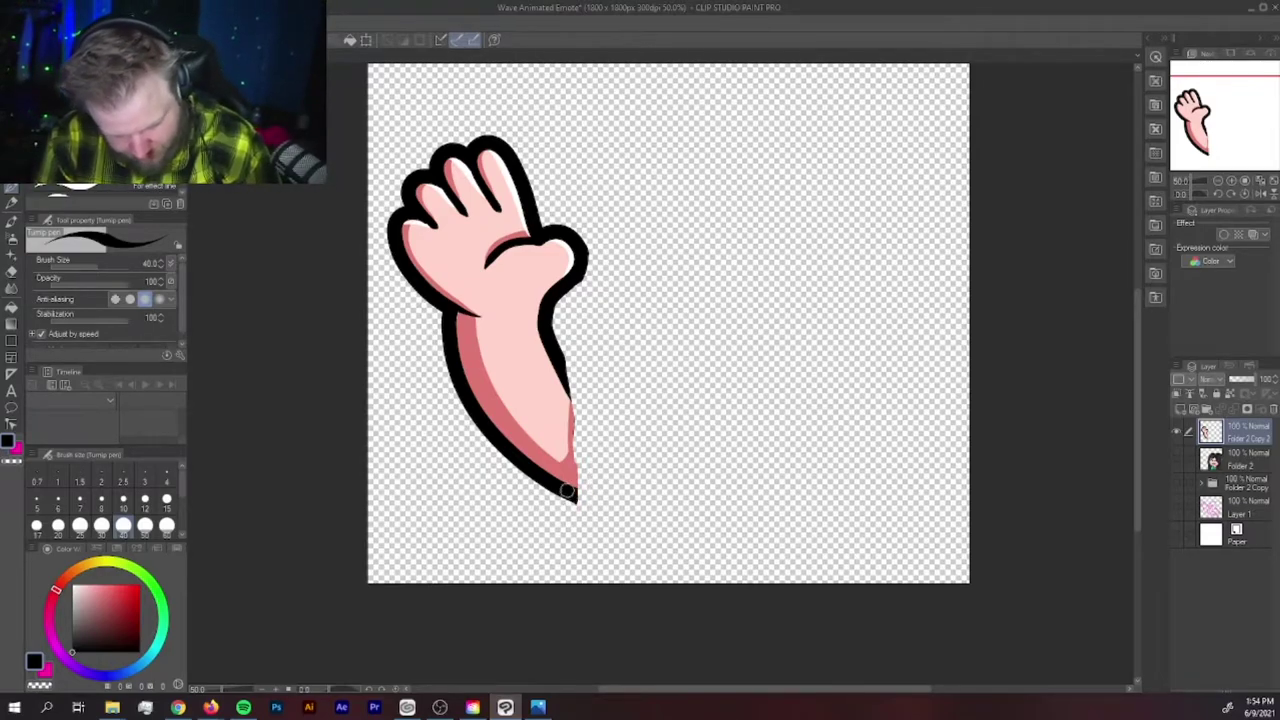
{"action": "key", "text": "]"}
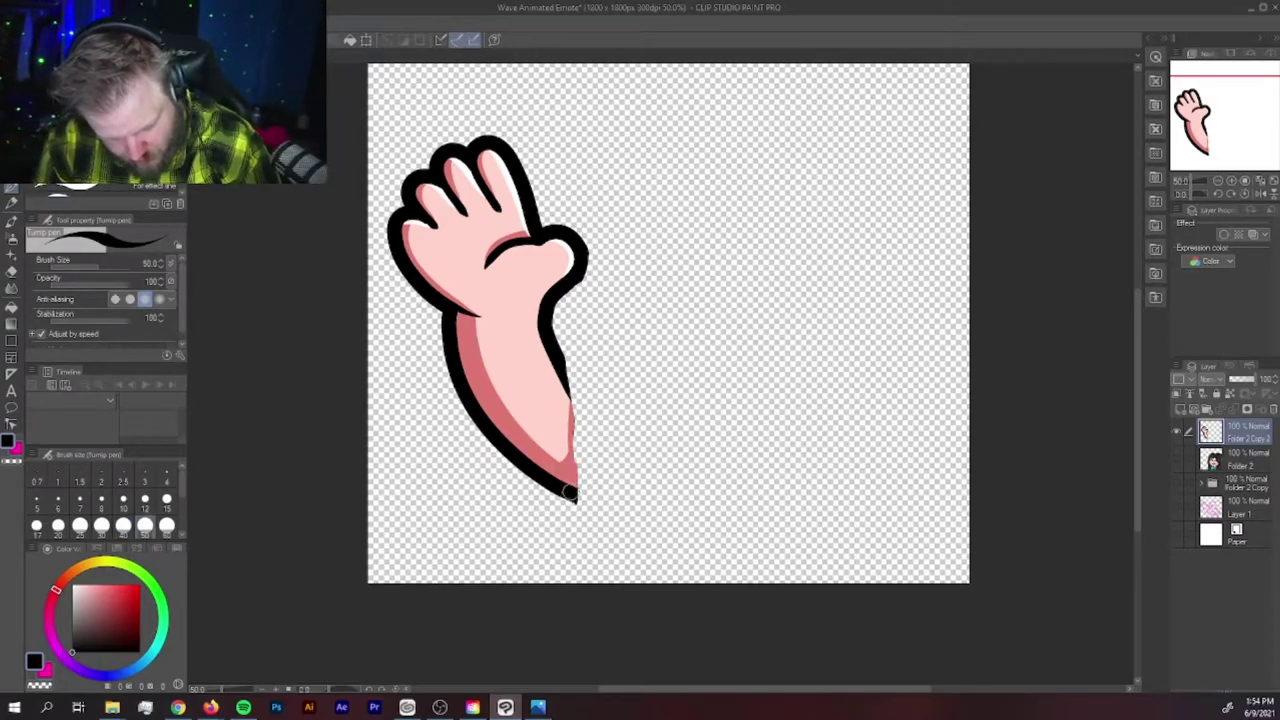
{"action": "left_click_drag", "start_coordinate": [568, 490], "coordinate": [626, 513]}
{"action": "key", "text": "ctrl+z"}
{"action": "key", "text": "ctrl+z"}
{"action": "key", "text": "ctrl+z"}
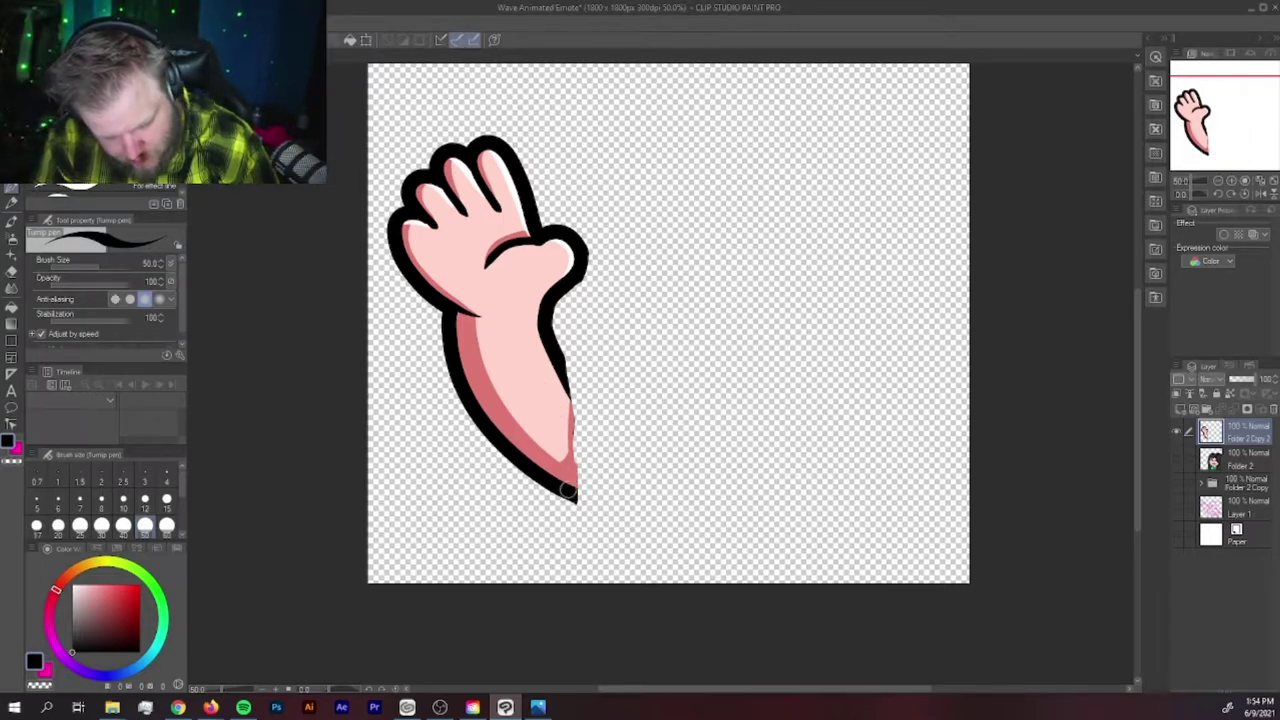
Draw black outline strokes extending the arm's tip and down its right edge
{"action": "left_click_drag", "start_coordinate": [575, 497], "coordinate": [627, 514]}
{"action": "mouse_move", "coordinate": [545, 337]}
{"action": "left_mouse_down"}
{"action": "mouse_move", "coordinate": [590, 402]}
{"action": "mouse_move", "coordinate": [625, 421]}
{"action": "left_mouse_up"}
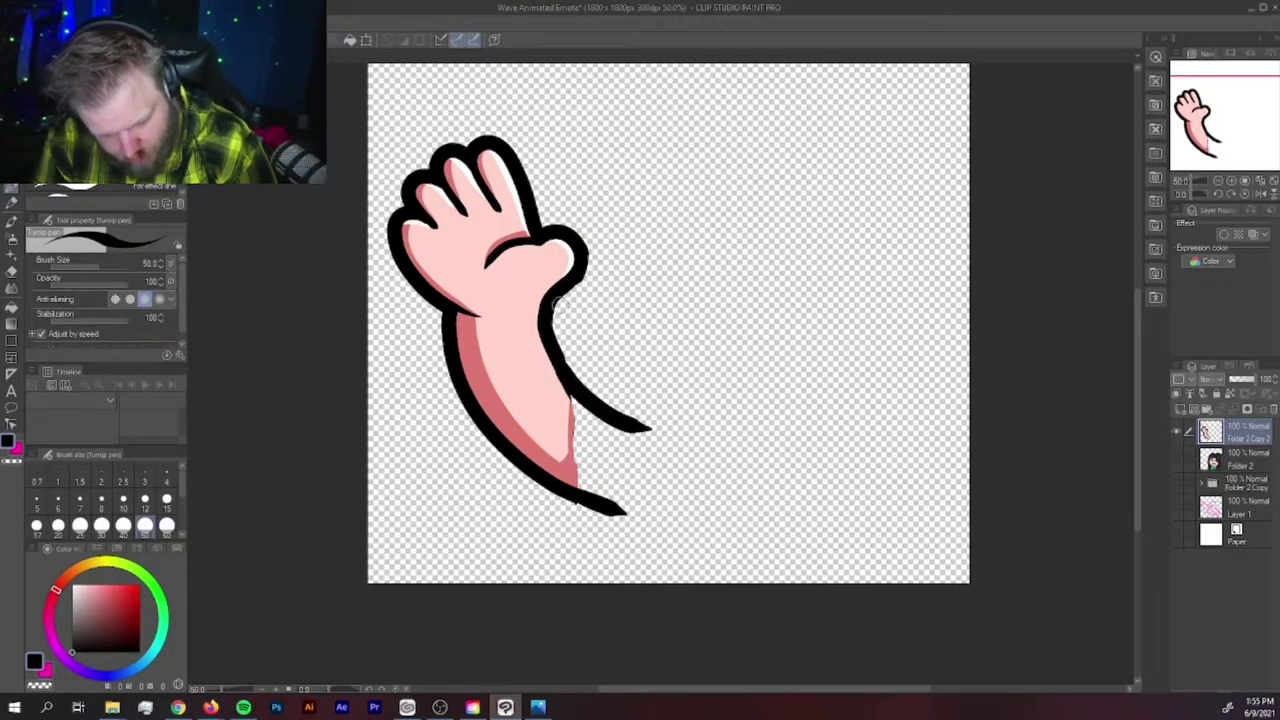
{"action": "key", "text": "ctrl+z"}
{"action": "mouse_move", "coordinate": [563, 372]}
{"action": "left_mouse_down"}
{"action": "mouse_move", "coordinate": [603, 414]}
{"action": "mouse_move", "coordinate": [670, 436]}
{"action": "left_mouse_up"}
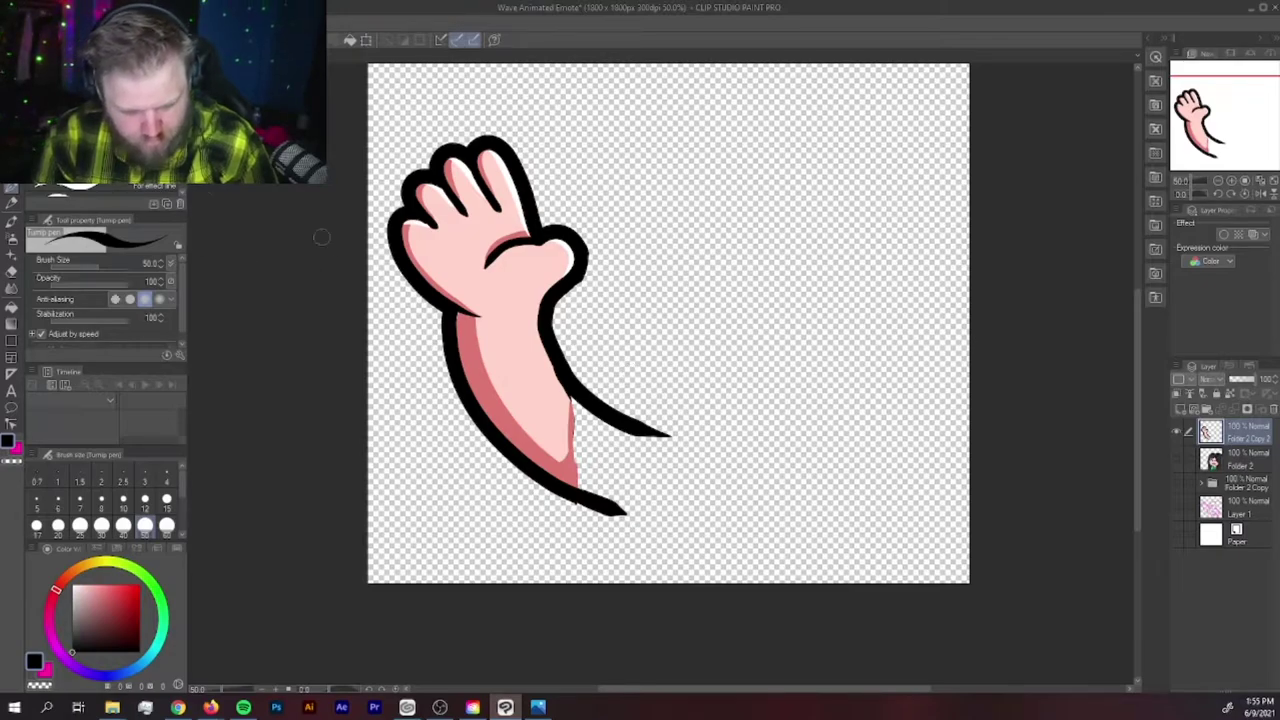
Sample the arm's light pink skin tone as the pen colour
{"action": "left_click", "coordinate": [11, 272]}
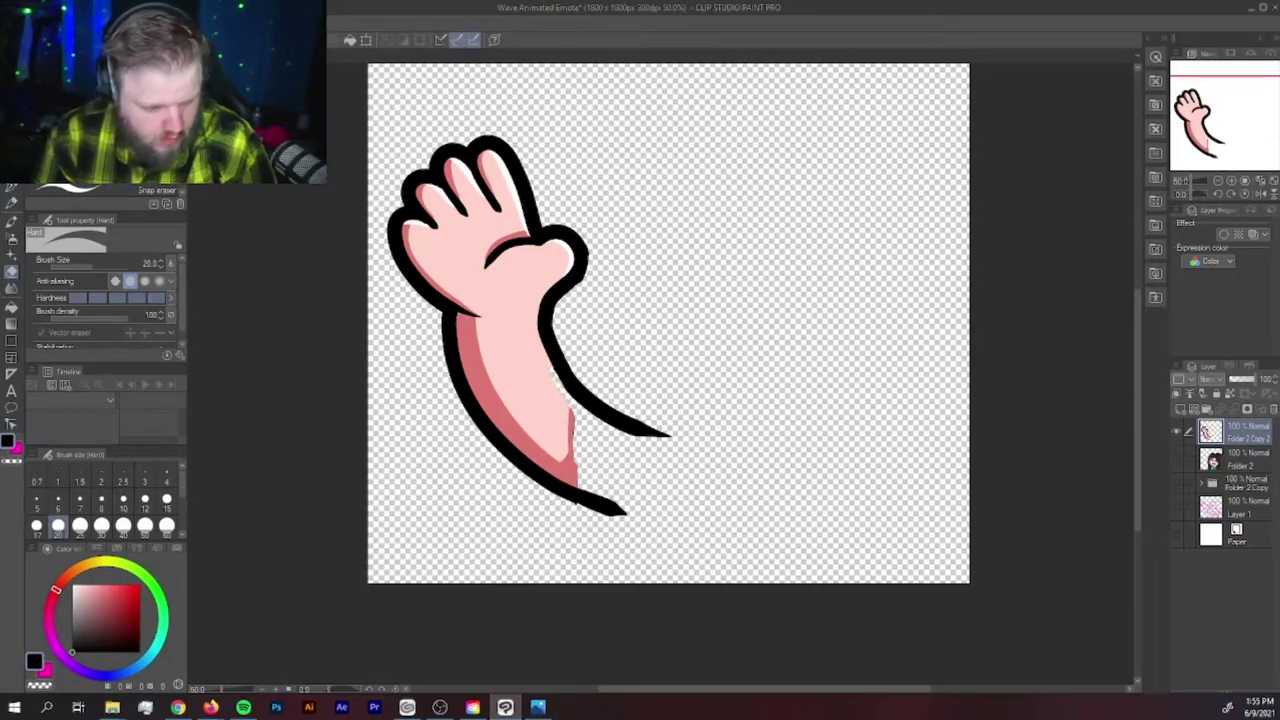
{"action": "key", "text": "p"}
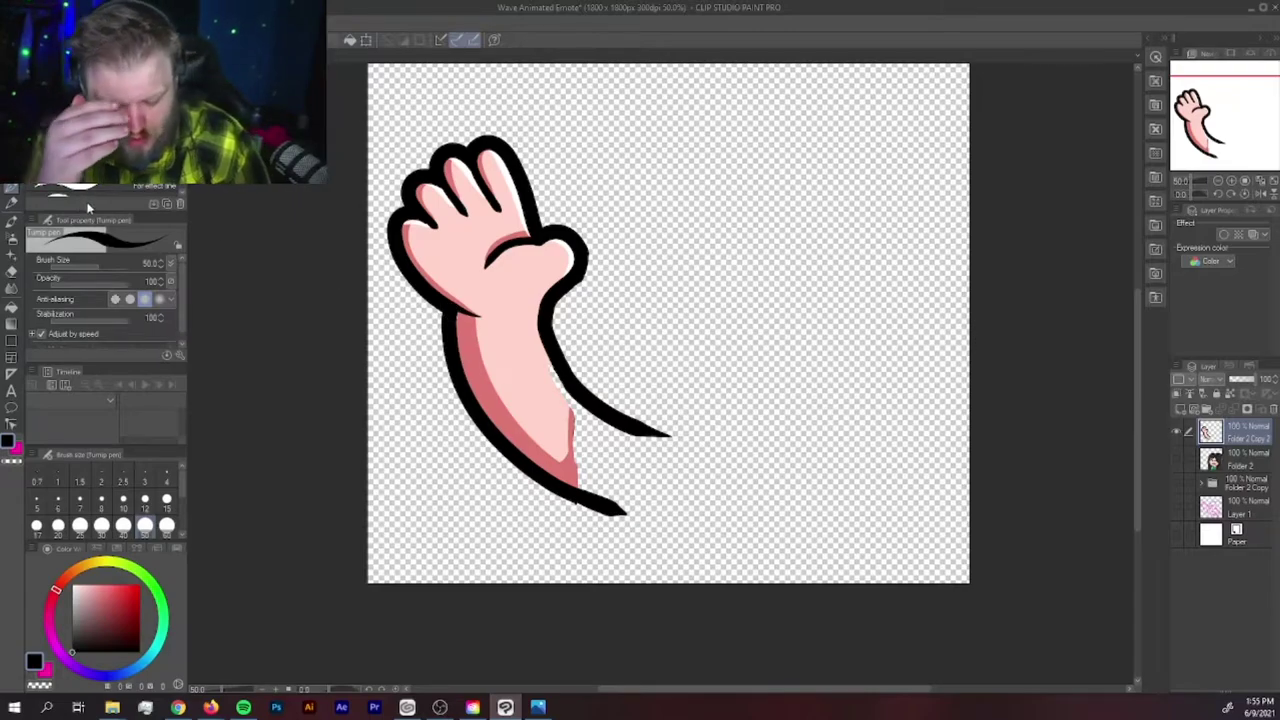
{"action": "left_click", "coordinate": [12, 202]}
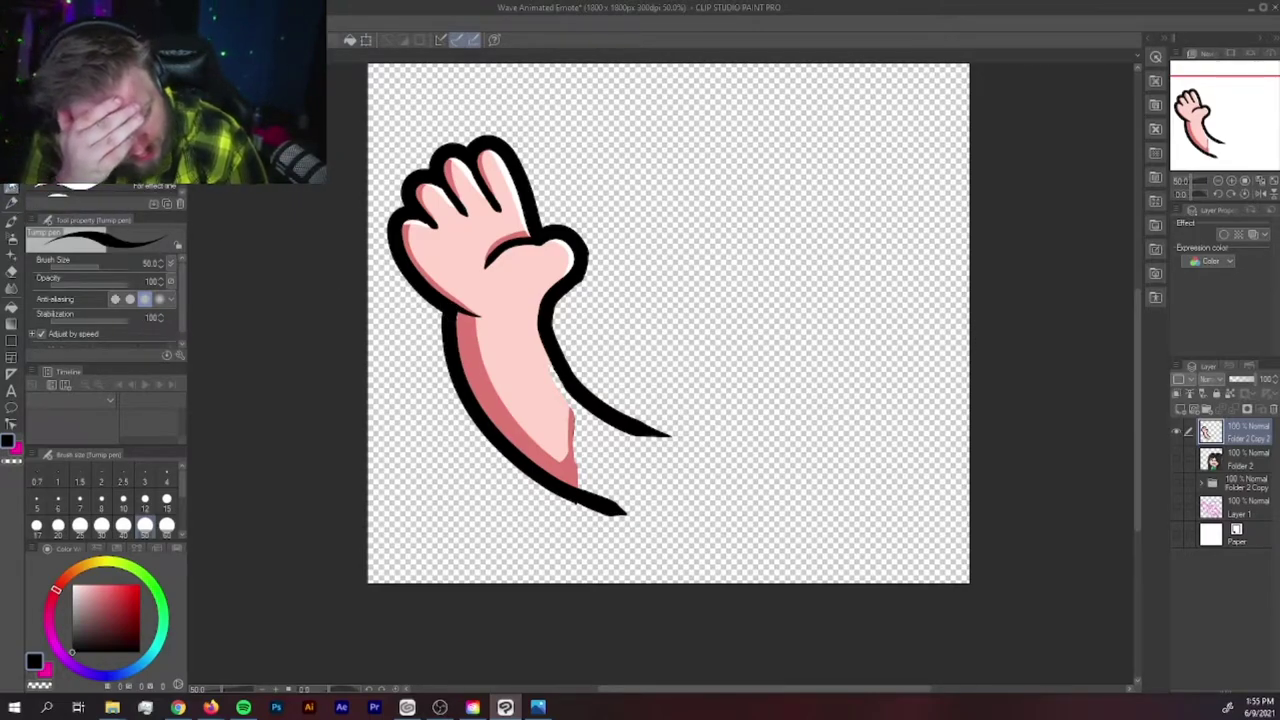
{"action": "left_click", "coordinate": [11, 220]}
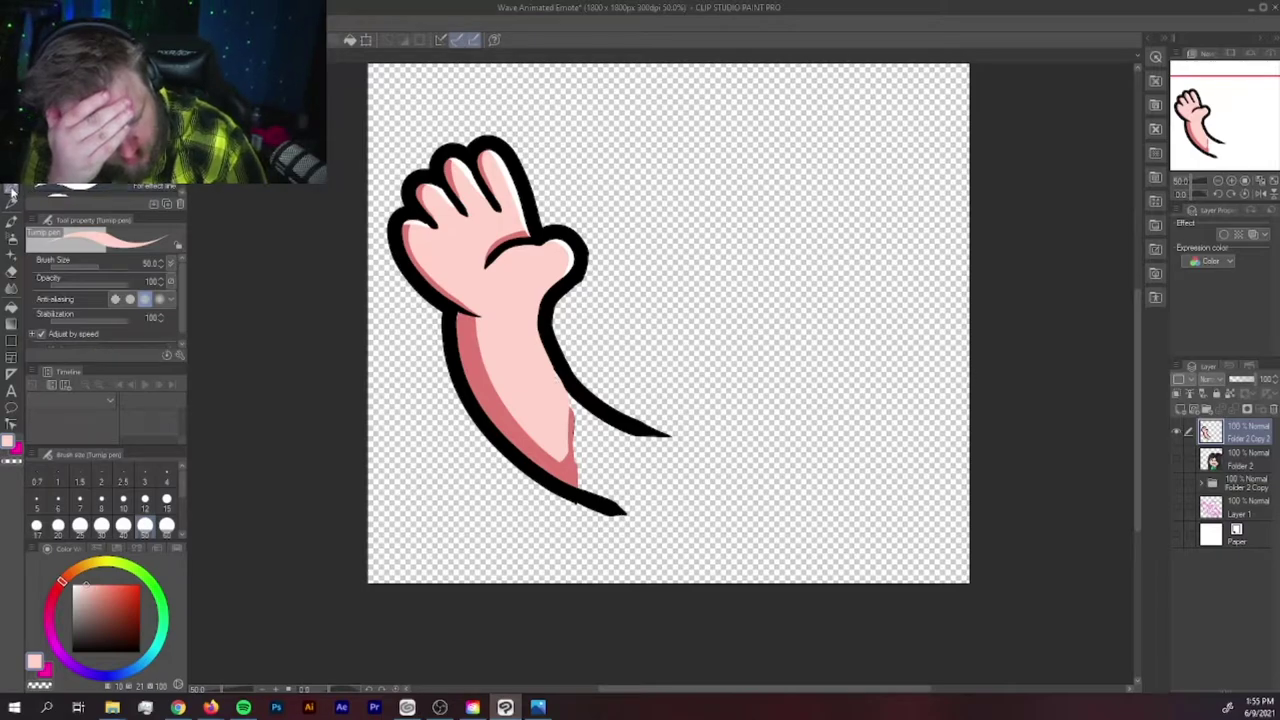
Pick the arm's darker shadow pink, shrink the brush, and add a new shading layer
{"action": "left_click", "coordinate": [517, 428], "text": "alt"}
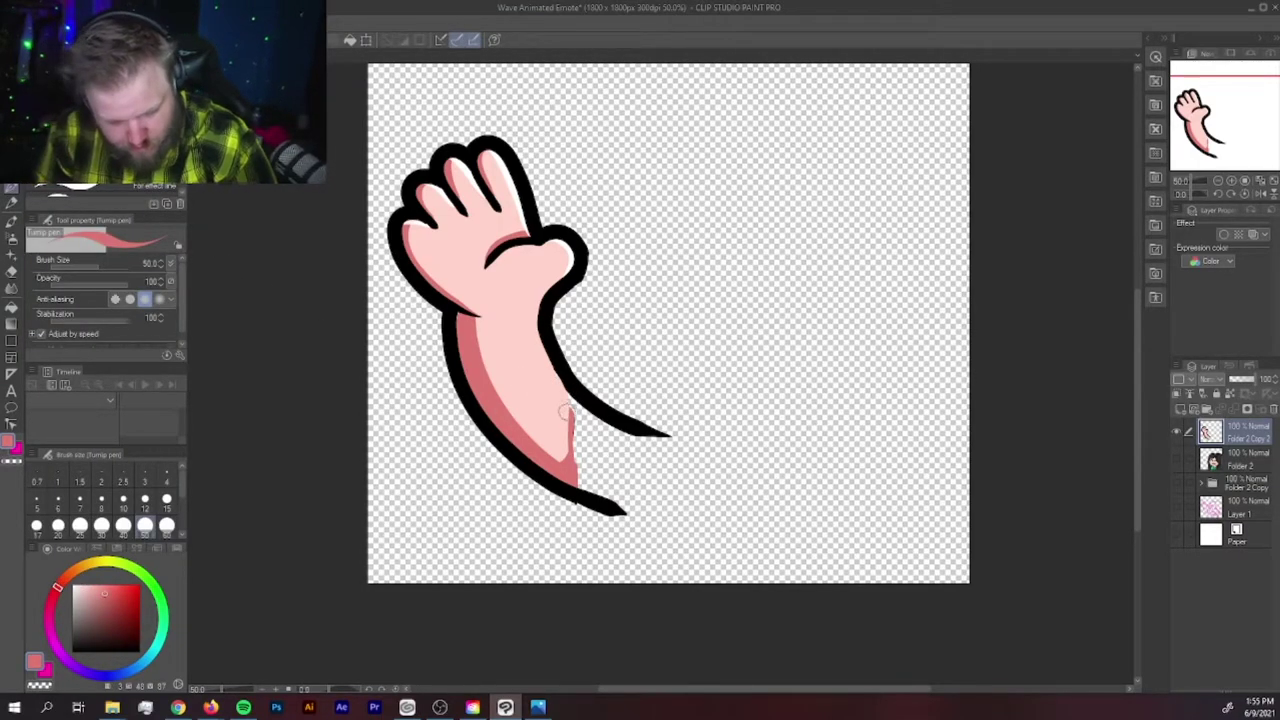
{"action": "key", "text": "bracketleft"}
{"action": "key", "text": "bracketleft"}
{"action": "key", "text": "bracketleft"}
{"action": "key", "text": "bracketleft"}
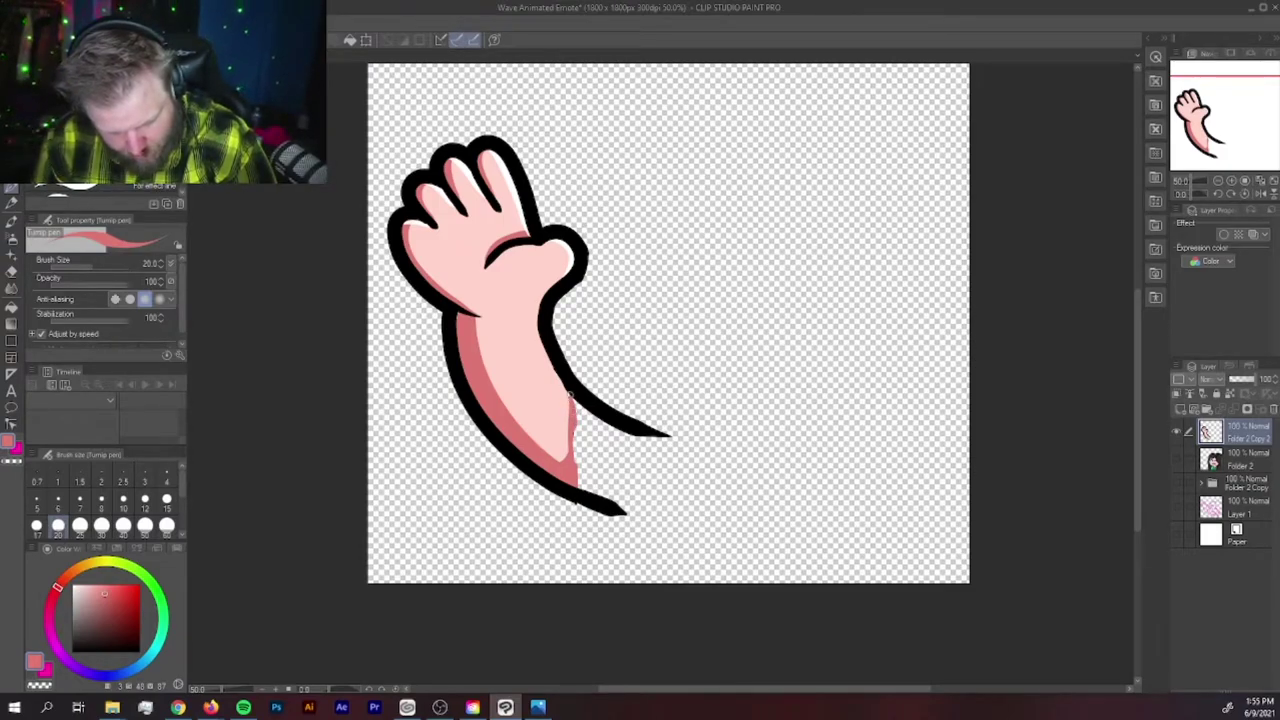
{"action": "mouse_move", "coordinate": [575, 408]}
{"action": "left_mouse_down"}
{"action": "mouse_move", "coordinate": [616, 432]}
{"action": "mouse_move", "coordinate": [582, 404]}
{"action": "left_mouse_up"}
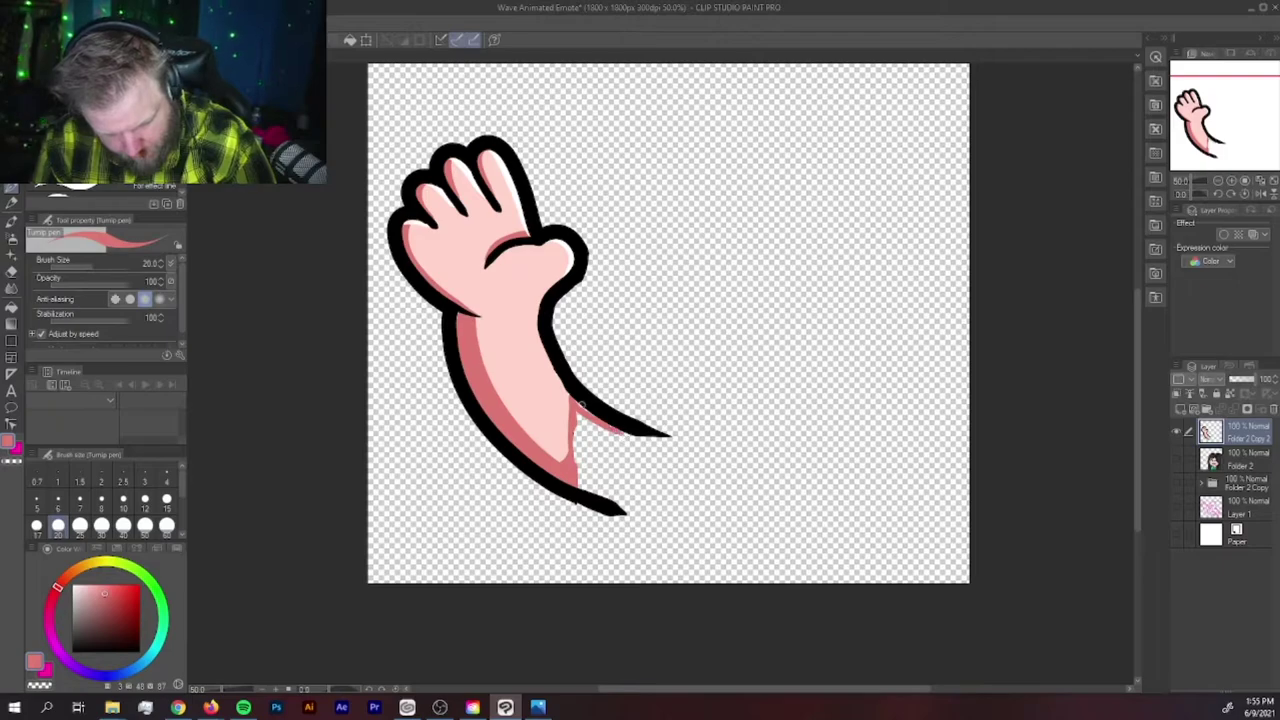
{"action": "key", "text": "ctrl+z"}
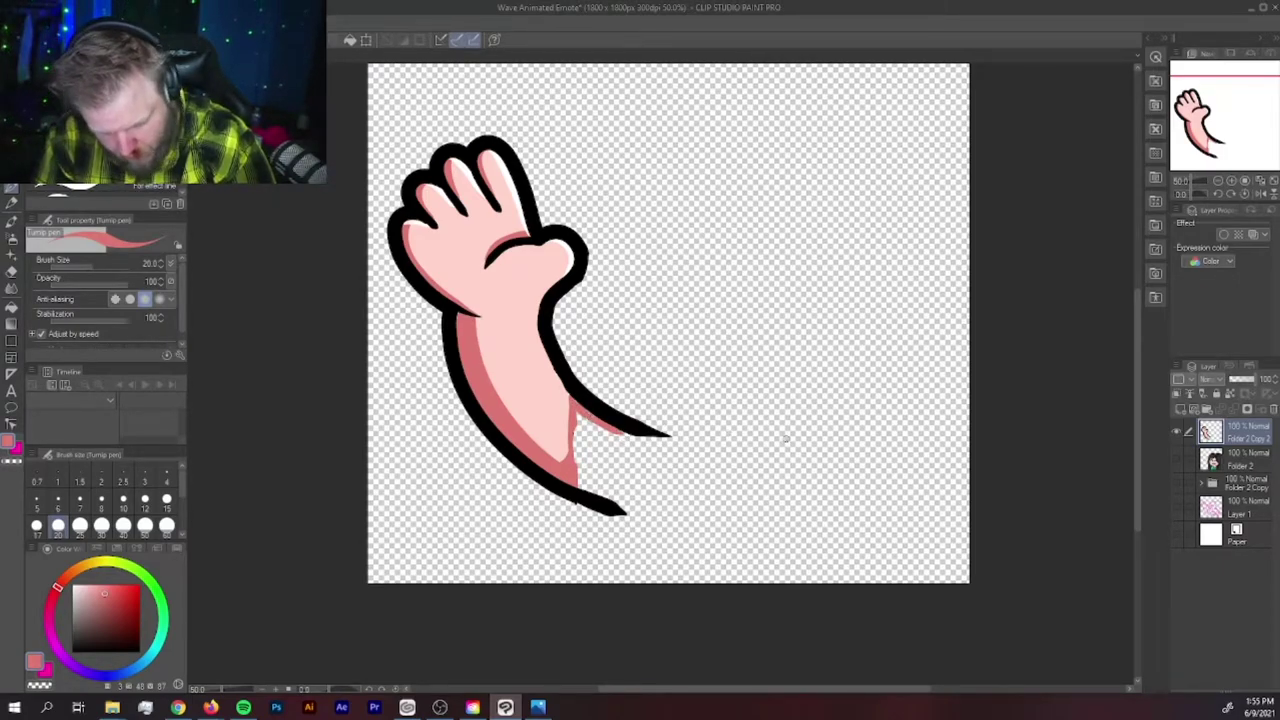
{"action": "left_click", "coordinate": [1181, 409]}
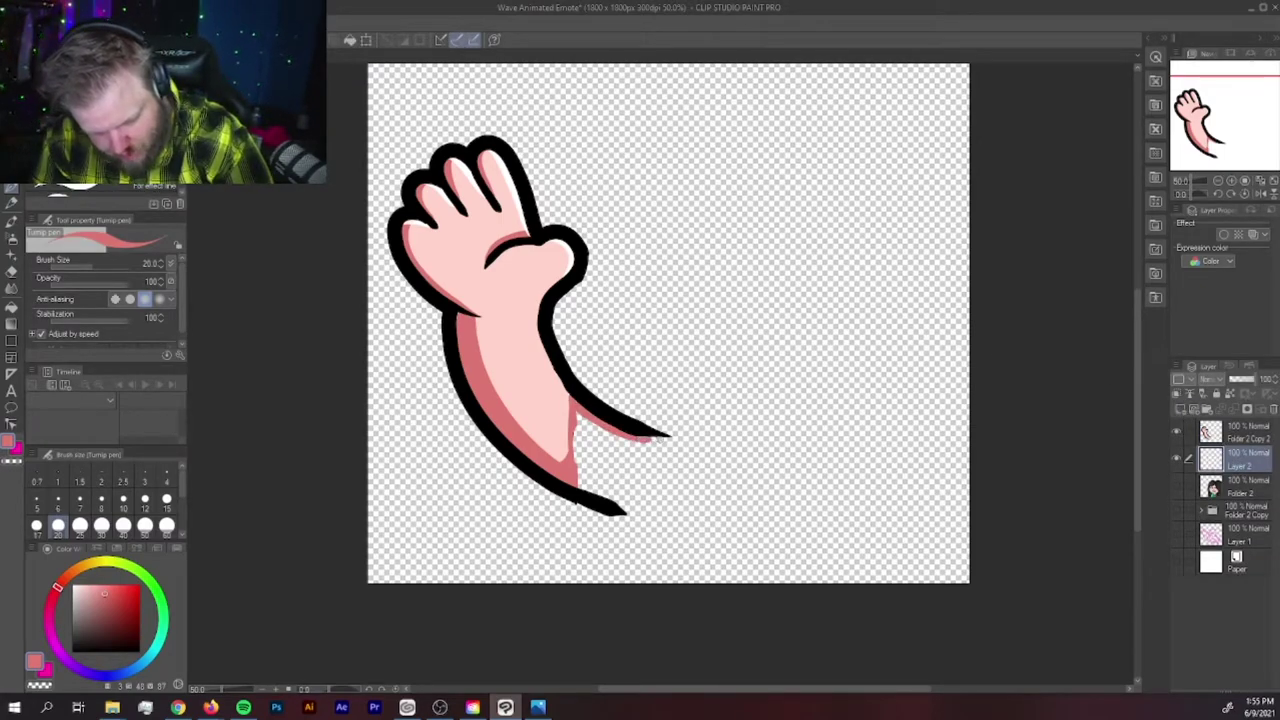
Paint darker pink shading along the arm's lower edge and under the black wrist line
{"action": "left_click_drag", "start_coordinate": [577, 407], "coordinate": [579, 492]}
{"action": "mouse_move", "coordinate": [582, 420]}
{"action": "left_mouse_down"}
{"action": "mouse_move", "coordinate": [584, 498]}
{"action": "mouse_move", "coordinate": [586, 480]}
{"action": "left_mouse_up"}
{"action": "left_click", "coordinate": [101, 525]}
{"action": "left_click_drag", "start_coordinate": [586, 432], "coordinate": [631, 429]}
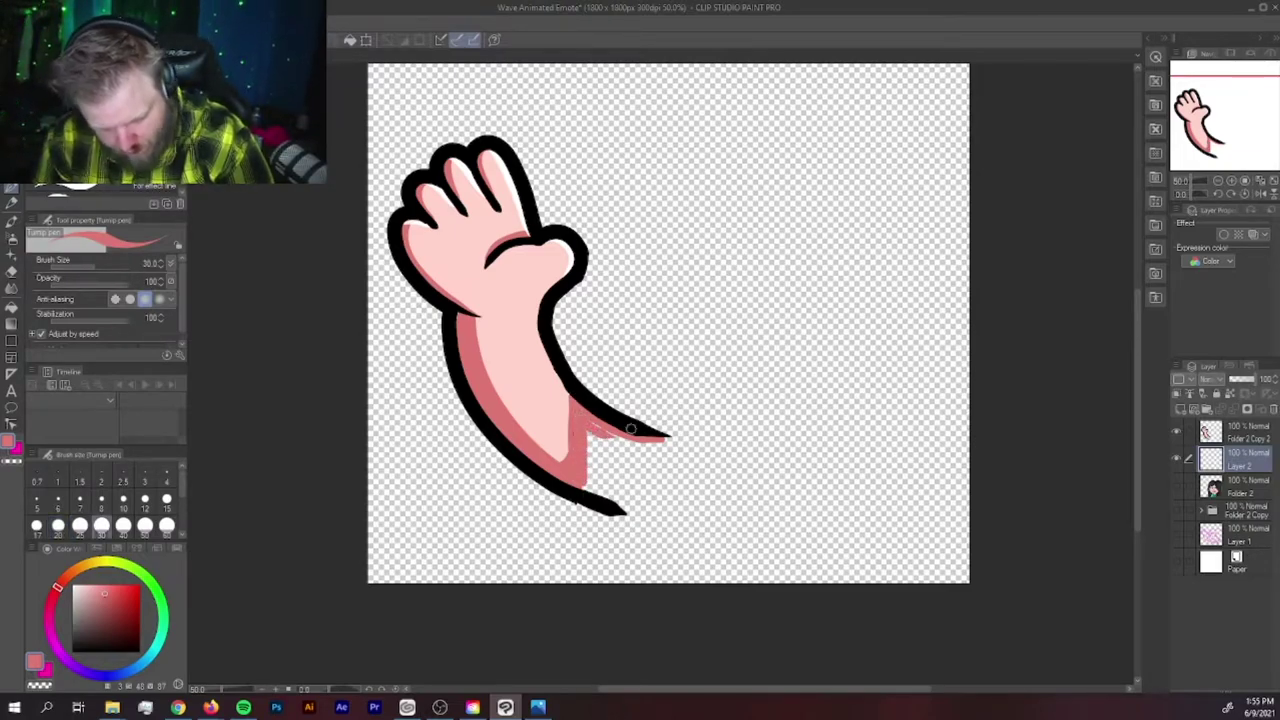
{"action": "left_click", "coordinate": [1212, 432]}
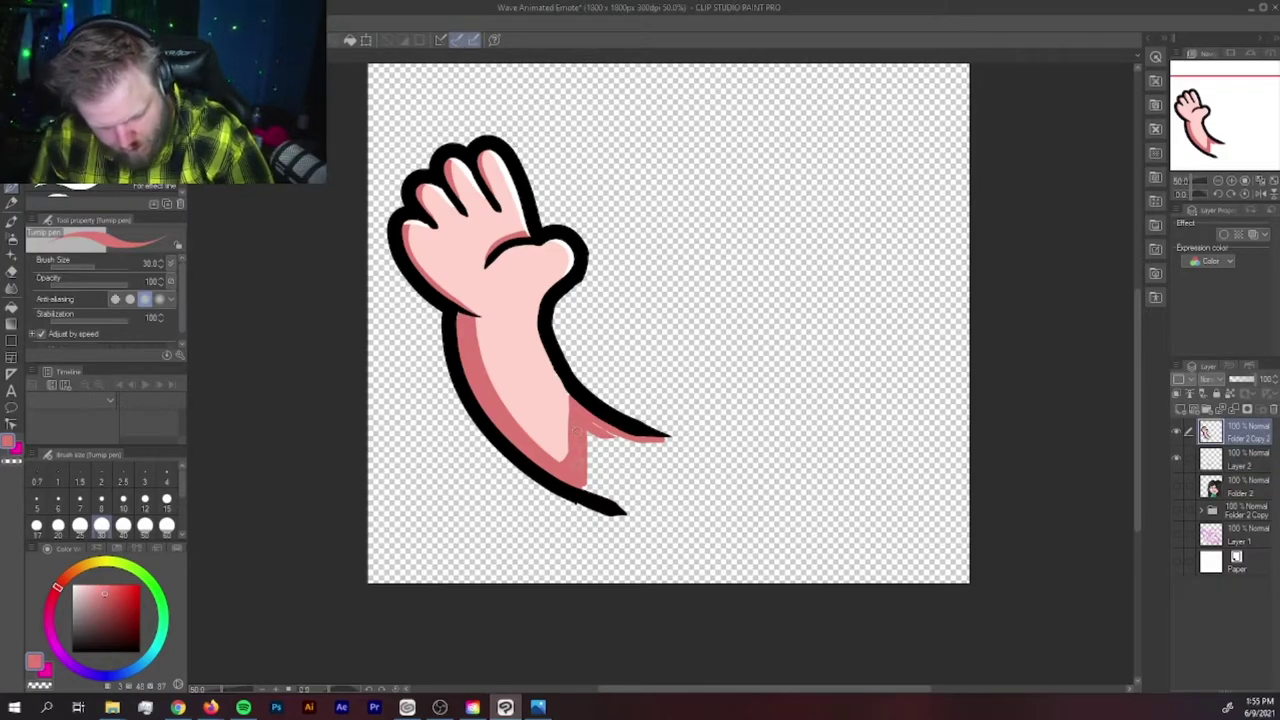
{"action": "left_click", "coordinate": [1212, 460]}
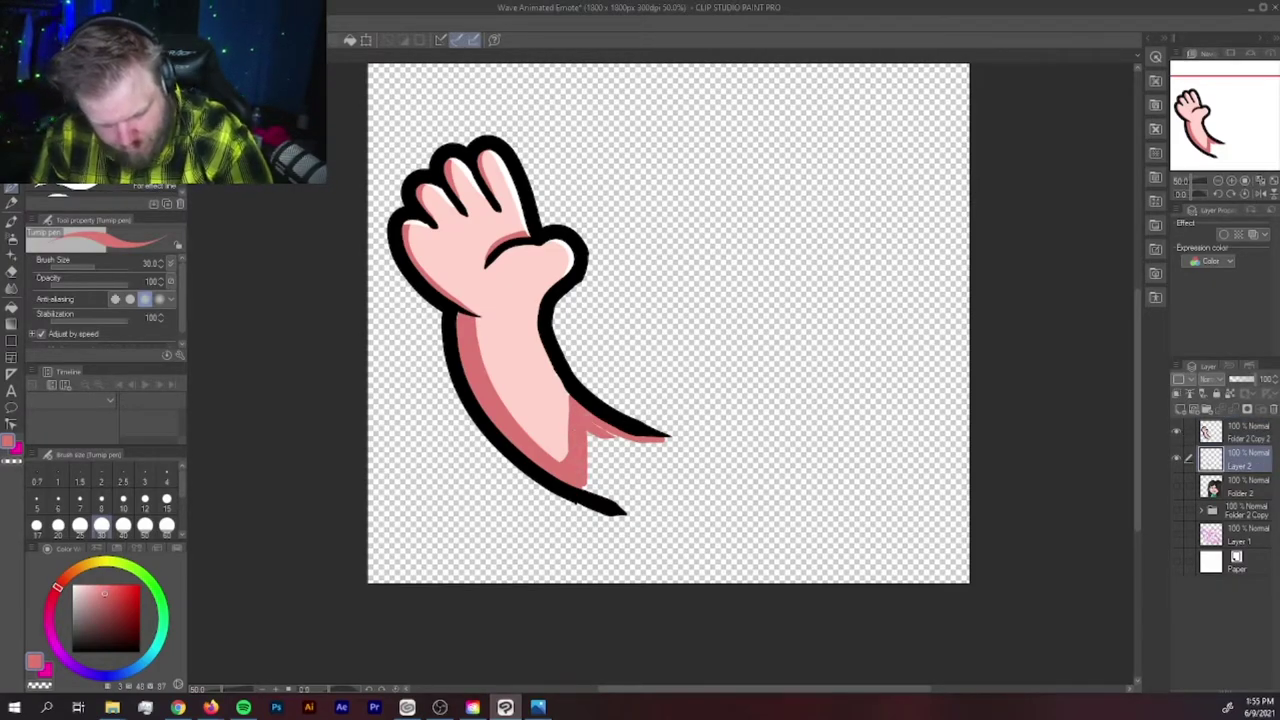
{"action": "mouse_move", "coordinate": [596, 436]}
{"action": "left_mouse_down"}
{"action": "mouse_move", "coordinate": [652, 433]}
{"action": "mouse_move", "coordinate": [592, 466]}
{"action": "mouse_move", "coordinate": [600, 440]}
{"action": "mouse_move", "coordinate": [600, 495]}
{"action": "left_mouse_up"}
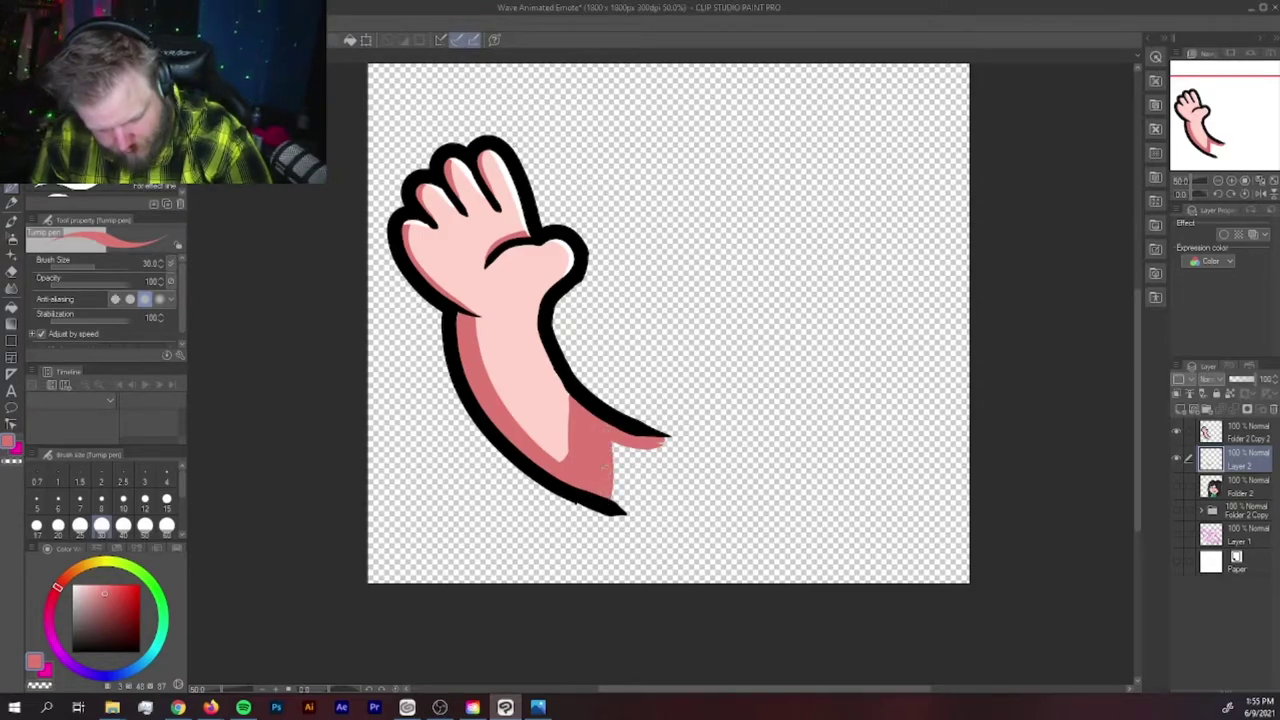
{"action": "mouse_move", "coordinate": [612, 442]}
{"action": "left_mouse_down"}
{"action": "mouse_move", "coordinate": [636, 500]}
{"action": "mouse_move", "coordinate": [626, 510]}
{"action": "mouse_move", "coordinate": [608, 504]}
{"action": "mouse_move", "coordinate": [618, 448]}
{"action": "mouse_move", "coordinate": [658, 446]}
{"action": "mouse_move", "coordinate": [622, 502]}
{"action": "mouse_move", "coordinate": [628, 458]}
{"action": "mouse_move", "coordinate": [646, 446]}
{"action": "left_mouse_up"}
{"action": "left_click_drag", "start_coordinate": [646, 446], "coordinate": [626, 488]}
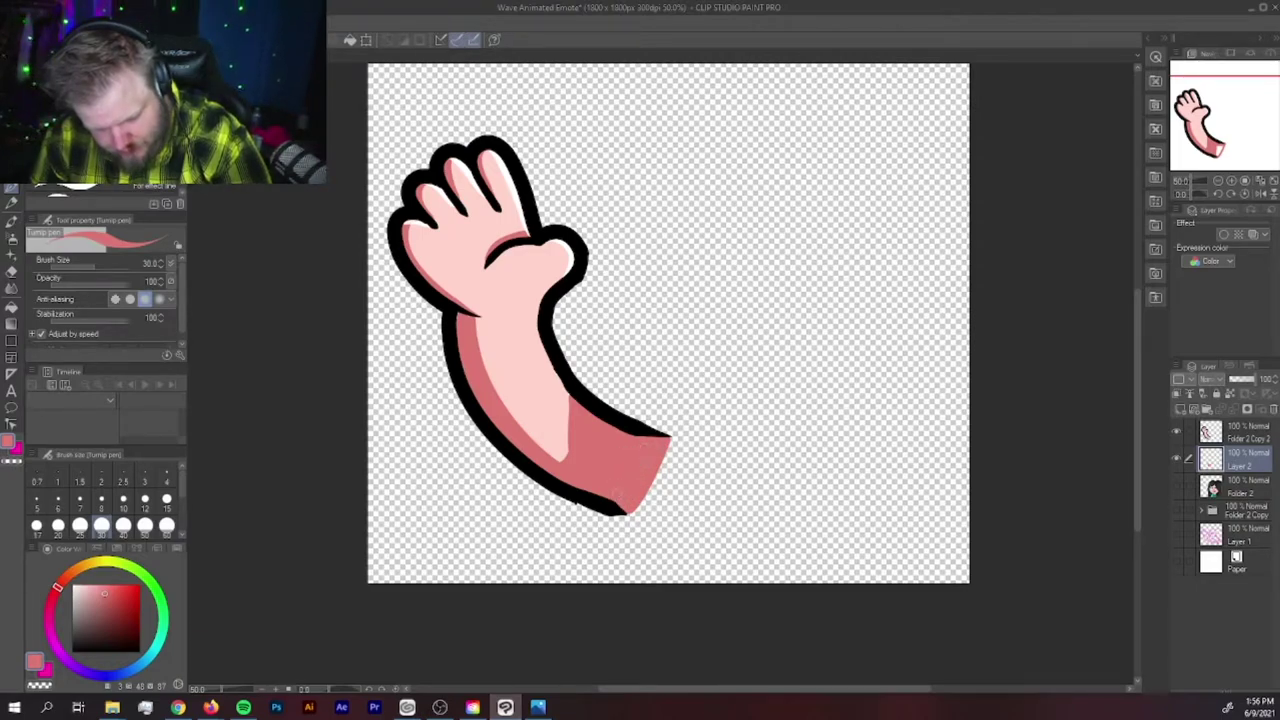
Merge the arm outline into the shading layer, show Folder 2, and move the arm beneath it
{"action": "left_click", "coordinate": [1242, 432]}
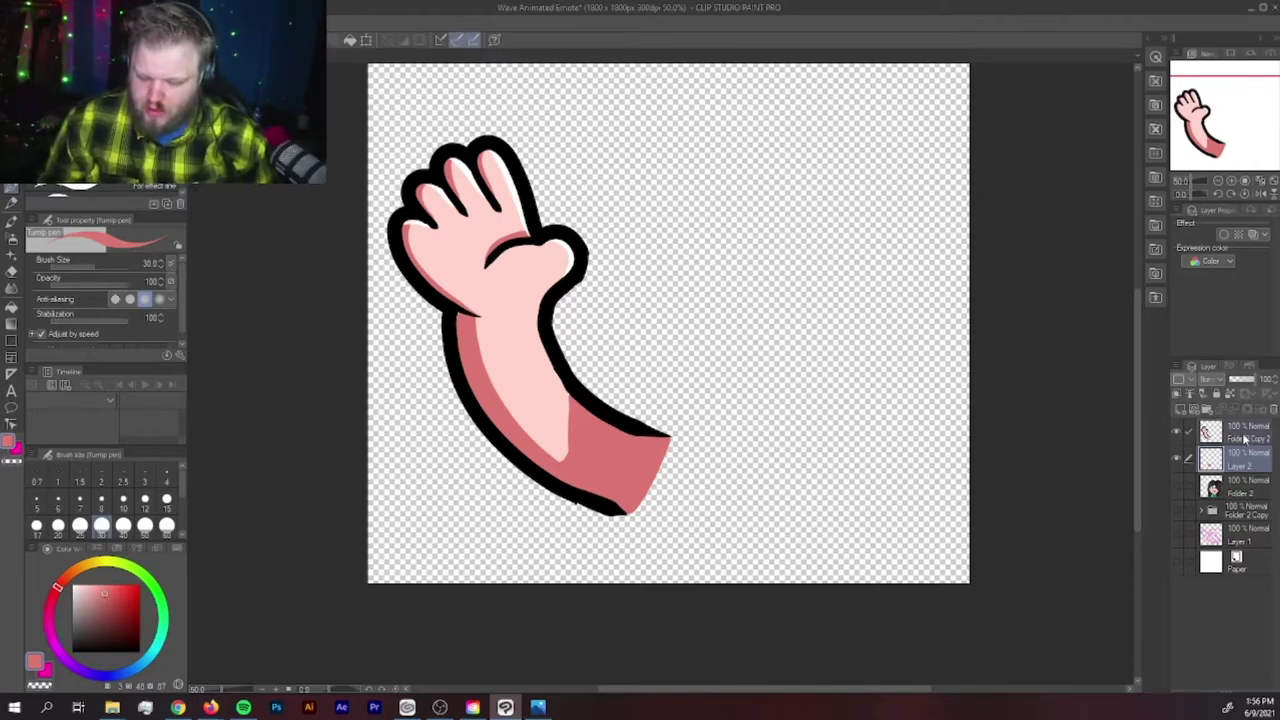
{"action": "right_click", "coordinate": [1242, 432]}
{"action": "left_click", "coordinate": [1202, 392]}
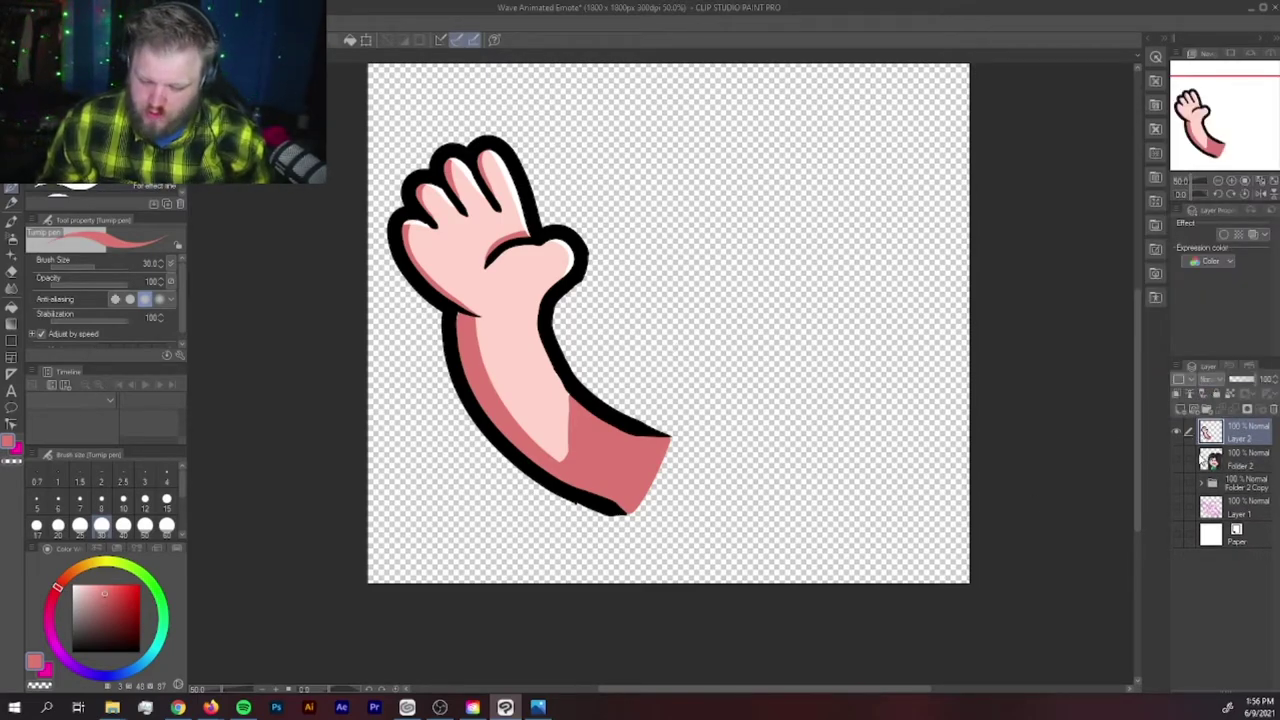
{"action": "left_click", "coordinate": [1184, 460]}
{"action": "left_click_drag", "start_coordinate": [1237, 447], "coordinate": [1236, 480]}
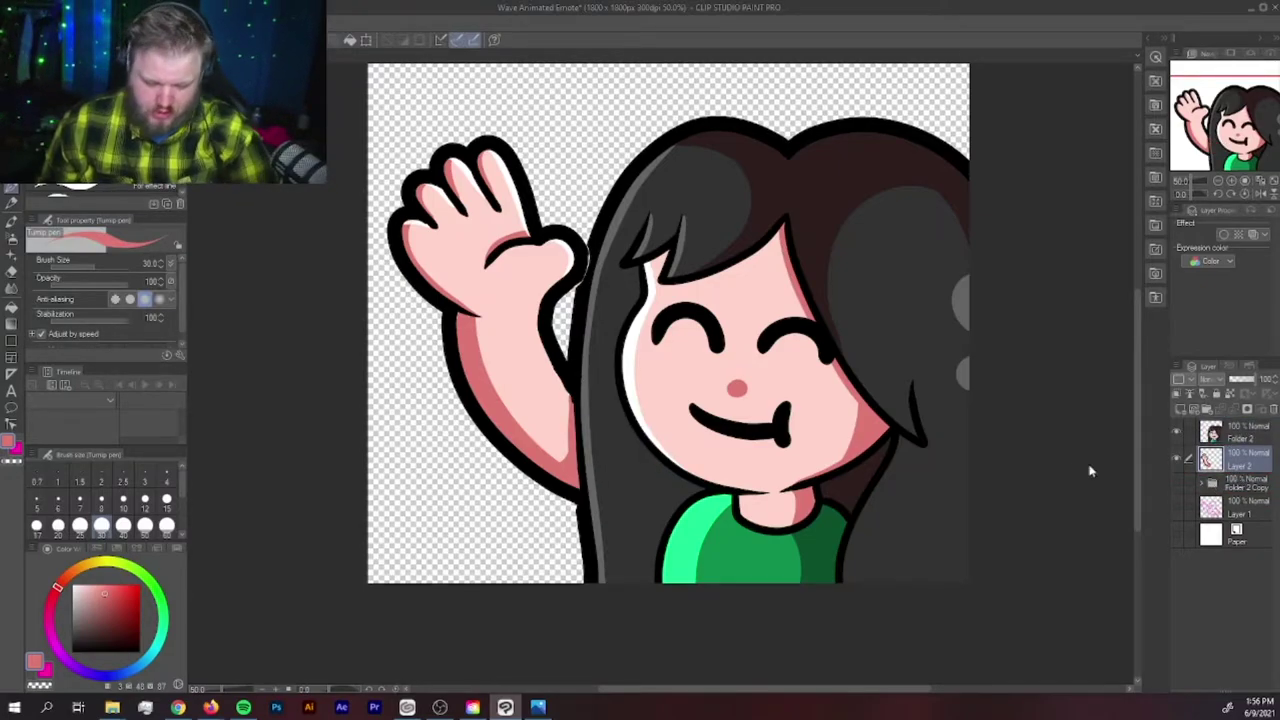
Try tilting the arm layer with Ctrl+T, then exit the transform
{"action": "key", "text": "ctrl+t"}
{"action": "left_click_drag", "start_coordinate": [702, 150], "coordinate": [671, 125]}
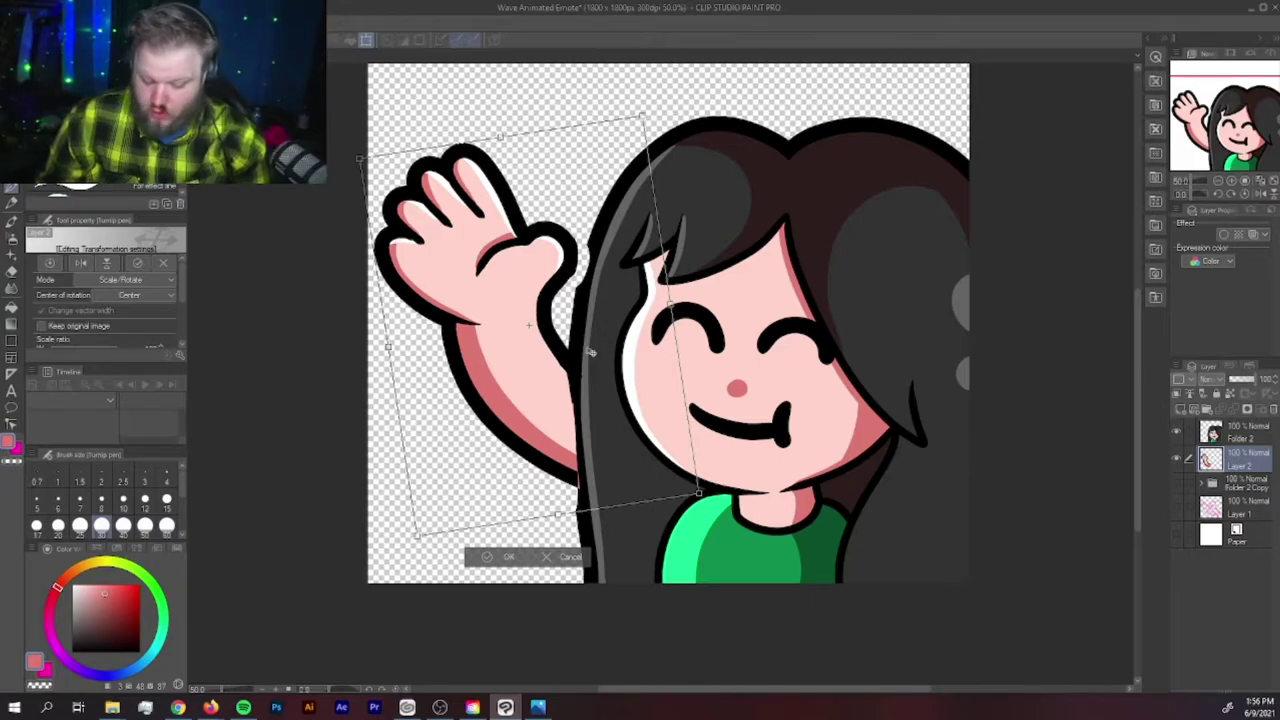
{"action": "key", "text": "Escape"}
Hide the arm layer and select the girl's Folder 2 layer
{"action": "left_click", "coordinate": [1177, 458]}
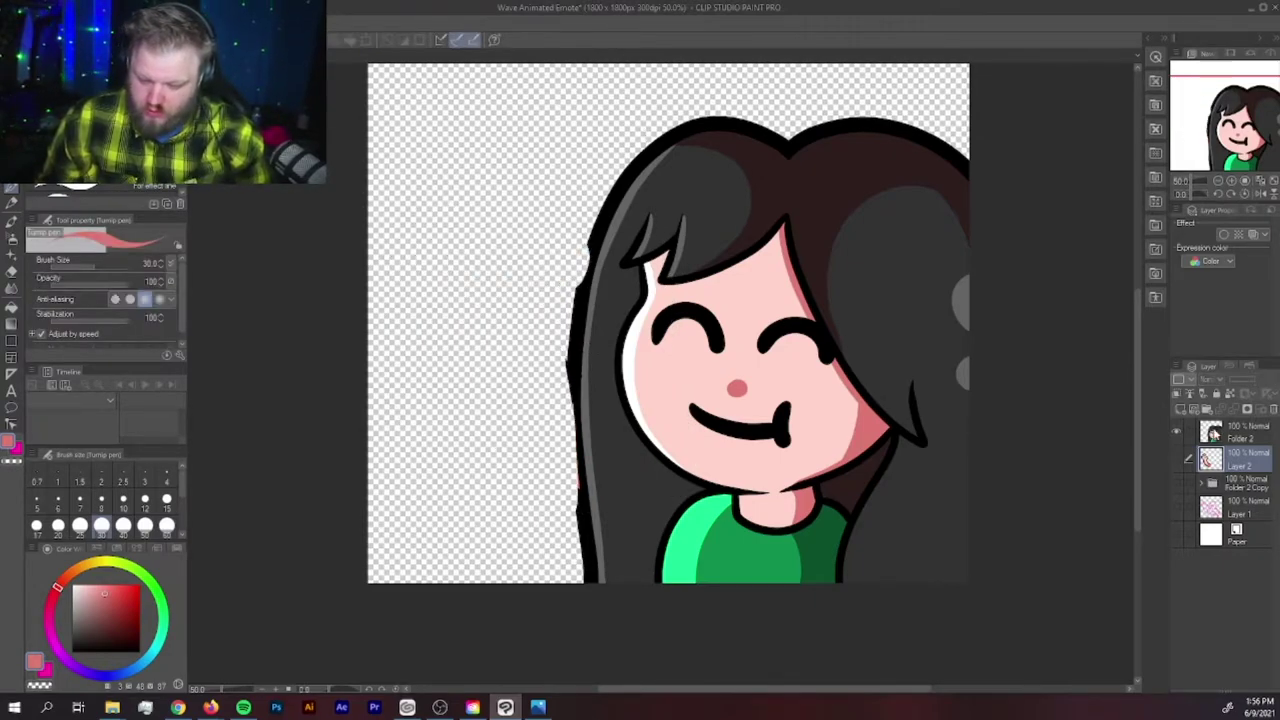
{"action": "left_click", "coordinate": [1240, 431]}
{"action": "scroll", "coordinate": [638, 238], "scroll_direction": "up", "scroll_amount": 4}
{"action": "scroll", "coordinate": [638, 238], "scroll_direction": "down", "scroll_amount": 4}
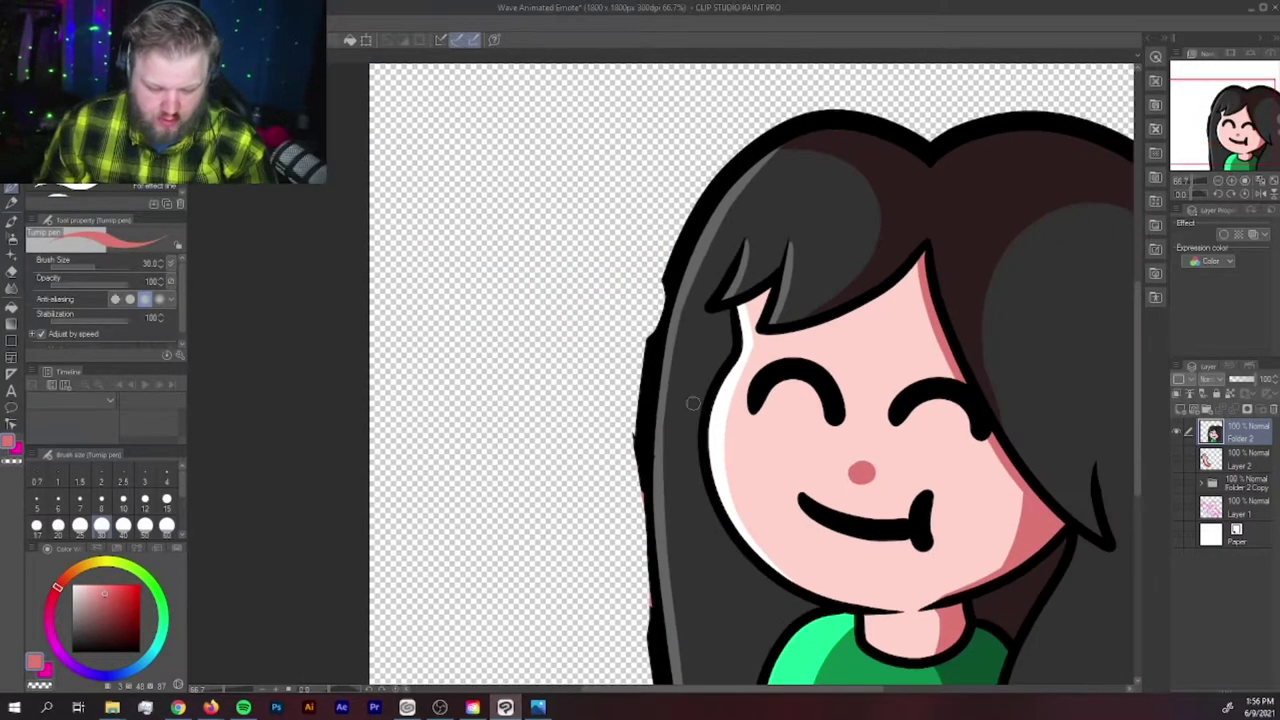
{"action": "scroll", "coordinate": [692, 351], "scroll_direction": "up", "scroll_amount": 2}
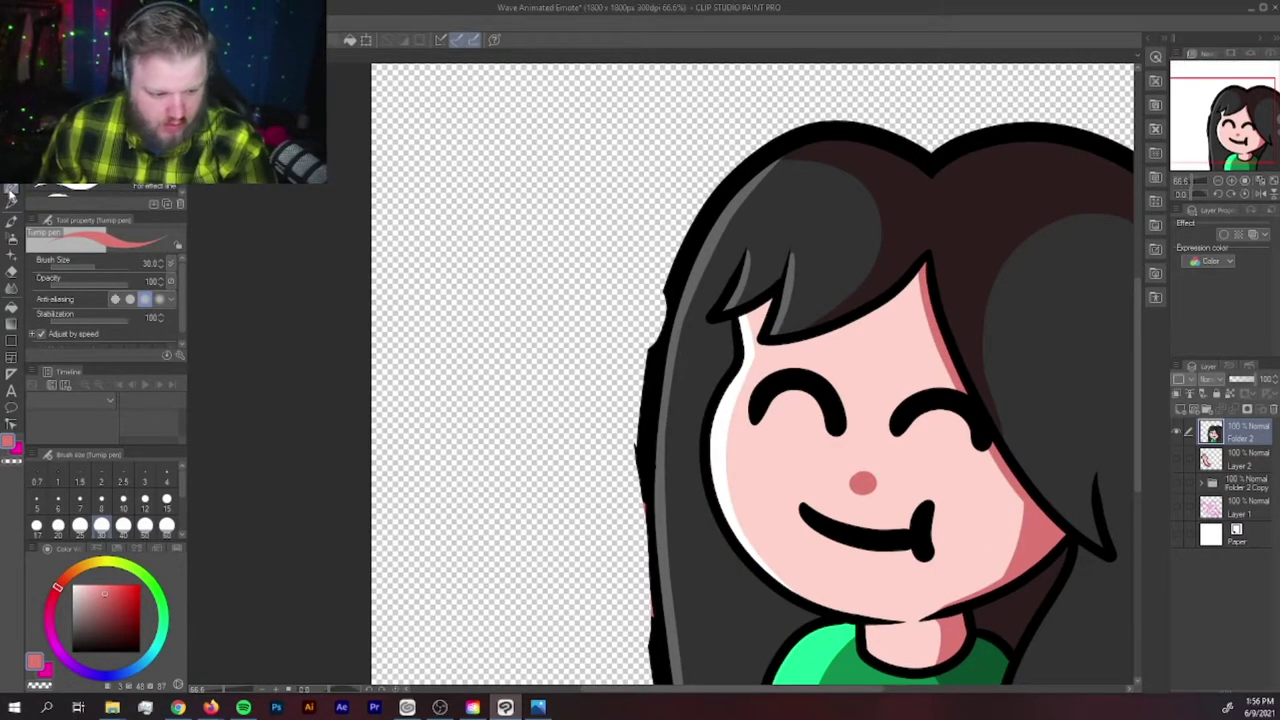
Redraw a black outline along the left edge of the girl's hair
{"action": "left_click", "coordinate": [658, 326], "text": "alt"}
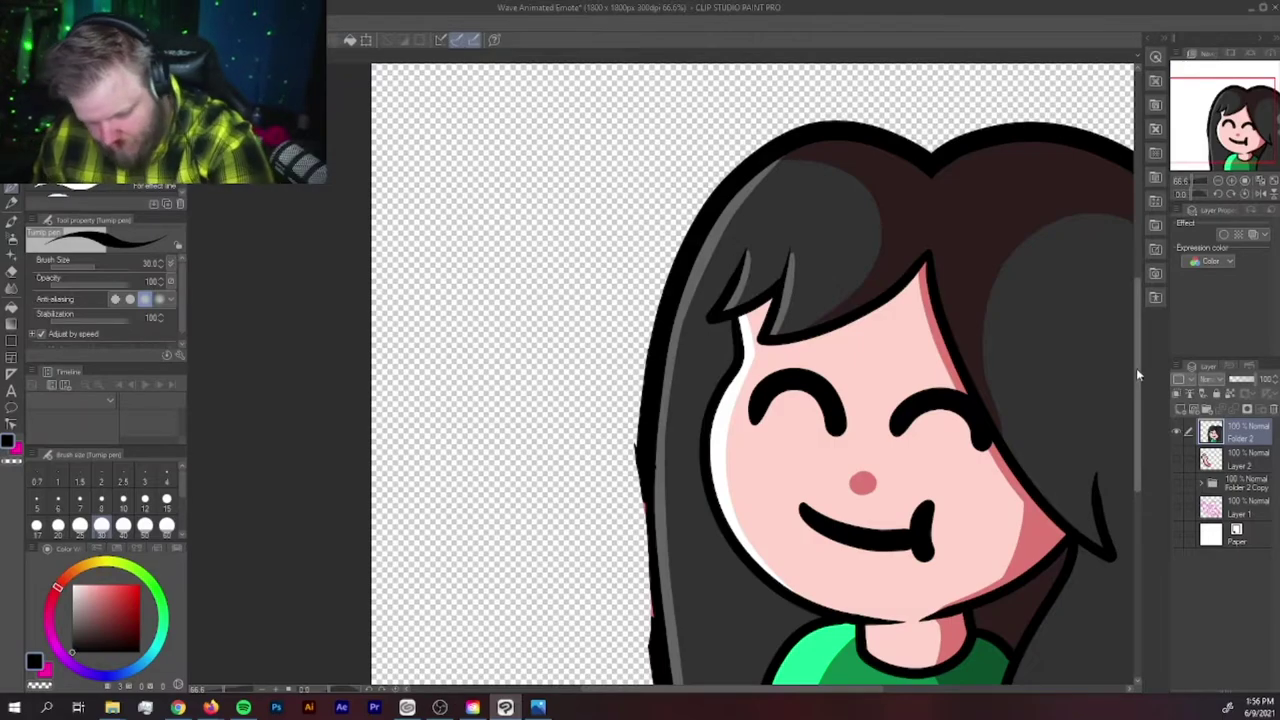
{"action": "left_click_drag", "start_coordinate": [1136, 368], "coordinate": [1134, 418]}
{"action": "mouse_move", "coordinate": [640, 328]}
{"action": "left_mouse_down"}
{"action": "mouse_move", "coordinate": [638, 432]}
{"action": "mouse_move", "coordinate": [667, 608]}
{"action": "mouse_move", "coordinate": [646, 663]}
{"action": "left_mouse_up"}
{"action": "left_click", "coordinate": [11, 271]}
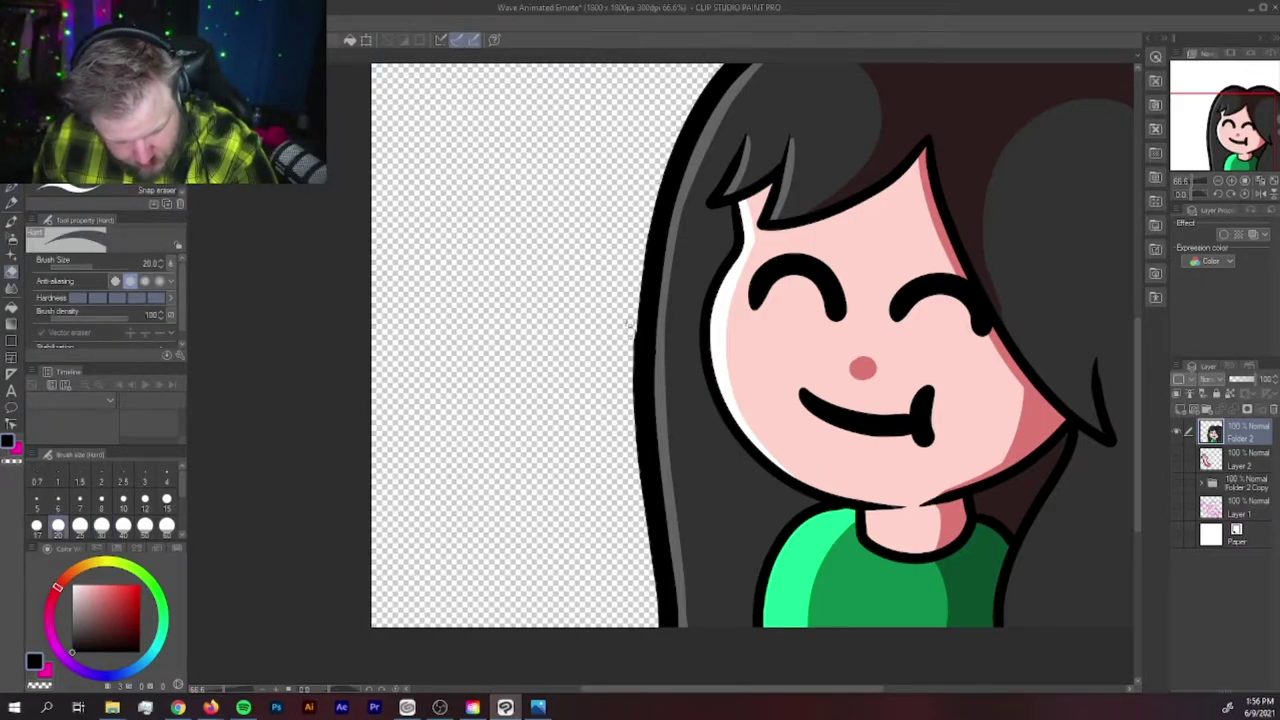
{"action": "scroll", "coordinate": [612, 352], "scroll_direction": "down", "scroll_amount": 5}
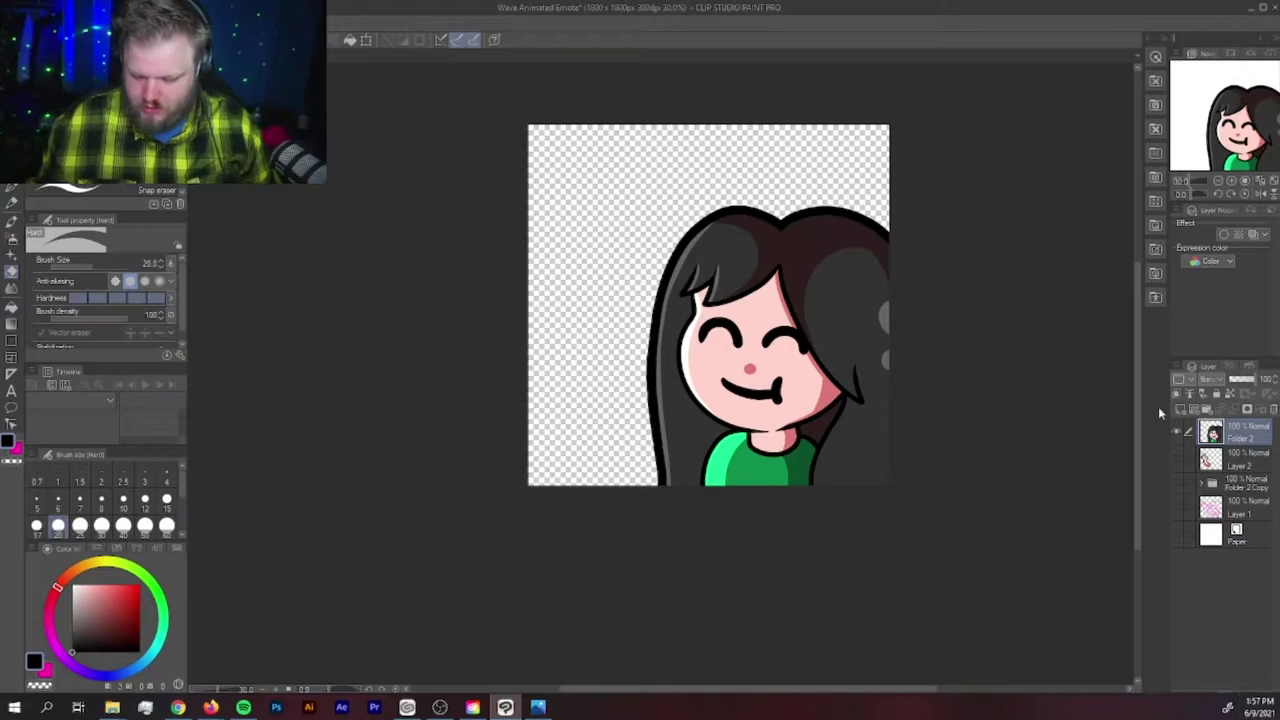
Lasso both closed eyes onto their own layers and hide Folder 2
{"action": "scroll", "coordinate": [800, 352], "scroll_direction": "up", "scroll_amount": 3}
{"action": "key", "text": "m"}
{"action": "mouse_move", "coordinate": [566, 305]}
{"action": "left_mouse_down"}
{"action": "mouse_move", "coordinate": [569, 354]}
{"action": "mouse_move", "coordinate": [565, 325]}
{"action": "left_mouse_up"}
{"action": "key", "text": "ctrl+c"}
{"action": "key", "text": "ctrl+v"}
{"action": "key", "text": "ctrl+d"}
{"action": "mouse_move", "coordinate": [706, 334]}
{"action": "left_mouse_down"}
{"action": "mouse_move", "coordinate": [768, 286]}
{"action": "mouse_move", "coordinate": [808, 316]}
{"action": "mouse_move", "coordinate": [712, 362]}
{"action": "mouse_move", "coordinate": [700, 338]}
{"action": "left_mouse_up"}
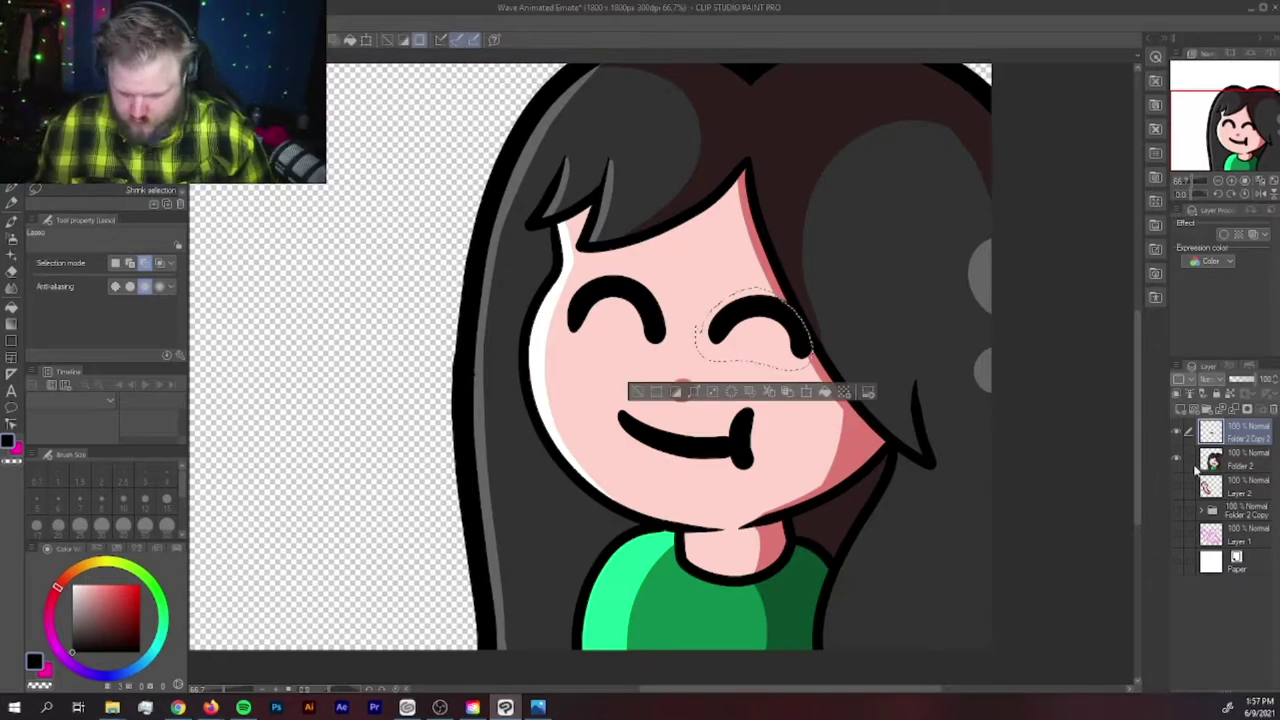
{"action": "key", "text": "ctrl+x"}
{"action": "key", "text": "ctrl+v"}
{"action": "left_click", "coordinate": [1176, 485]}
{"action": "key", "text": "ctrl+d"}
{"action": "scroll", "coordinate": [640, 340], "scroll_direction": "up", "scroll_amount": 3}
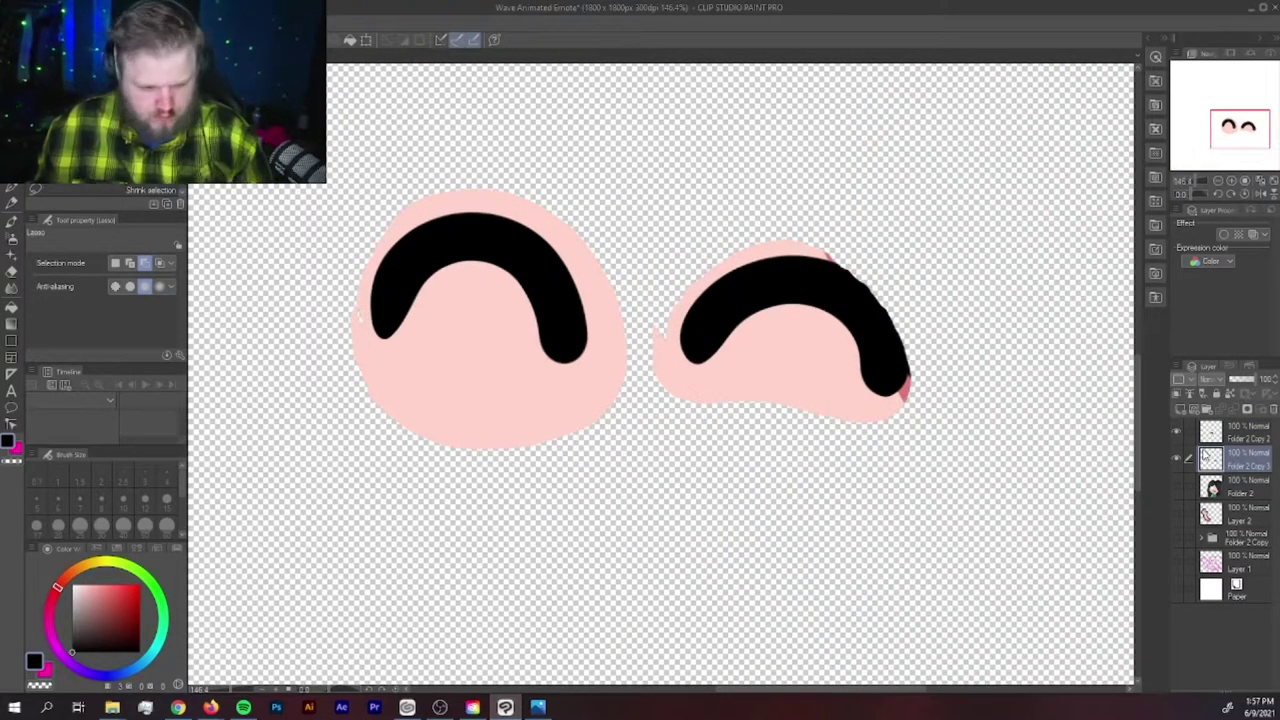
Auto-select the right eye's shape and expand the selection
{"action": "key", "text": "w"}
{"action": "left_click", "coordinate": [786, 369]}
{"action": "left_click", "coordinate": [716, 443]}
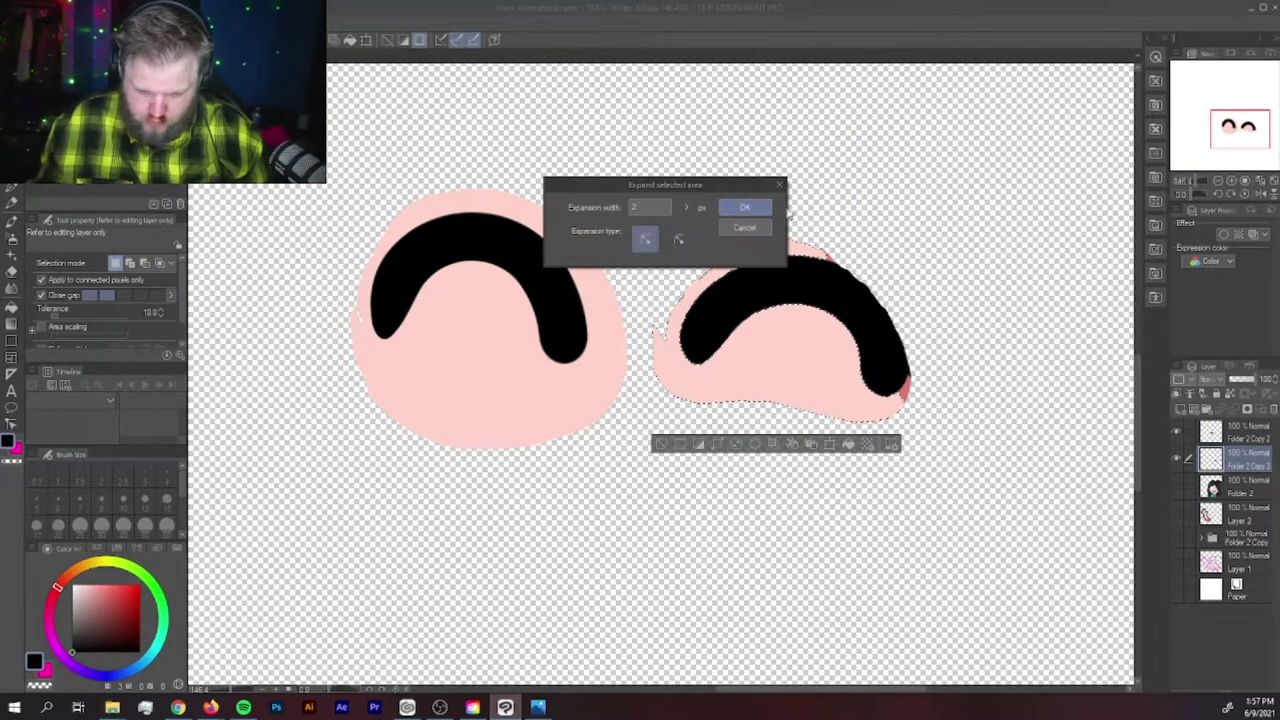
{"action": "left_click", "coordinate": [745, 207]}
{"action": "key", "text": "ctrl+d"}
{"action": "scroll", "coordinate": [925, 385], "scroll_direction": "up", "scroll_amount": 3}
Erase the leftover pink tips around the eye arcs
{"action": "key", "text": "e"}
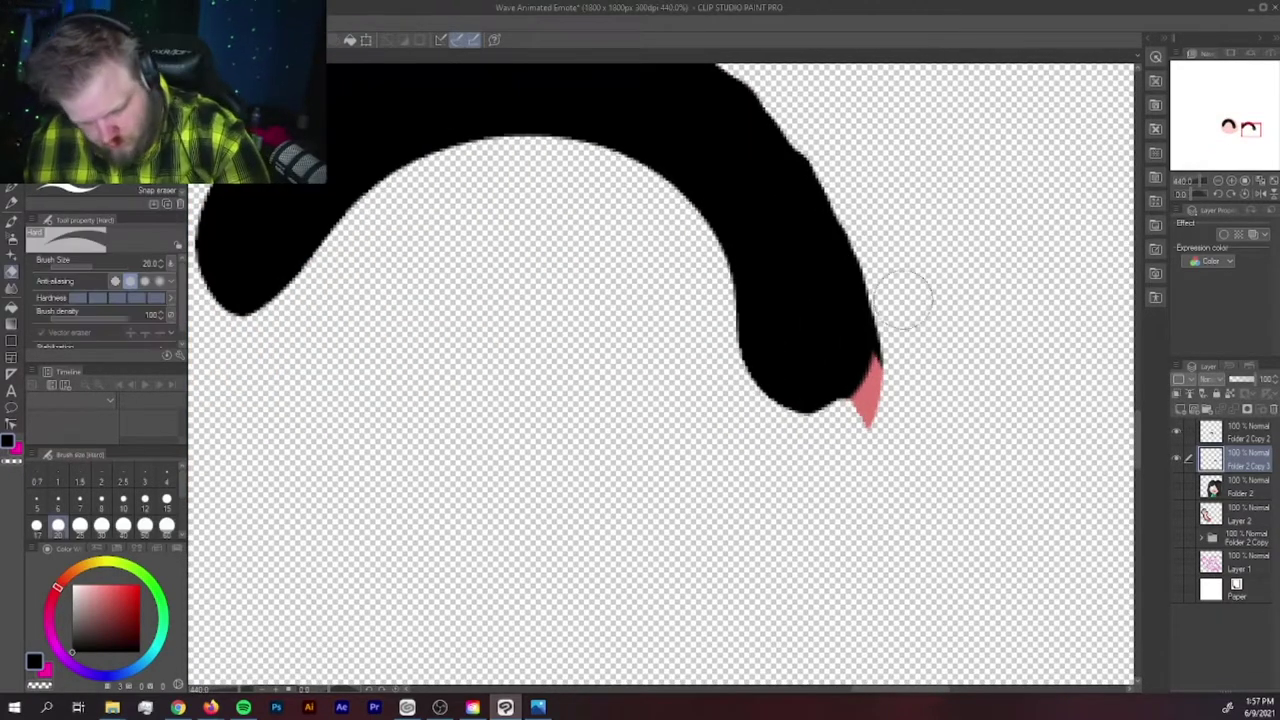
{"action": "left_click_drag", "start_coordinate": [886, 400], "coordinate": [855, 380]}
{"action": "scroll", "coordinate": [780, 280], "scroll_direction": "up", "scroll_amount": 5}
{"action": "scroll", "coordinate": [637, 280], "scroll_direction": "down", "scroll_amount": 2}
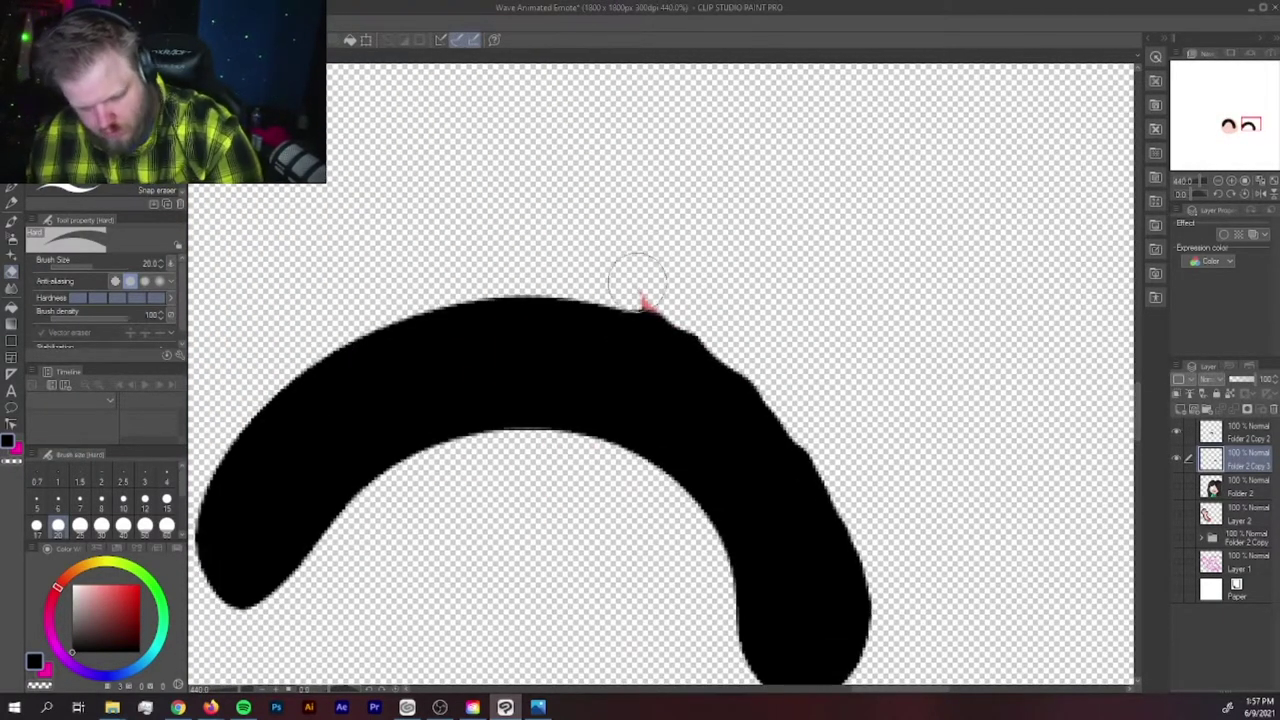
{"action": "left_click_drag", "start_coordinate": [669, 294], "coordinate": [645, 303]}
{"action": "scroll", "coordinate": [314, 429], "scroll_direction": "down", "scroll_amount": 5}
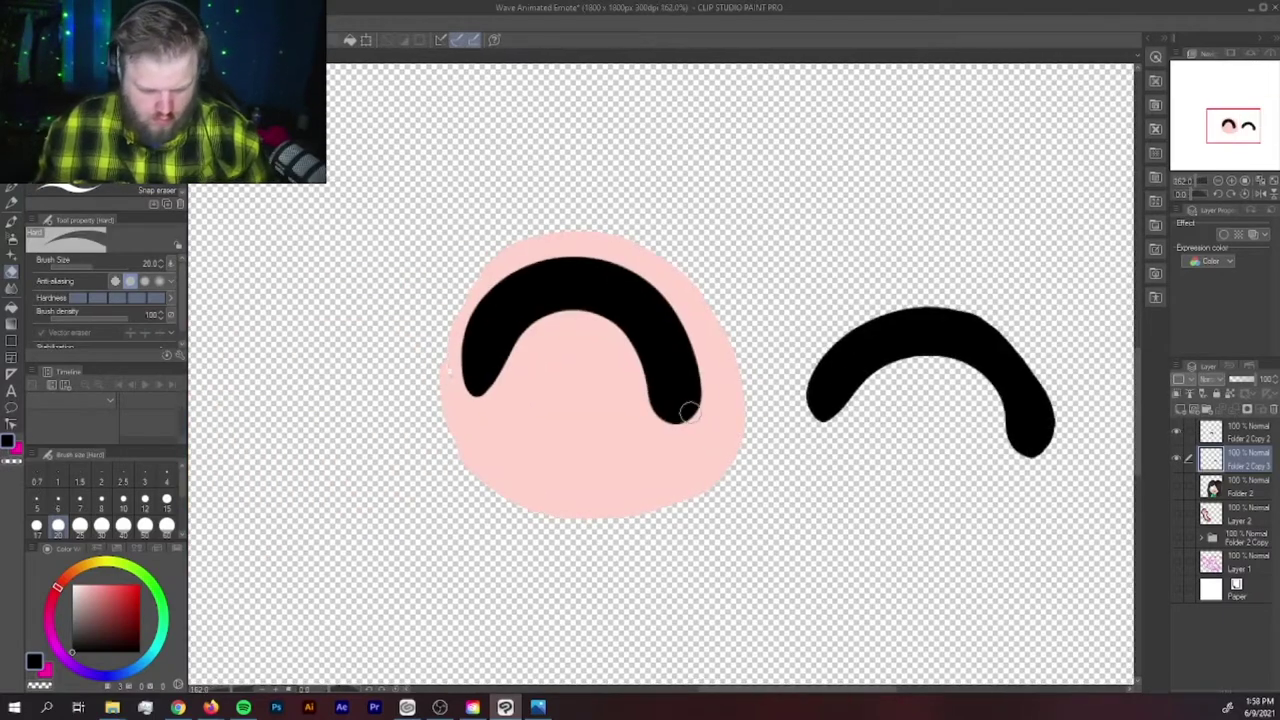
Delete the pink circle behind the left eye arc, show the face, and hide the eye layers
{"action": "key", "text": "w"}
{"action": "key", "text": "alt+]"}
{"action": "left_click", "coordinate": [626, 434]}
{"action": "left_click", "coordinate": [731, 212]}
{"action": "key", "text": "Delete"}
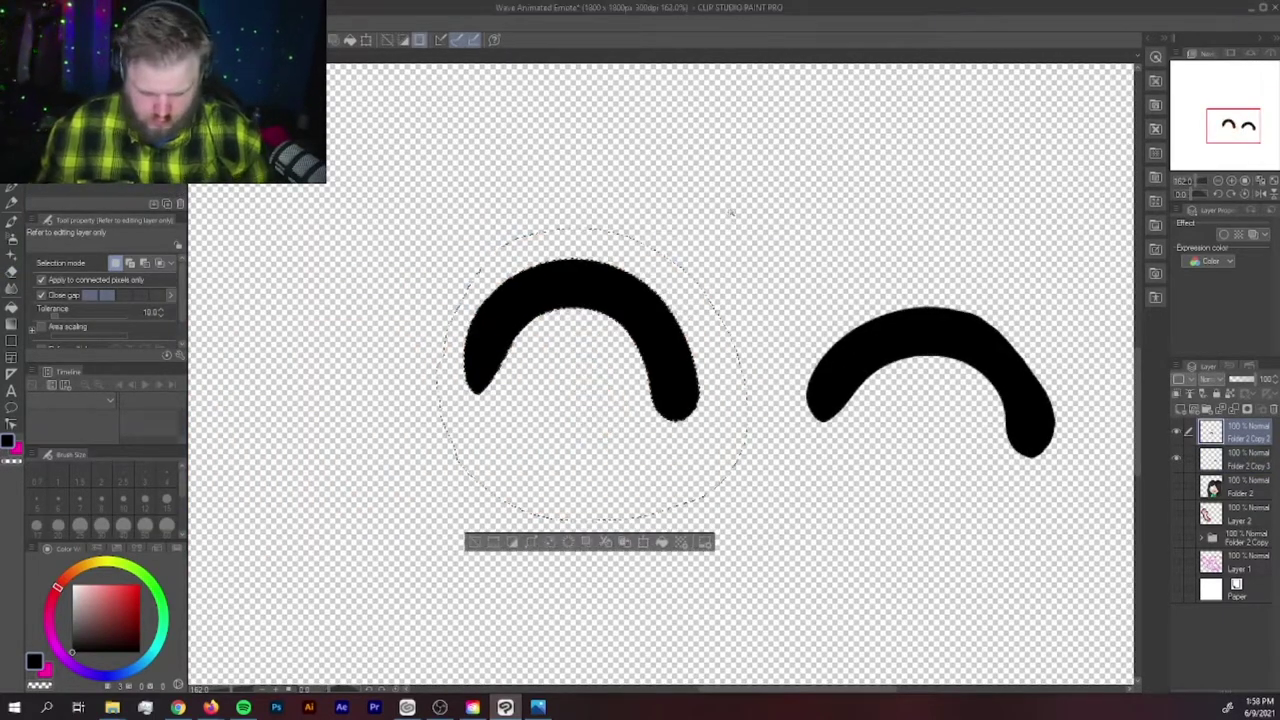
{"action": "key", "text": "ctrl+d"}
{"action": "left_click", "coordinate": [1176, 486]}
{"action": "left_click", "coordinate": [1176, 431]}
Paint sampled skin pink over both eye holes on the Folder 2 face layer
{"action": "left_click", "coordinate": [369, 225], "text": "alt"}
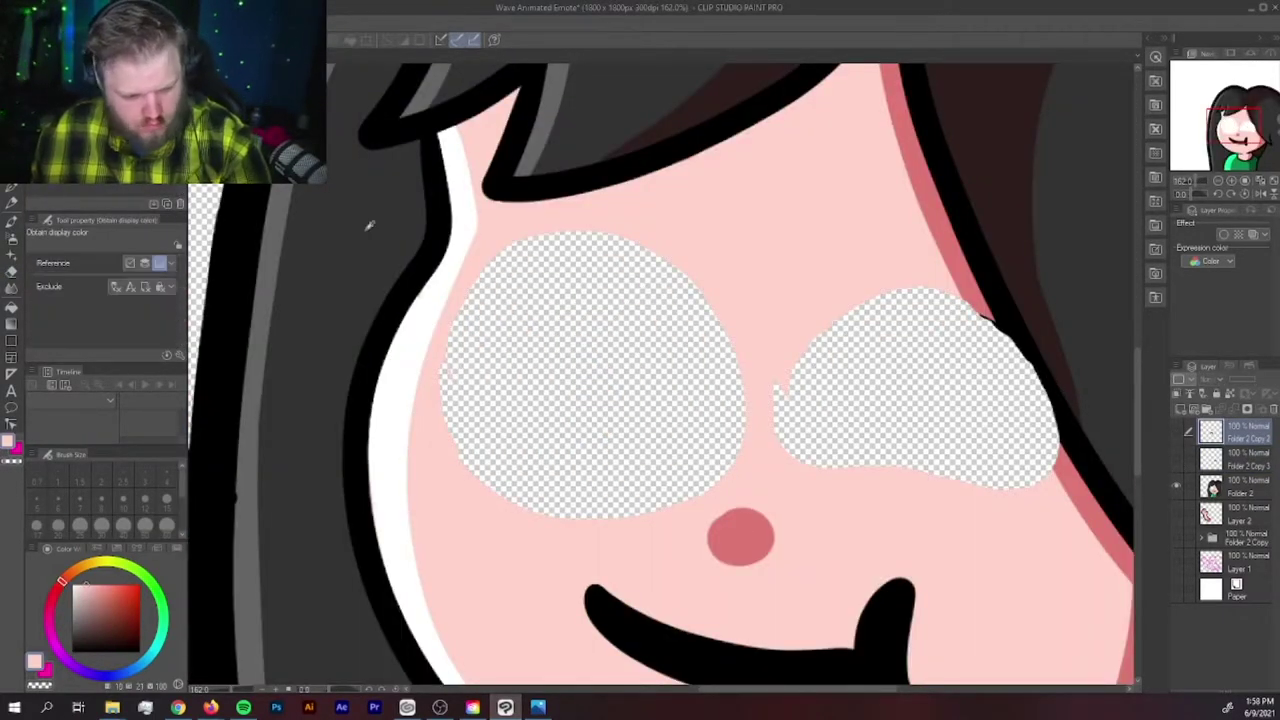
{"action": "key", "text": "p"}
{"action": "key", "text": "alt+["}
{"action": "key", "text": "alt+["}
{"action": "mouse_move", "coordinate": [493, 268]}
{"action": "left_mouse_down"}
{"action": "mouse_move", "coordinate": [491, 466]}
{"action": "mouse_move", "coordinate": [594, 230]}
{"action": "mouse_move", "coordinate": [669, 314]}
{"action": "mouse_move", "coordinate": [540, 403]}
{"action": "mouse_move", "coordinate": [543, 429]}
{"action": "left_mouse_up"}
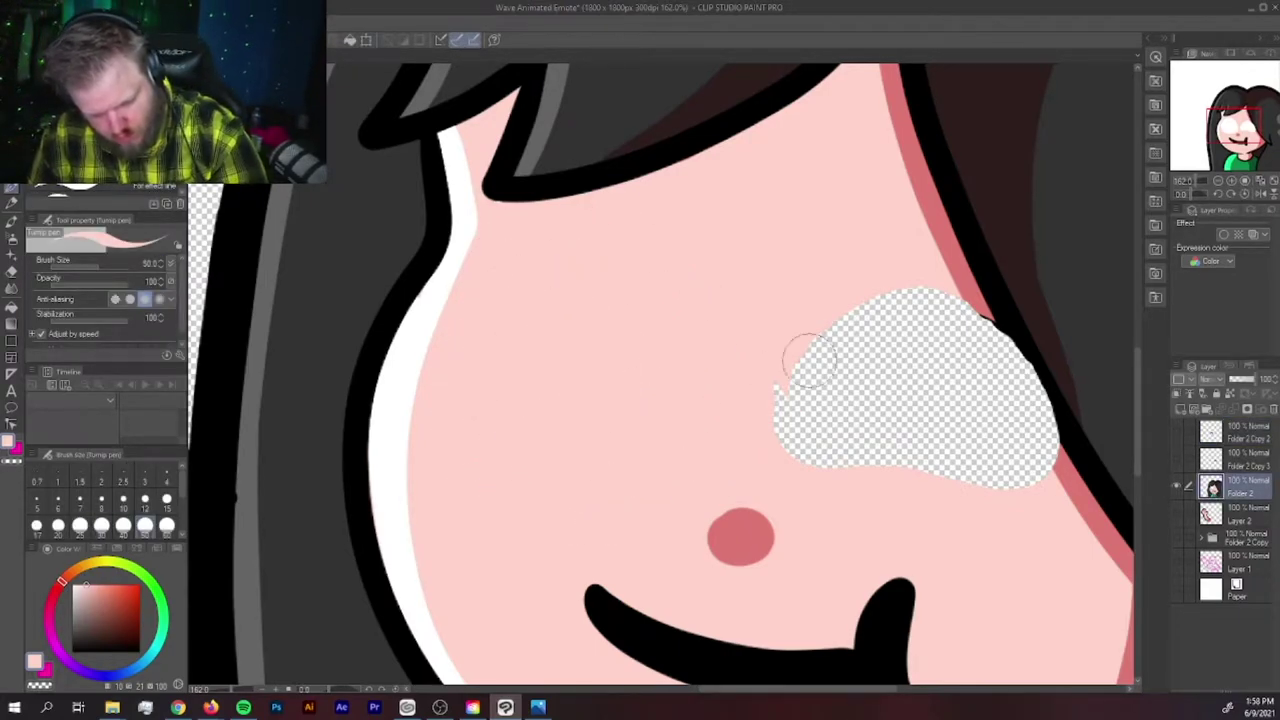
{"action": "mouse_move", "coordinate": [810, 355]}
{"action": "left_mouse_down"}
{"action": "mouse_move", "coordinate": [960, 349]}
{"action": "mouse_move", "coordinate": [774, 449]}
{"action": "mouse_move", "coordinate": [917, 451]}
{"action": "mouse_move", "coordinate": [870, 352]}
{"action": "left_mouse_up"}
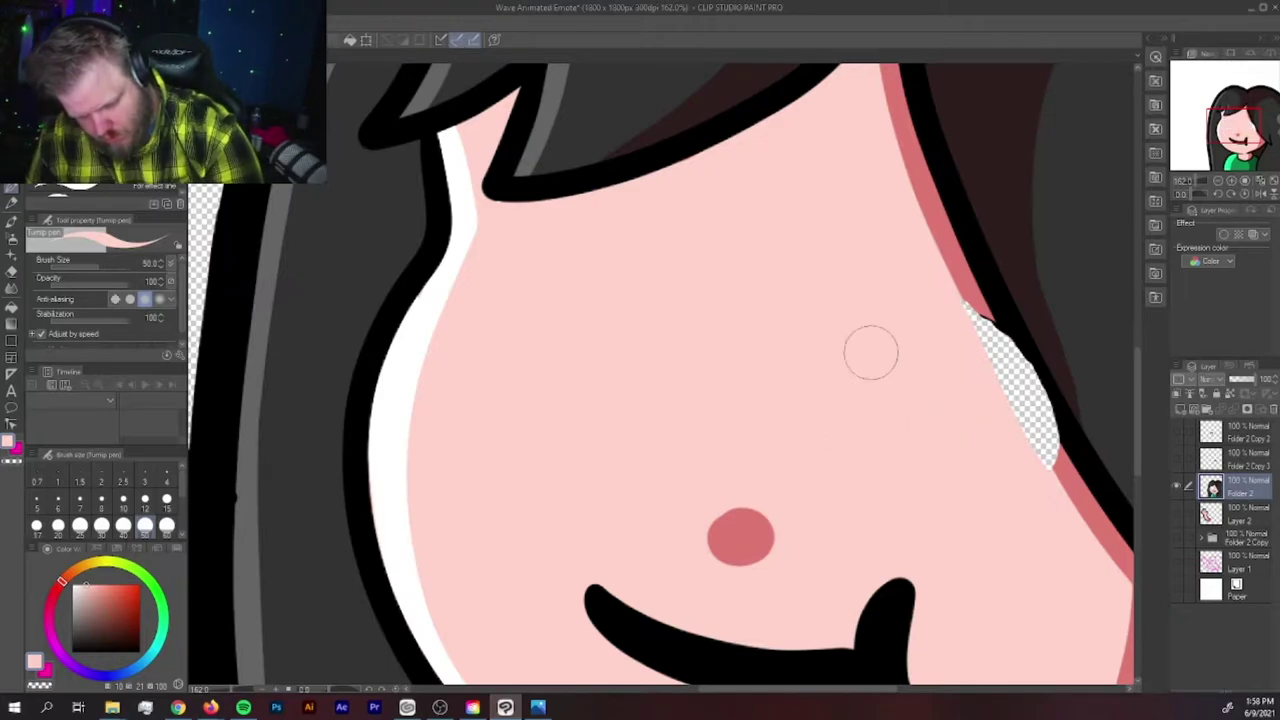
On a new layer, paint a salmon stroke with a smaller brush along the right cheek gap
{"action": "key", "text": "["}
{"action": "key", "text": "["}
{"action": "key", "text": "["}
{"action": "key", "text": "["}
{"action": "key", "text": "x"}
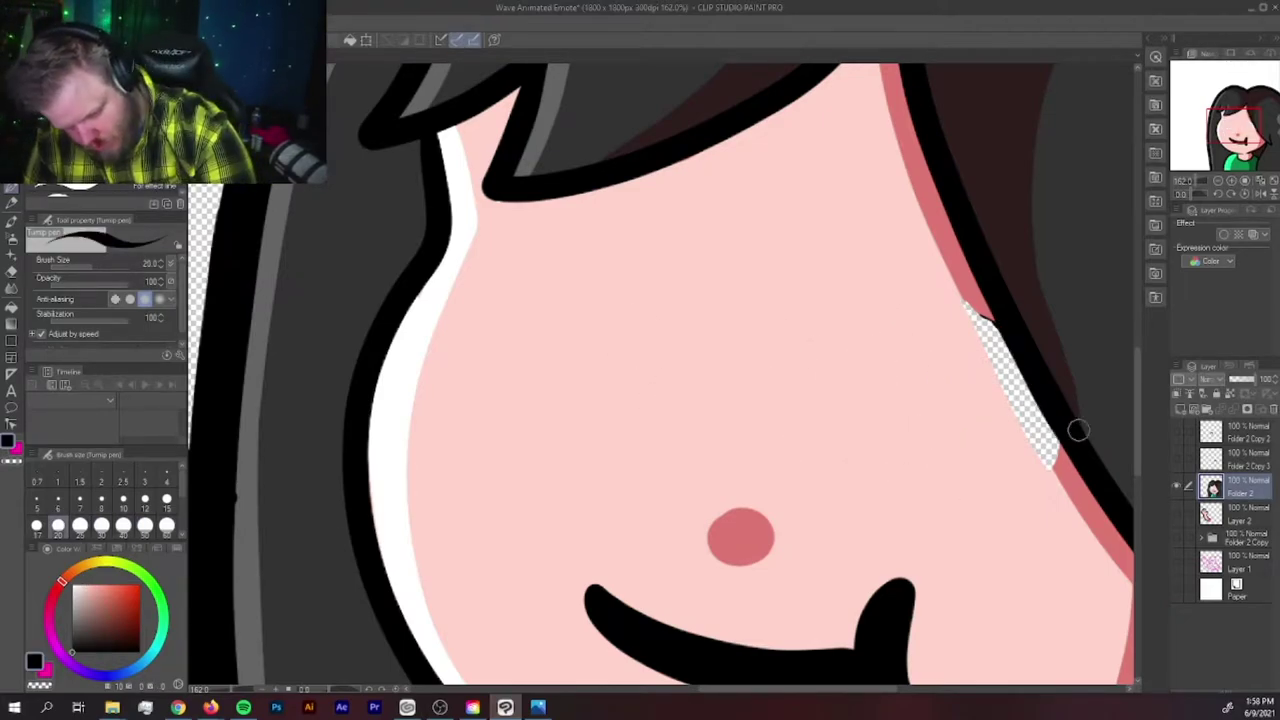
{"action": "key", "text": "i"}
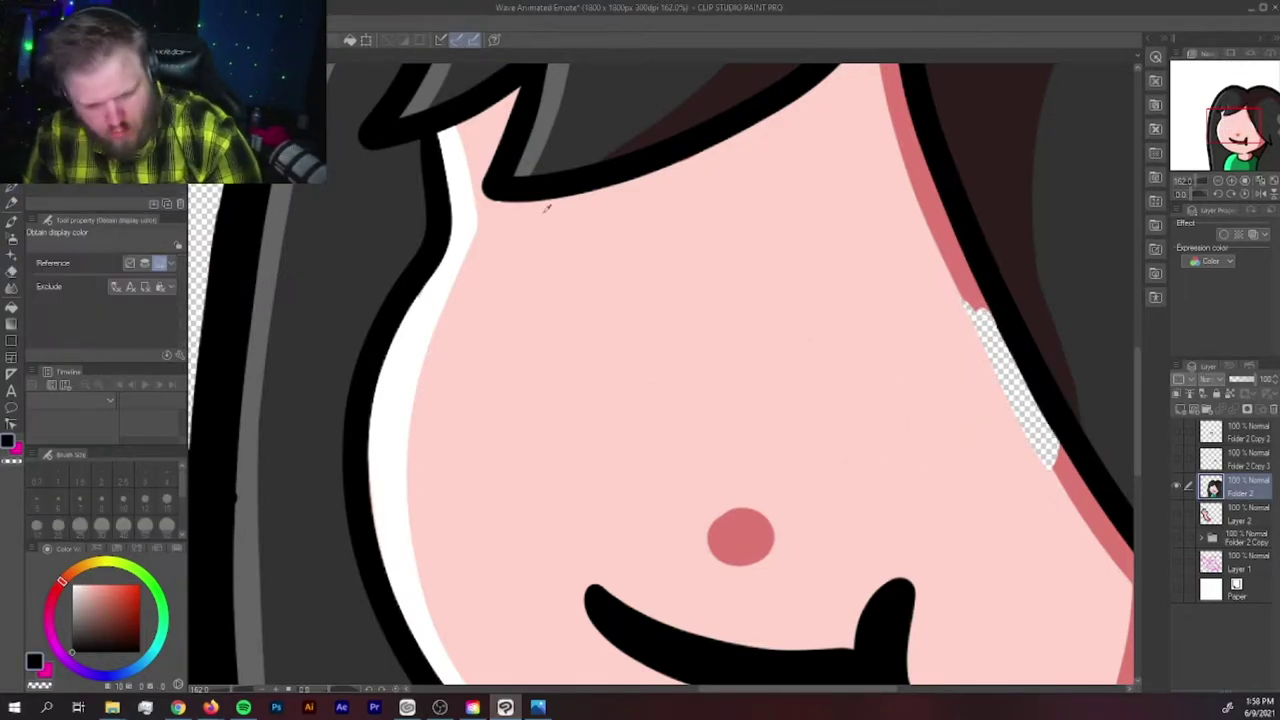
{"action": "left_click", "coordinate": [952, 262]}
{"action": "key", "text": "ctrl+shift+n"}
{"action": "key", "text": "p"}
{"action": "mouse_move", "coordinate": [980, 298]}
{"action": "left_mouse_down"}
{"action": "mouse_move", "coordinate": [1000, 365]}
{"action": "mouse_move", "coordinate": [1046, 428]}
{"action": "left_mouse_up"}
Sample skin pink on the face layer and try a freehand selection of the mouth, then undo it
{"action": "key", "text": "alt+bracketright"}
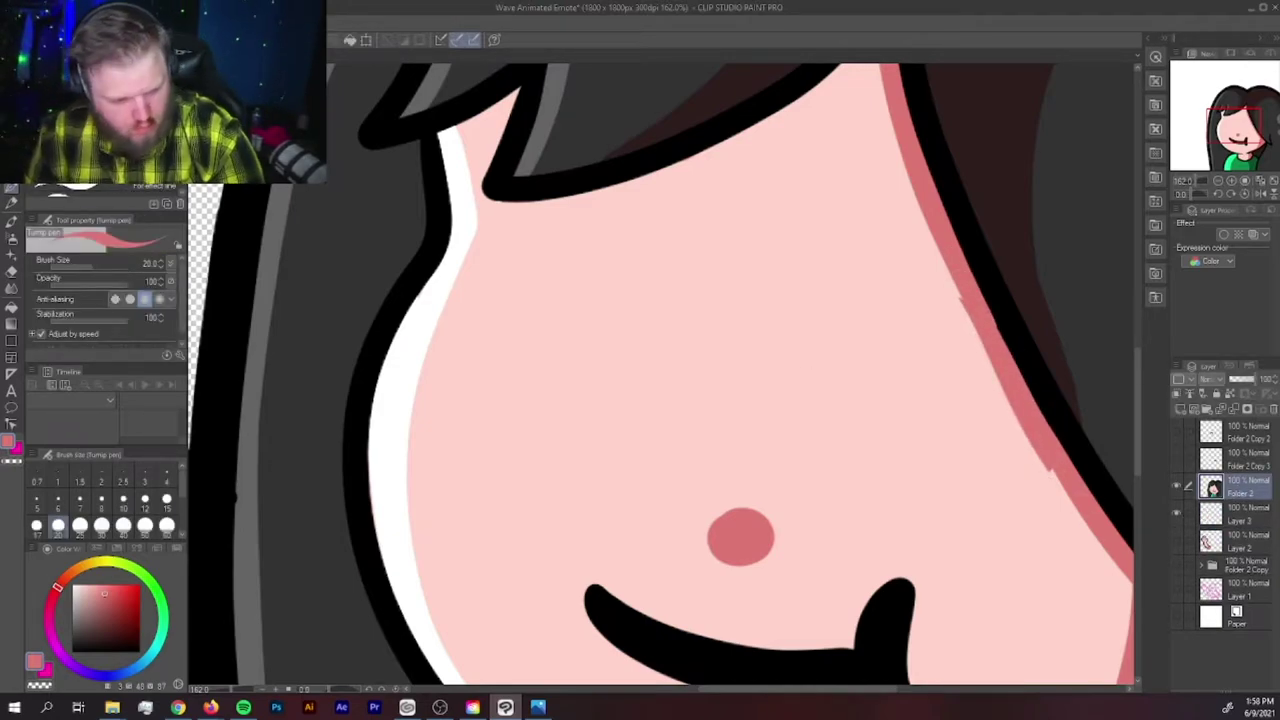
{"action": "left_click", "coordinate": [906, 383], "text": "alt"}
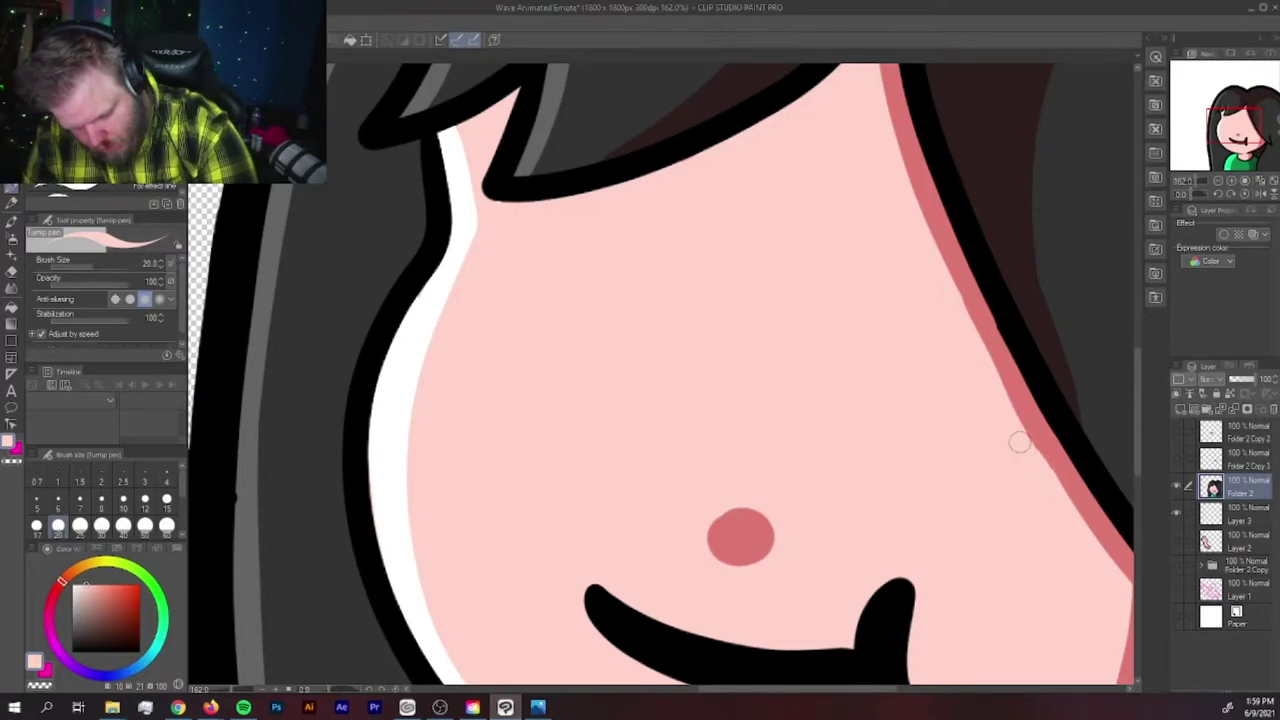
{"action": "key", "text": "ctrl+alt+0"}
{"action": "scroll", "coordinate": [908, 486], "scroll_direction": "up", "scroll_amount": 1}
{"action": "key", "text": "m"}
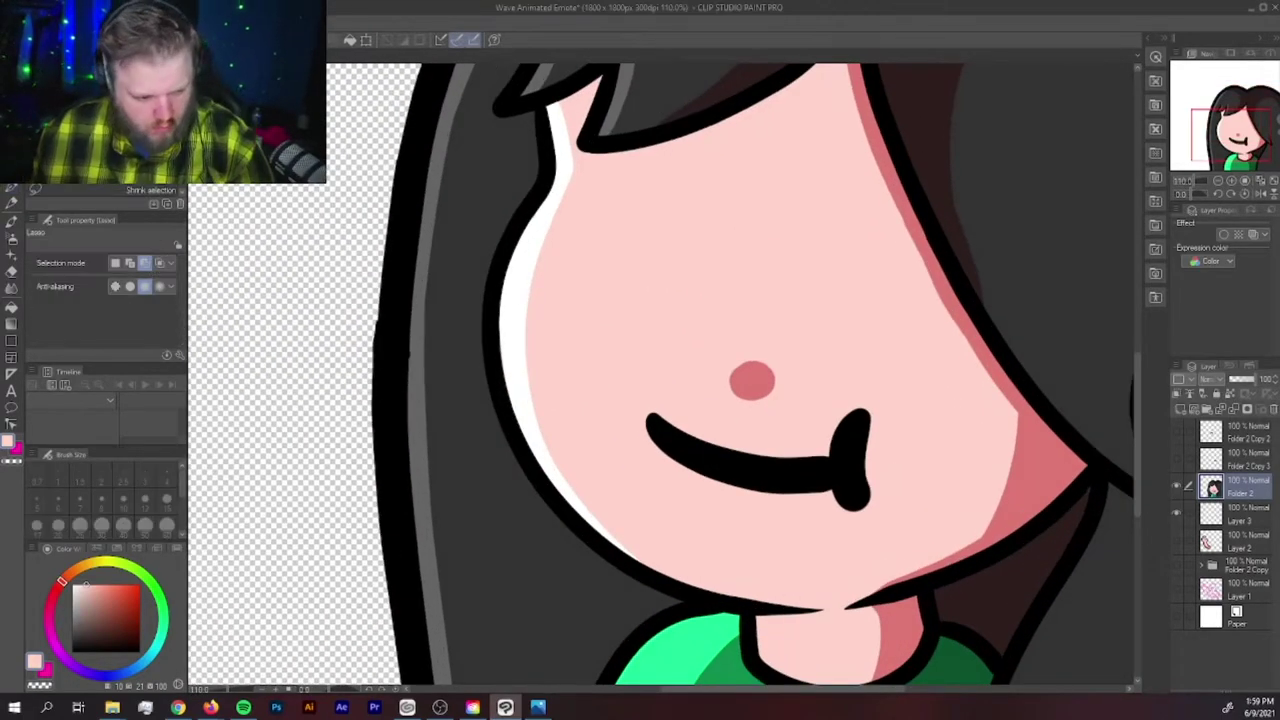
{"action": "mouse_move", "coordinate": [636, 405]}
{"action": "left_mouse_down"}
{"action": "mouse_move", "coordinate": [920, 423]}
{"action": "mouse_move", "coordinate": [640, 405]}
{"action": "left_mouse_up"}
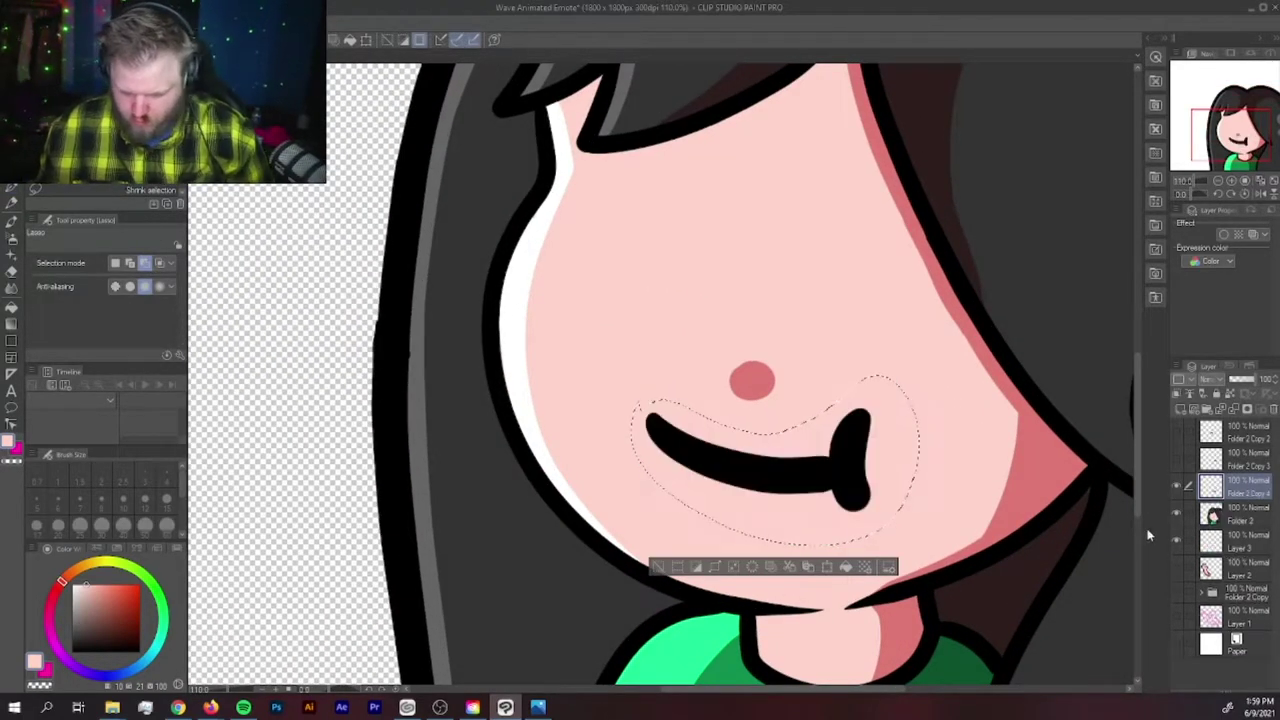
{"action": "left_click", "coordinate": [1176, 513]}
{"action": "key", "text": "ctrl+z"}
{"action": "key", "text": "ctrl+d"}
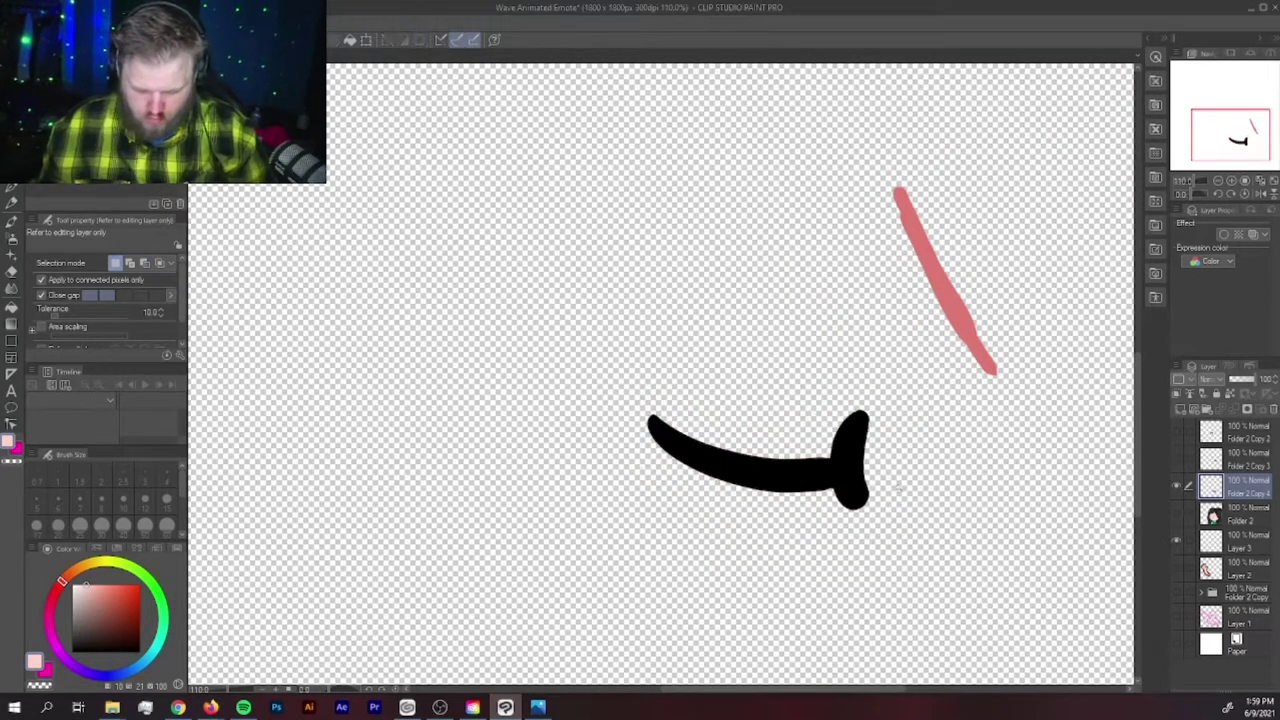
With the mouth layer hidden, paint skin pink over the mouth hole on the face layer
{"action": "right_click", "coordinate": [1245, 541]}
{"action": "key", "text": "Escape"}
{"action": "left_click", "coordinate": [1176, 521]}
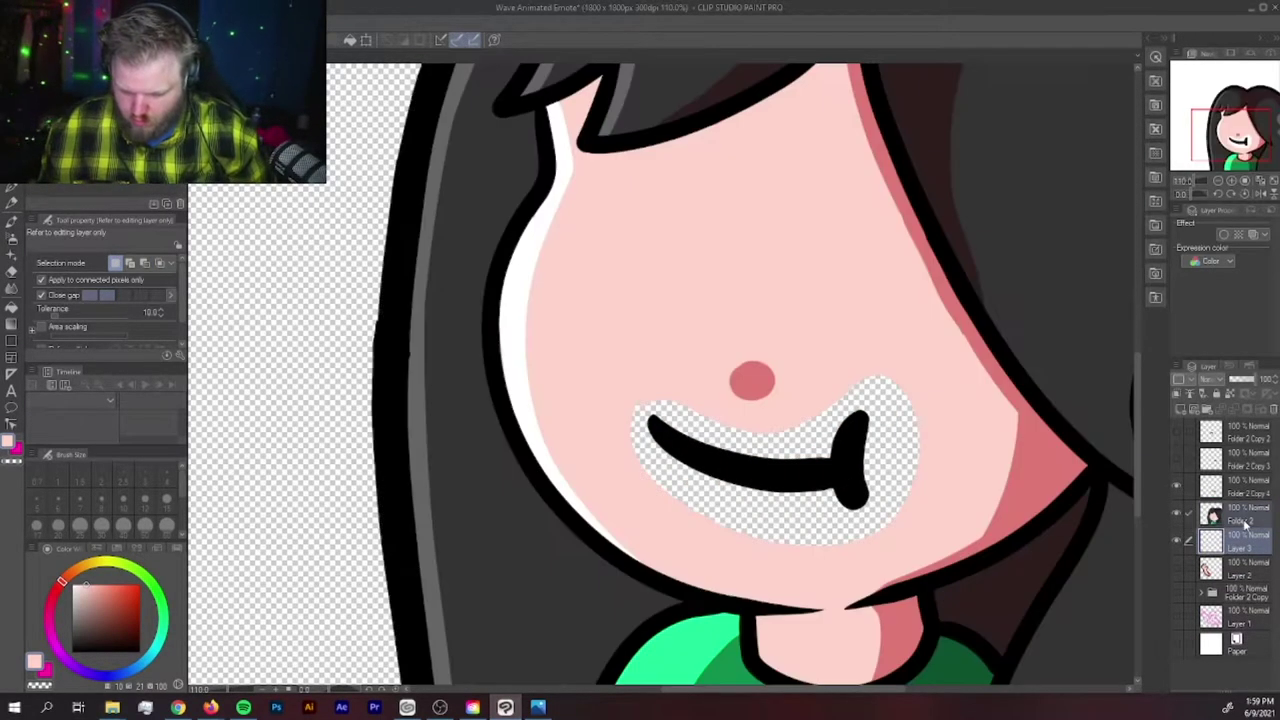
{"action": "left_click", "coordinate": [1177, 490]}
{"action": "key", "text": "p"}
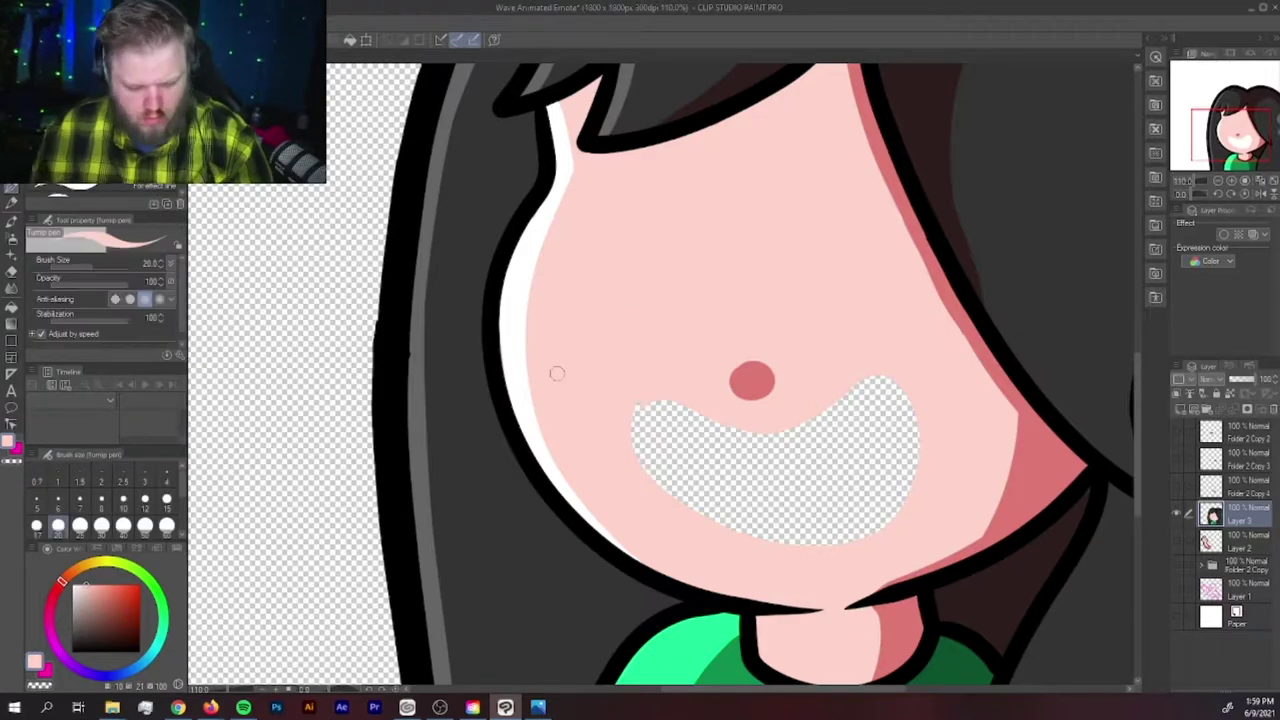
{"action": "mouse_move", "coordinate": [640, 410]}
{"action": "left_mouse_down"}
{"action": "mouse_move", "coordinate": [737, 449]}
{"action": "mouse_move", "coordinate": [630, 450]}
{"action": "mouse_move", "coordinate": [749, 523]}
{"action": "left_mouse_up"}
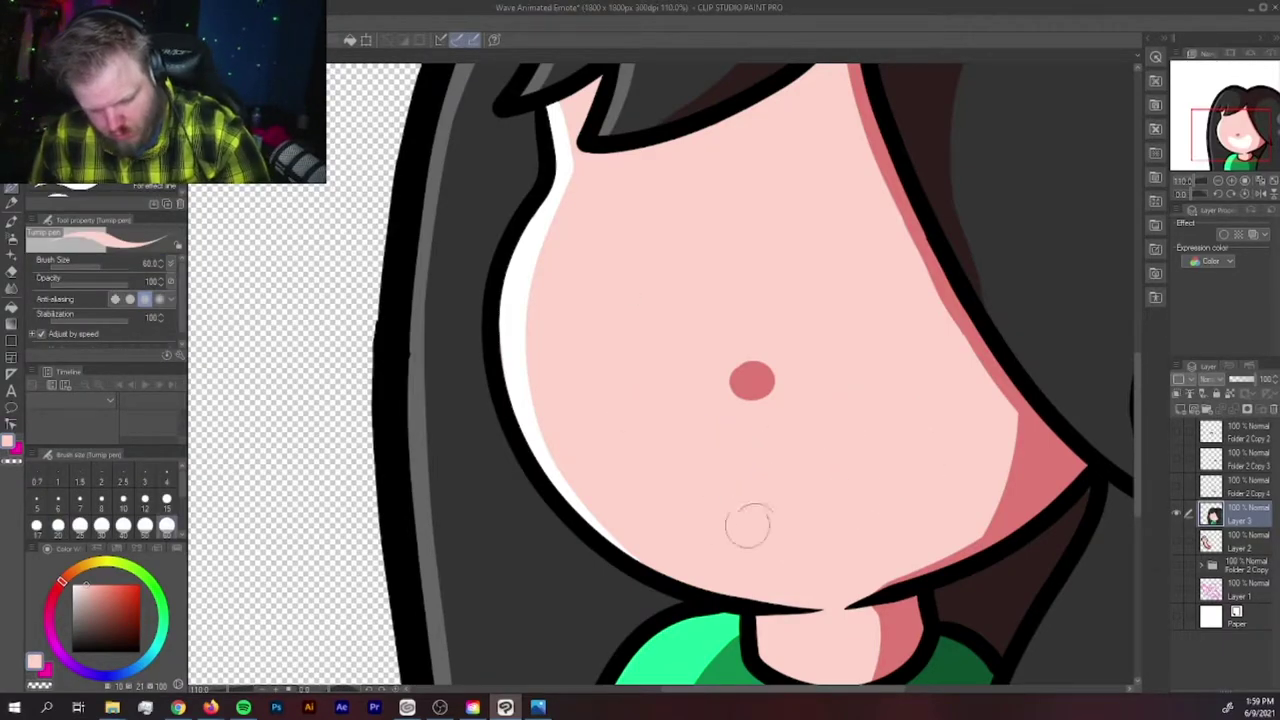
Turn the smiling mouth and both closed eye layers back on
{"action": "scroll", "coordinate": [818, 467], "scroll_direction": "down", "scroll_amount": 5}
{"action": "left_click", "coordinate": [1177, 487]}
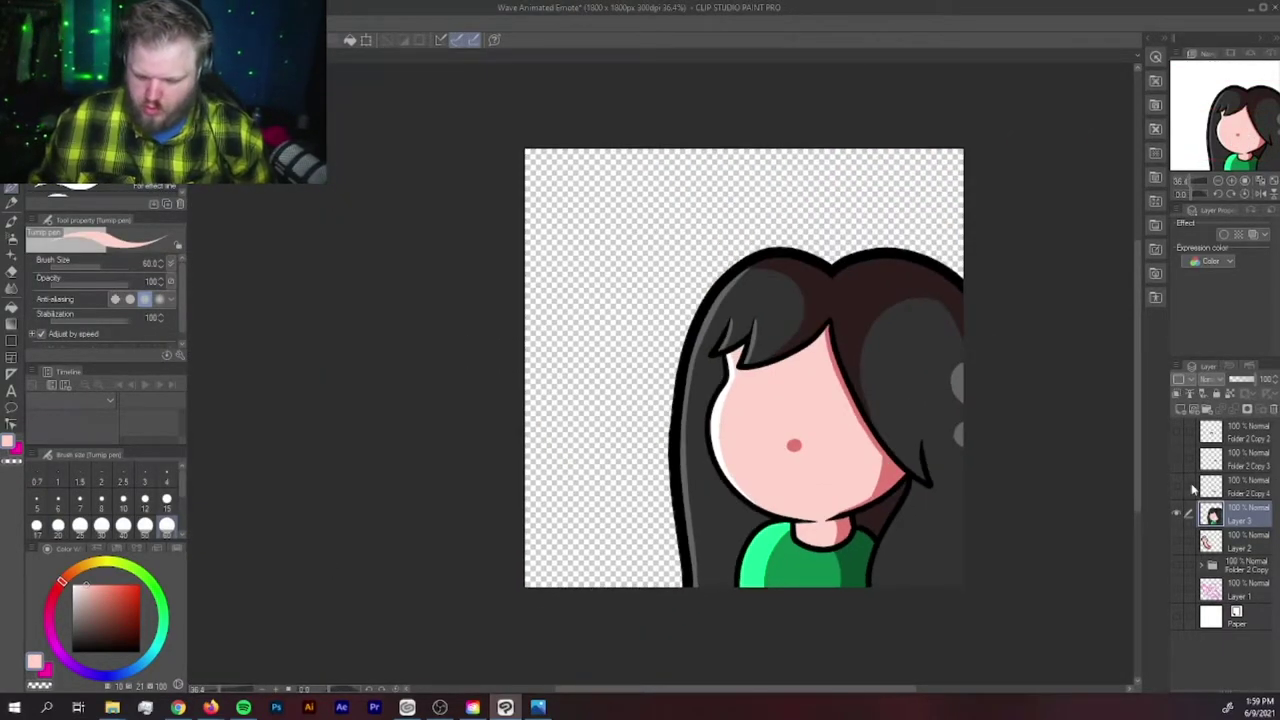
{"action": "left_click", "coordinate": [1178, 460]}
{"action": "left_click", "coordinate": [1175, 430]}
Show the waving hand on Layer 2, toggling the hand, mouth and eye layers off and on
{"action": "left_click", "coordinate": [1175, 538]}
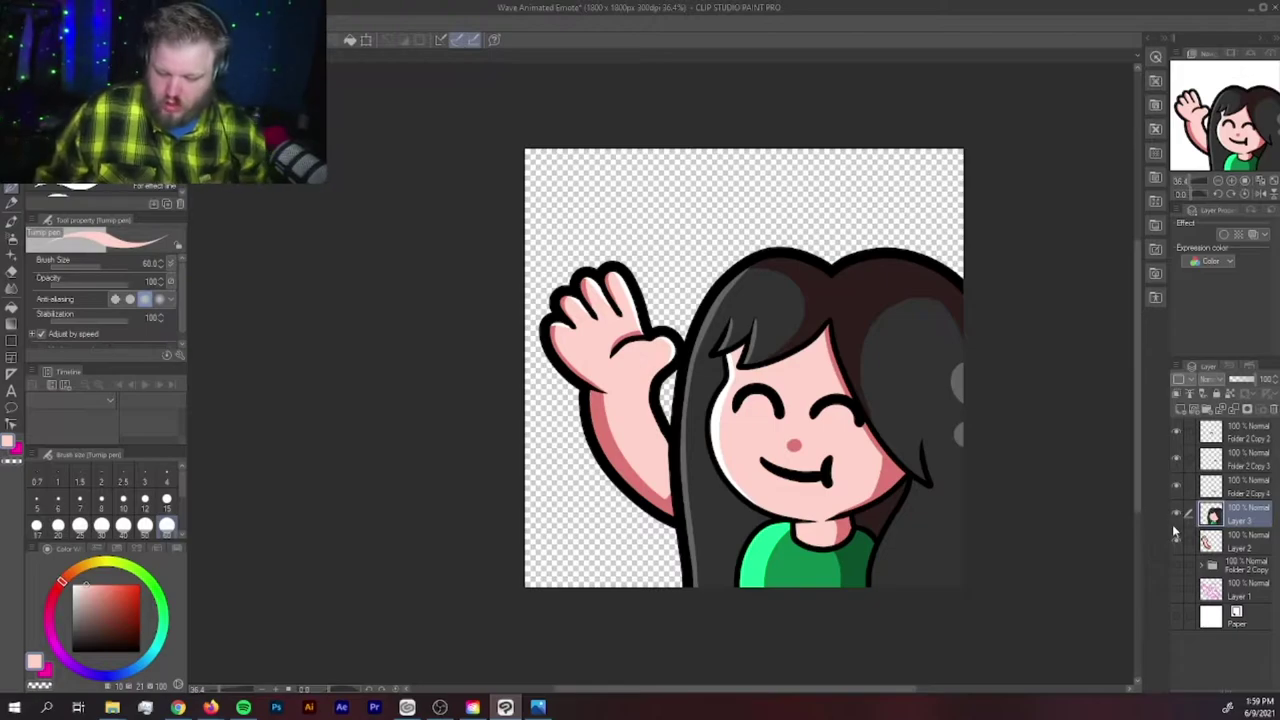
{"action": "left_click", "coordinate": [1176, 540]}
{"action": "left_click", "coordinate": [1176, 538]}
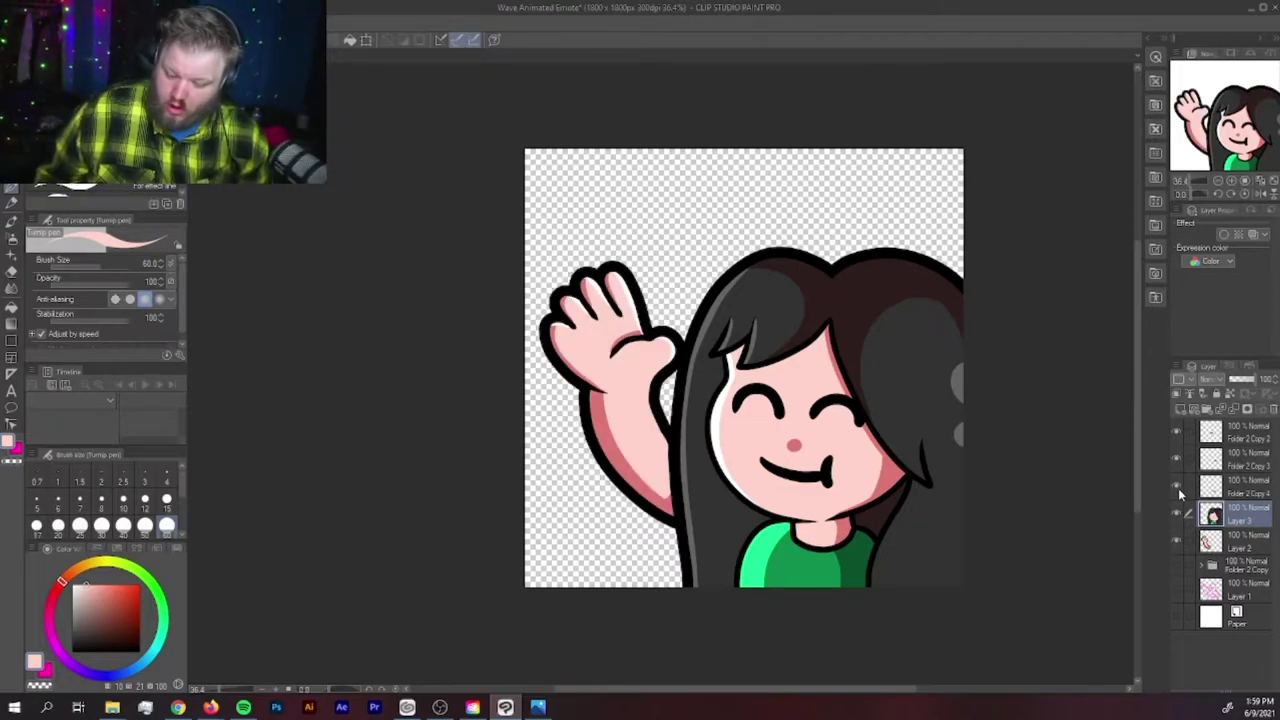
{"action": "left_click", "coordinate": [1178, 488]}
{"action": "left_click", "coordinate": [1178, 488]}
{"action": "left_click", "coordinate": [1175, 458]}
{"action": "left_click", "coordinate": [1175, 458]}
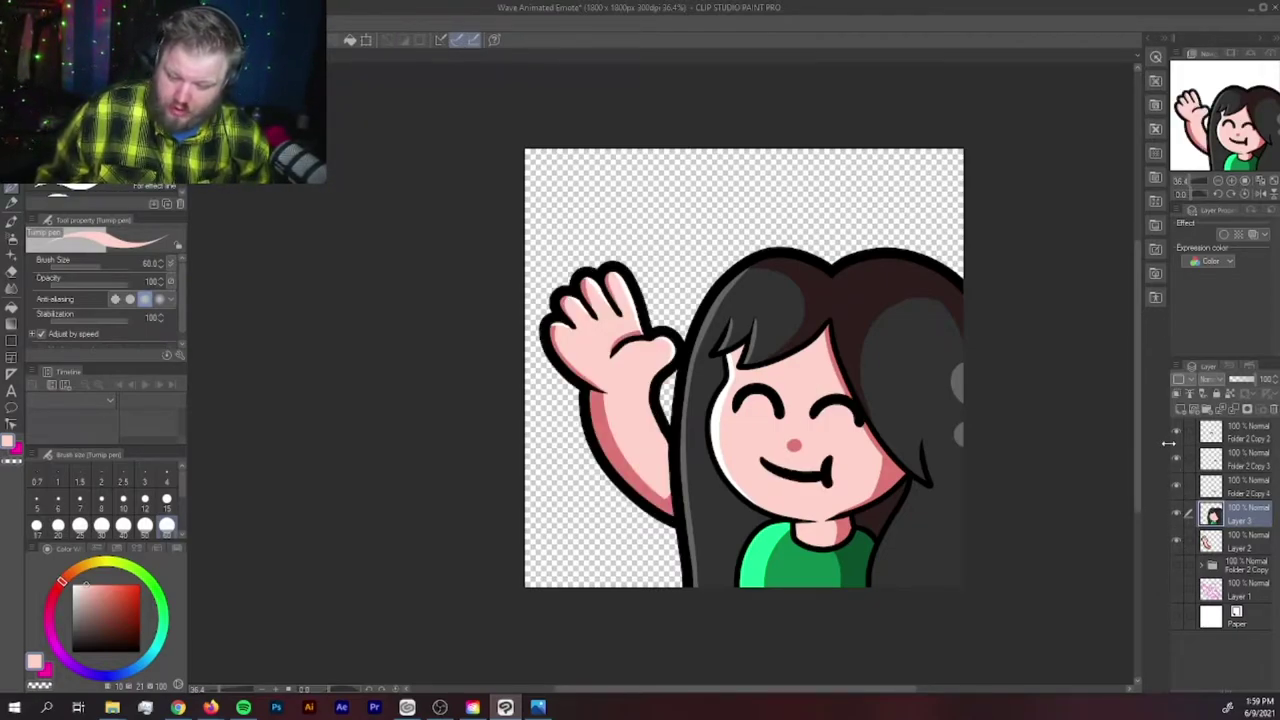
{"action": "left_click", "coordinate": [1177, 432]}
{"action": "left_click", "coordinate": [1177, 432]}
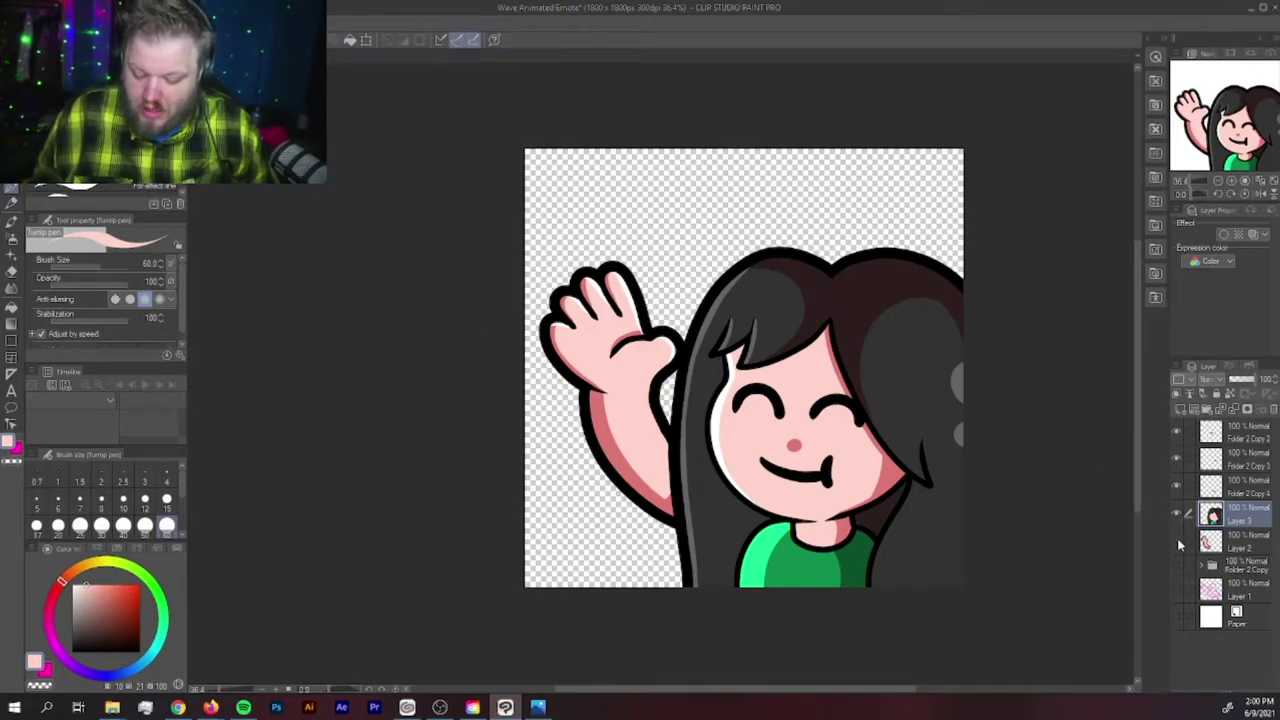
Hide every layer except the Folder 2 Copy 2 eye arc and make it active
{"action": "left_click_drag", "start_coordinate": [1177, 538], "coordinate": [1176, 434]}
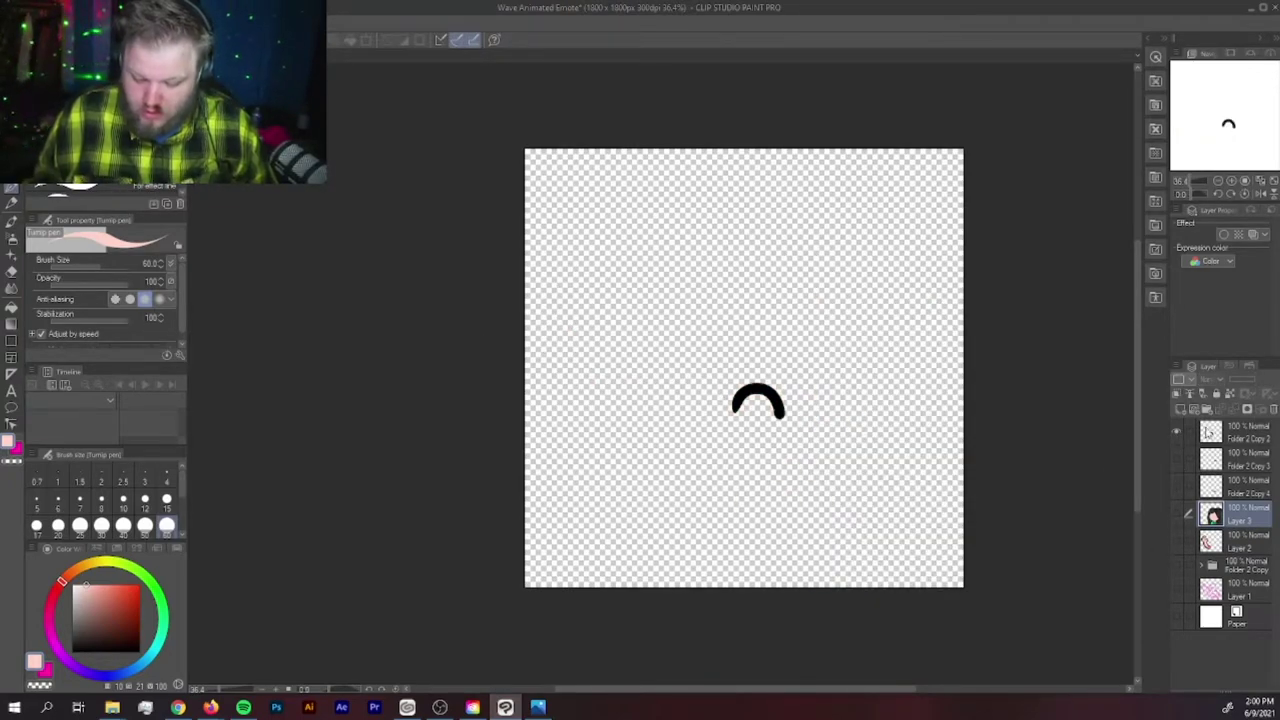
{"action": "left_click", "coordinate": [1212, 434]}
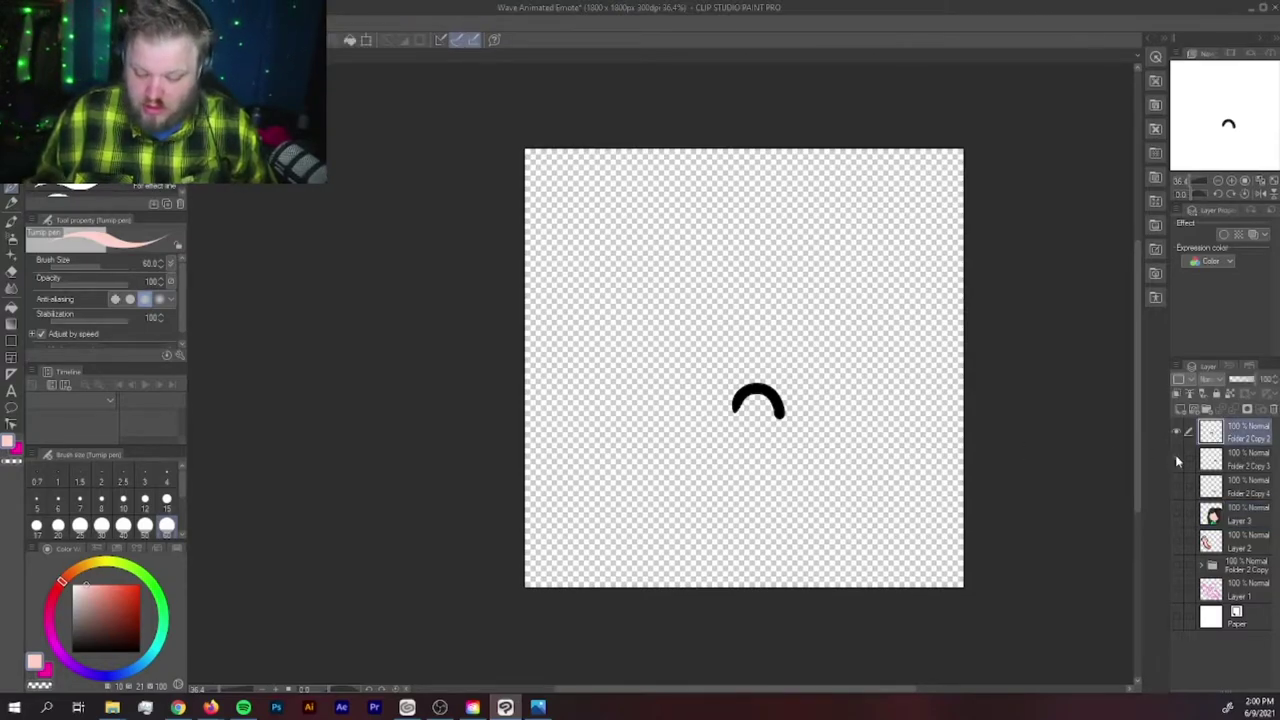
{"action": "left_click", "coordinate": [1177, 461]}
{"action": "left_click", "coordinate": [1176, 458]}
Export the eye arc layer as the PNG 'Left Eye Wave' at 100, then hide it
{"action": "left_click", "coordinate": [14, 8]}
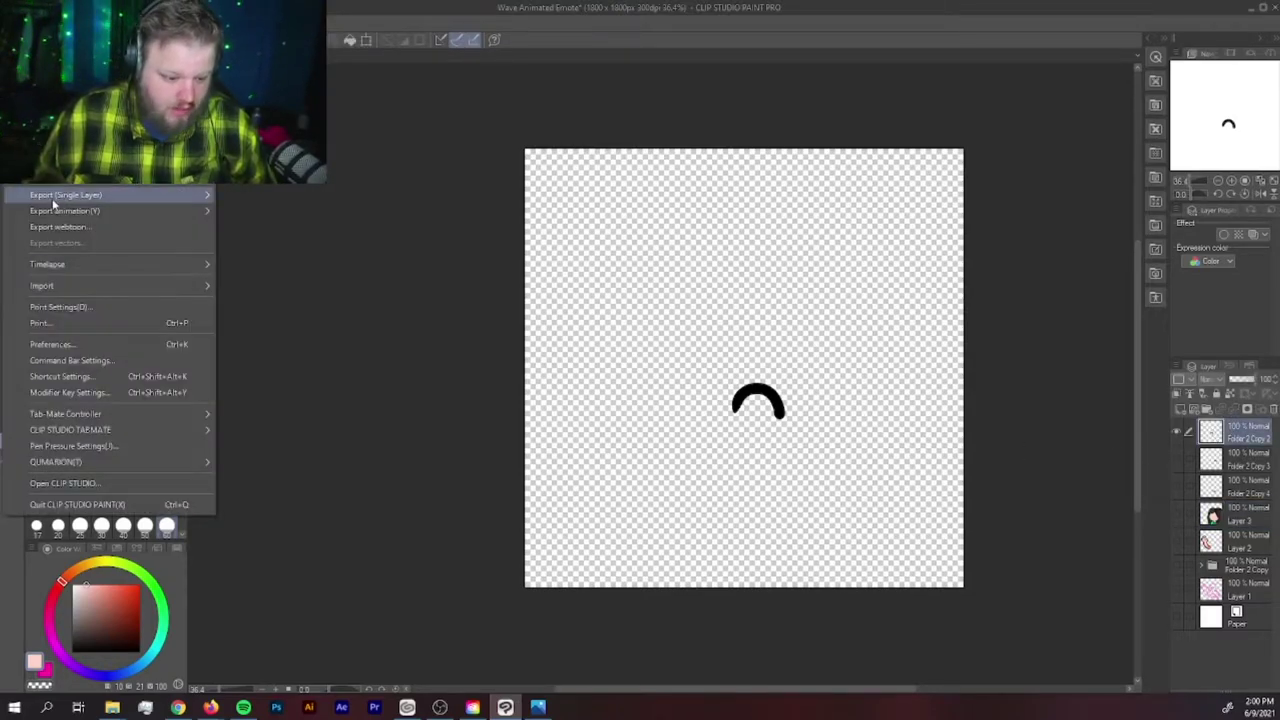
{"action": "mouse_move", "coordinate": [106, 200]}
{"action": "left_click", "coordinate": [265, 232]}
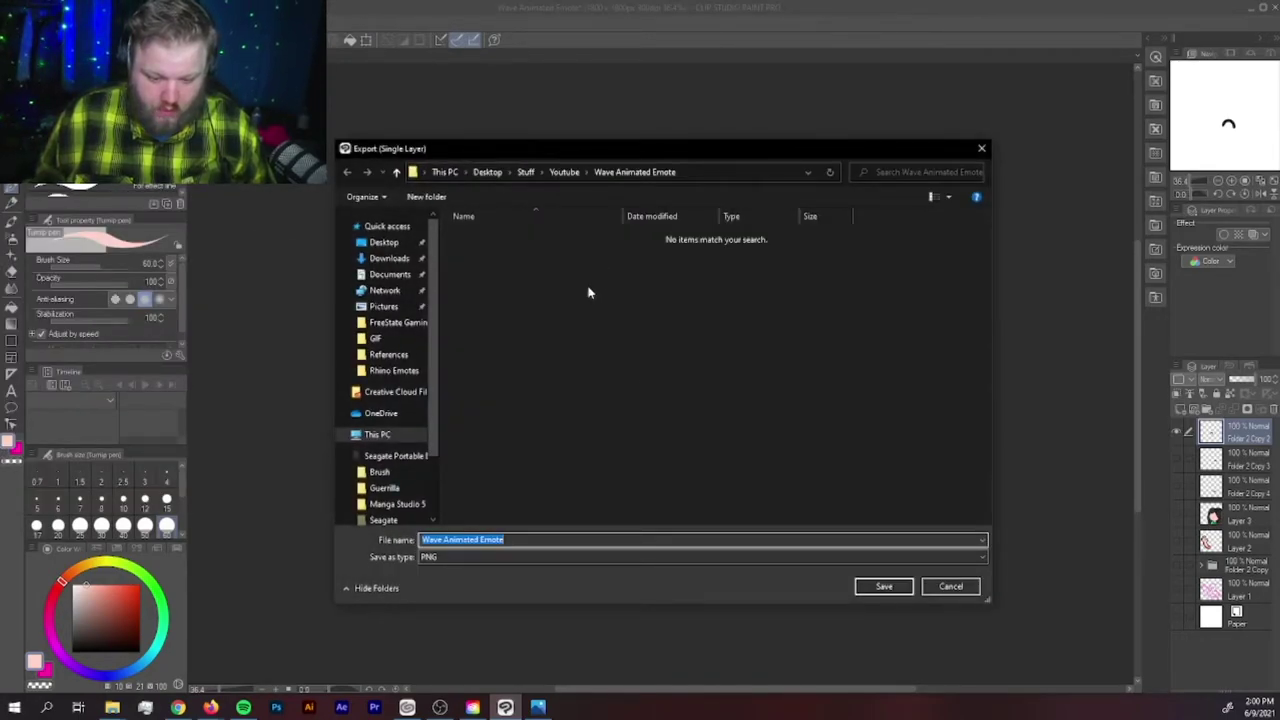
{"action": "type", "text": "Left"}
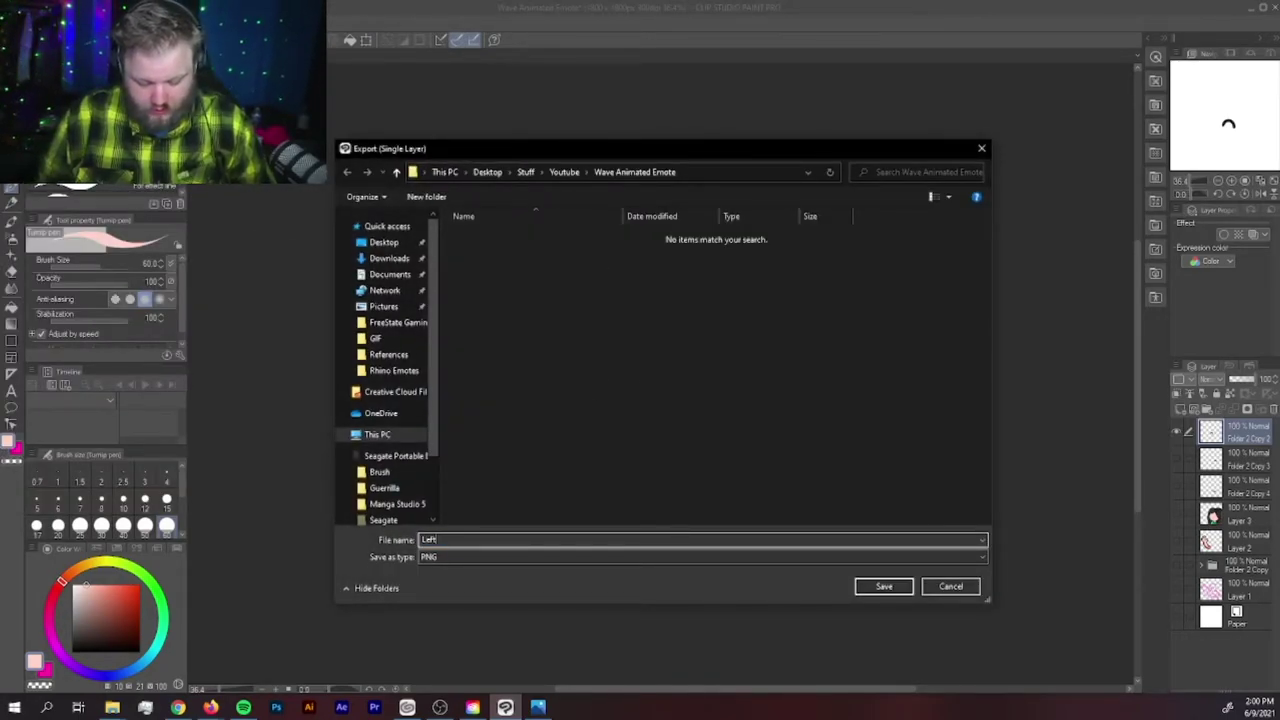
{"action": "type", "text": " Eye Wave"}
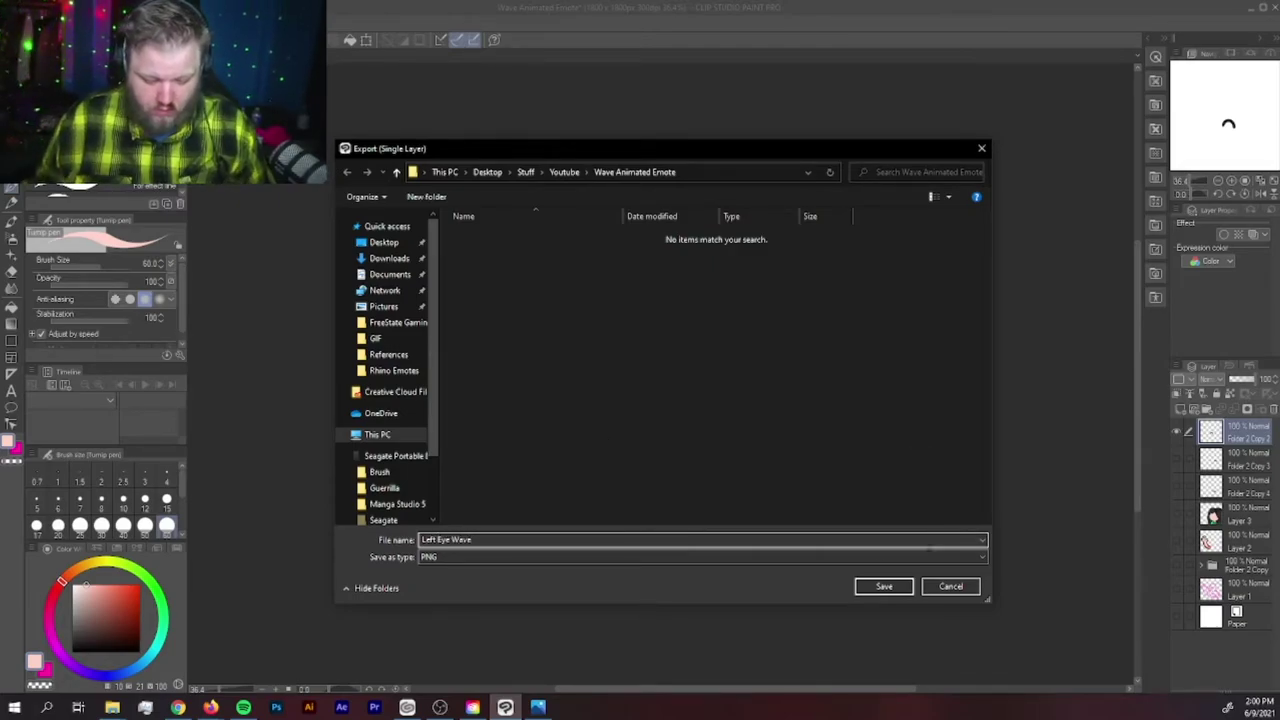
{"action": "left_click", "coordinate": [884, 588]}
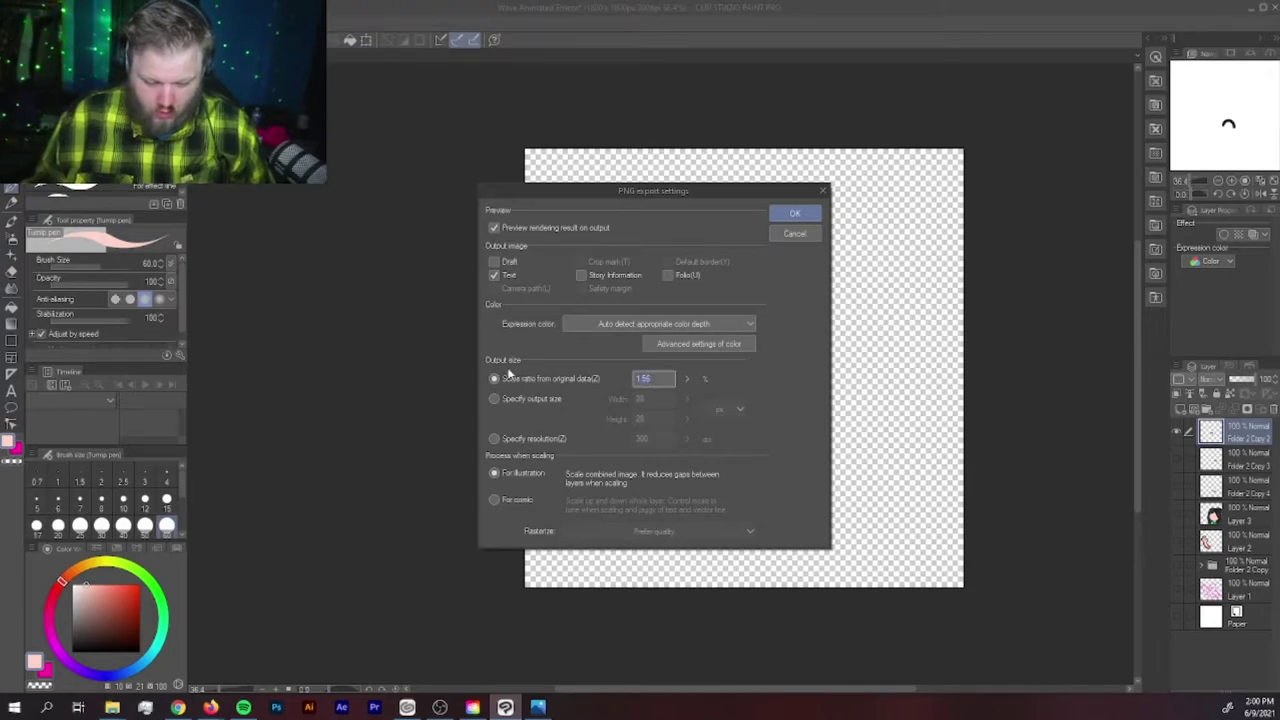
{"action": "type", "text": "100"}
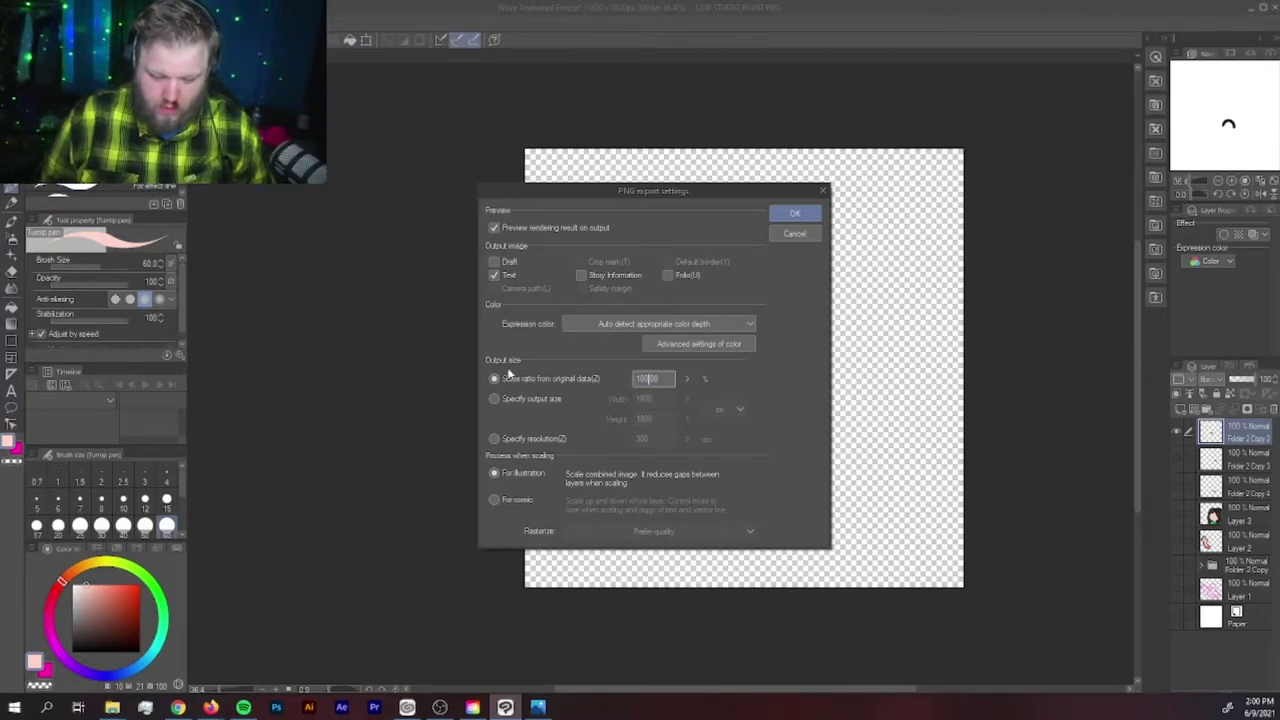
{"action": "left_click", "coordinate": [796, 214]}
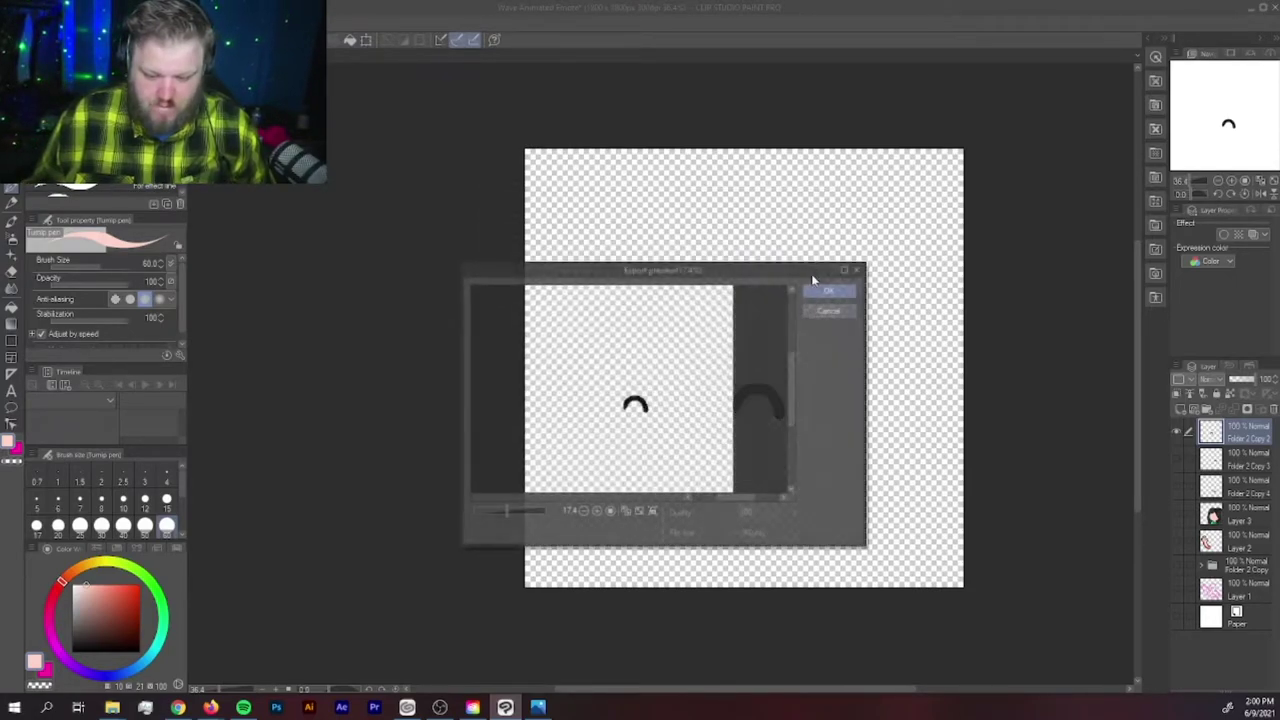
{"action": "left_click", "coordinate": [829, 291]}
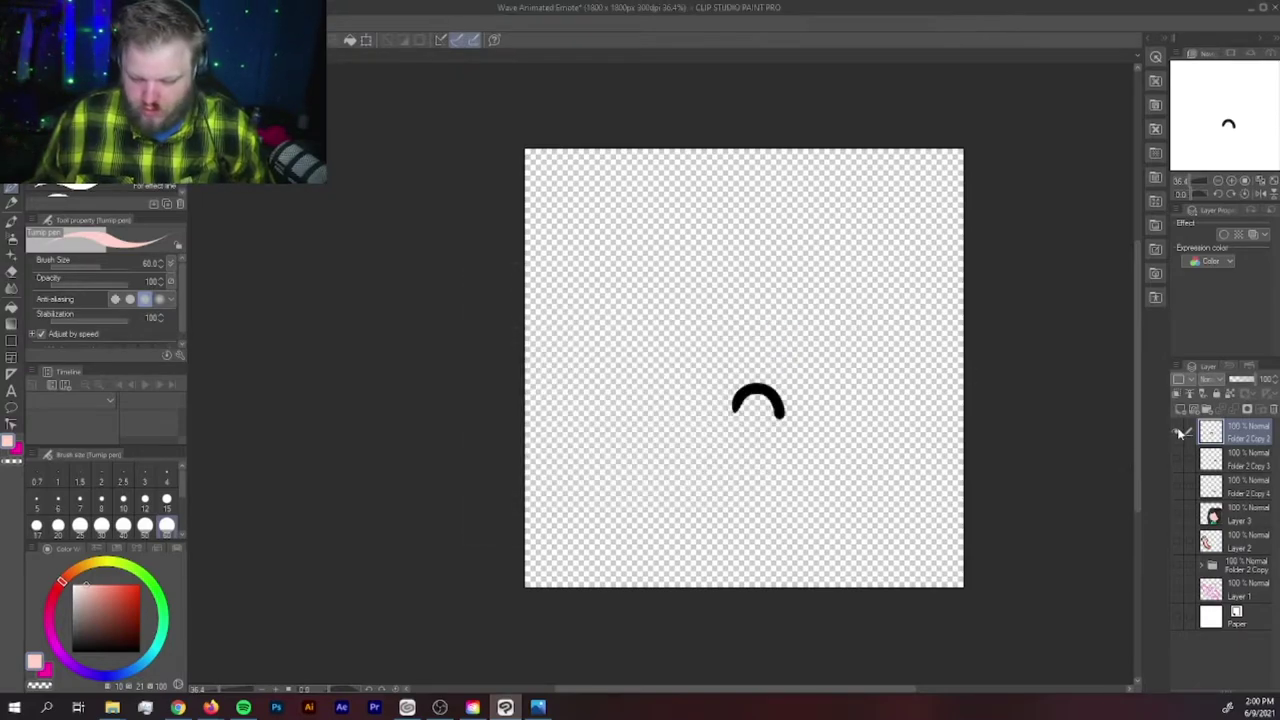
{"action": "left_click", "coordinate": [1177, 431]}
Turn the arc, waving hand, body, mouth and both eye layers back on
{"action": "left_click", "coordinate": [1175, 458]}
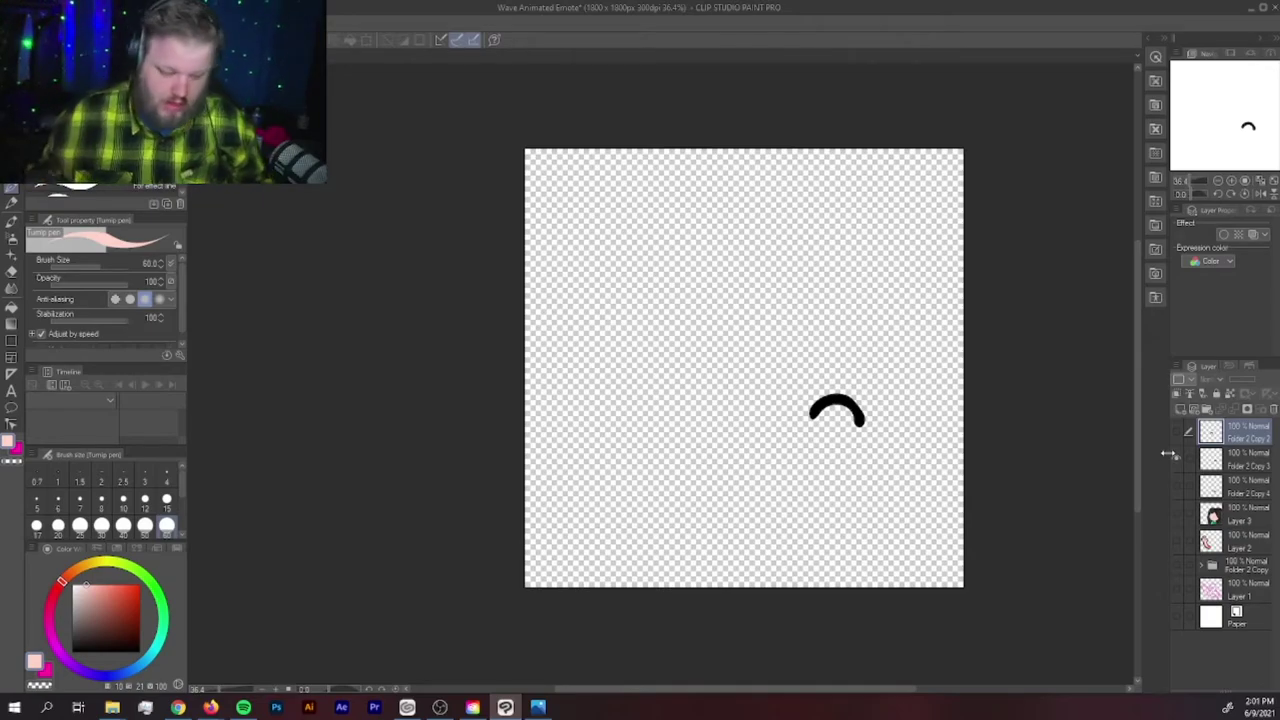
{"action": "left_click", "coordinate": [1176, 458]}
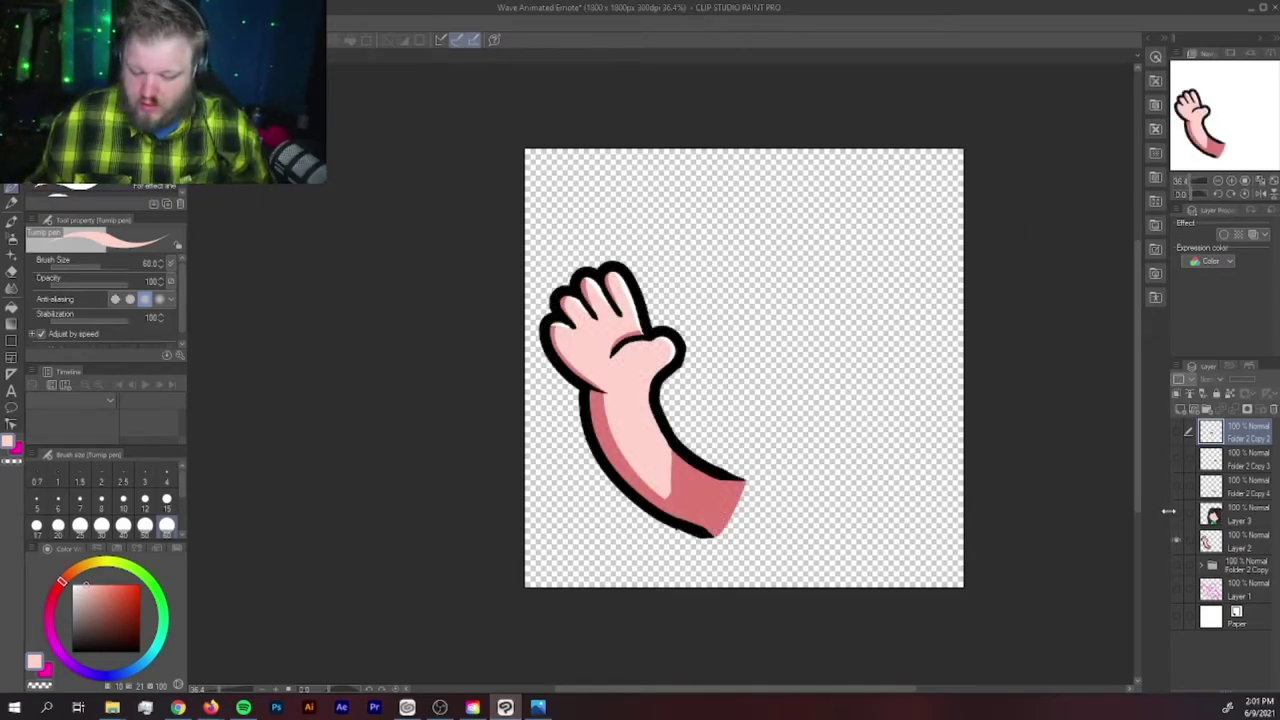
{"action": "left_click", "coordinate": [1176, 512]}
{"action": "left_click", "coordinate": [1175, 487]}
{"action": "left_click", "coordinate": [1176, 458]}
{"action": "left_click", "coordinate": [1176, 432]}
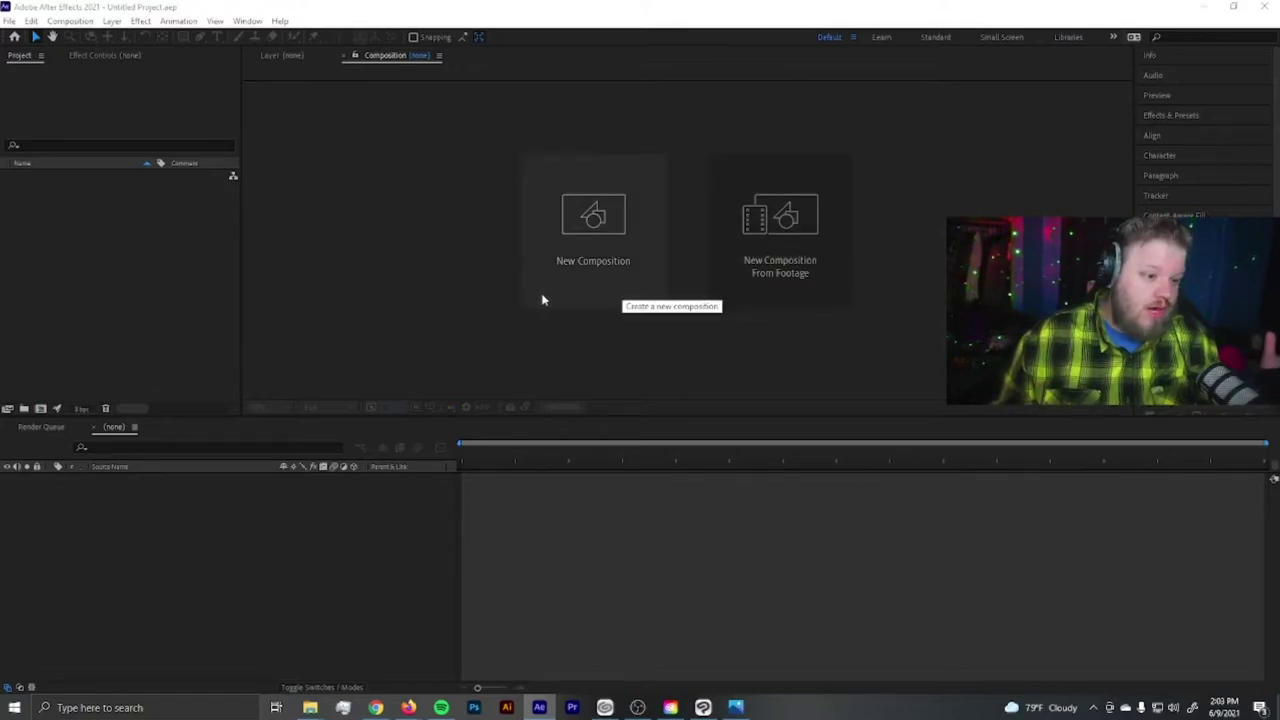
Start a composition from footage and browse to Stuff > Youtube > Wave Animated Emote
{"action": "left_click", "coordinate": [799, 252]}
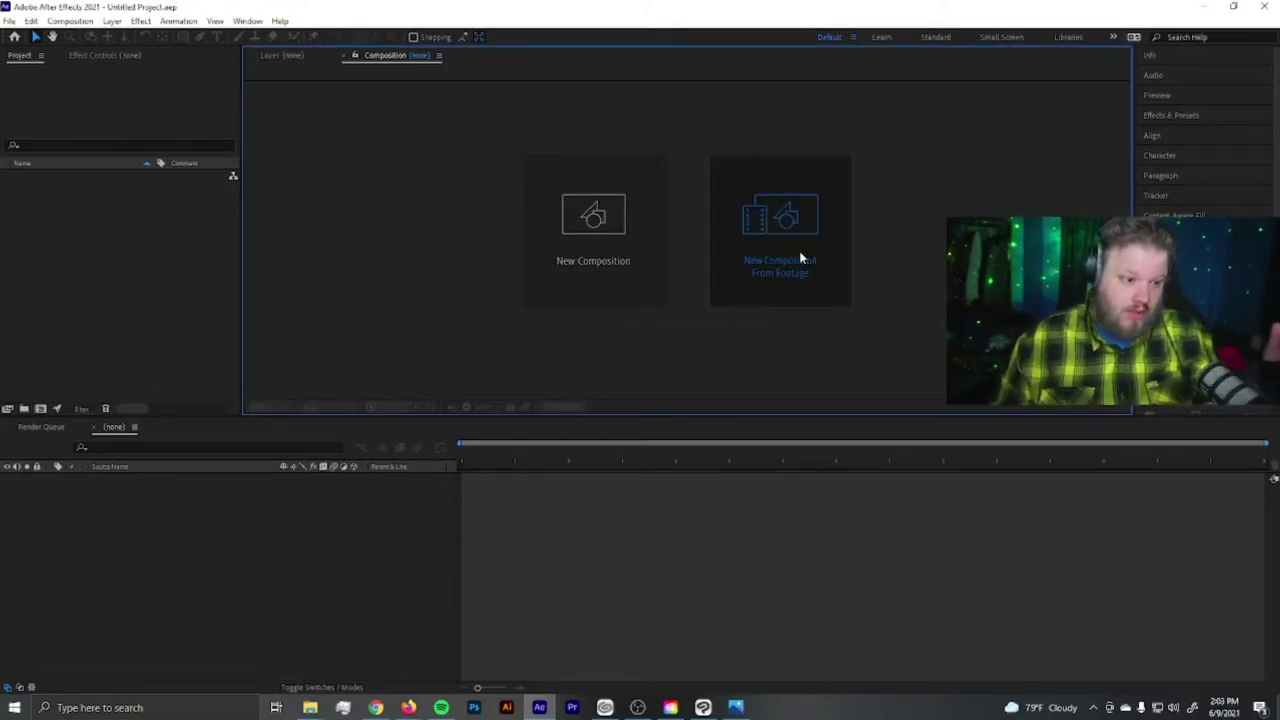
{"action": "left_click", "coordinate": [200, 62]}
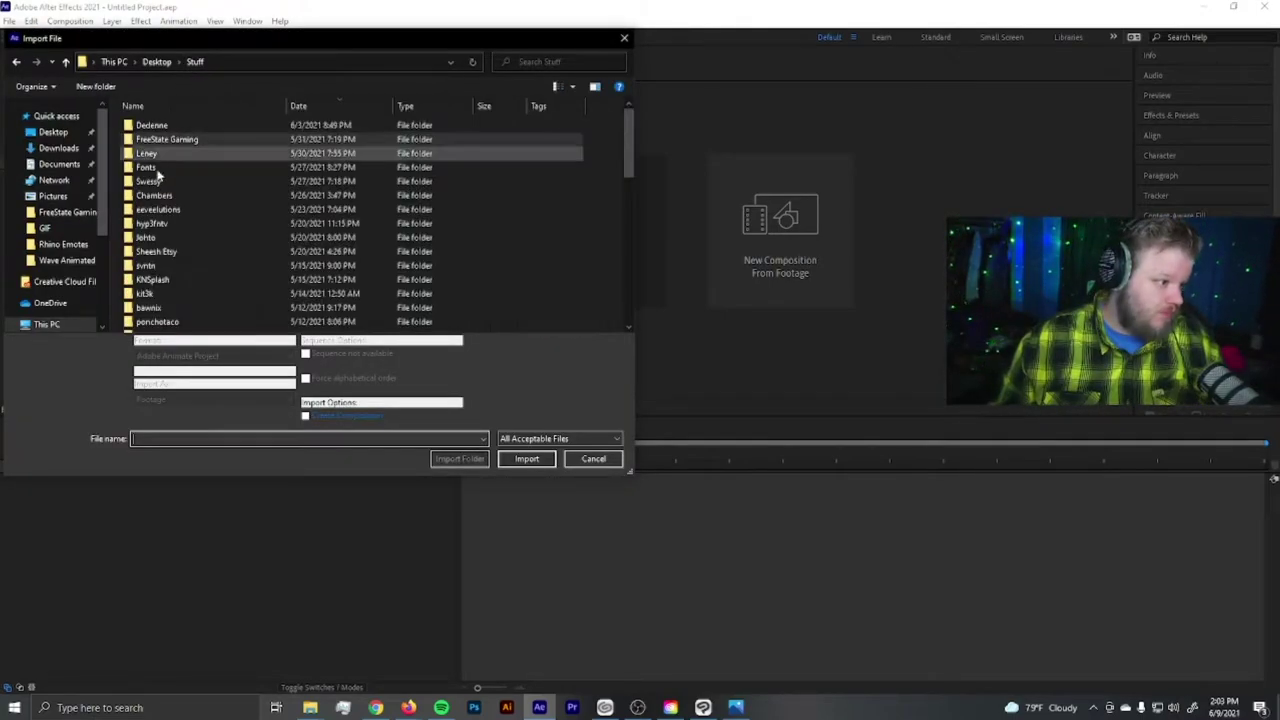
{"action": "left_click", "coordinate": [178, 150]}
{"action": "key", "text": "y"}
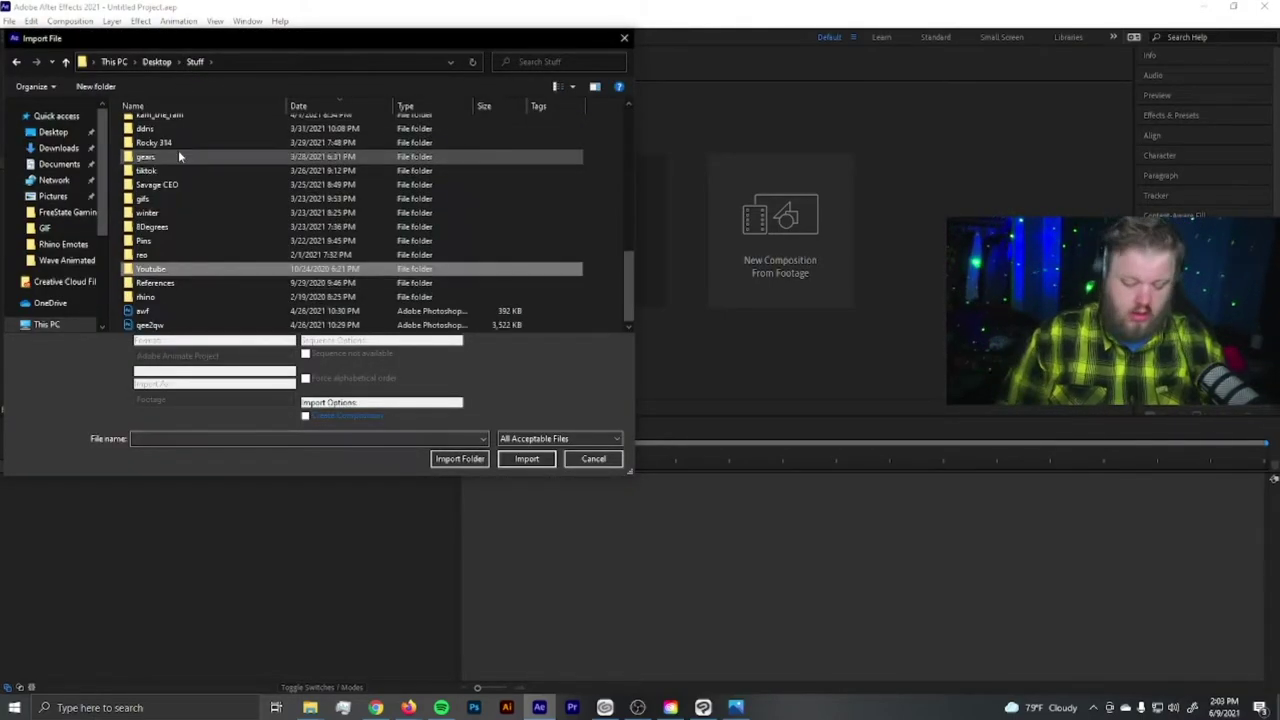
{"action": "double_click", "coordinate": [145, 270]}
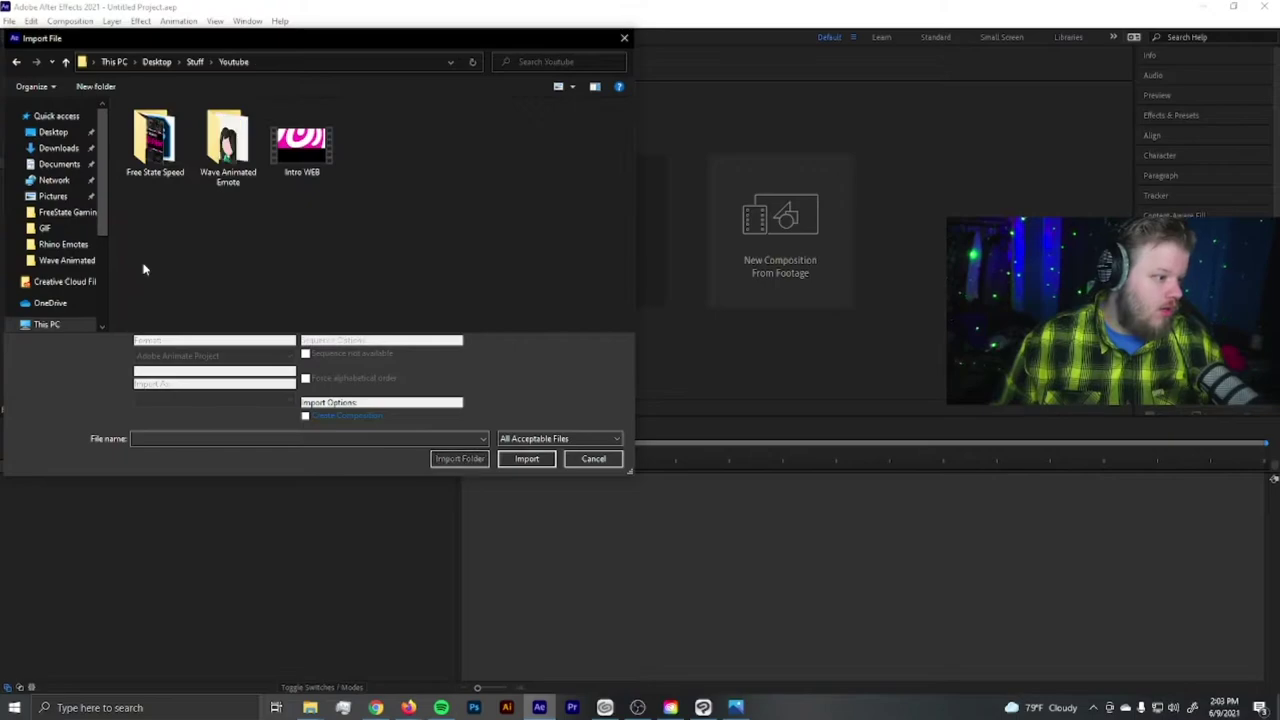
{"action": "double_click", "coordinate": [222, 145]}
Import the Arm, Body, Left Eye, Mouth and right eye Wave PNGs
{"action": "left_click", "coordinate": [150, 145]}
{"action": "left_click", "coordinate": [228, 145], "text": "ctrl"}
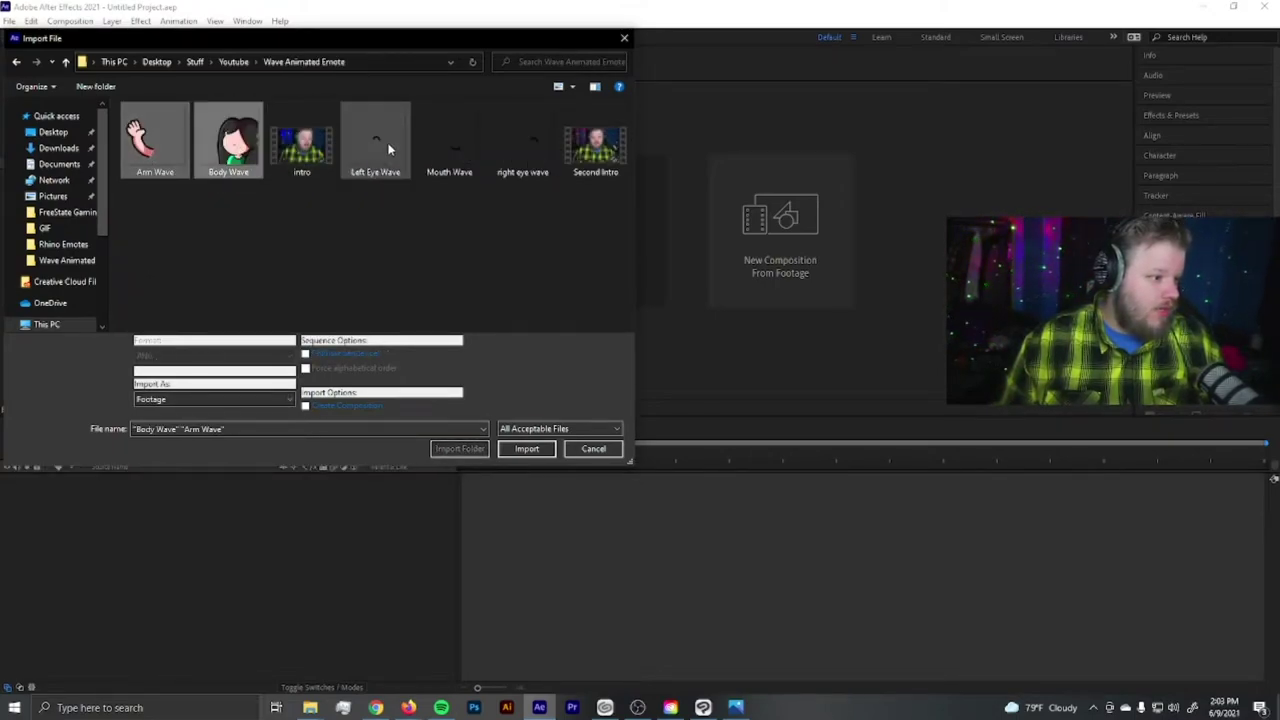
{"action": "left_click", "coordinate": [375, 145], "text": "ctrl"}
{"action": "left_click", "coordinate": [432, 150], "text": "ctrl"}
{"action": "left_click", "coordinate": [545, 138], "text": "ctrl"}
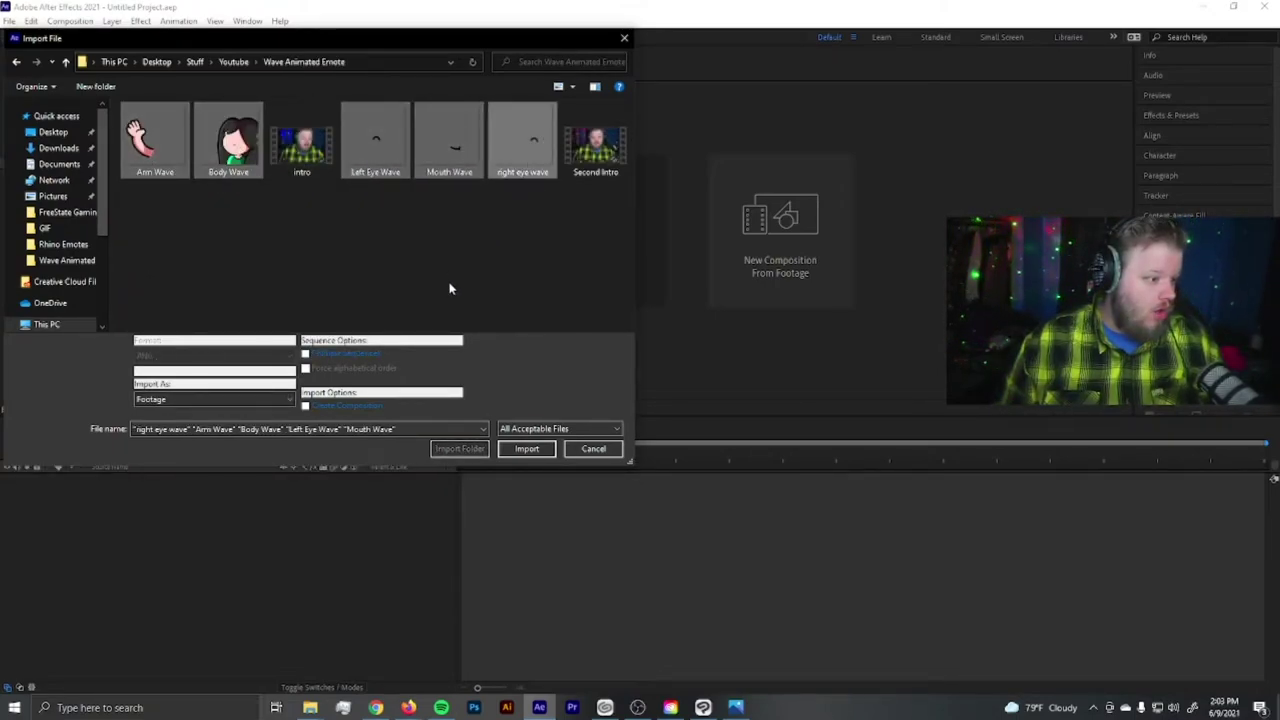
{"action": "left_click", "coordinate": [519, 449]}
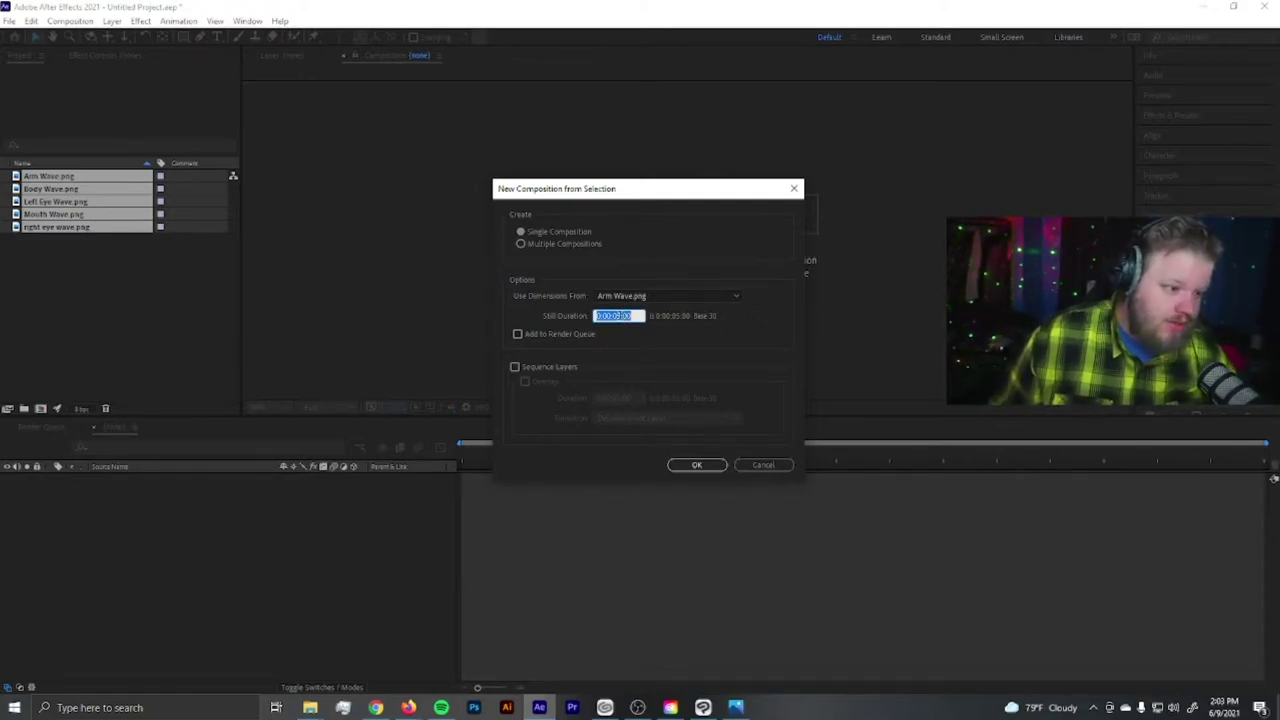
Create the Arm Wave composition with a 0:00:05:00 still duration, fit the viewer, and deselect layers
{"action": "left_click", "coordinate": [622, 316]}
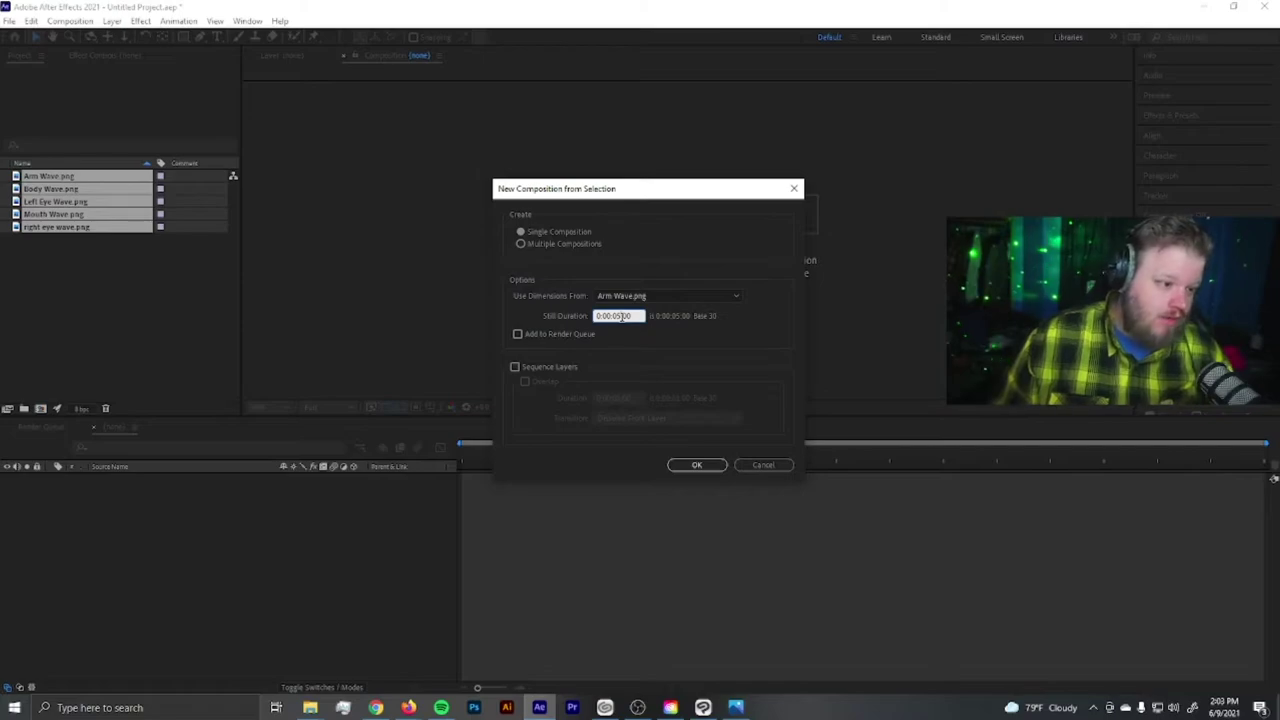
{"action": "left_click", "coordinate": [695, 466]}
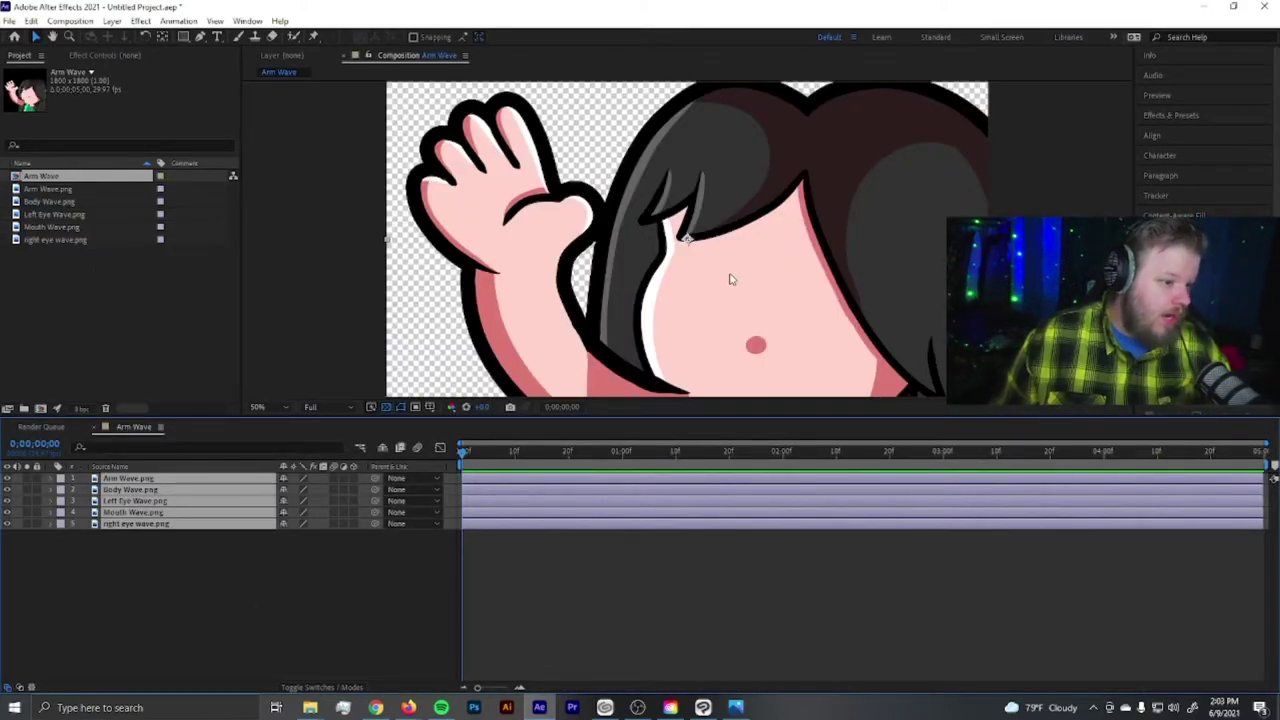
{"action": "scroll", "coordinate": [731, 279], "scroll_direction": "down", "scroll_amount": 1}
{"action": "left_click", "coordinate": [339, 408]}
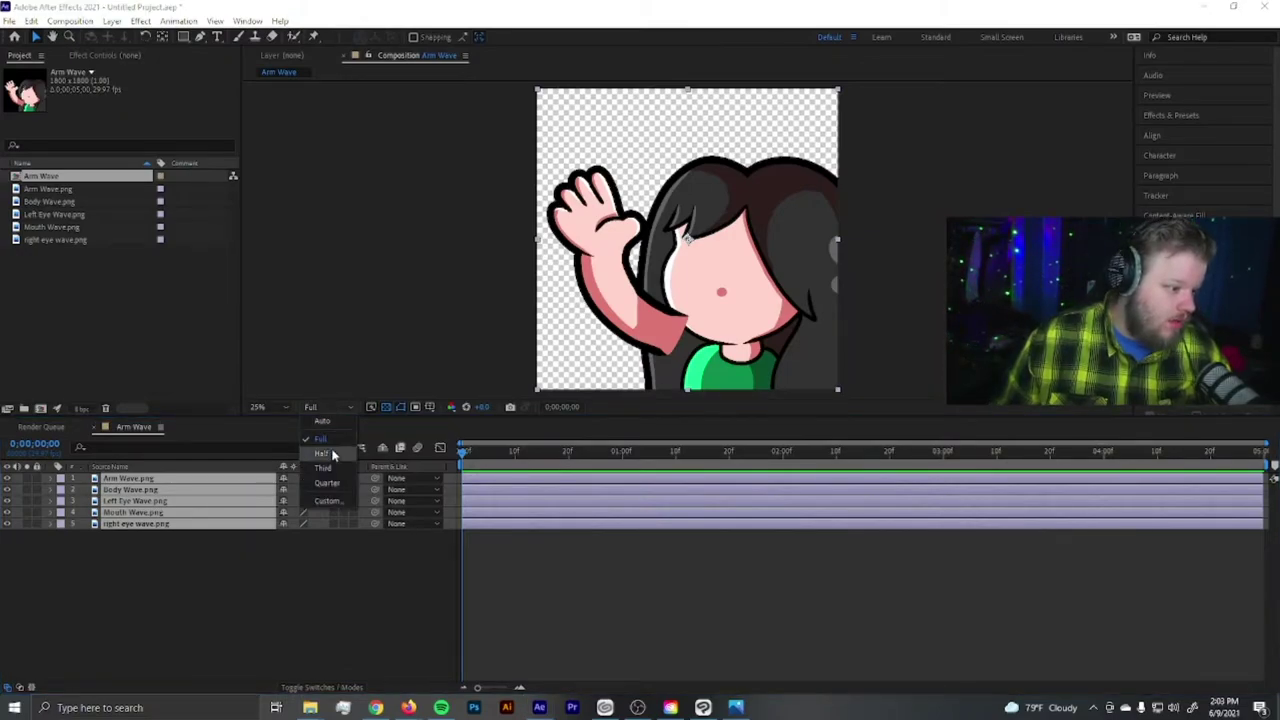
{"action": "left_click", "coordinate": [282, 408]}
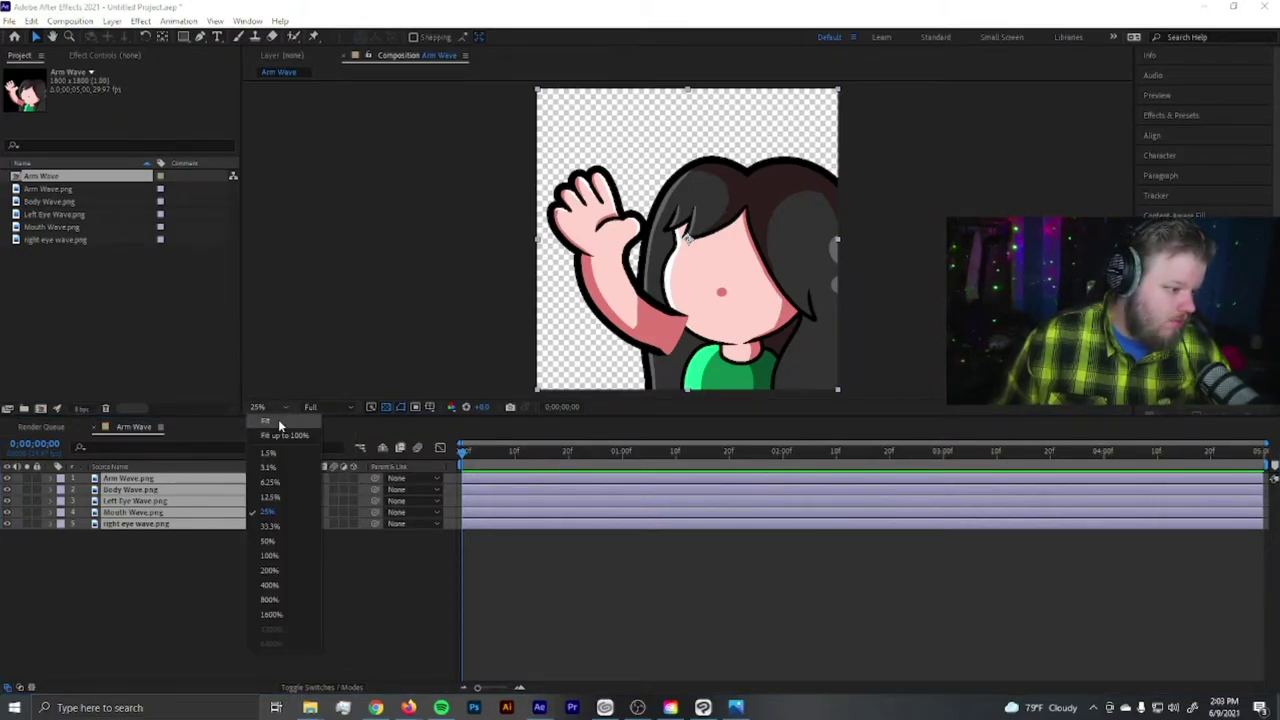
{"action": "left_click", "coordinate": [278, 422]}
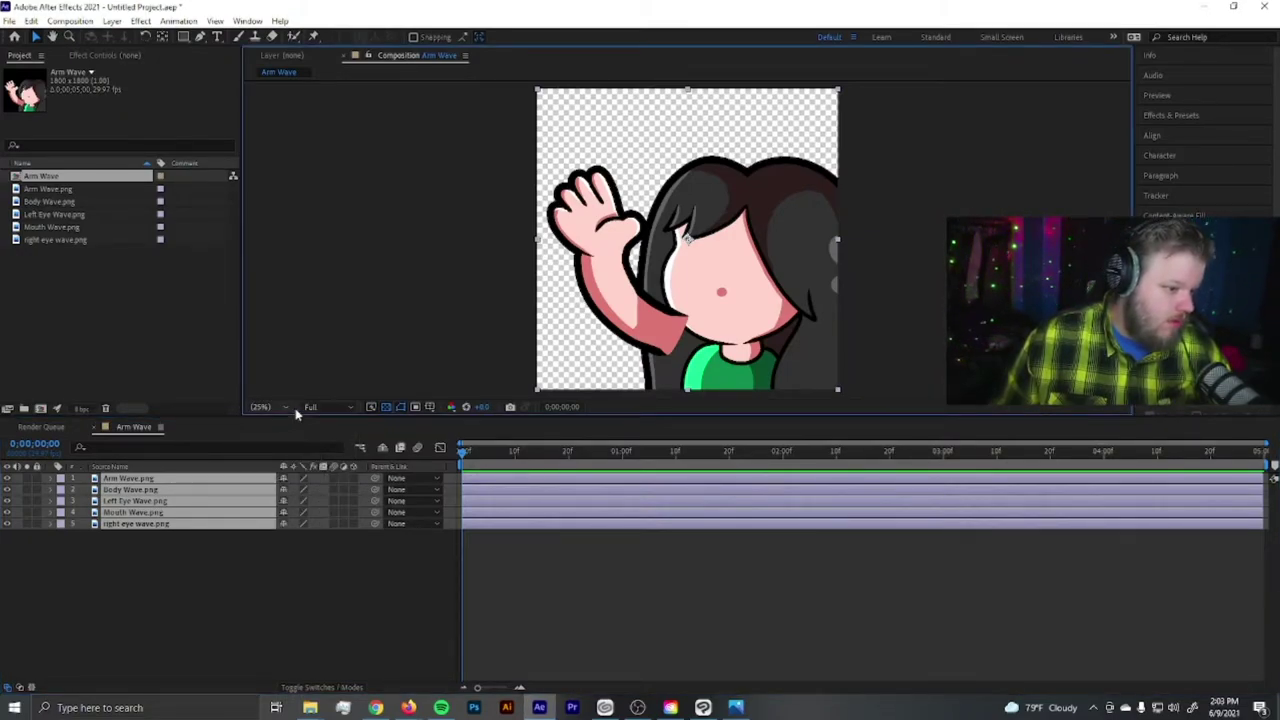
{"action": "left_click", "coordinate": [420, 347]}
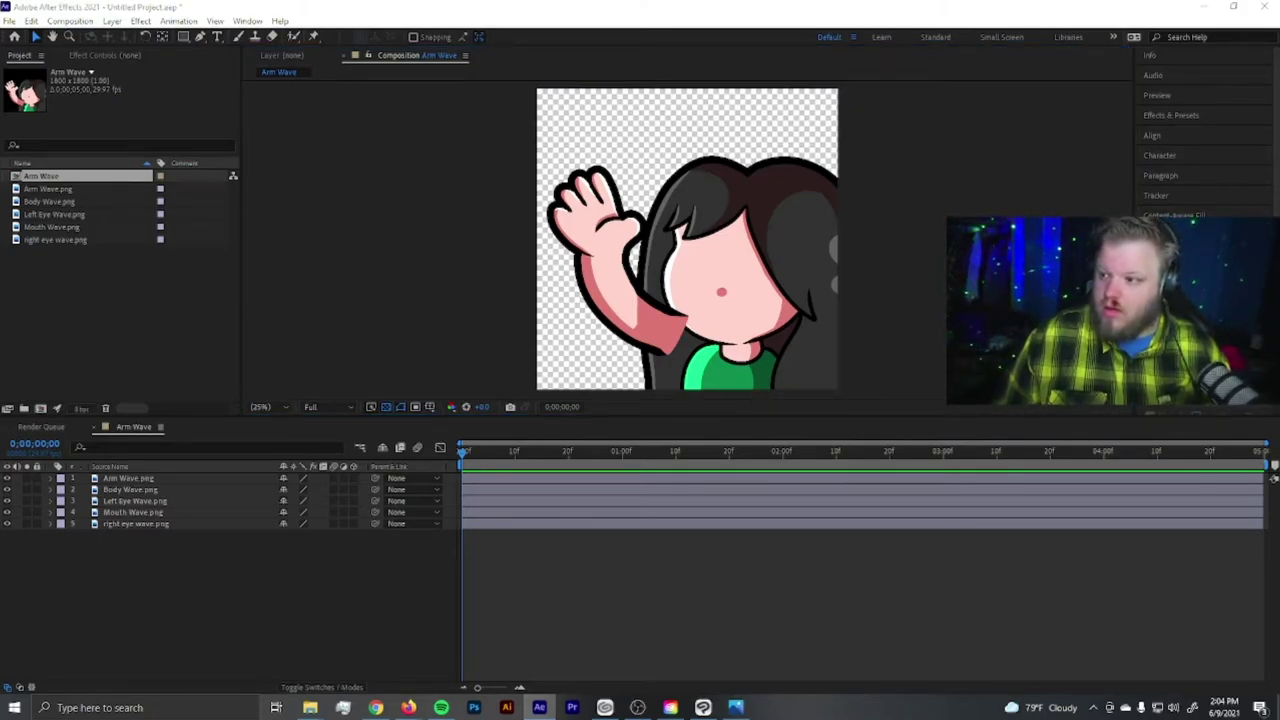
Move Arm Wave.png to the bottom of the layer stack
{"action": "left_click", "coordinate": [122, 479]}
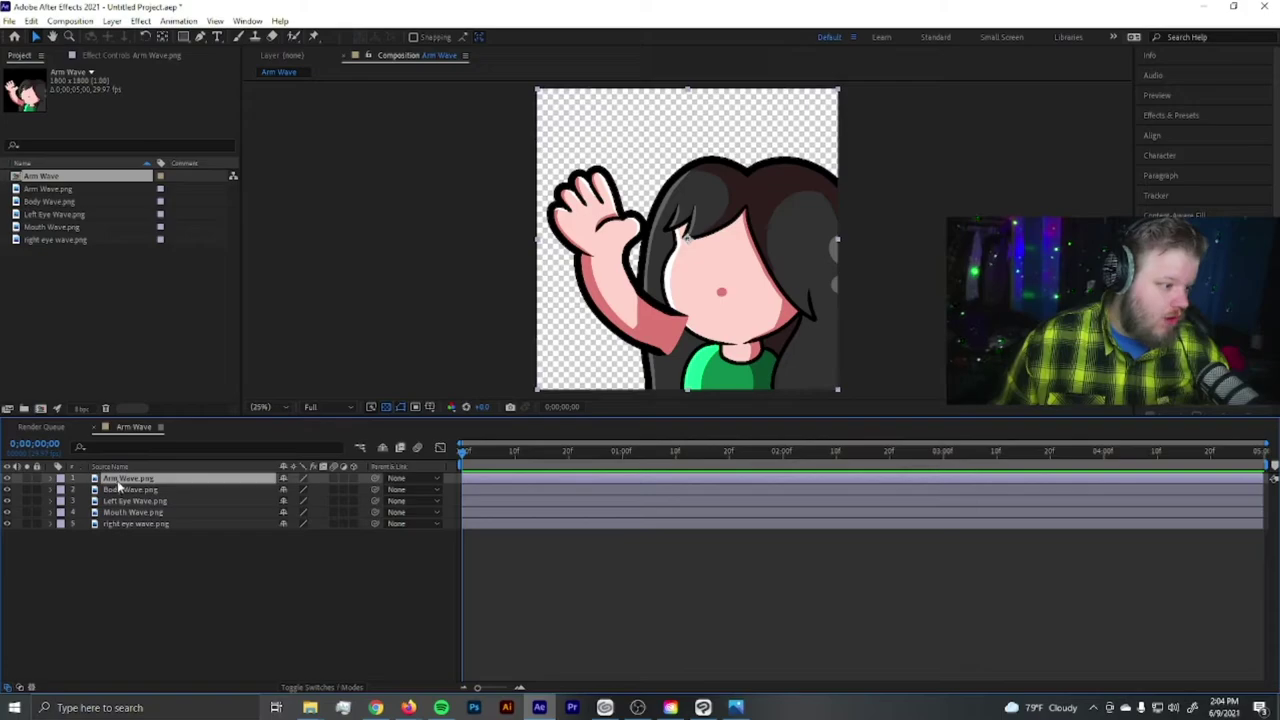
{"action": "left_click", "coordinate": [120, 489]}
{"action": "left_click", "coordinate": [119, 500]}
{"action": "left_click", "coordinate": [119, 512]}
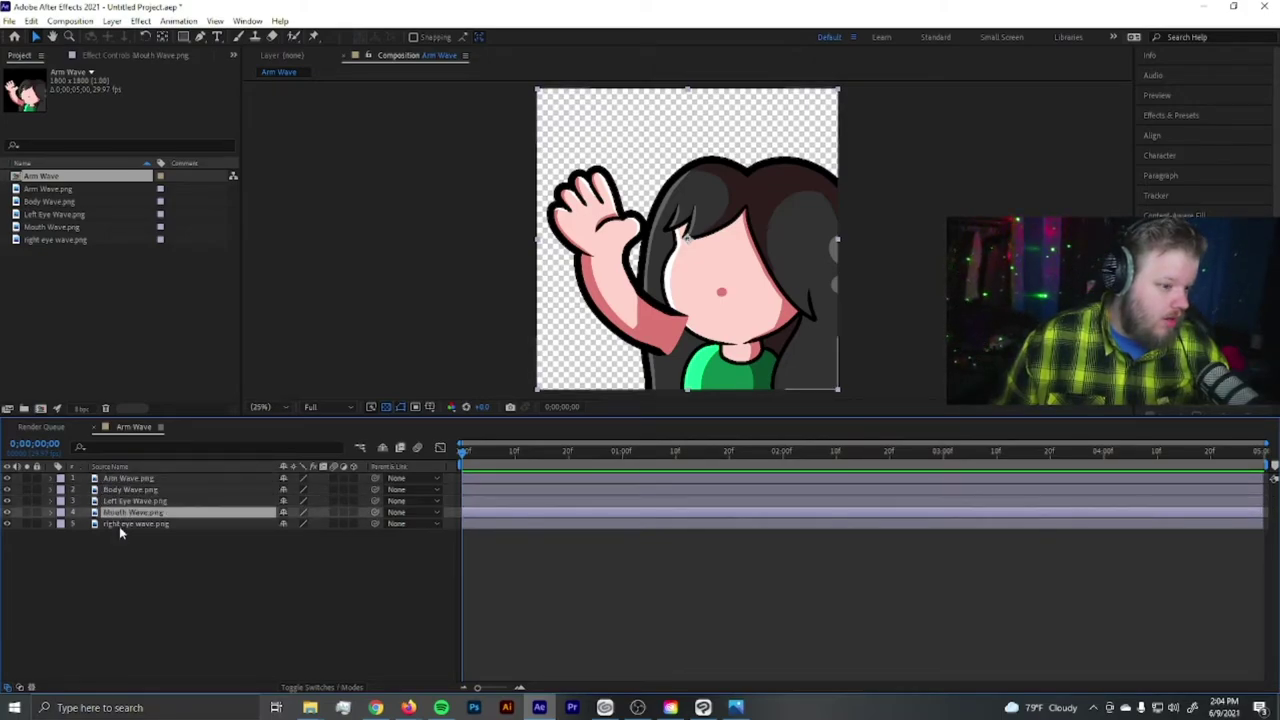
{"action": "left_click", "coordinate": [119, 532]}
{"action": "left_click", "coordinate": [130, 523]}
{"action": "left_click", "coordinate": [123, 482]}
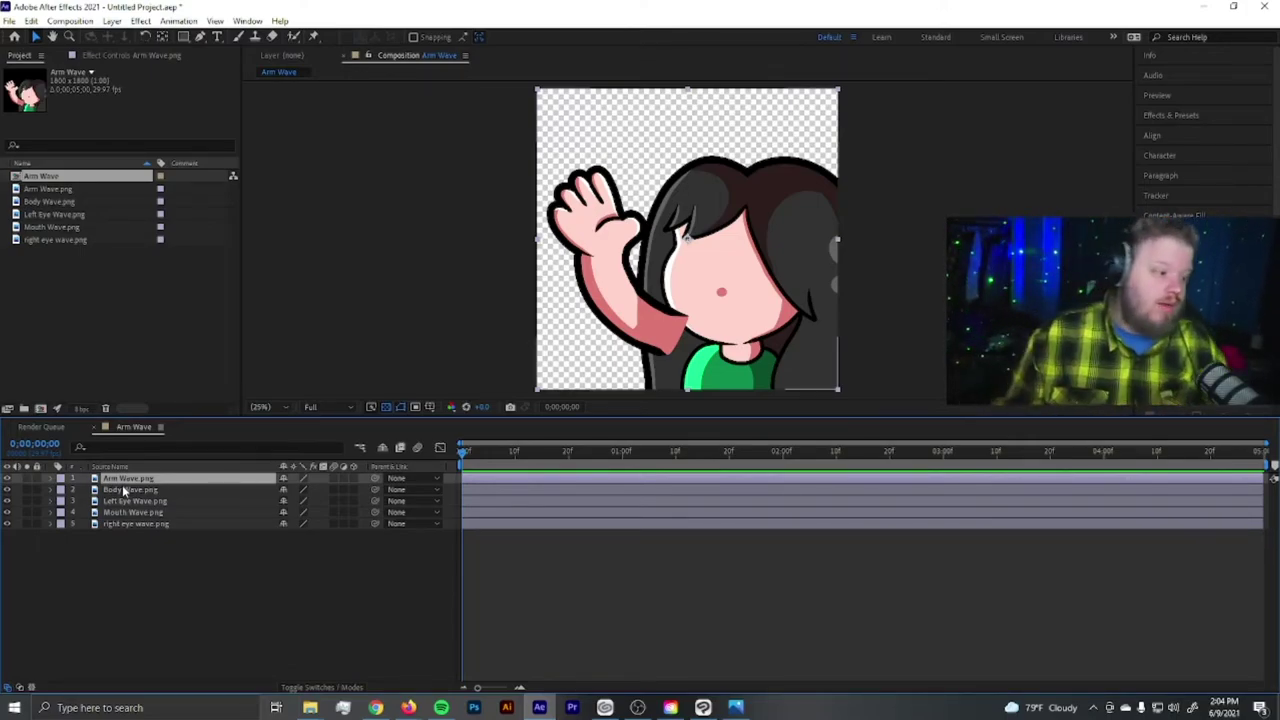
{"action": "mouse_move", "coordinate": [121, 480]}
{"action": "left_mouse_down"}
{"action": "mouse_move", "coordinate": [123, 569]}
{"action": "mouse_move", "coordinate": [126, 488]}
{"action": "left_mouse_up"}
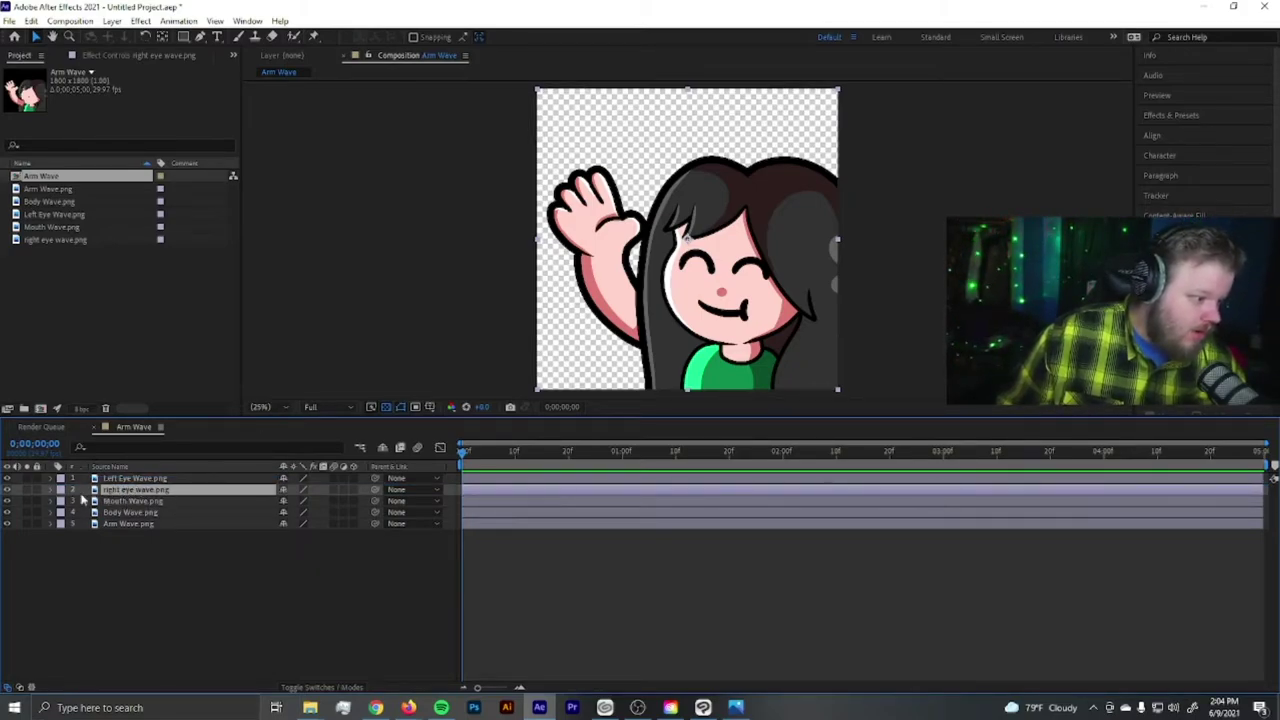
Nudge the Left Eye Wave layer slightly up and left, then check the other layers
{"action": "left_click", "coordinate": [135, 478]}
{"action": "mouse_move", "coordinate": [771, 282]}
{"action": "left_mouse_down"}
{"action": "mouse_move", "coordinate": [750, 262]}
{"action": "mouse_move", "coordinate": [683, 270]}
{"action": "mouse_move", "coordinate": [768, 262]}
{"action": "mouse_move", "coordinate": [771, 280]}
{"action": "left_mouse_up"}
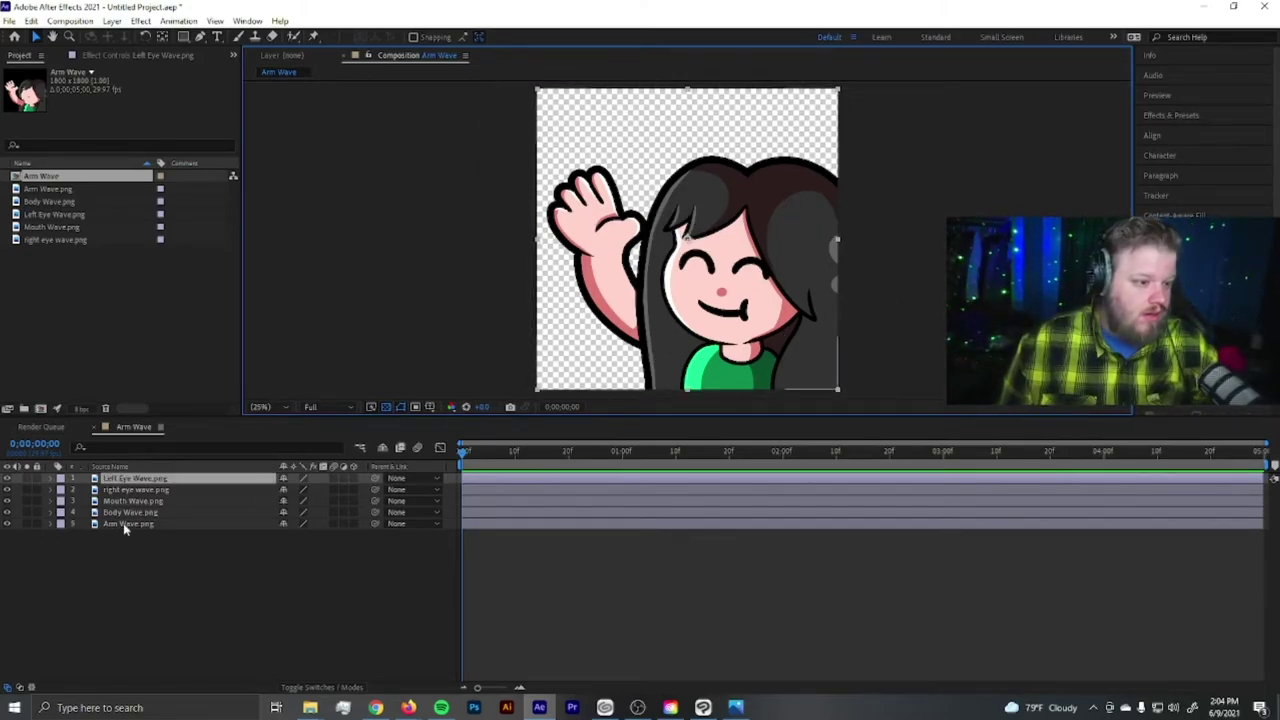
{"action": "left_click", "coordinate": [145, 490]}
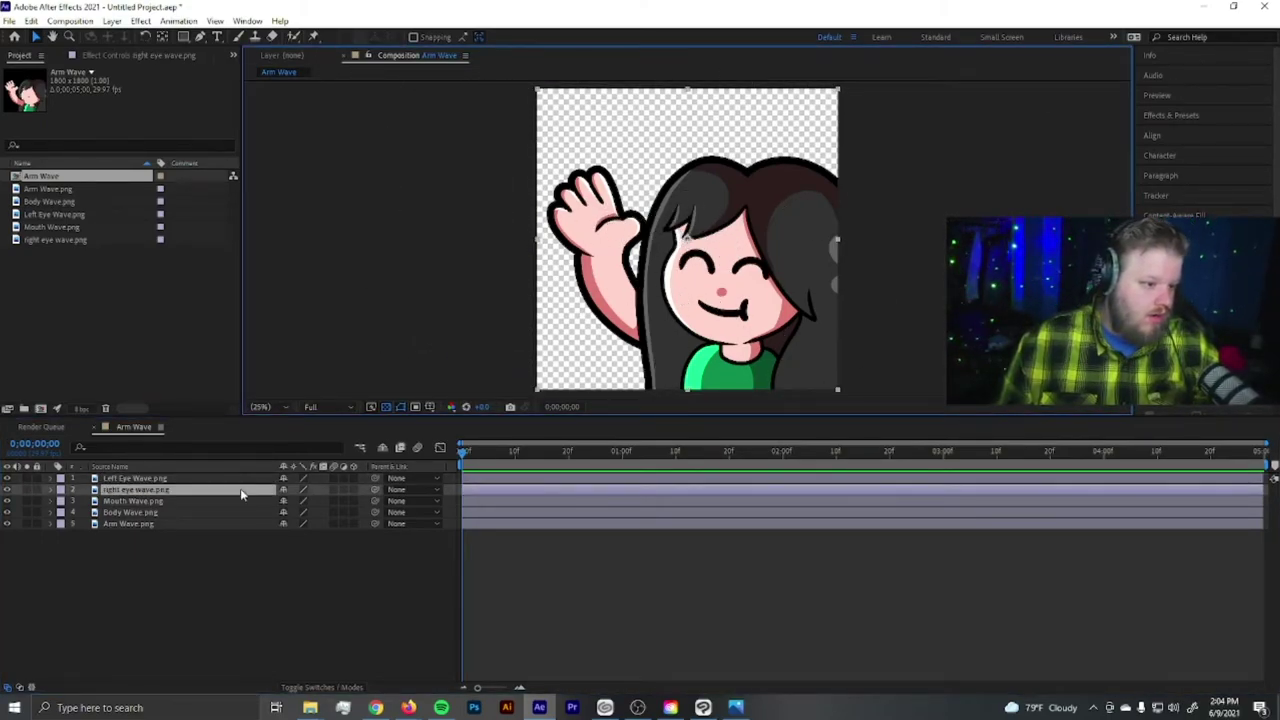
{"action": "left_click", "coordinate": [150, 500]}
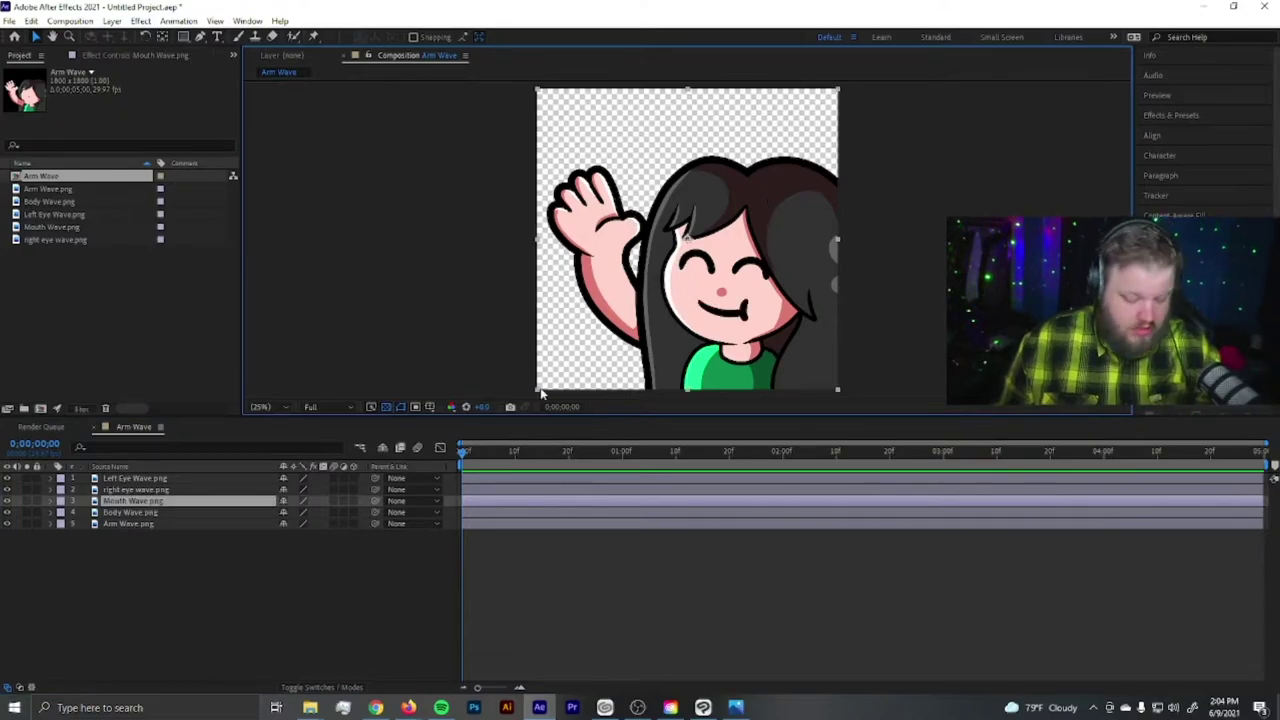
{"action": "left_click", "coordinate": [145, 523]}
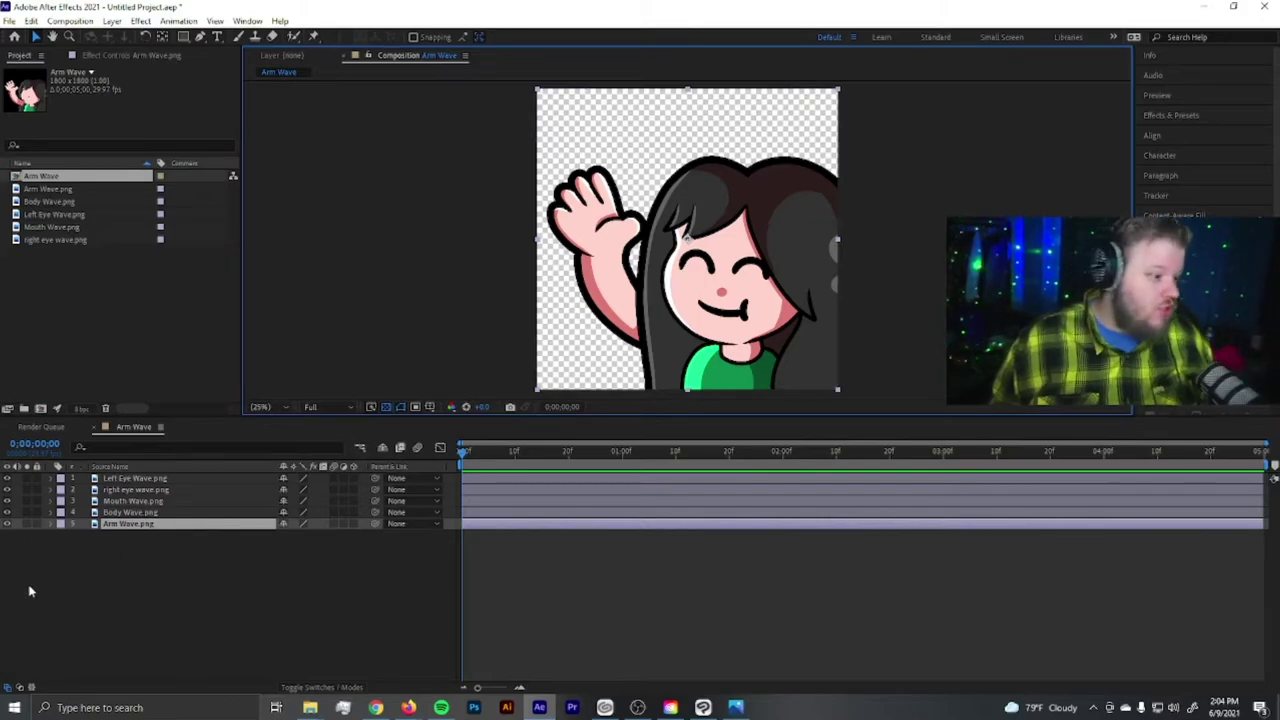
Test-rotate the Arm Wave layer, undo it, and begin adjusting its anchor point
{"action": "left_click", "coordinate": [115, 525]}
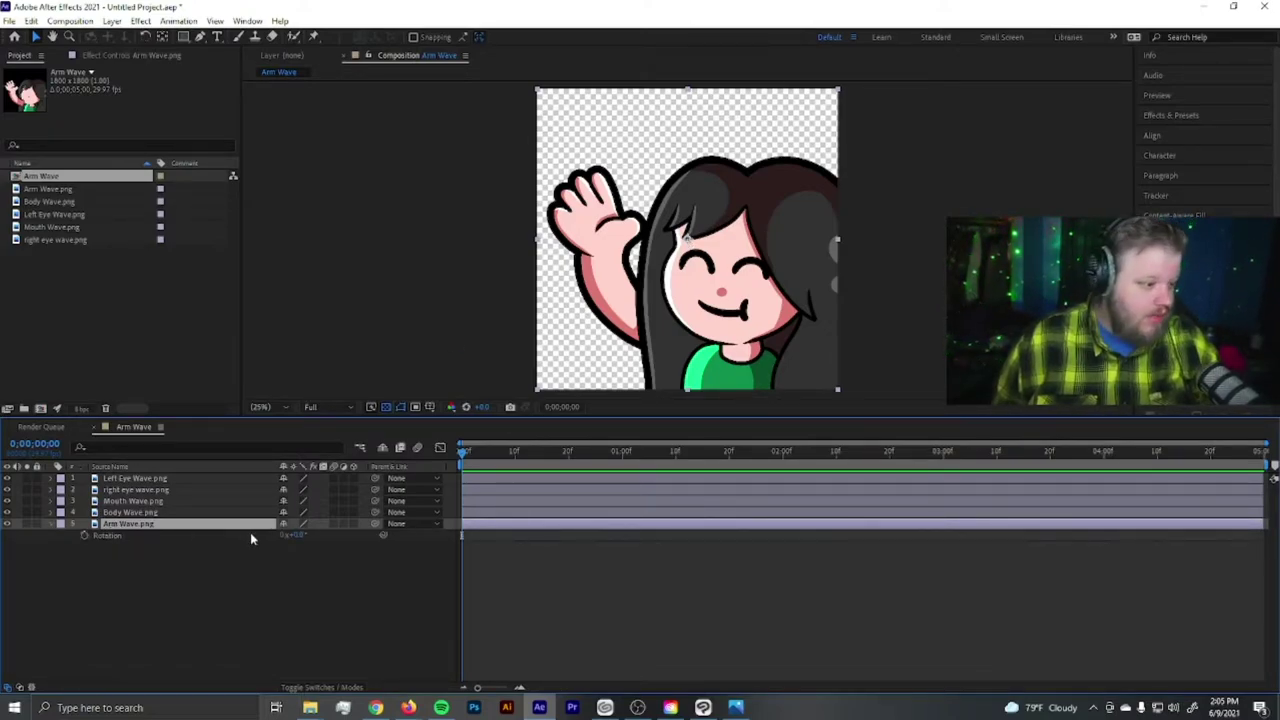
{"action": "left_click_drag", "start_coordinate": [302, 537], "coordinate": [343, 551]}
{"action": "key", "text": "ctrl+z"}
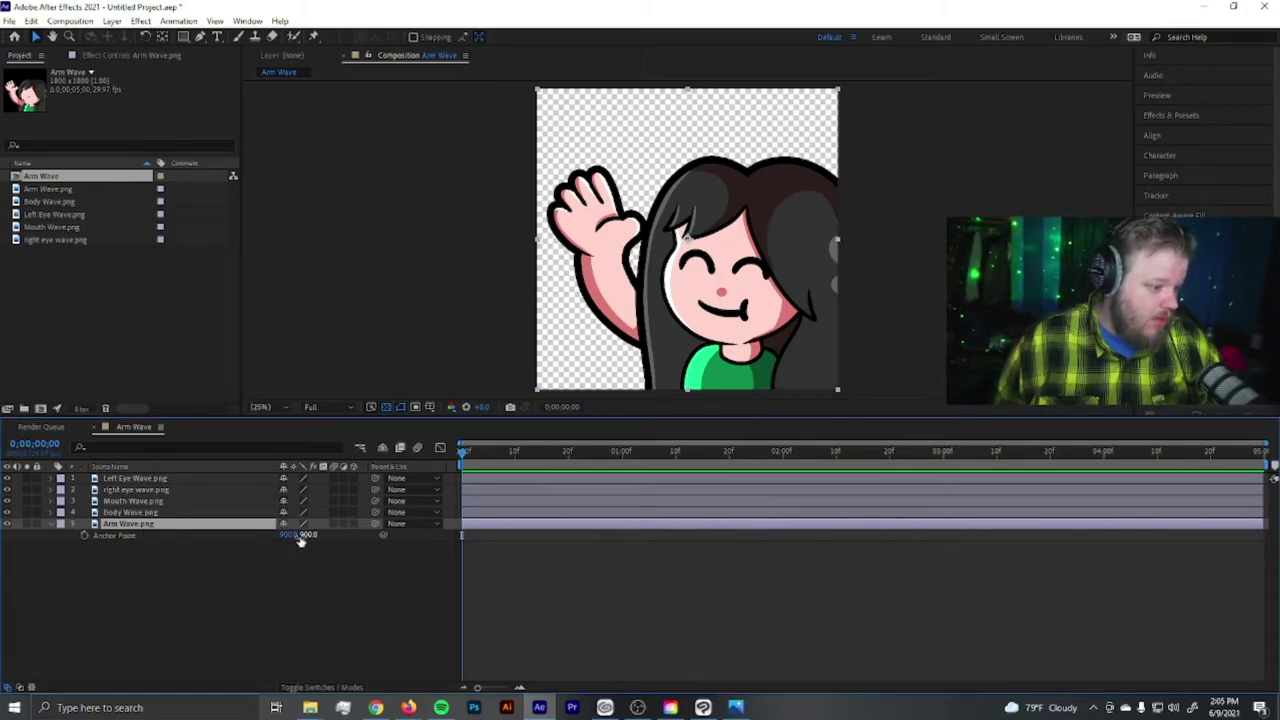
{"action": "left_click_drag", "start_coordinate": [308, 537], "coordinate": [480, 508]}
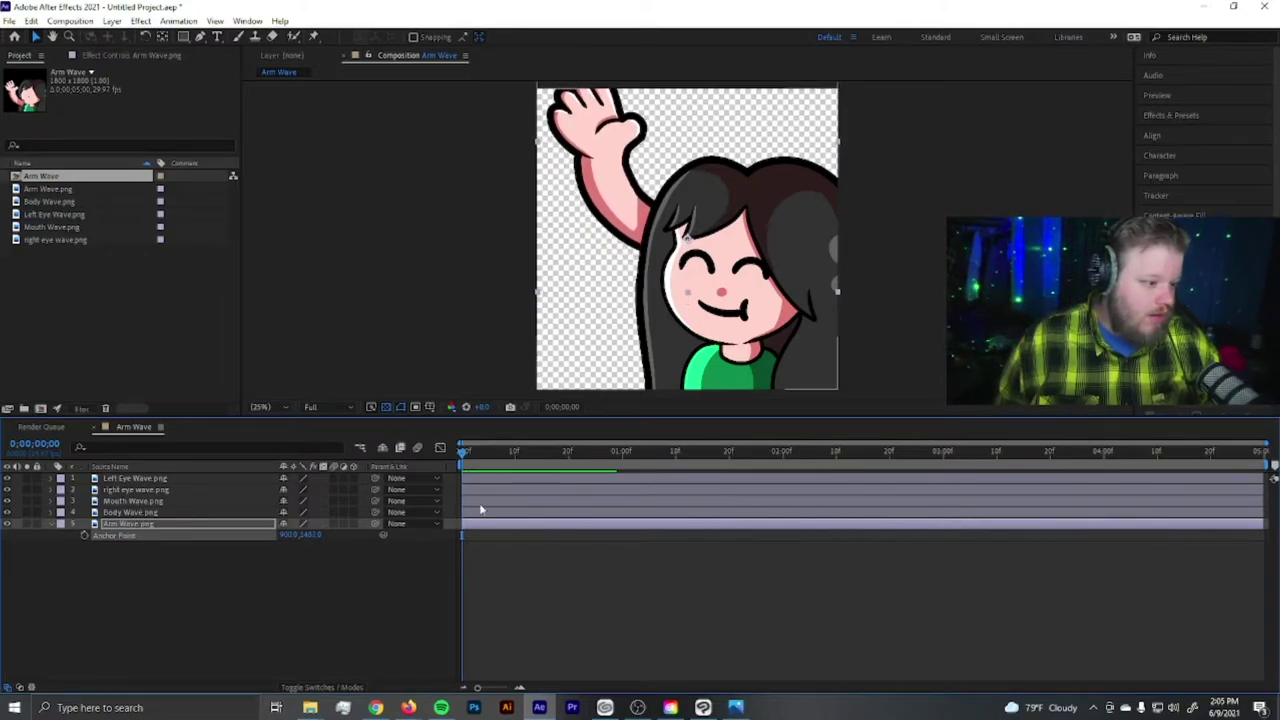
{"action": "left_click_drag", "start_coordinate": [289, 538], "coordinate": [256, 540]}
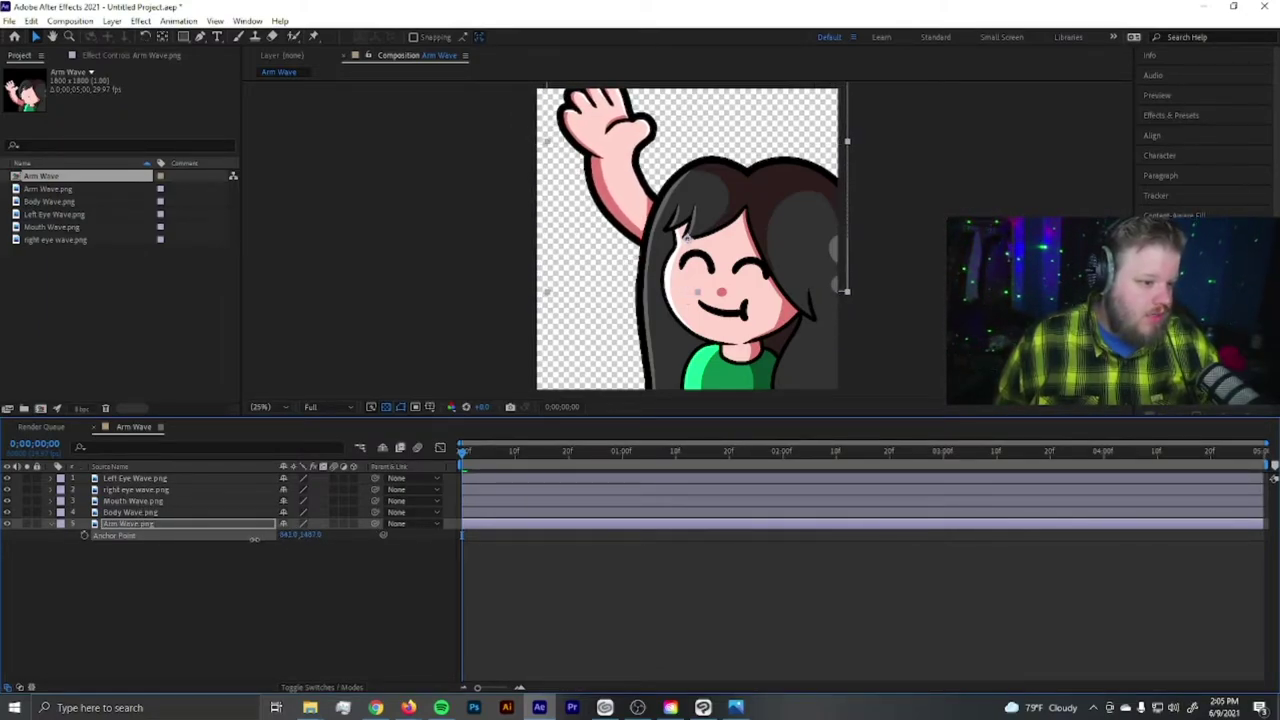
Set the arm's anchor point to the shoulder (763.0, 1568.0) and move the arm lower-left
{"action": "left_click", "coordinate": [7, 512]}
{"action": "left_click", "coordinate": [7, 489]}
{"action": "left_click", "coordinate": [7, 500]}
{"action": "left_click", "coordinate": [7, 478]}
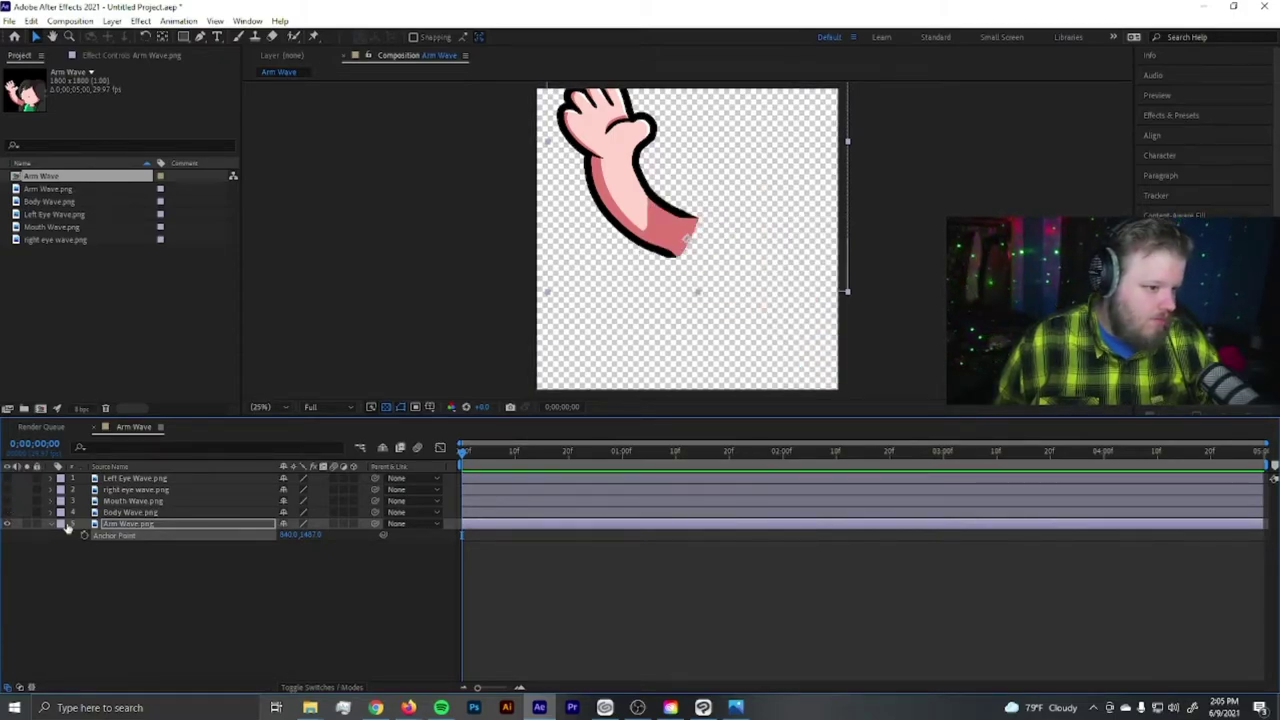
{"action": "mouse_move", "coordinate": [310, 538]}
{"action": "left_mouse_down"}
{"action": "mouse_move", "coordinate": [267, 542]}
{"action": "mouse_move", "coordinate": [358, 535]}
{"action": "mouse_move", "coordinate": [316, 552]}
{"action": "left_mouse_up"}
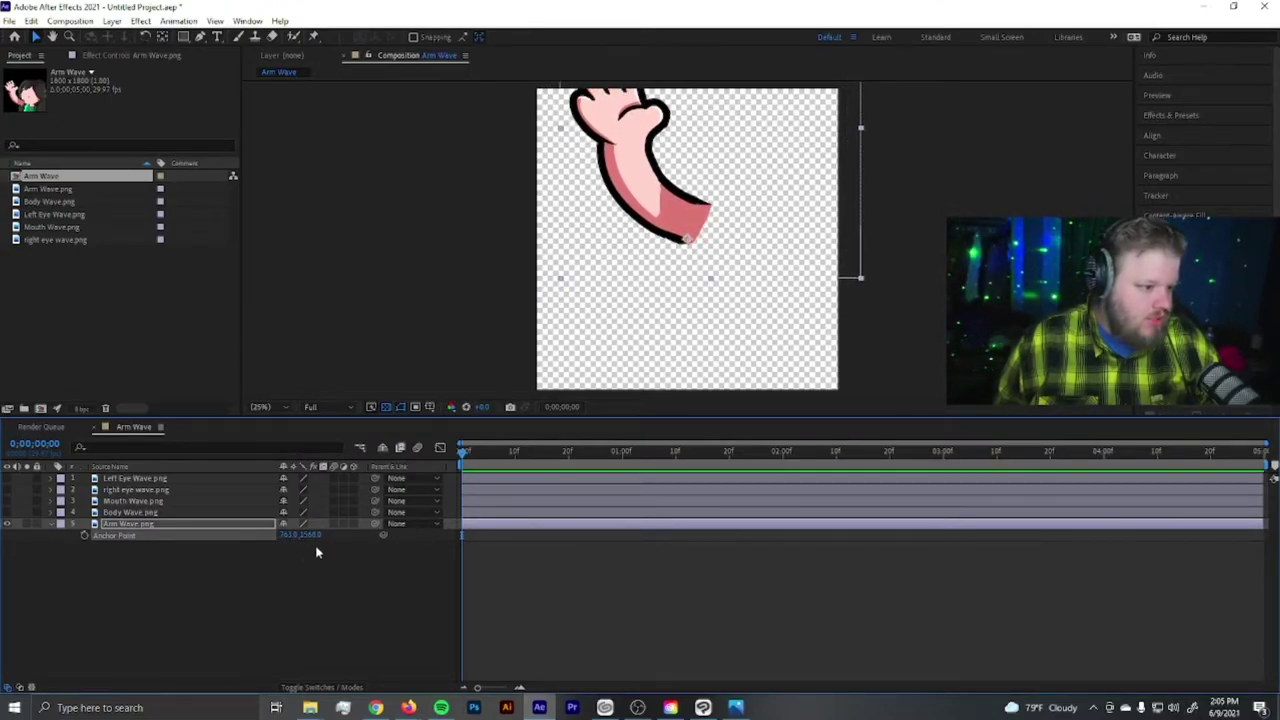
{"action": "left_click_drag", "start_coordinate": [10, 512], "coordinate": [9, 479]}
{"action": "left_click_drag", "start_coordinate": [650, 195], "coordinate": [622, 282]}
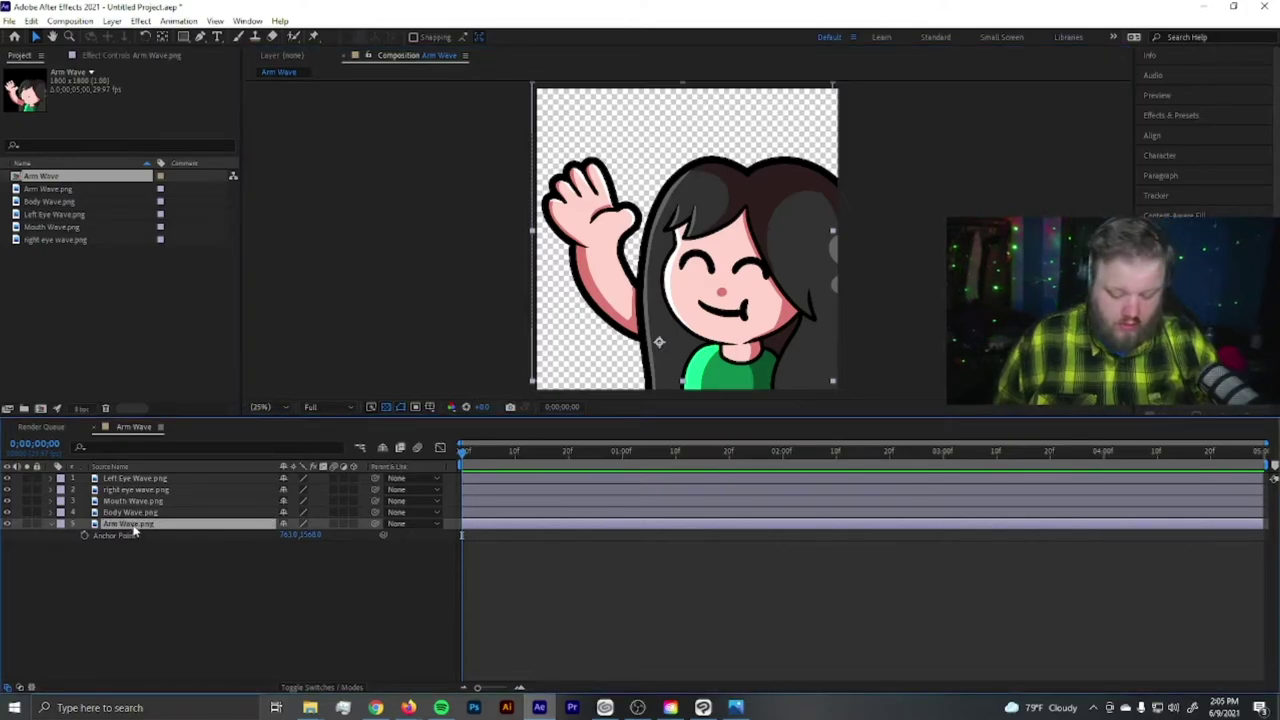
Test-swing the arm's Rotation around the shoulder pivot, leaving it at 0x+0.0°
{"action": "mouse_move", "coordinate": [300, 540]}
{"action": "left_mouse_down"}
{"action": "mouse_move", "coordinate": [320, 539]}
{"action": "mouse_move", "coordinate": [280, 539]}
{"action": "mouse_move", "coordinate": [318, 540]}
{"action": "mouse_move", "coordinate": [285, 540]}
{"action": "mouse_move", "coordinate": [309, 545]}
{"action": "left_mouse_up"}
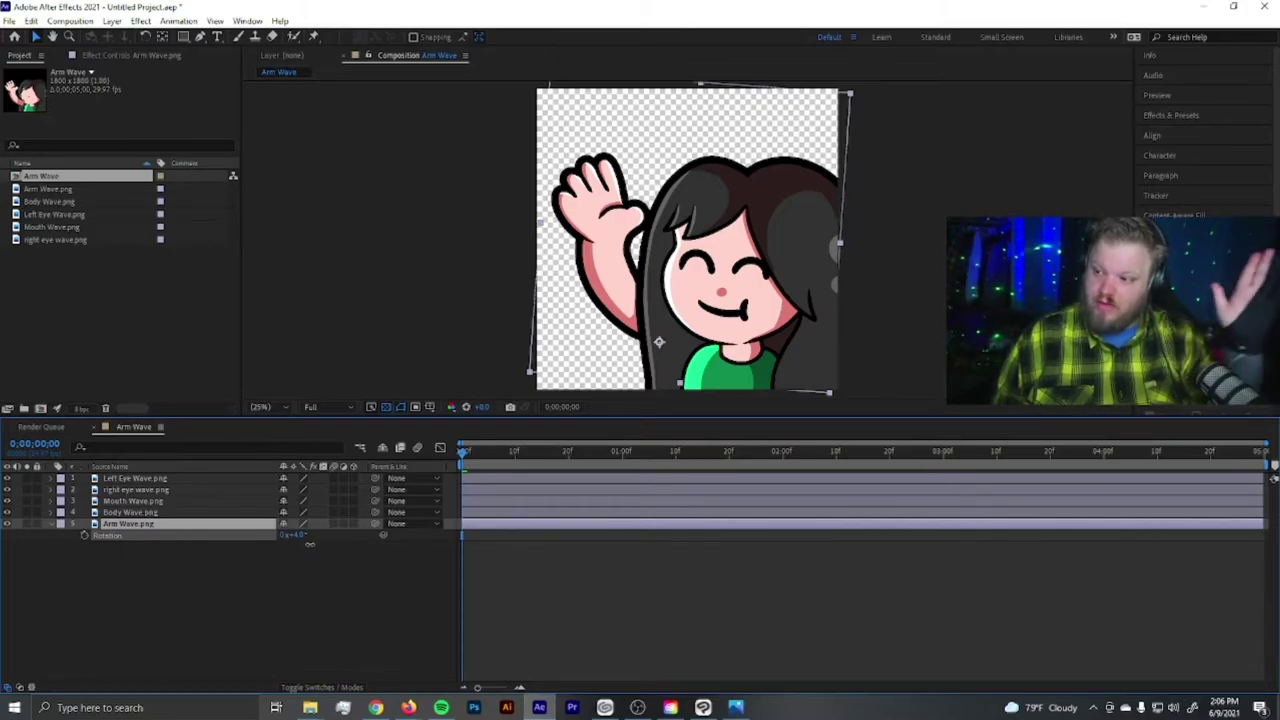
{"action": "left_click_drag", "start_coordinate": [310, 544], "coordinate": [308, 545]}
{"action": "key", "text": "Return"}
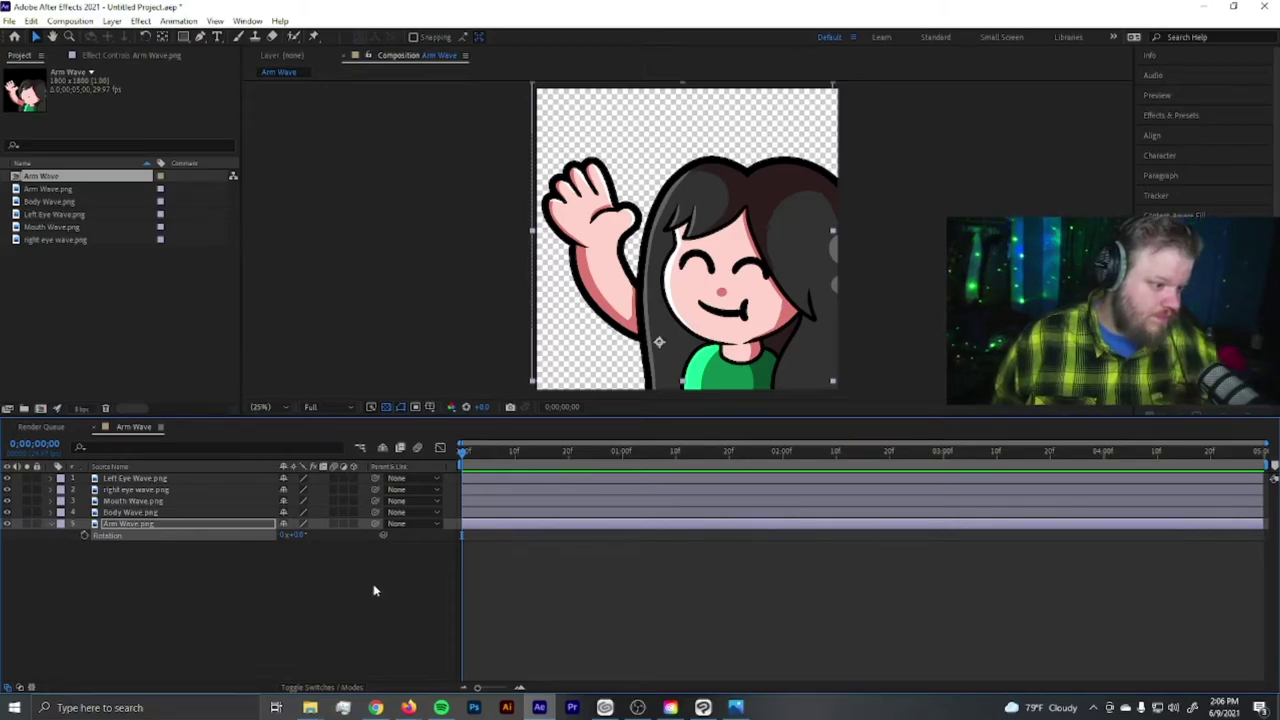
{"action": "key", "text": "Return"}
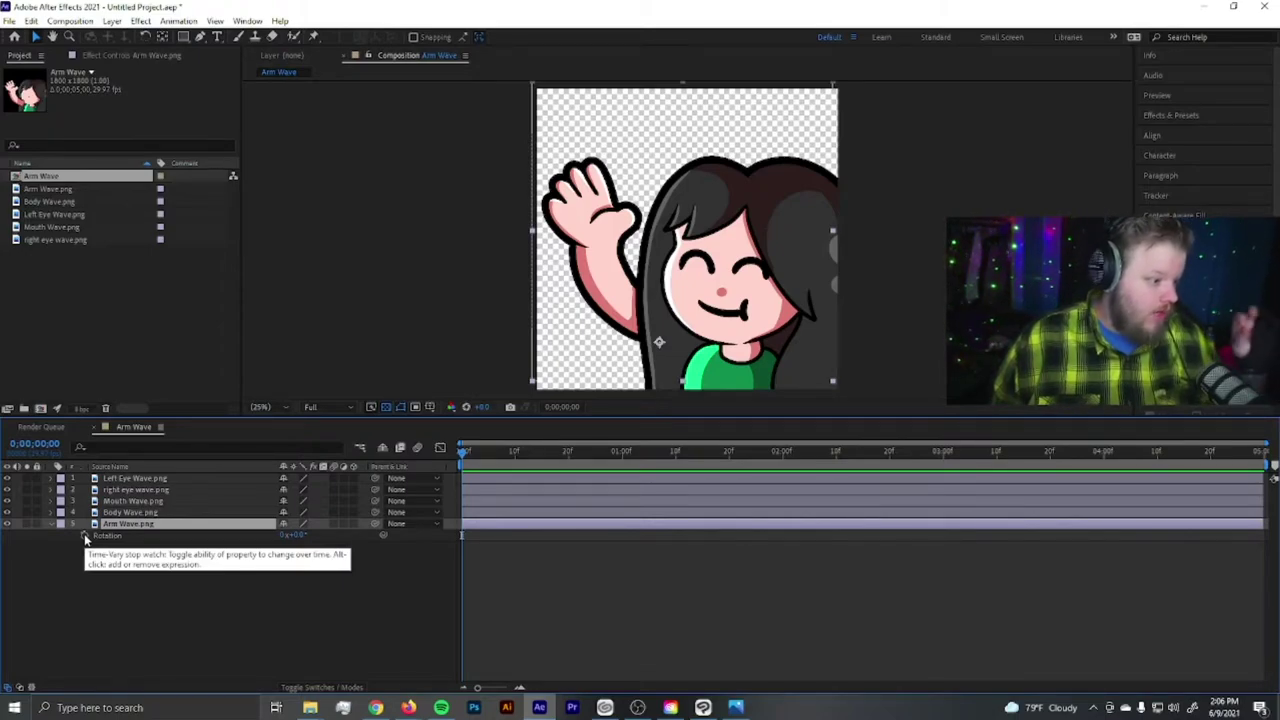
Keyframe the arm's Rotation at 0 s and a clockwise tilt at about 1 s, then preview
{"action": "left_click", "coordinate": [84, 536]}
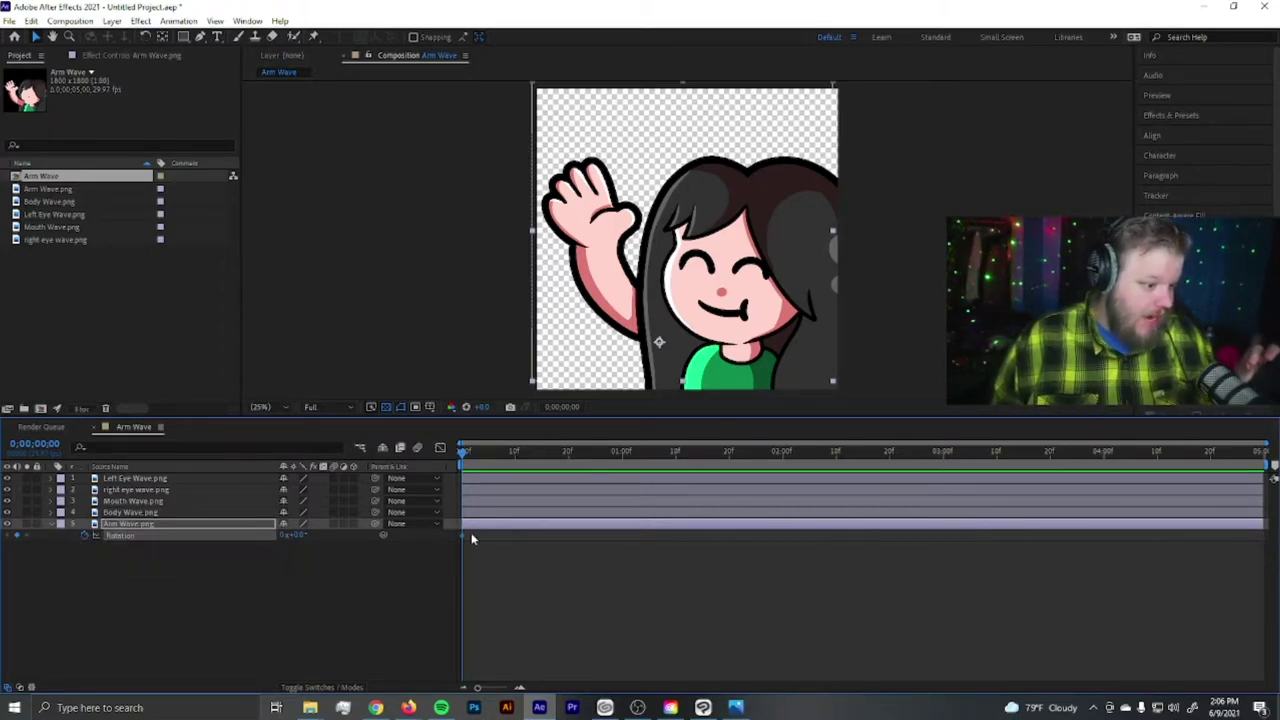
{"action": "mouse_move", "coordinate": [464, 538]}
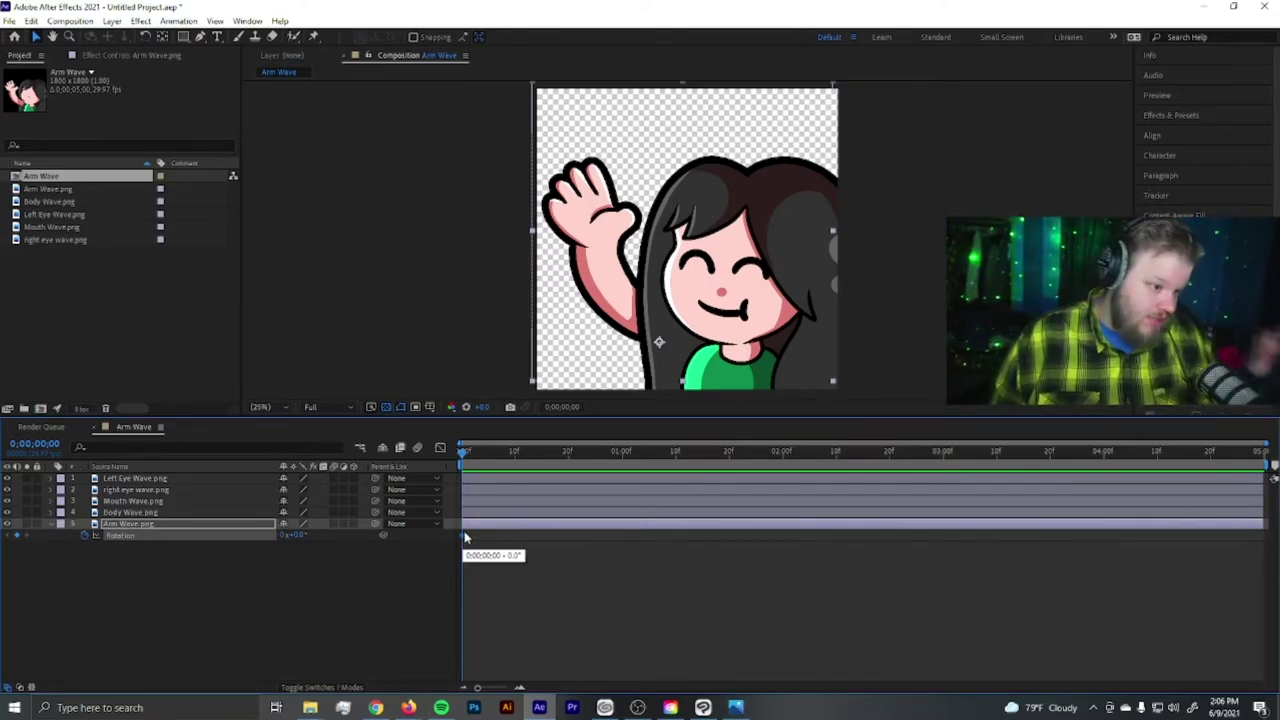
{"action": "left_click", "coordinate": [782, 455]}
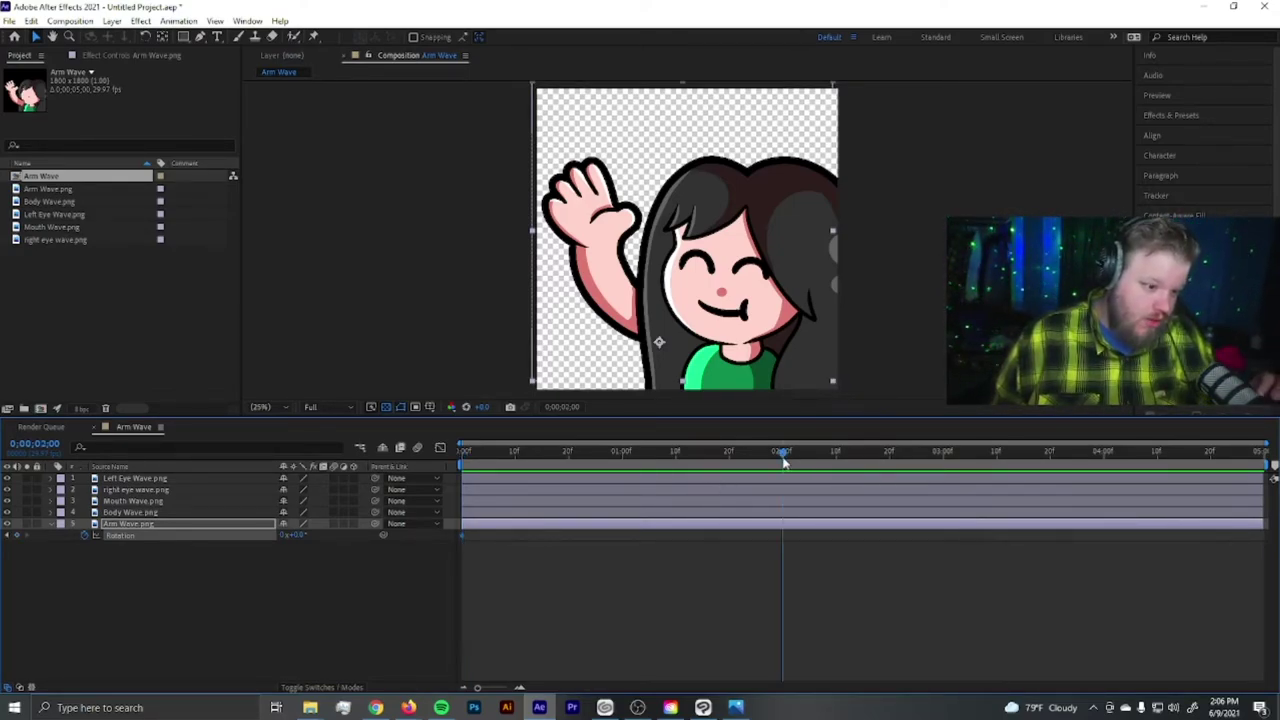
{"action": "left_click_drag", "start_coordinate": [783, 458], "coordinate": [847, 456]}
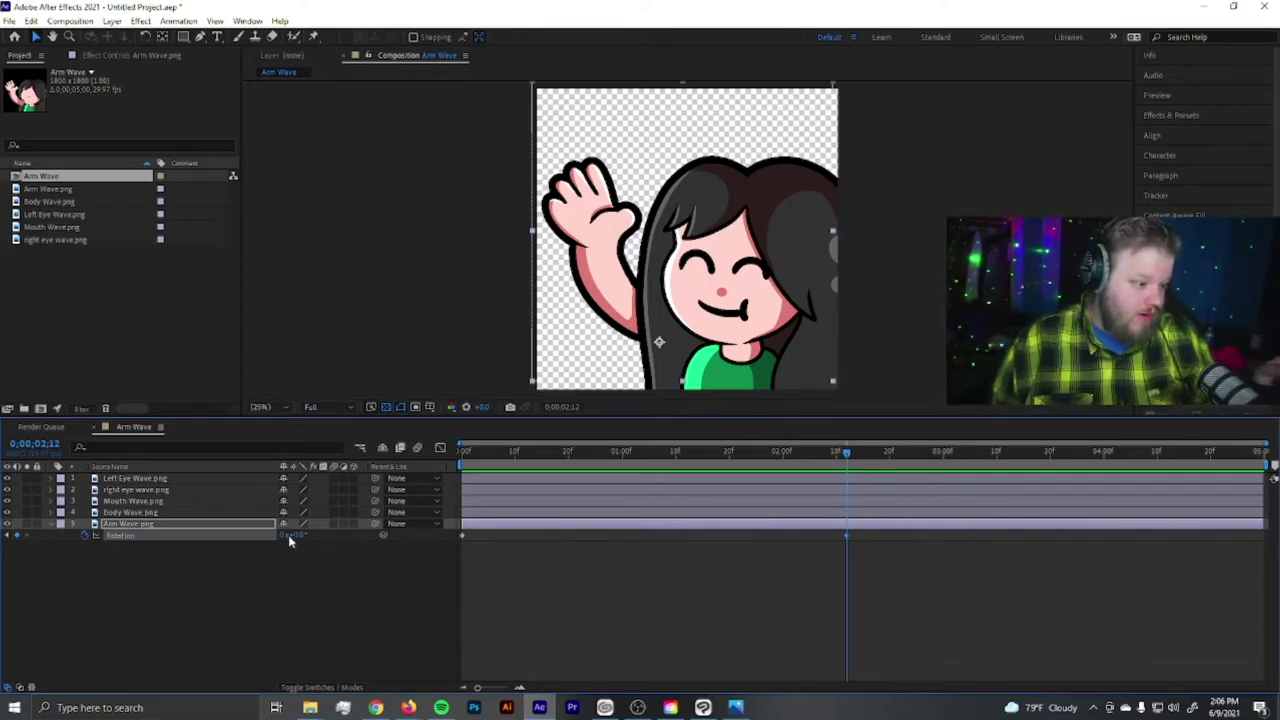
{"action": "left_click_drag", "start_coordinate": [288, 535], "coordinate": [310, 535]}
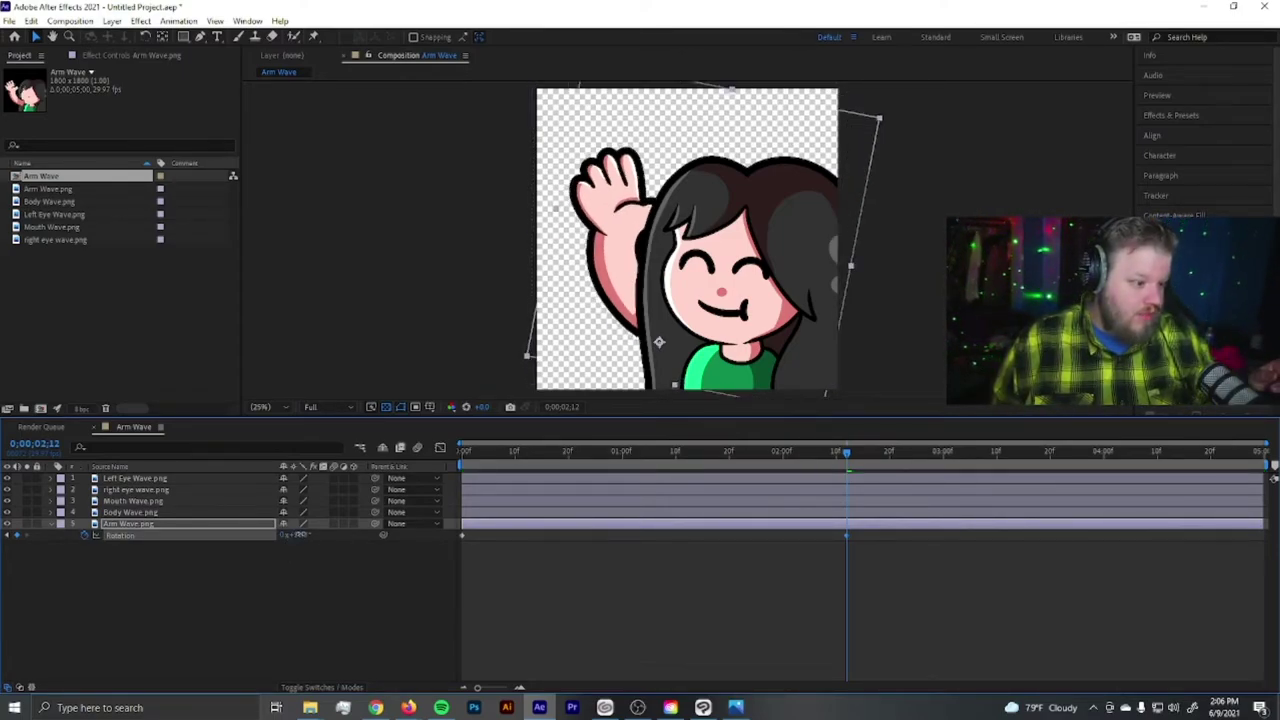
{"action": "left_click_drag", "start_coordinate": [649, 455], "coordinate": [406, 449]}
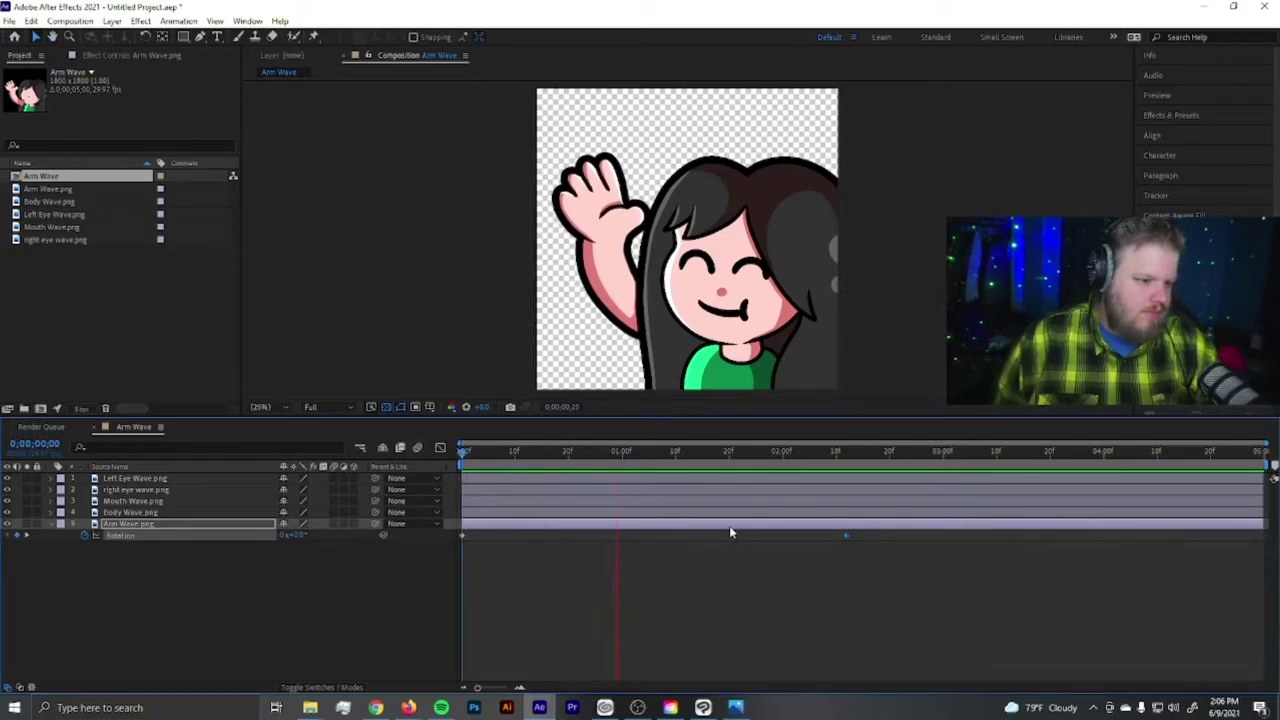
{"action": "left_click_drag", "start_coordinate": [845, 535], "coordinate": [633, 527]}
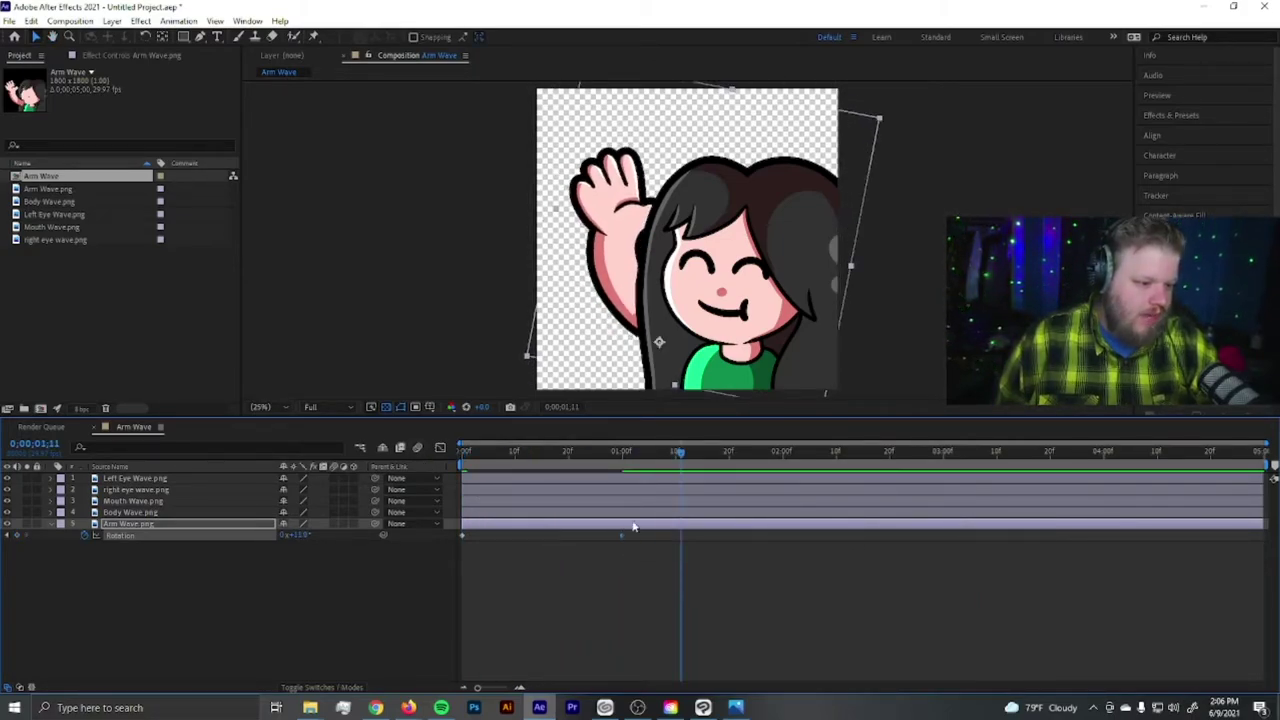
{"action": "key", "text": "space"}
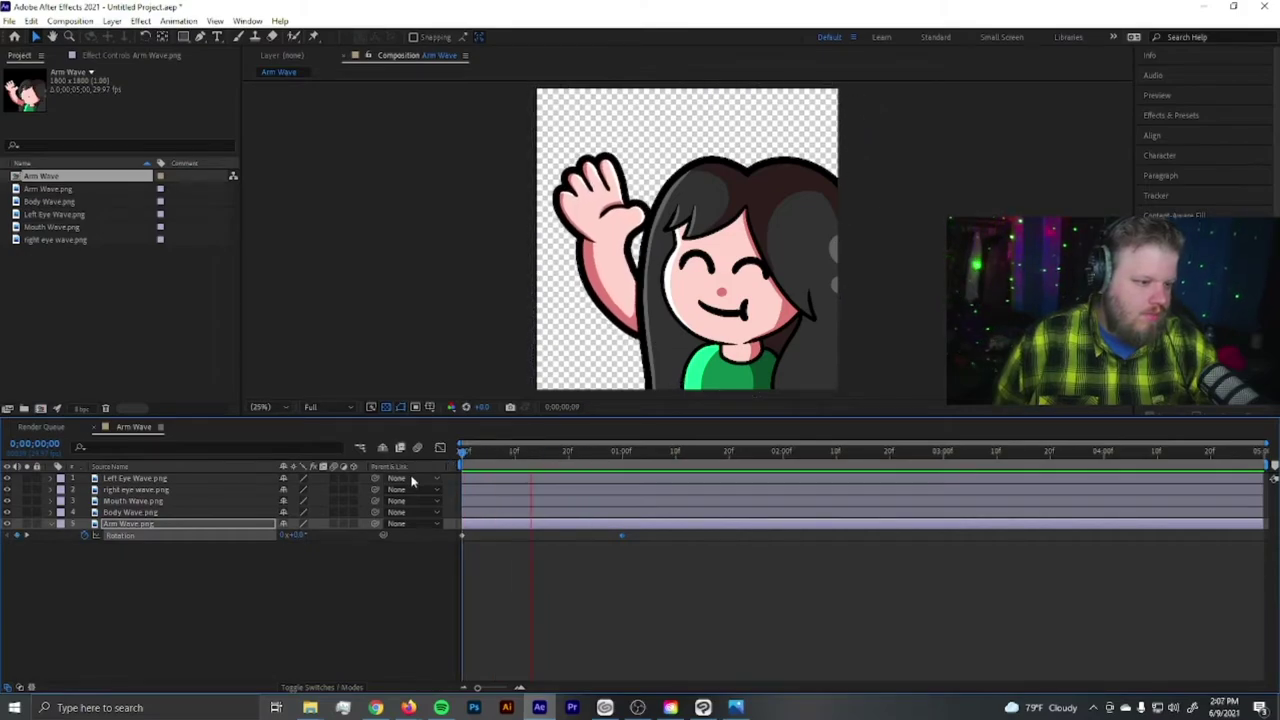
Add a counter-clockwise rotation keyframe near 2 s and preview the wave
{"action": "left_click_drag", "start_coordinate": [646, 451], "coordinate": [805, 455]}
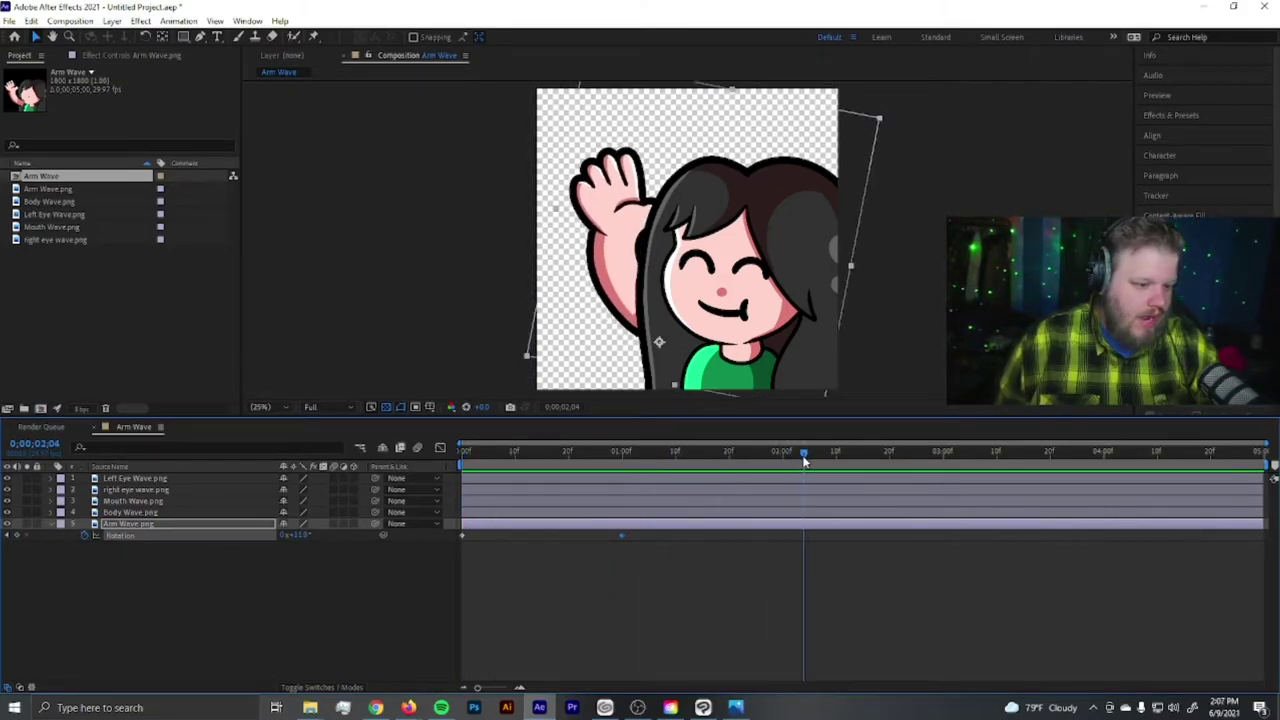
{"action": "left_click", "coordinate": [16, 535]}
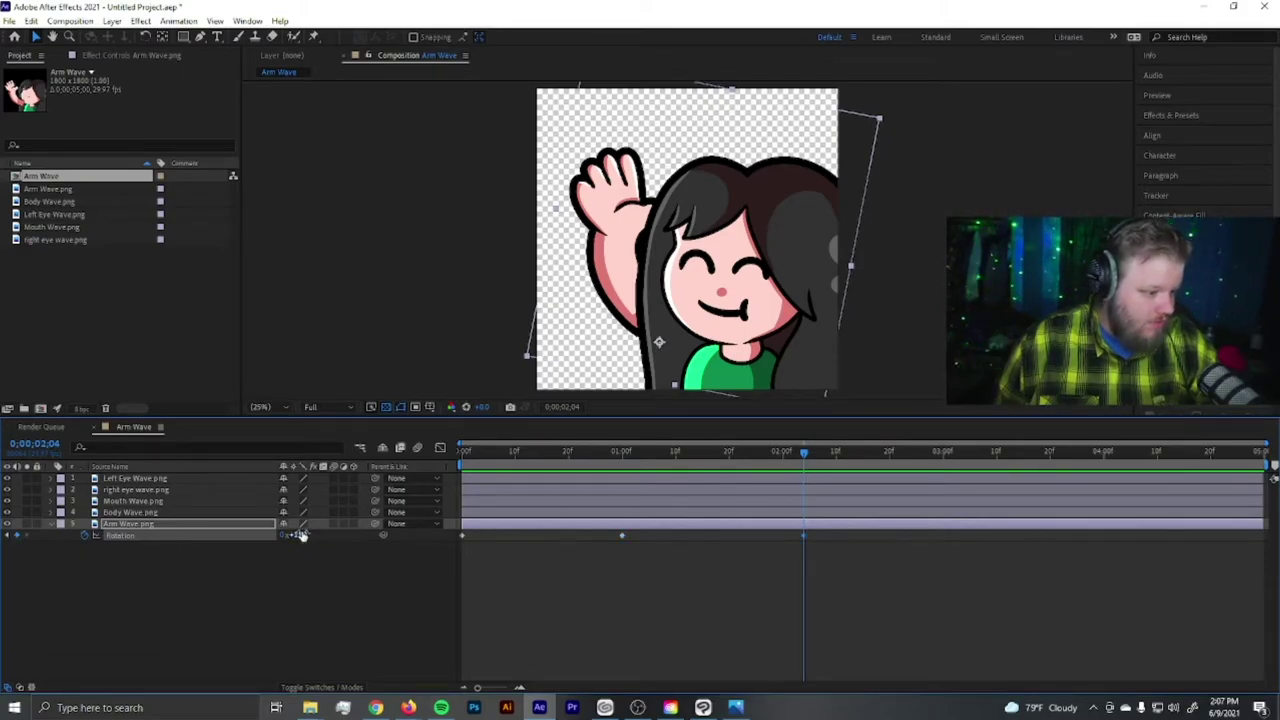
{"action": "left_click_drag", "start_coordinate": [302, 536], "coordinate": [286, 536]}
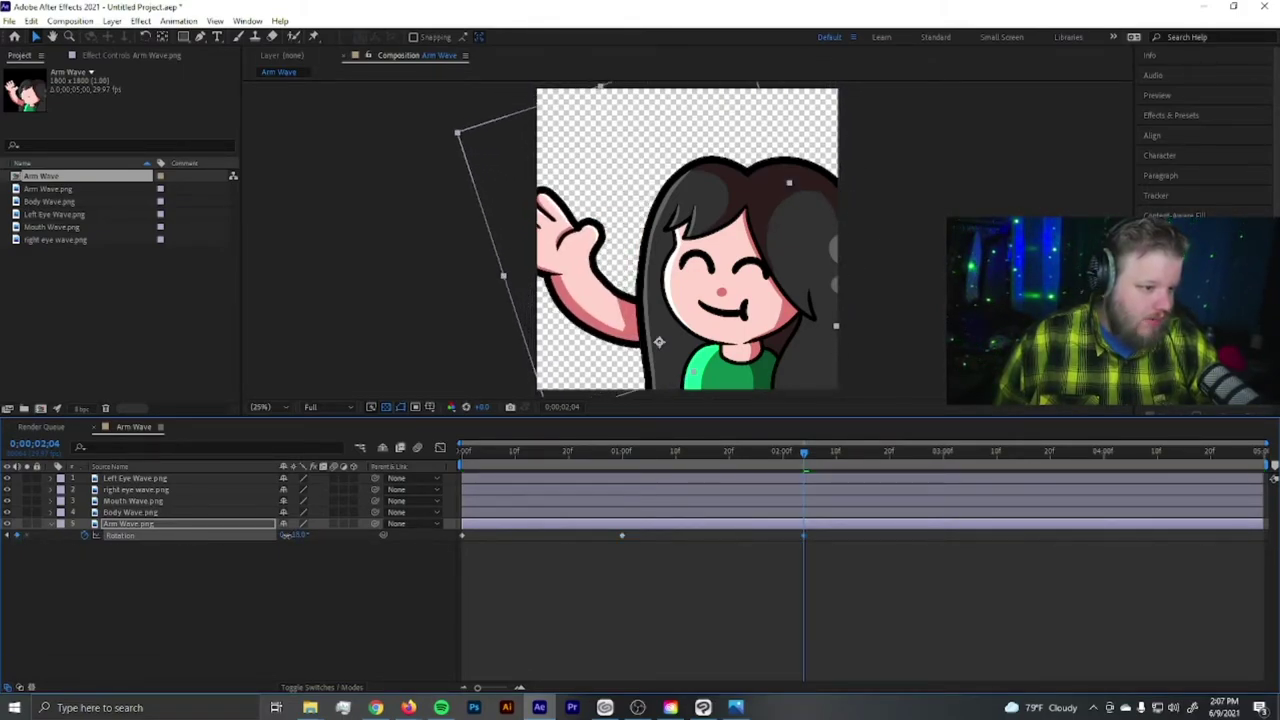
{"action": "key", "text": "space"}
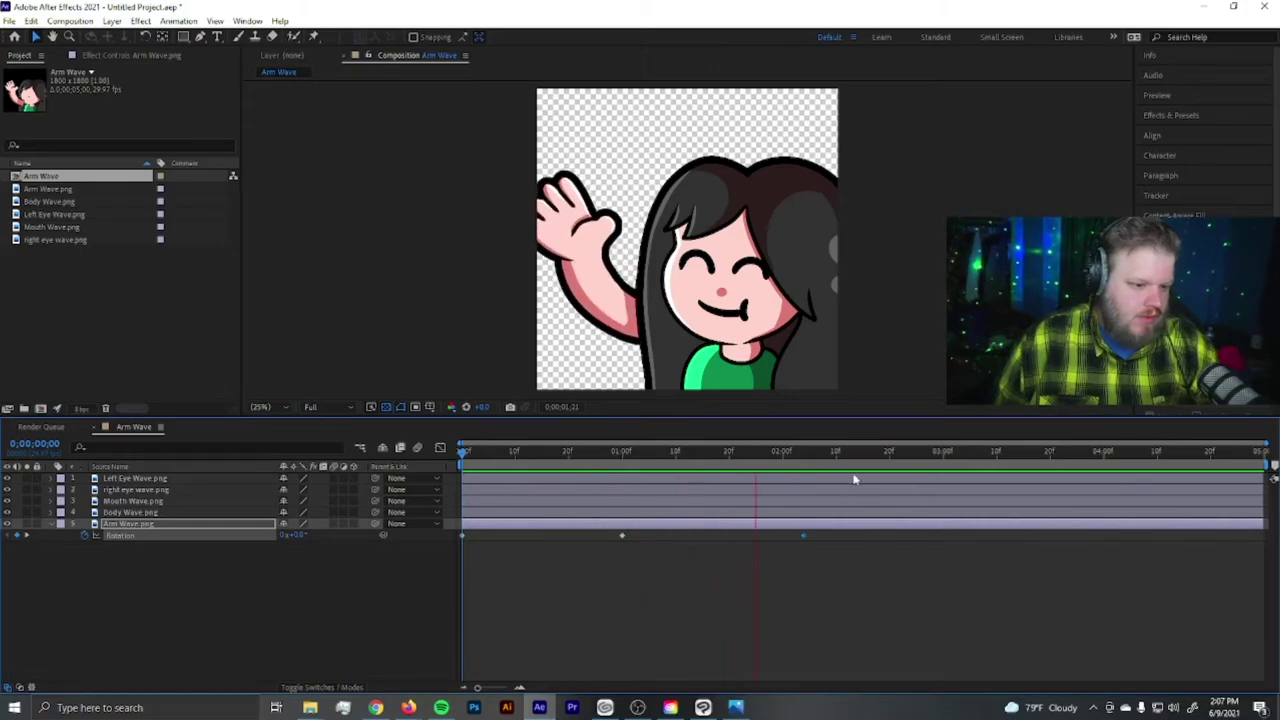
{"action": "left_click", "coordinate": [1007, 457]}
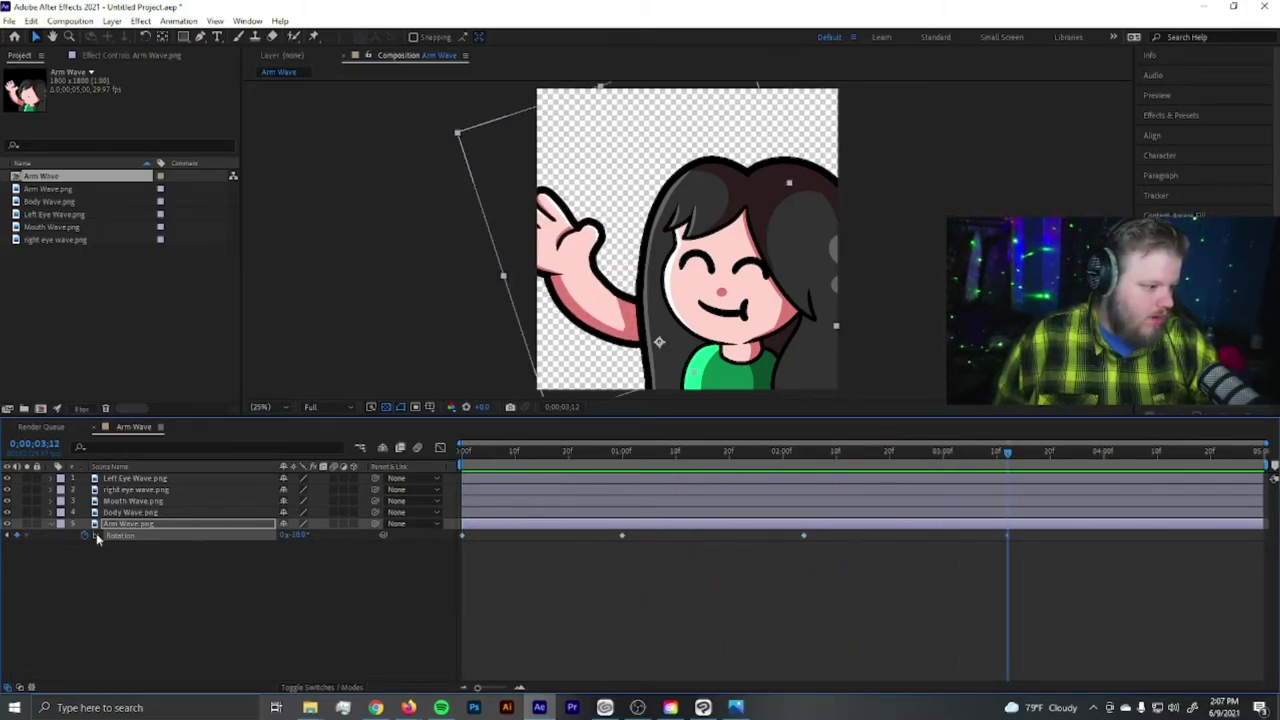
{"action": "left_click", "coordinate": [622, 536]}
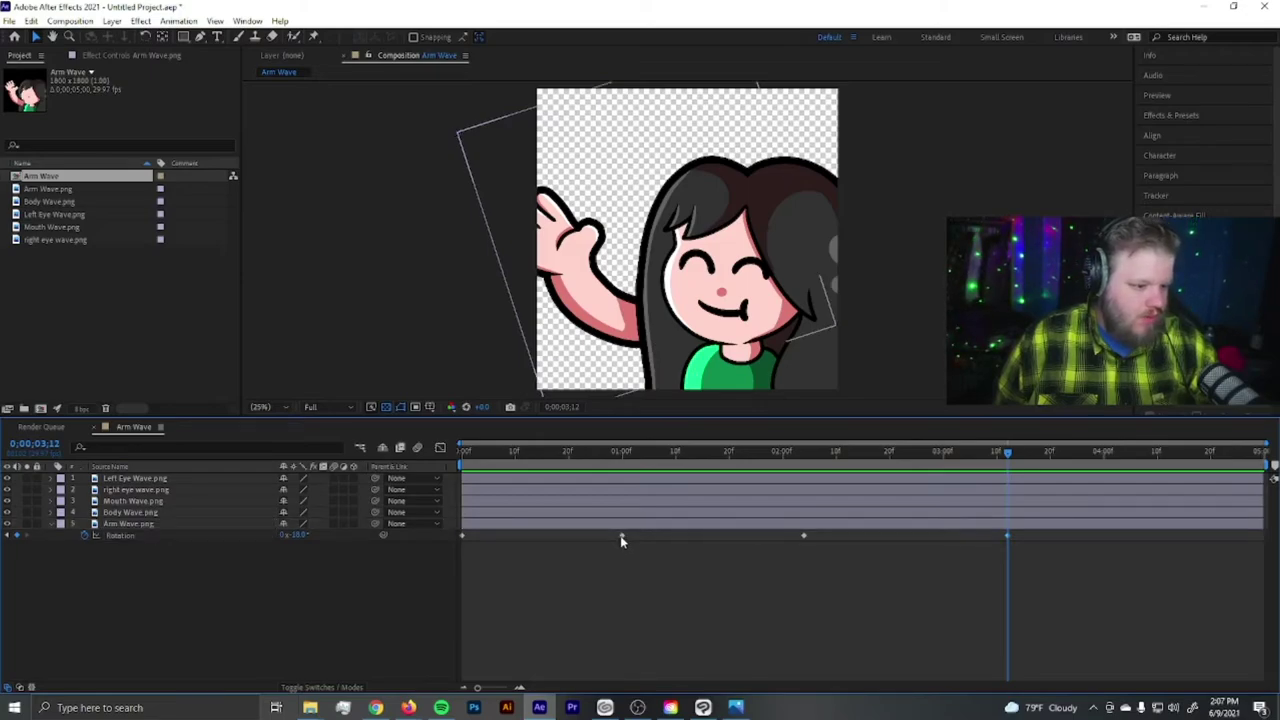
{"action": "left_click", "coordinate": [623, 463]}
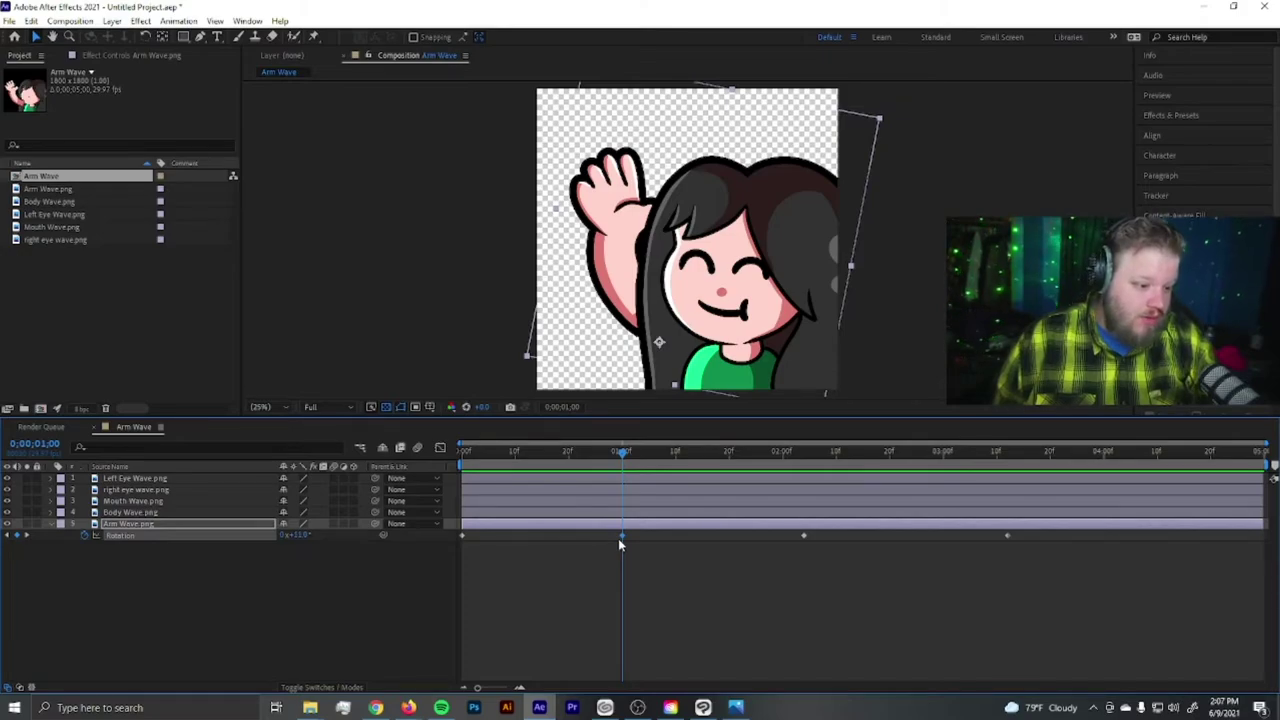
{"action": "left_click", "coordinate": [1008, 455]}
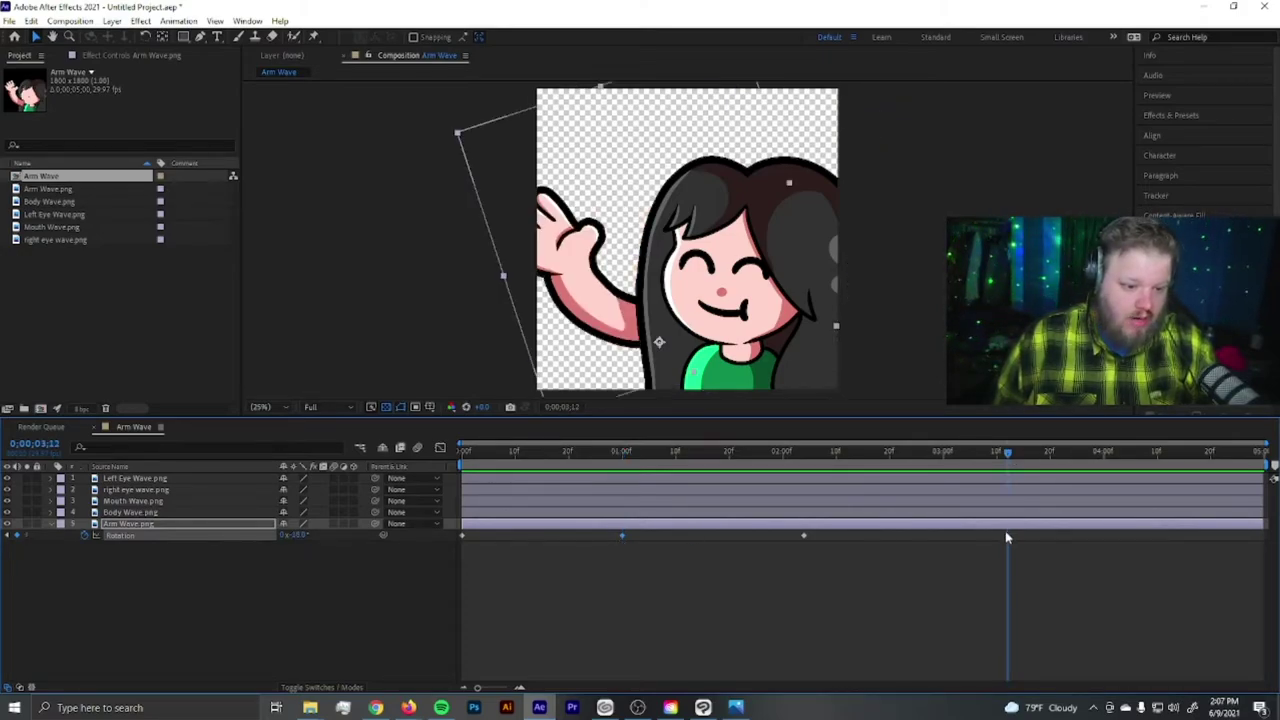
{"action": "key", "text": "ctrl+v"}
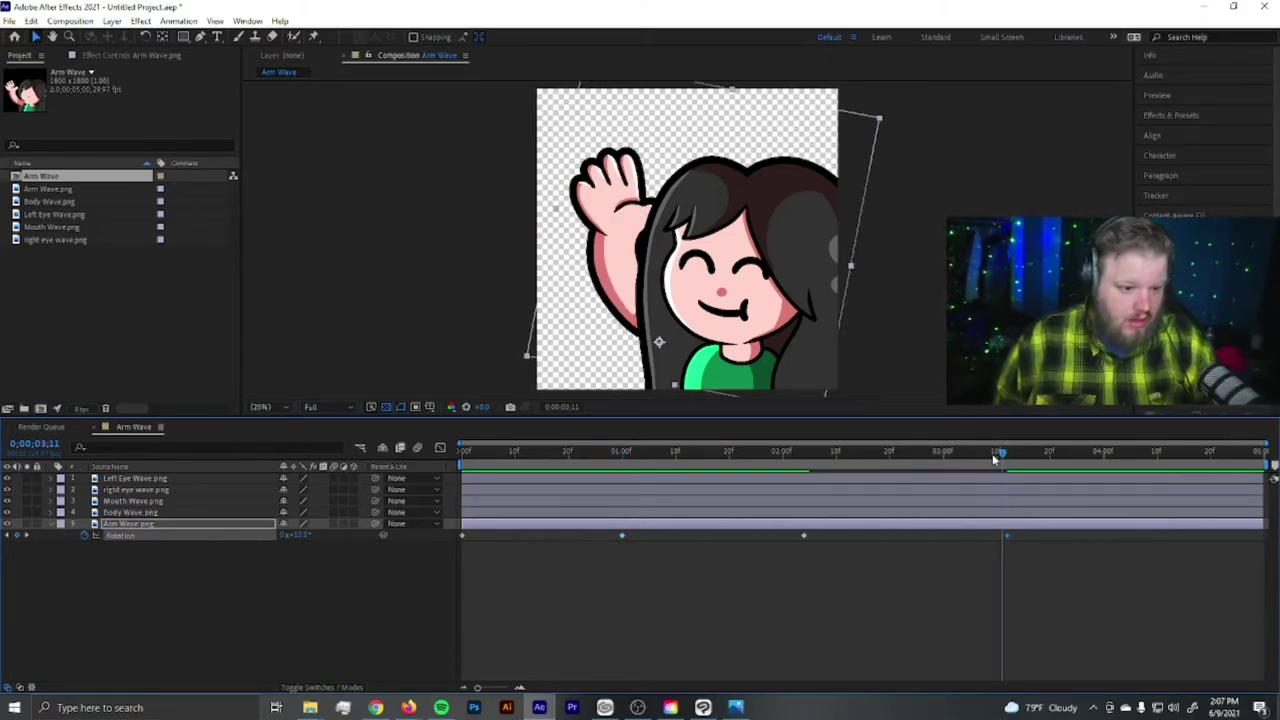
{"action": "left_click", "coordinate": [463, 453]}
{"action": "key", "text": "space"}
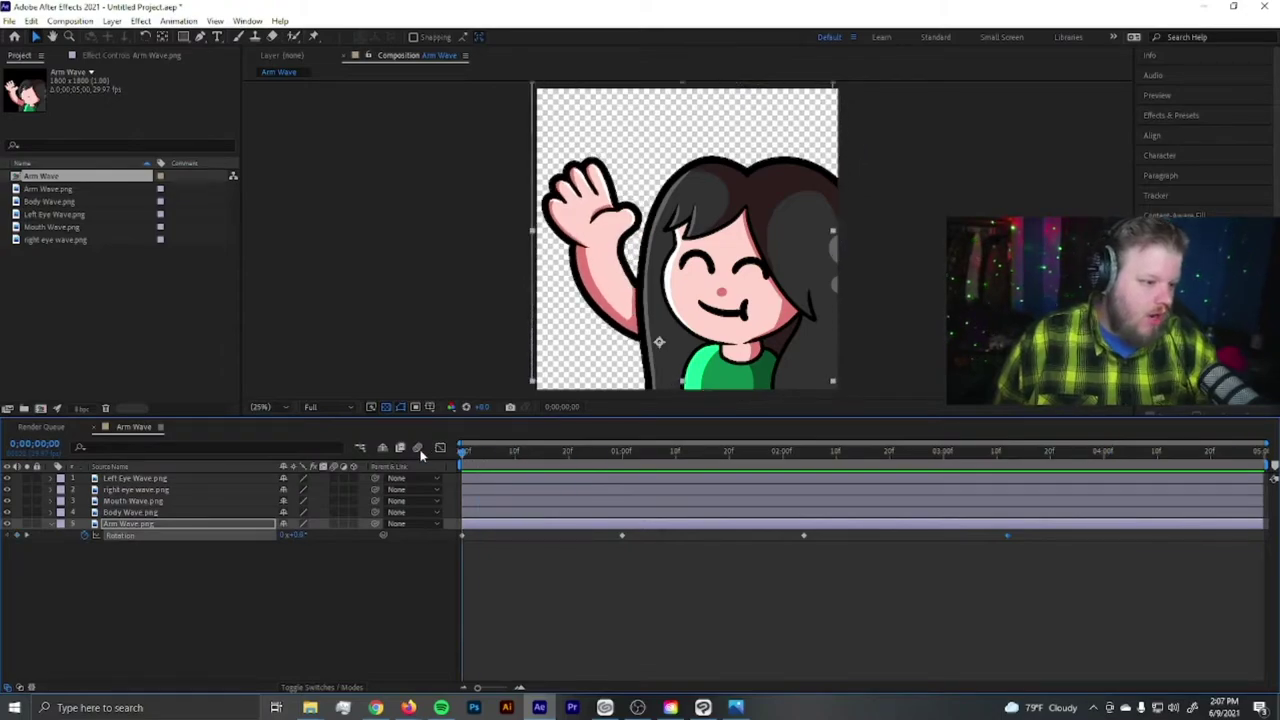
{"action": "key", "text": "space"}
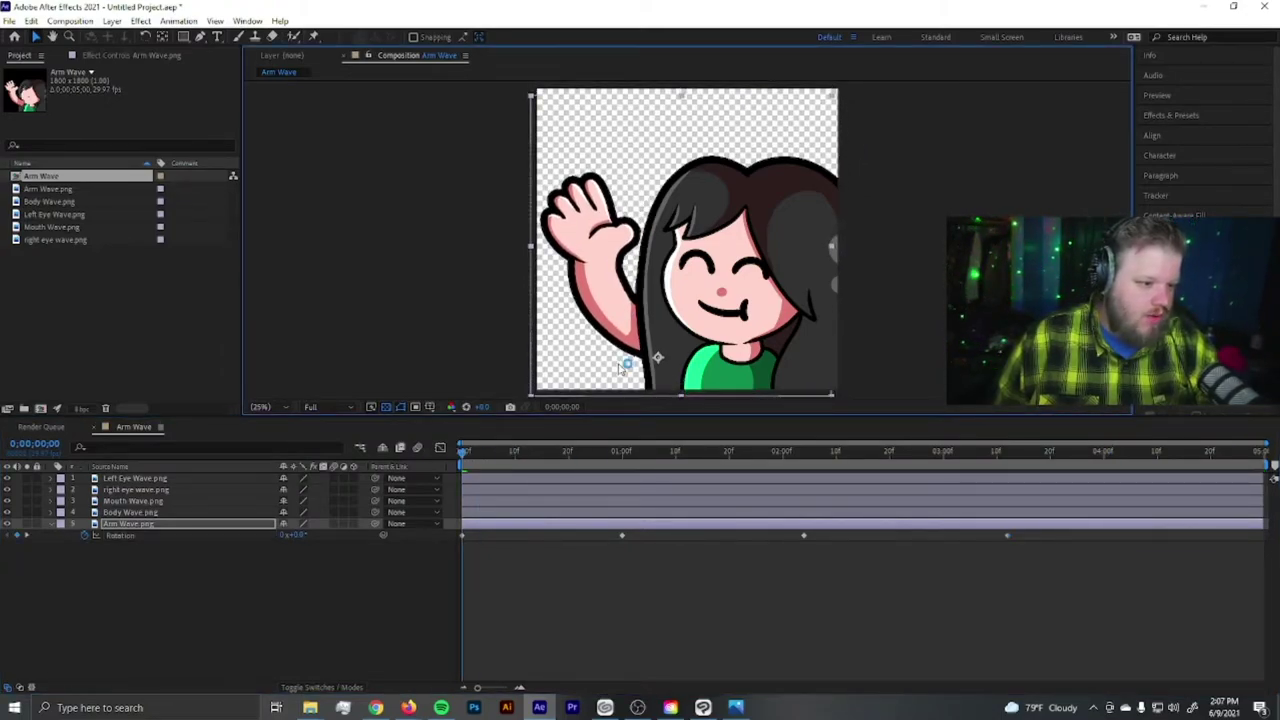
{"action": "key", "text": "space"}
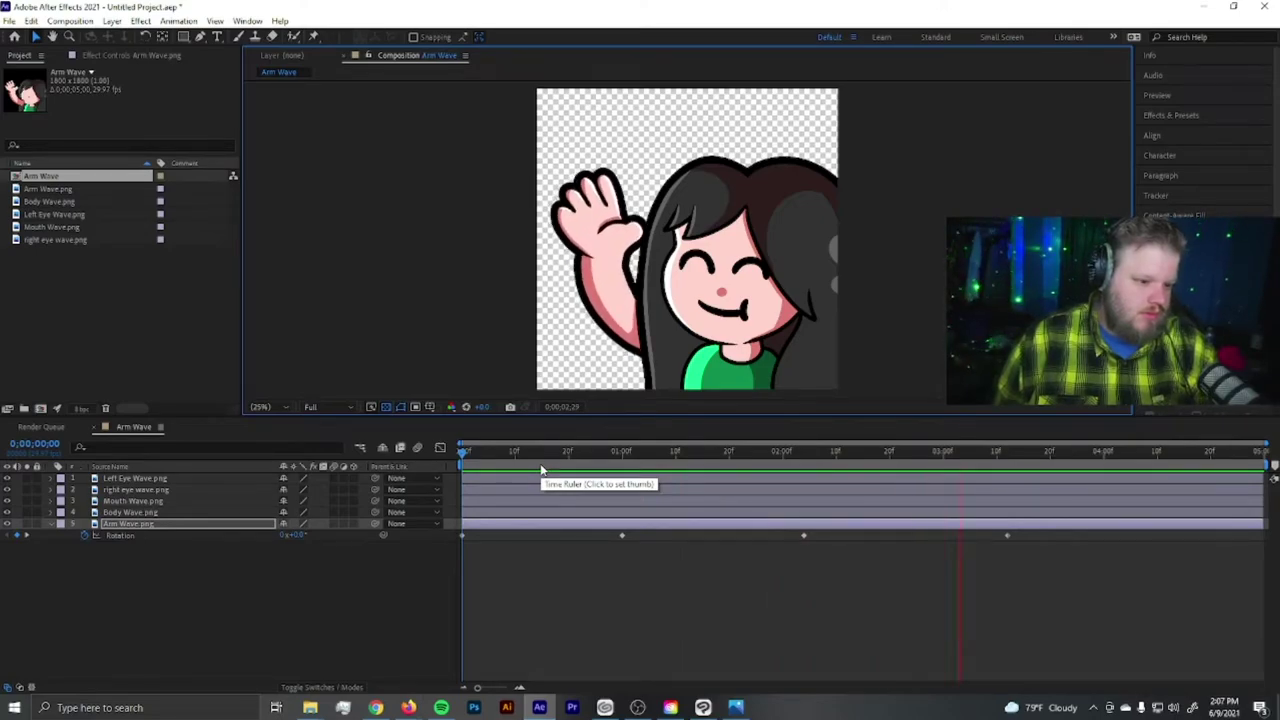
{"action": "key", "text": "space"}
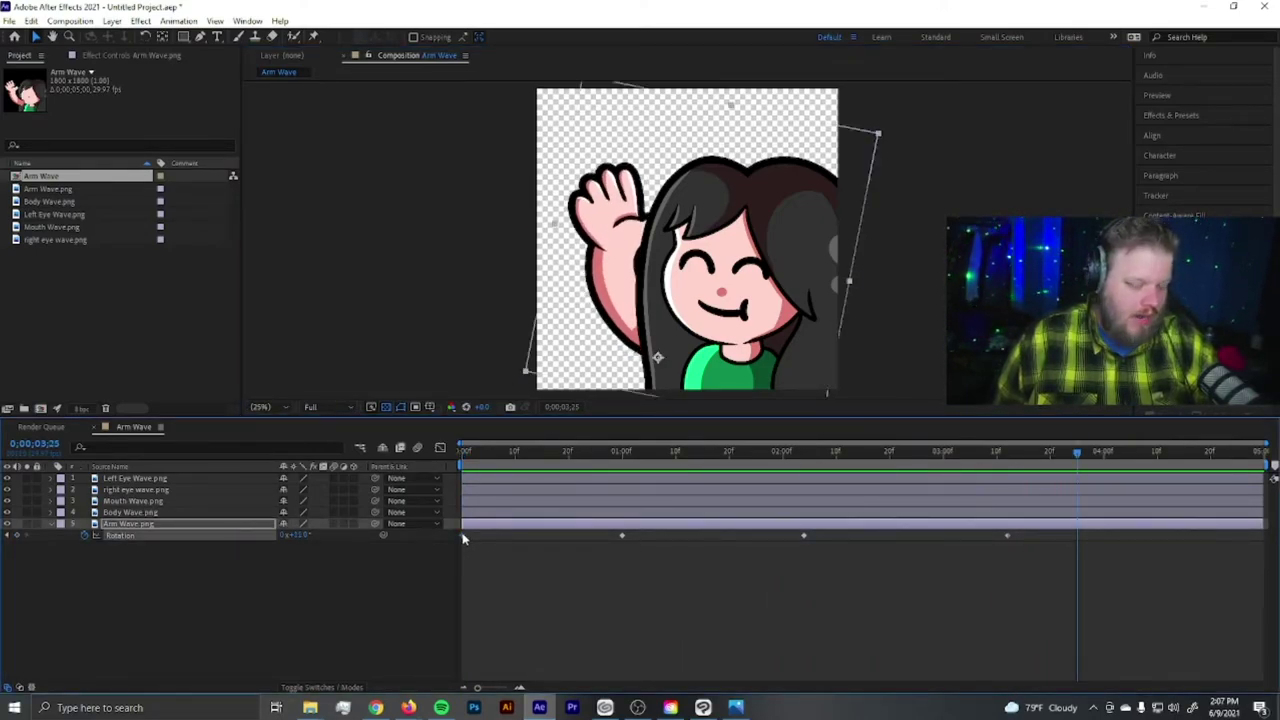
{"action": "left_click_drag", "start_coordinate": [1080, 451], "coordinate": [460, 452]}
{"action": "key", "text": "ctrl+v"}
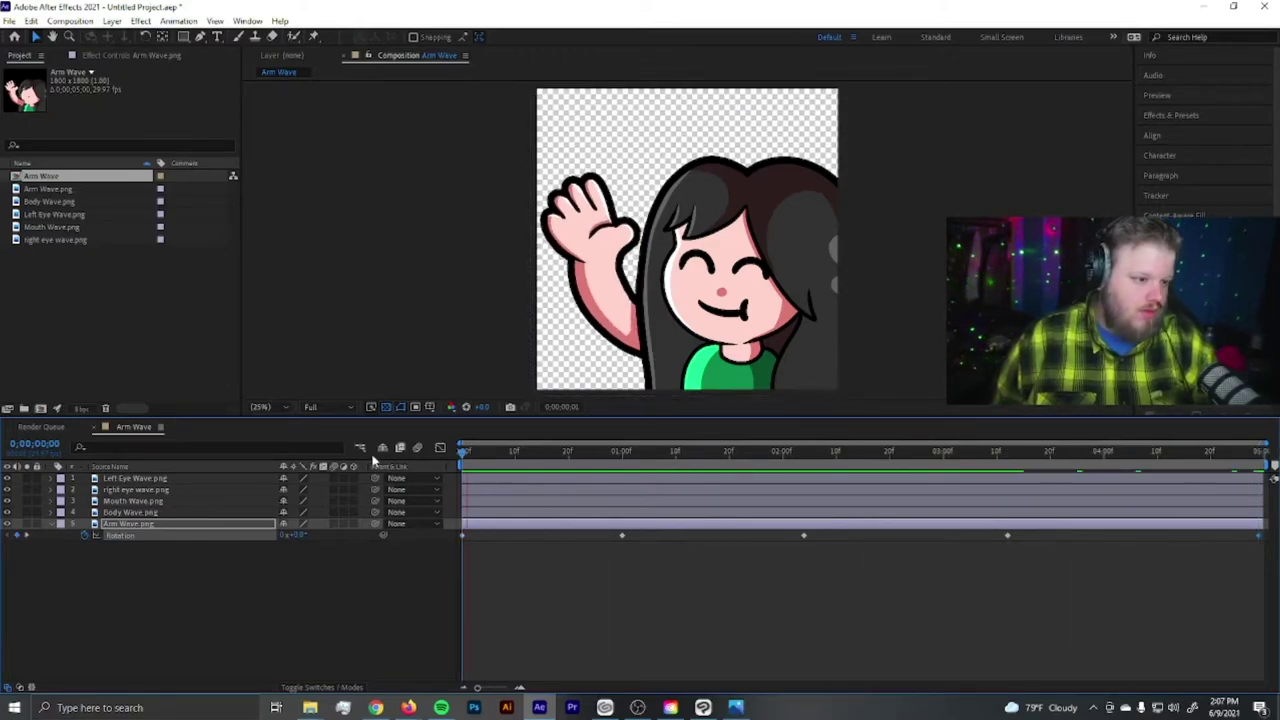
{"action": "key", "text": "space"}
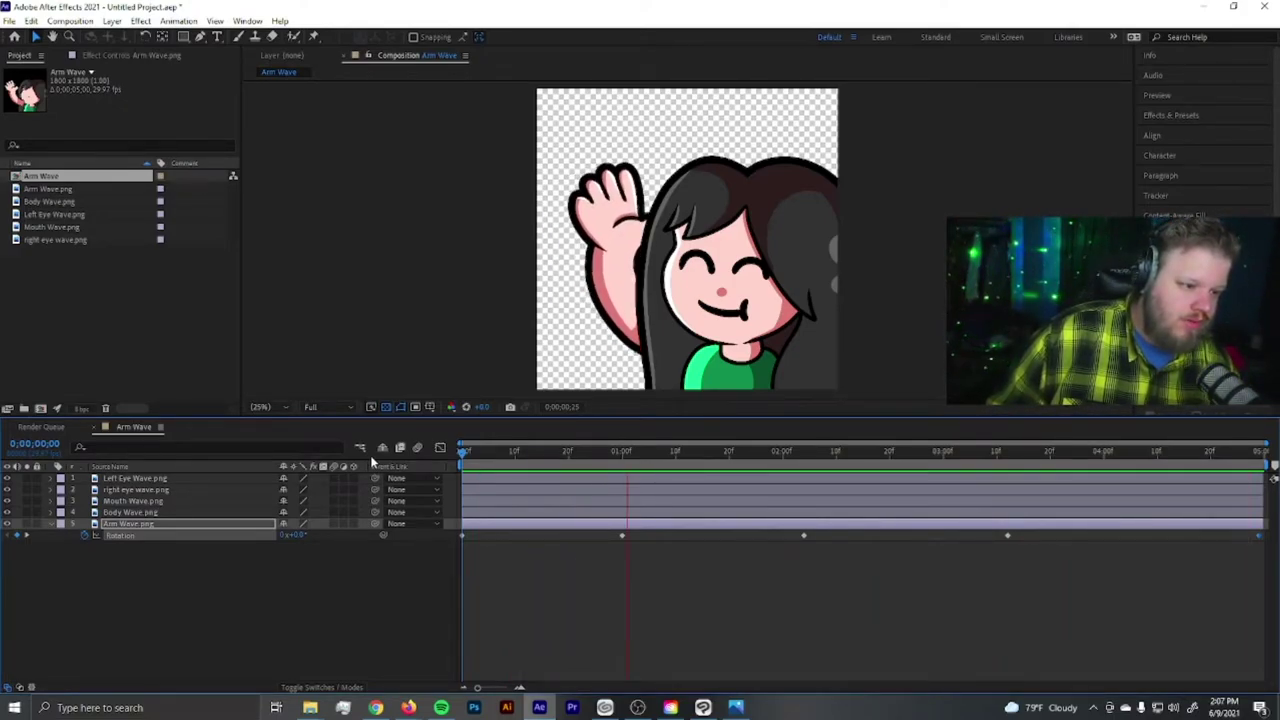
{"action": "key", "text": "space"}
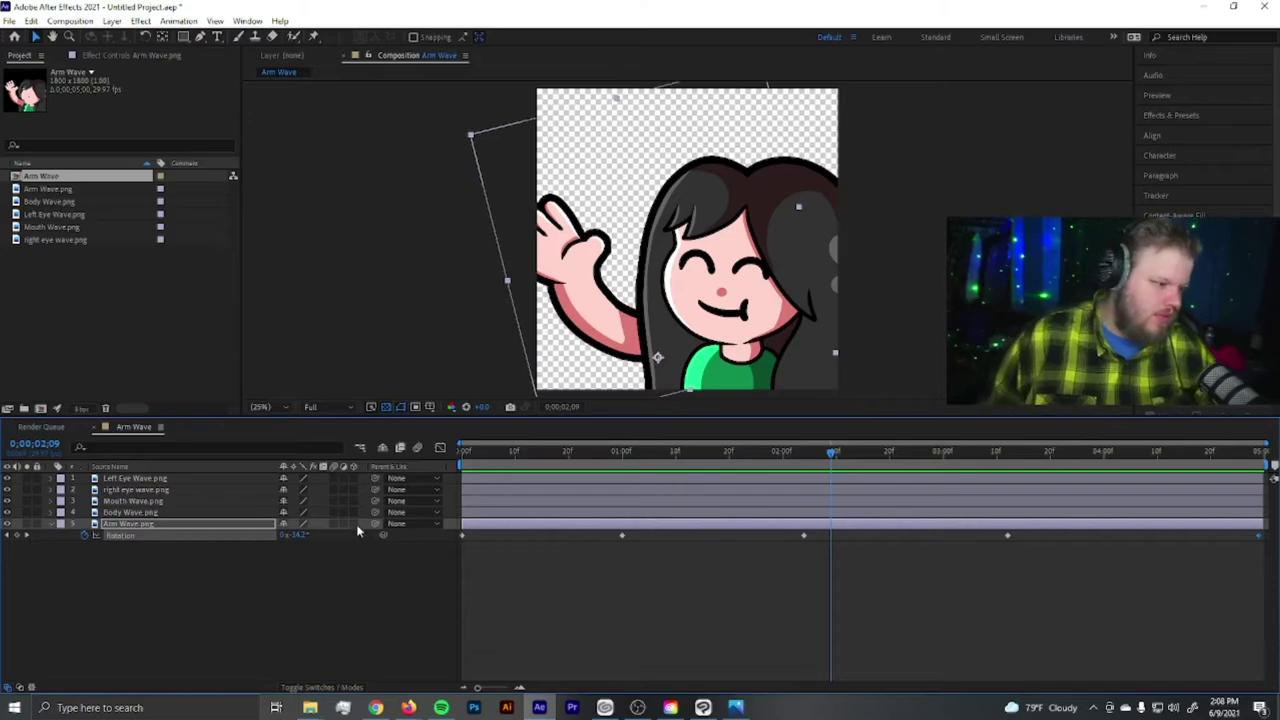
Enable composition motion blur and switch on motion blur for the Arm Wave layer
{"action": "left_click", "coordinate": [418, 447]}
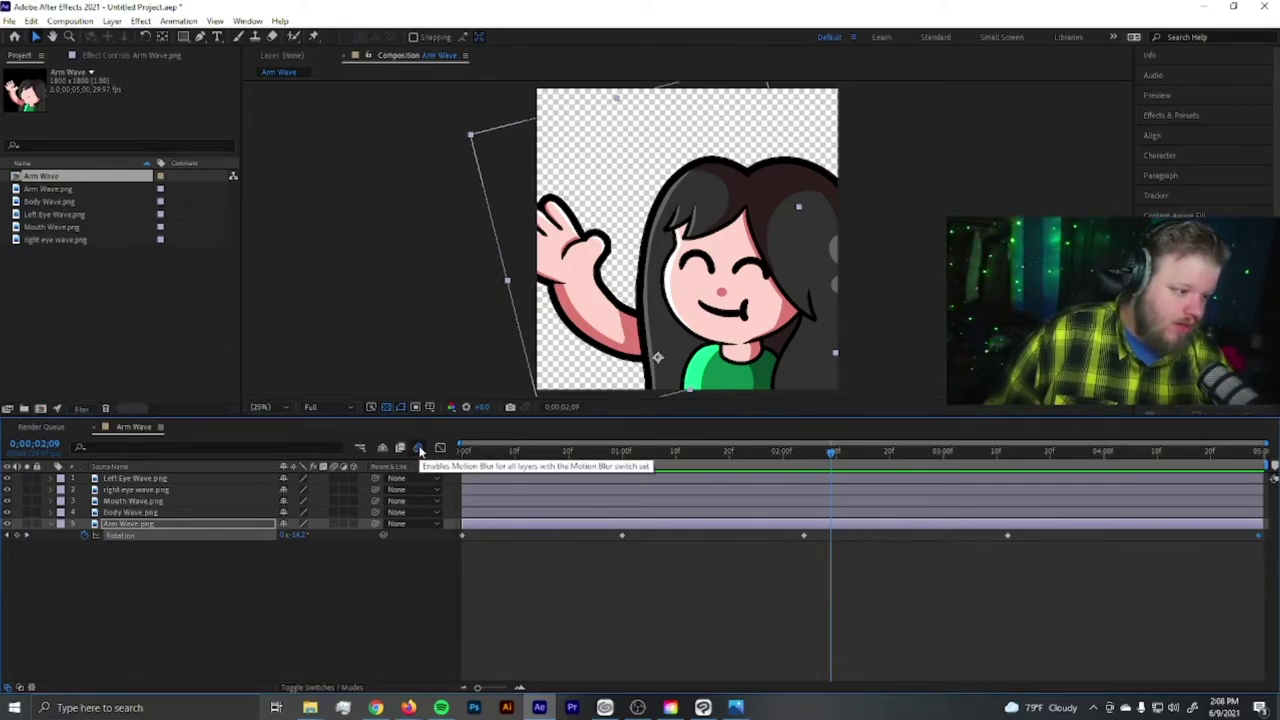
{"action": "left_click", "coordinate": [333, 524]}
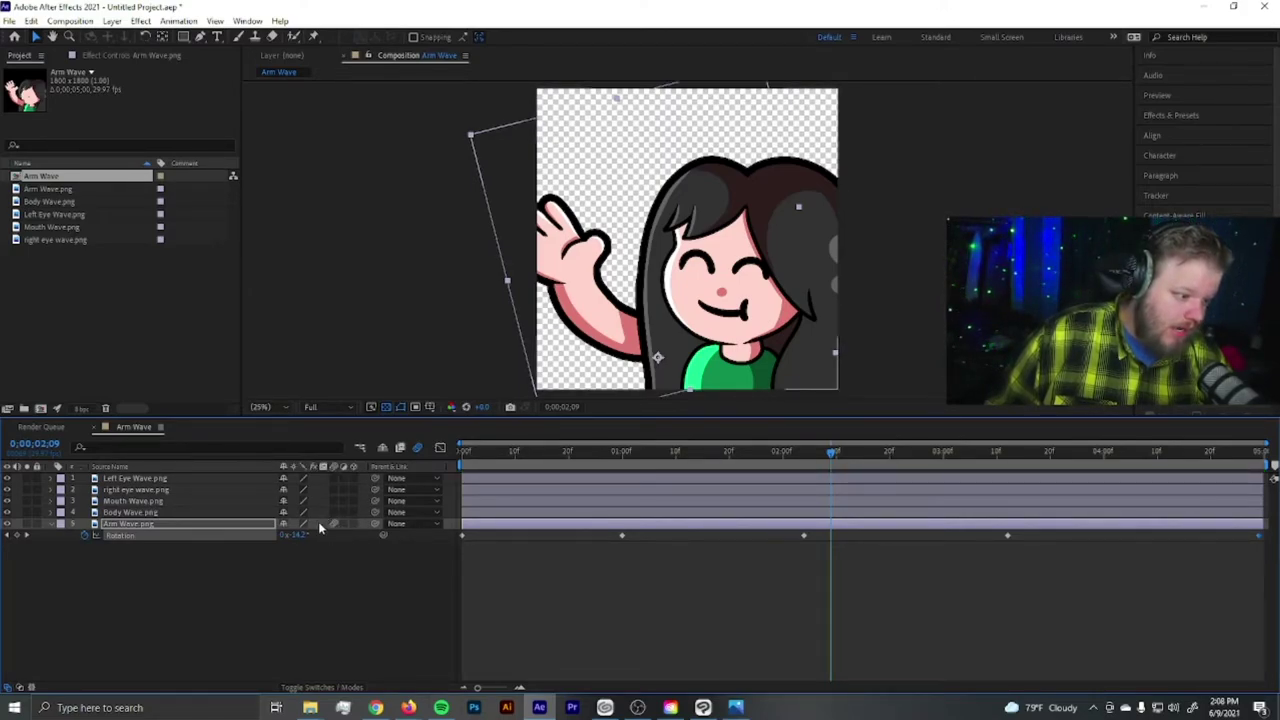
{"action": "left_click", "coordinate": [320, 688]}
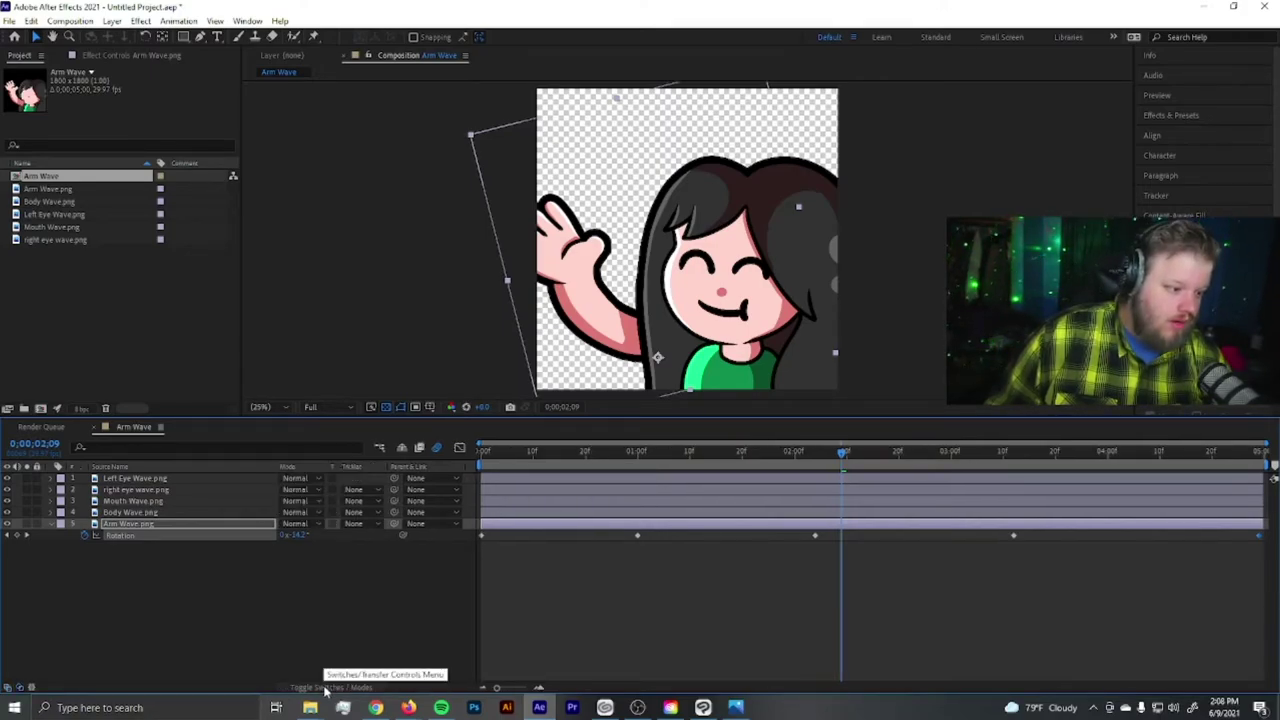
{"action": "left_click", "coordinate": [320, 688]}
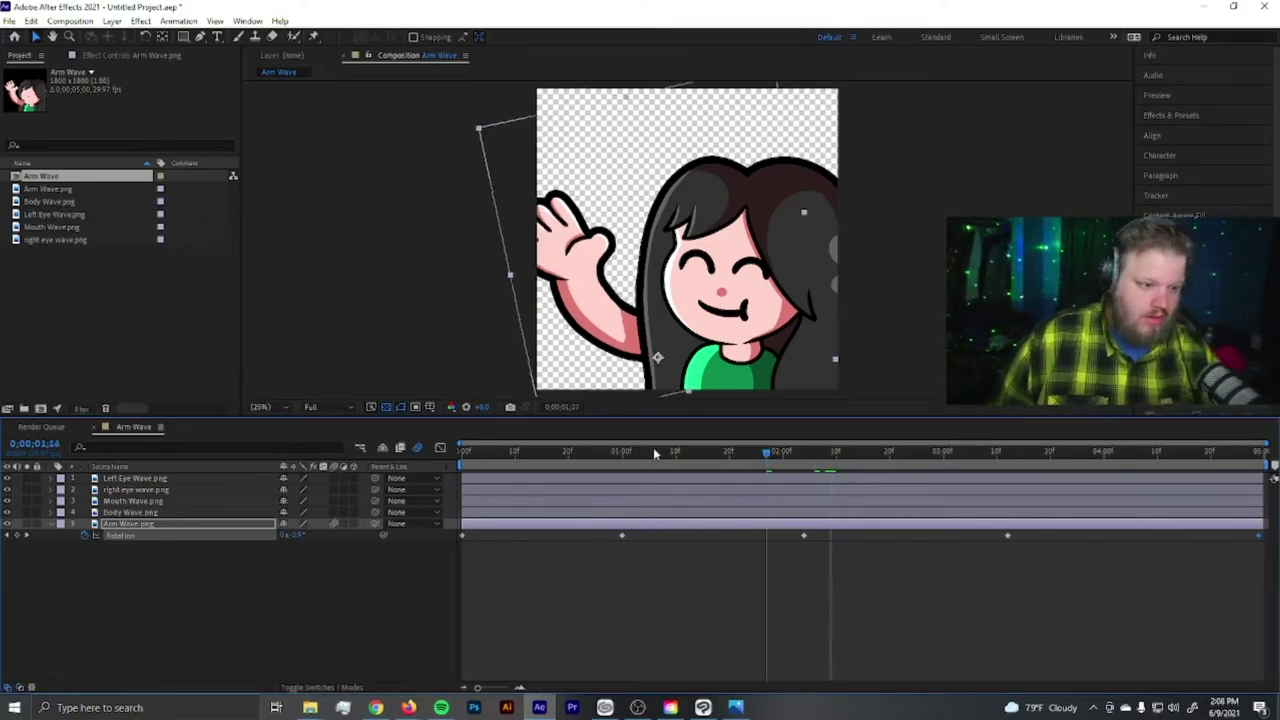
Preview the motion-blurred wave, then select the Left Eye Wave layer
{"action": "key", "text": "space"}
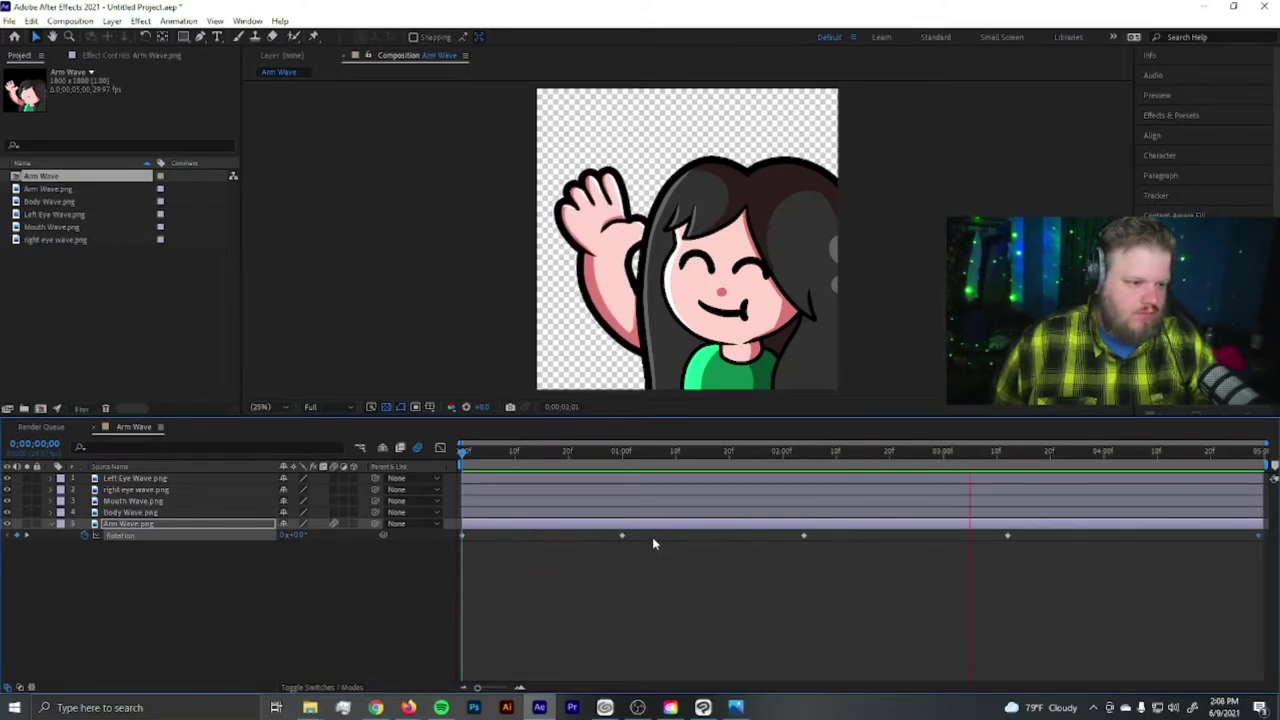
{"action": "key", "text": "space"}
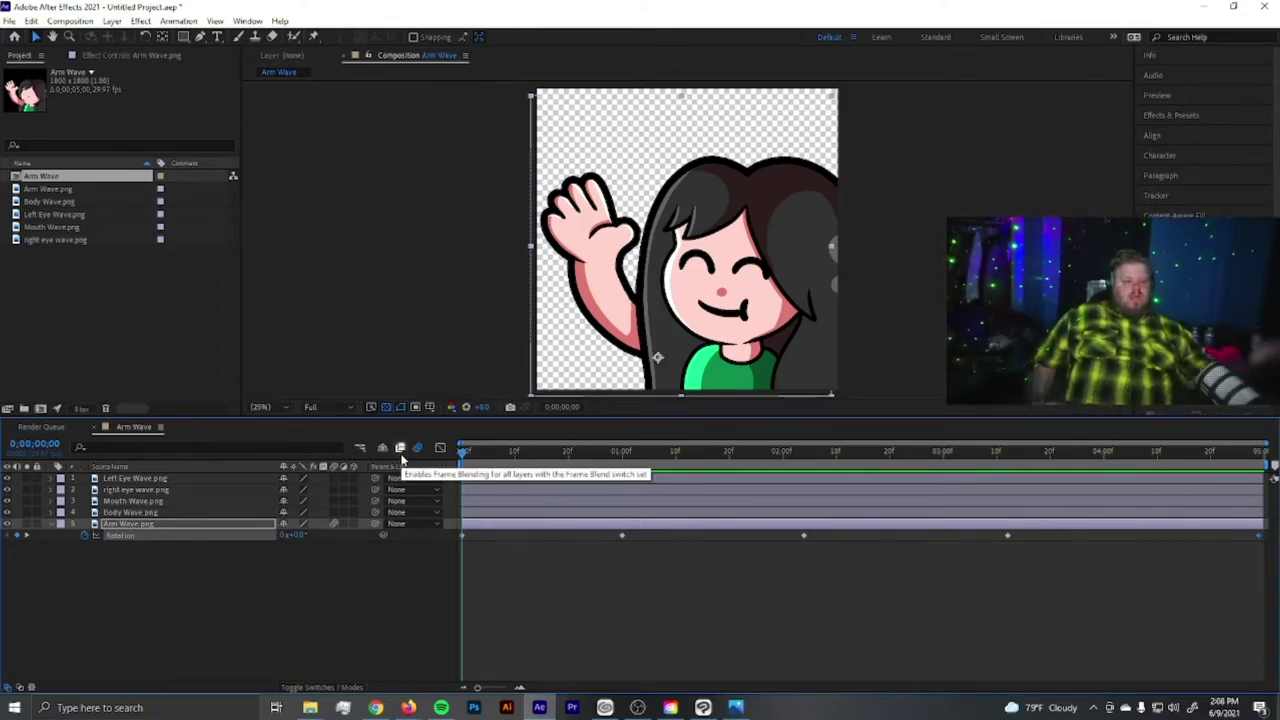
{"action": "left_click", "coordinate": [138, 481]}
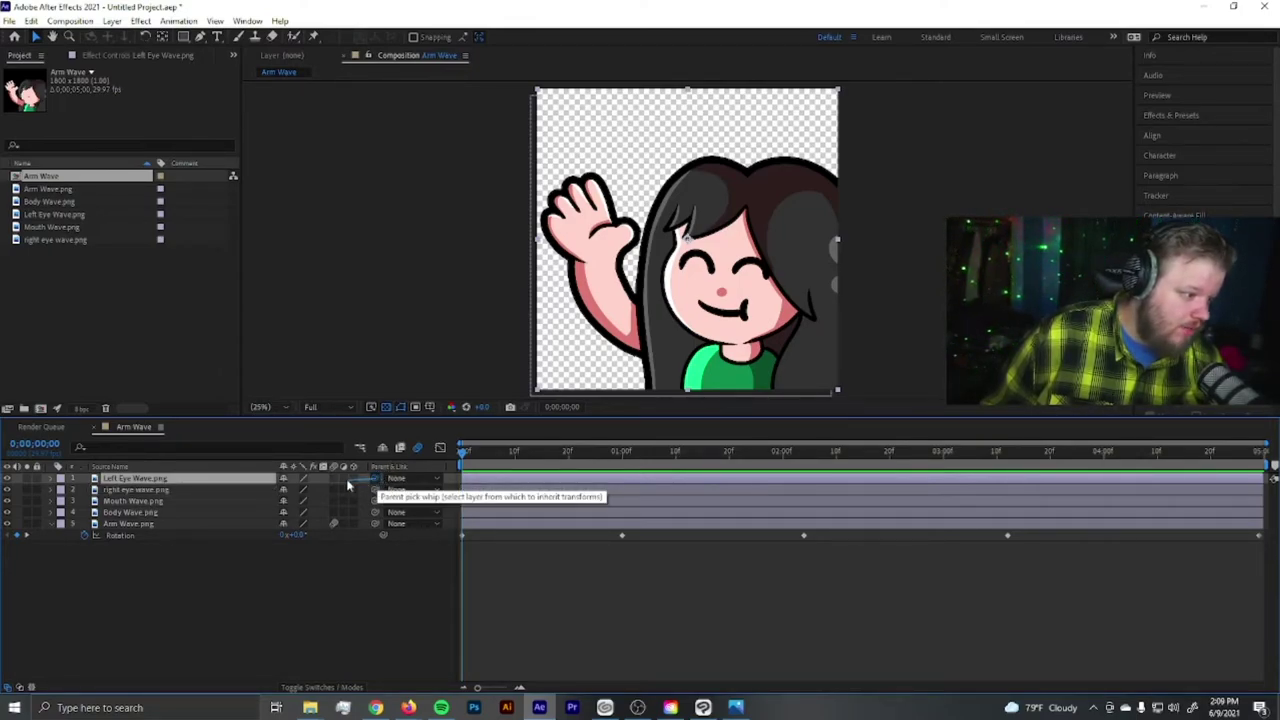
Parent Left Eye Wave to the right eye wave layer, then test by nudging and undoing the right eye's Position
{"action": "left_click_drag", "start_coordinate": [348, 485], "coordinate": [184, 490]}
{"action": "left_click", "coordinate": [150, 491]}
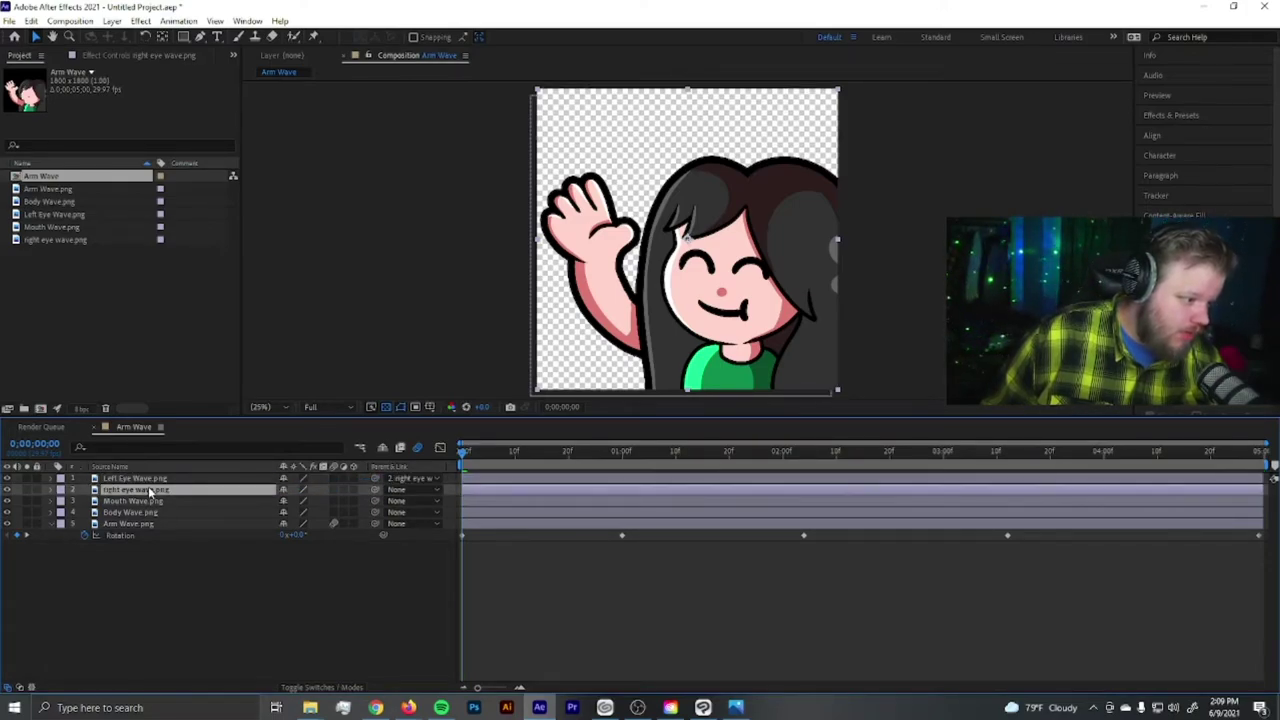
{"action": "left_click", "coordinate": [50, 490]}
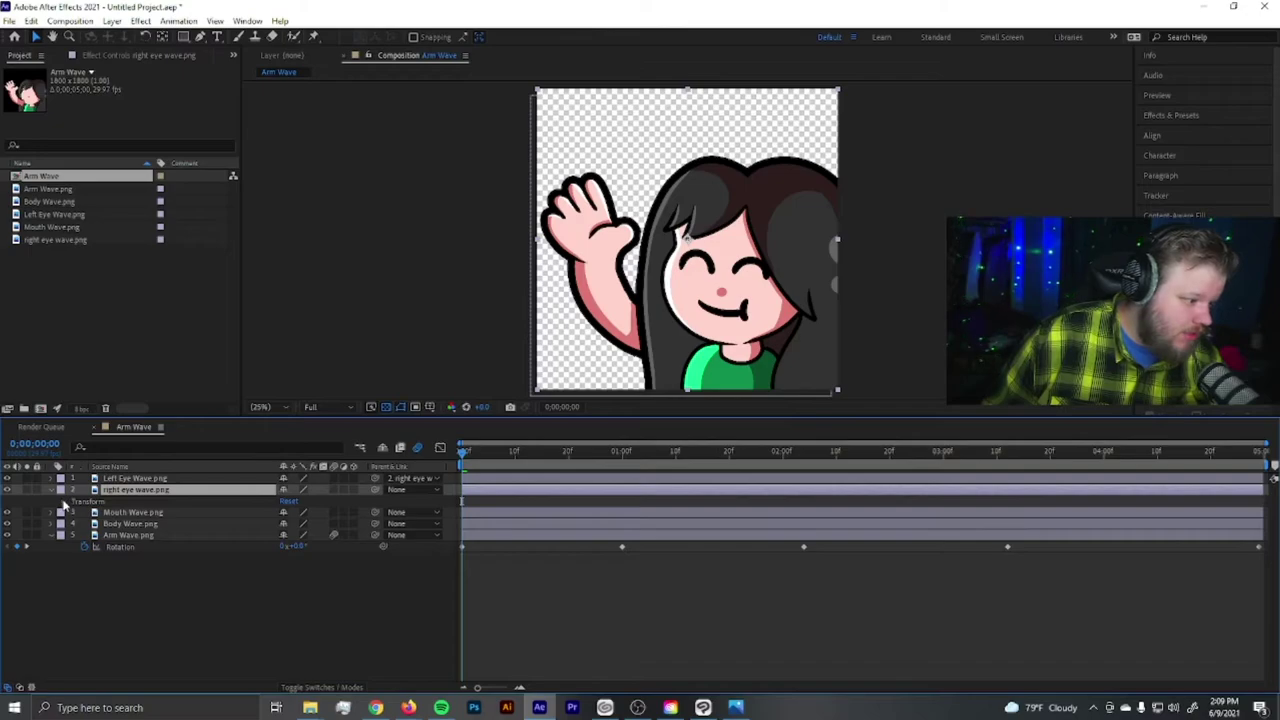
{"action": "left_click", "coordinate": [62, 501]}
{"action": "left_click", "coordinate": [305, 523]}
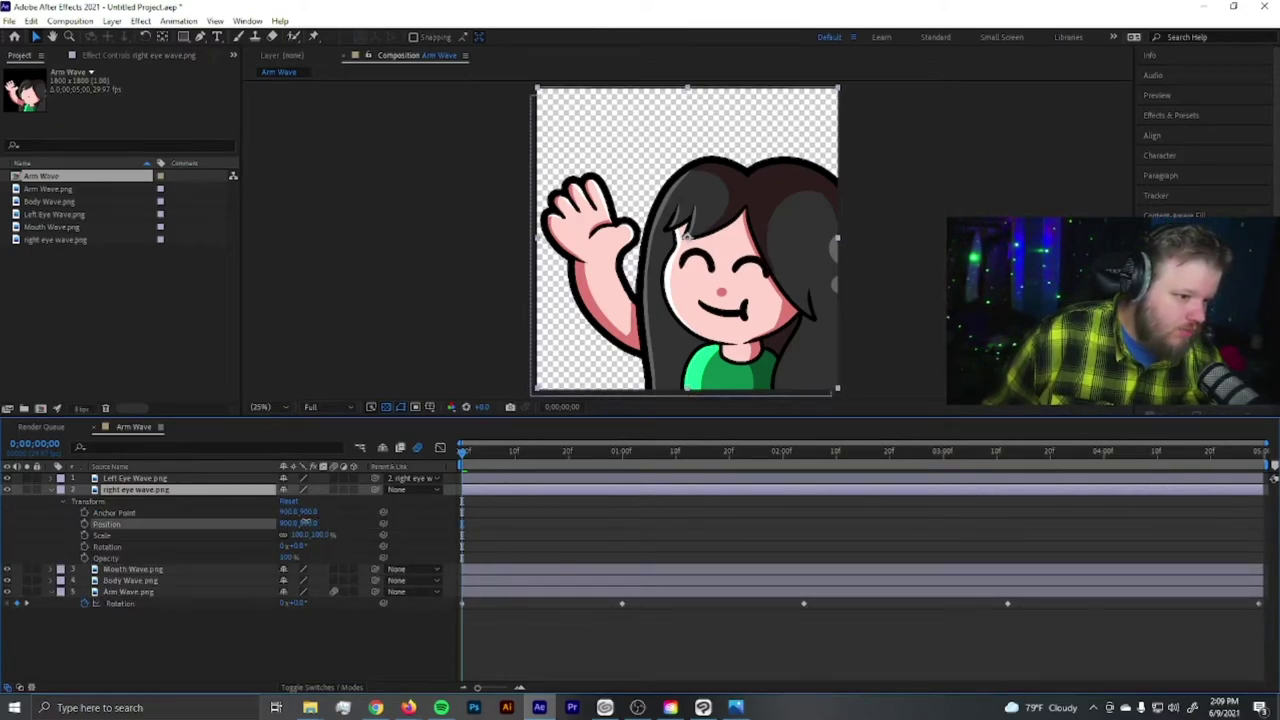
{"action": "left_click_drag", "start_coordinate": [305, 523], "coordinate": [345, 531]}
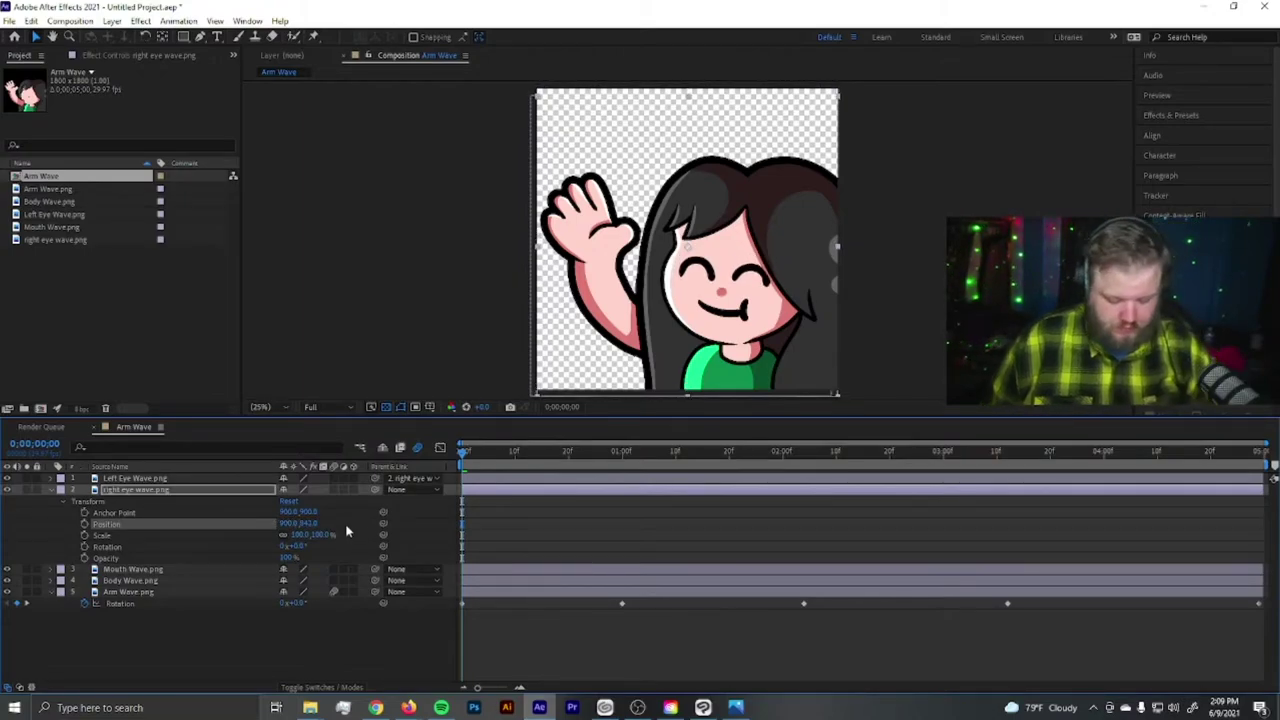
{"action": "key", "text": "ctrl+z"}
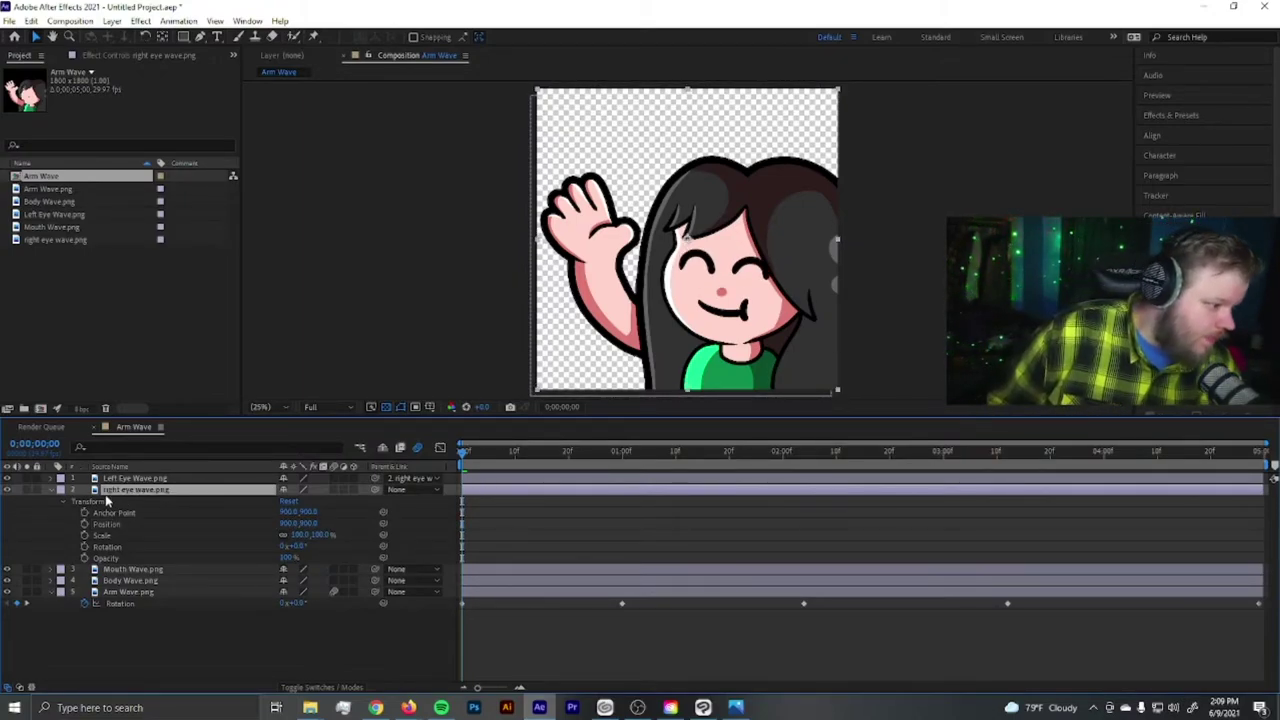
Scrub to check the parented eyes, collapse the right eye layer, and select the arm's Rotation keyframes
{"action": "key", "text": "p"}
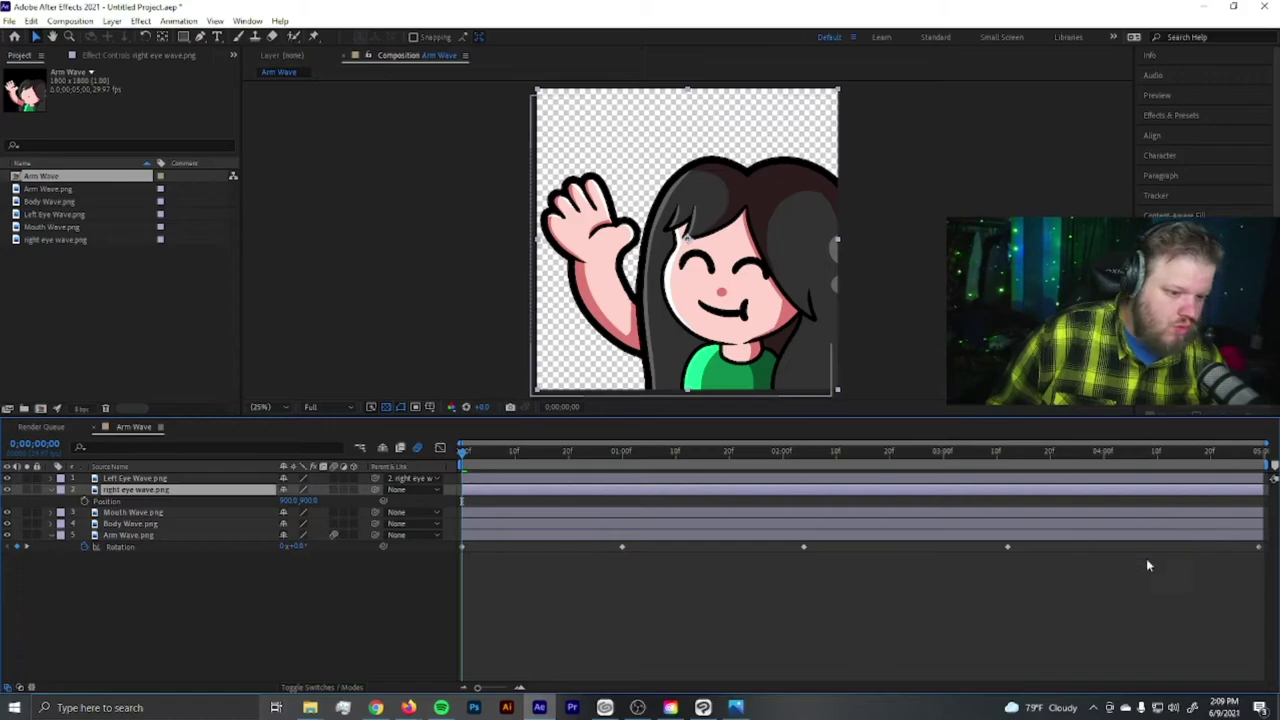
{"action": "left_click_drag", "start_coordinate": [1158, 450], "coordinate": [415, 480]}
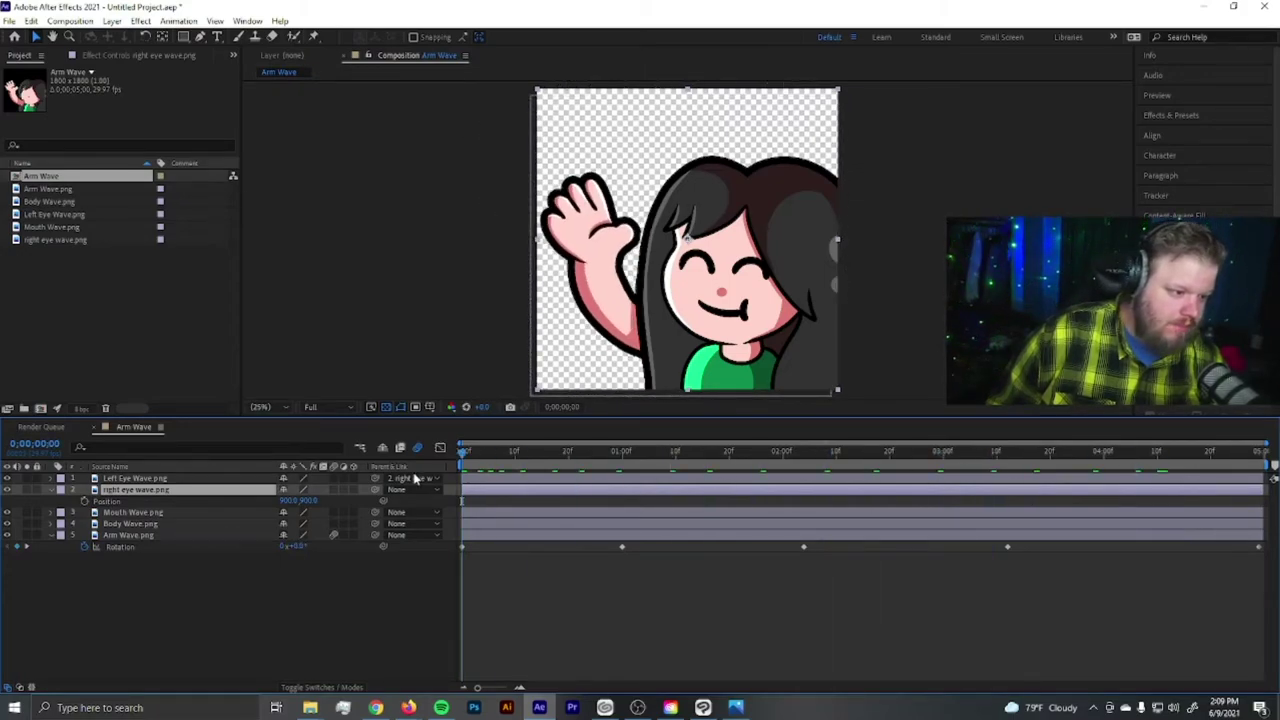
{"action": "left_click", "coordinate": [465, 573]}
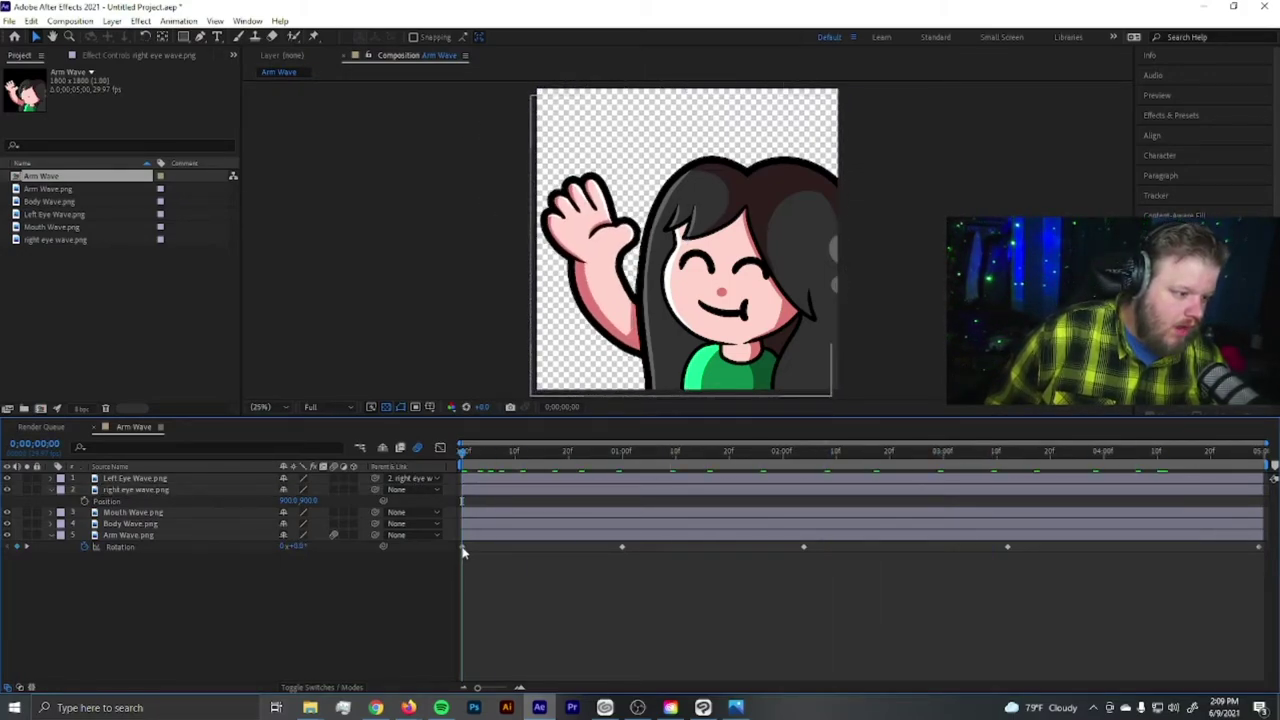
{"action": "left_click", "coordinate": [50, 489]}
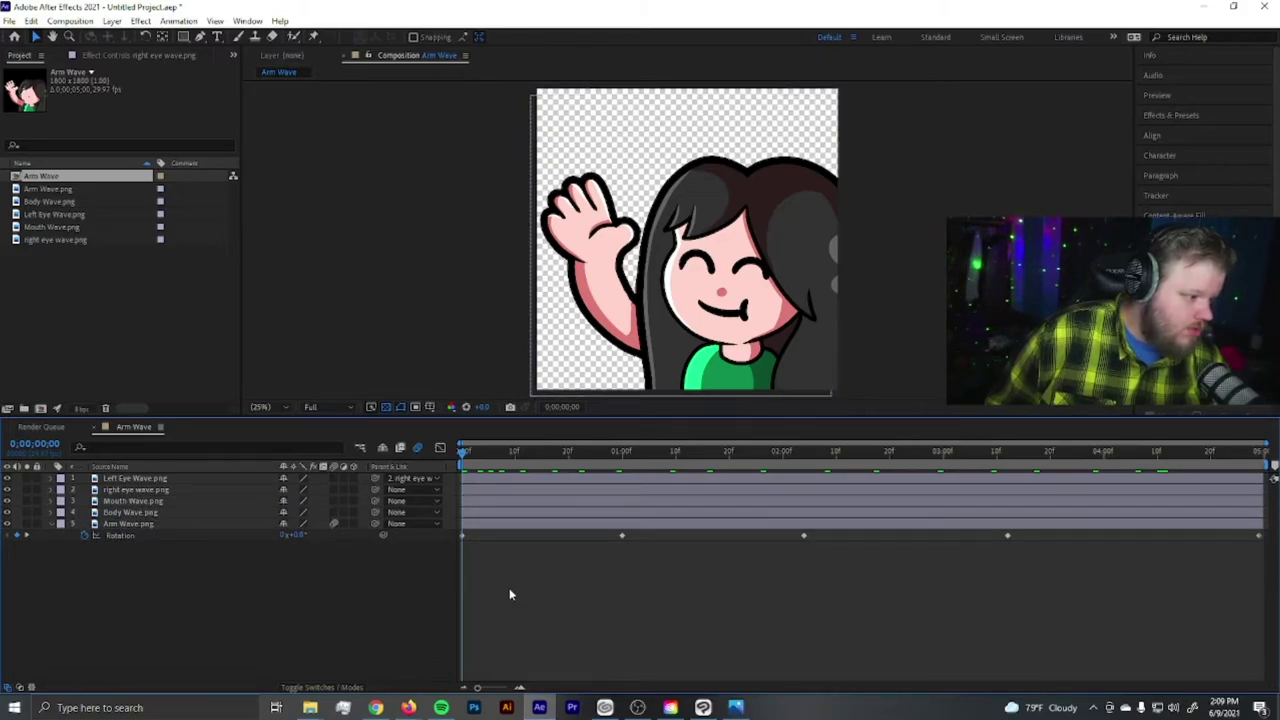
{"action": "left_click_drag", "start_coordinate": [461, 551], "coordinate": [1262, 540]}
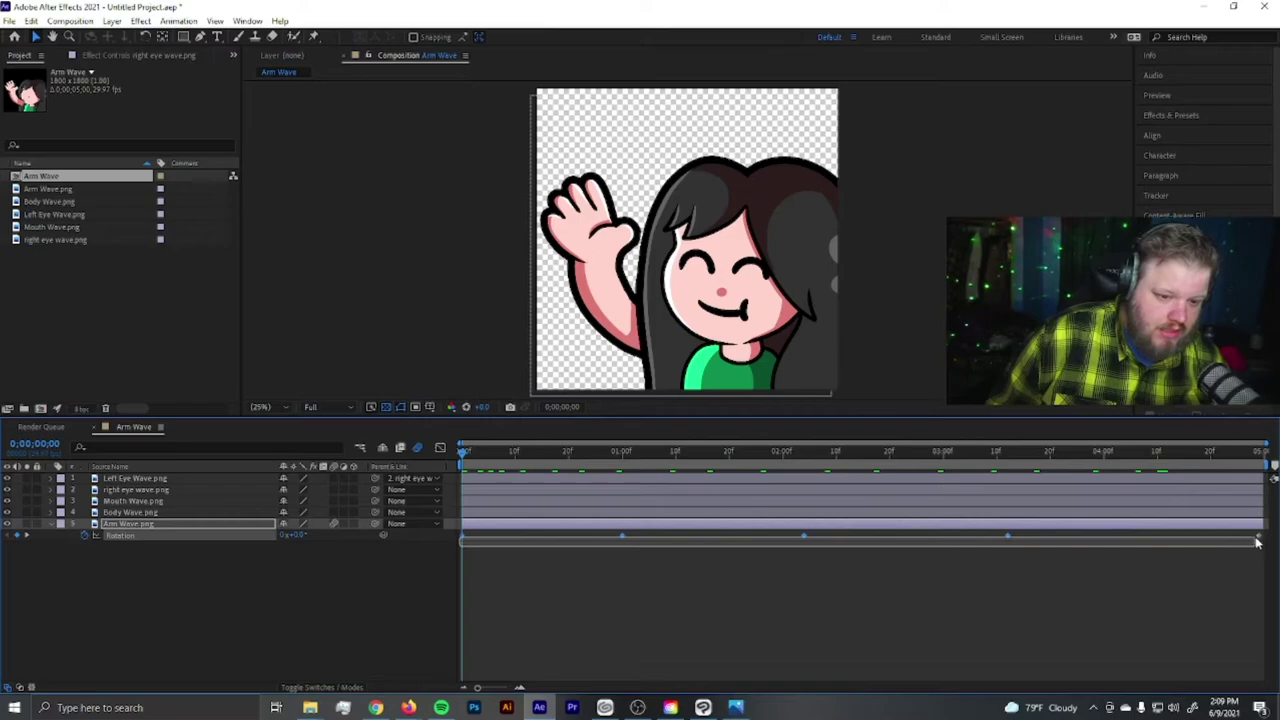
Apply Easy Ease to the selected arm Rotation keyframes and preview the eased wave
{"action": "right_click", "coordinate": [1262, 540]}
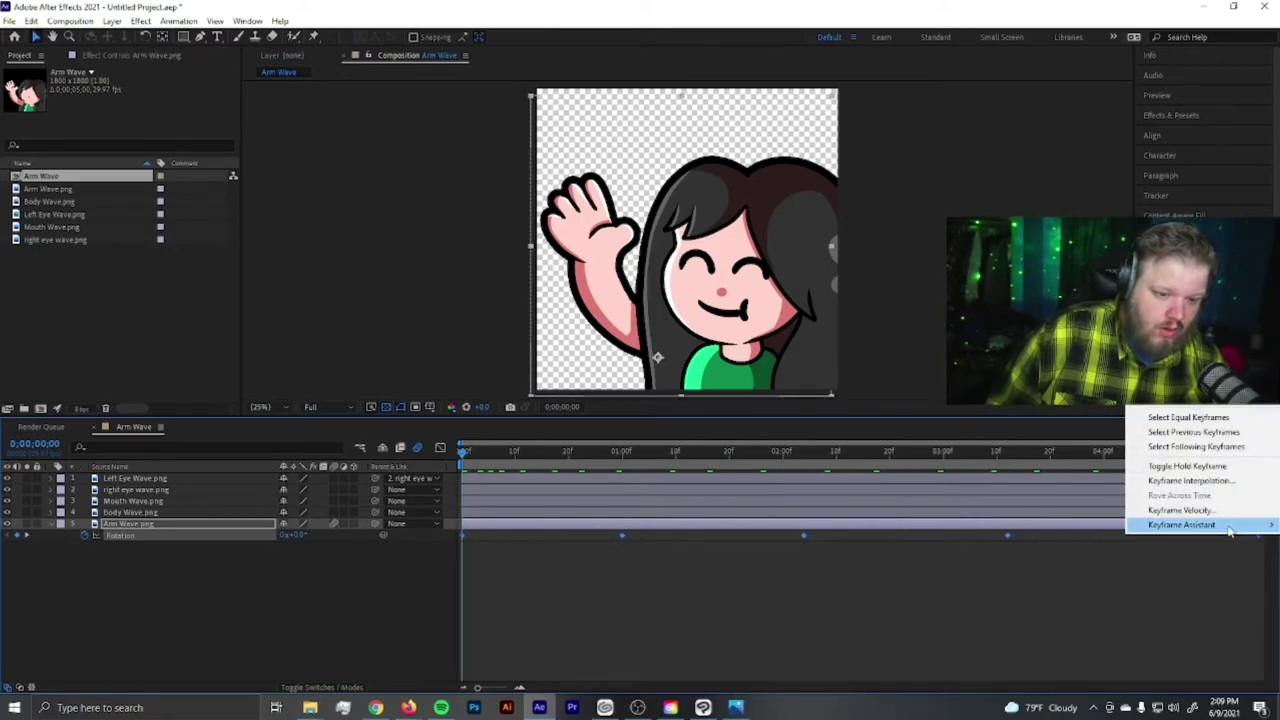
{"action": "mouse_move", "coordinate": [1229, 532]}
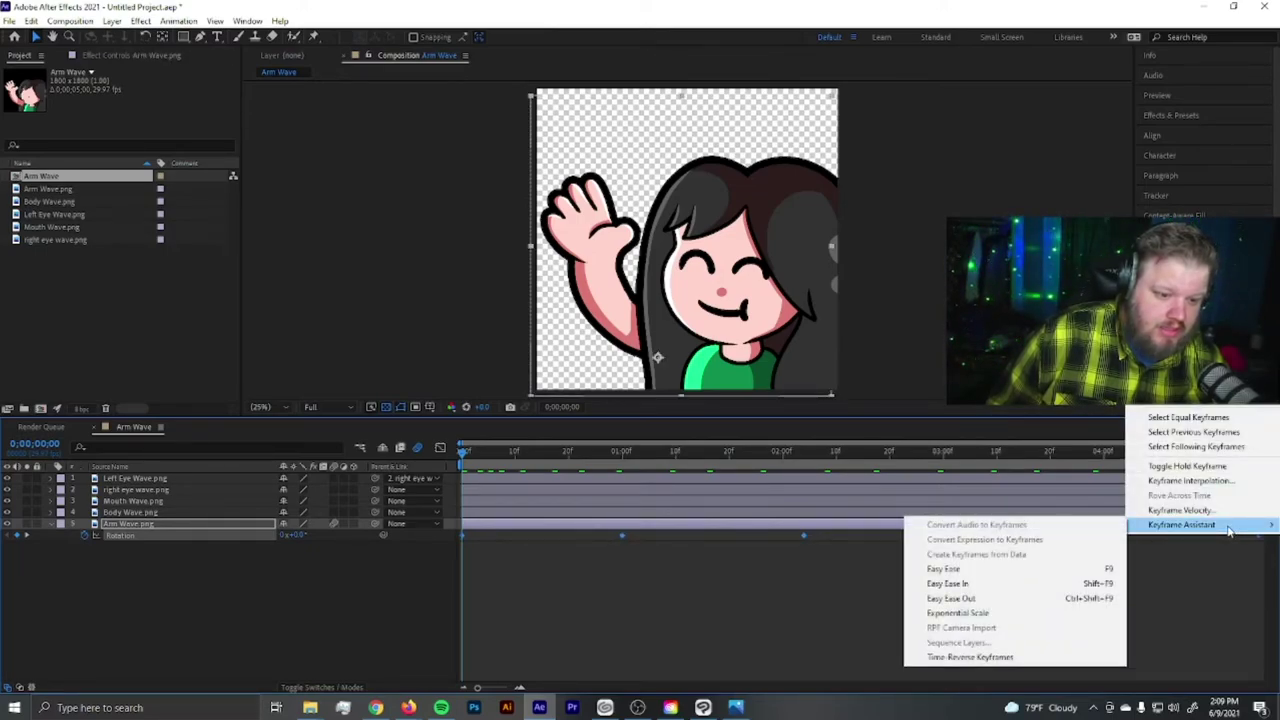
{"action": "left_click", "coordinate": [996, 568]}
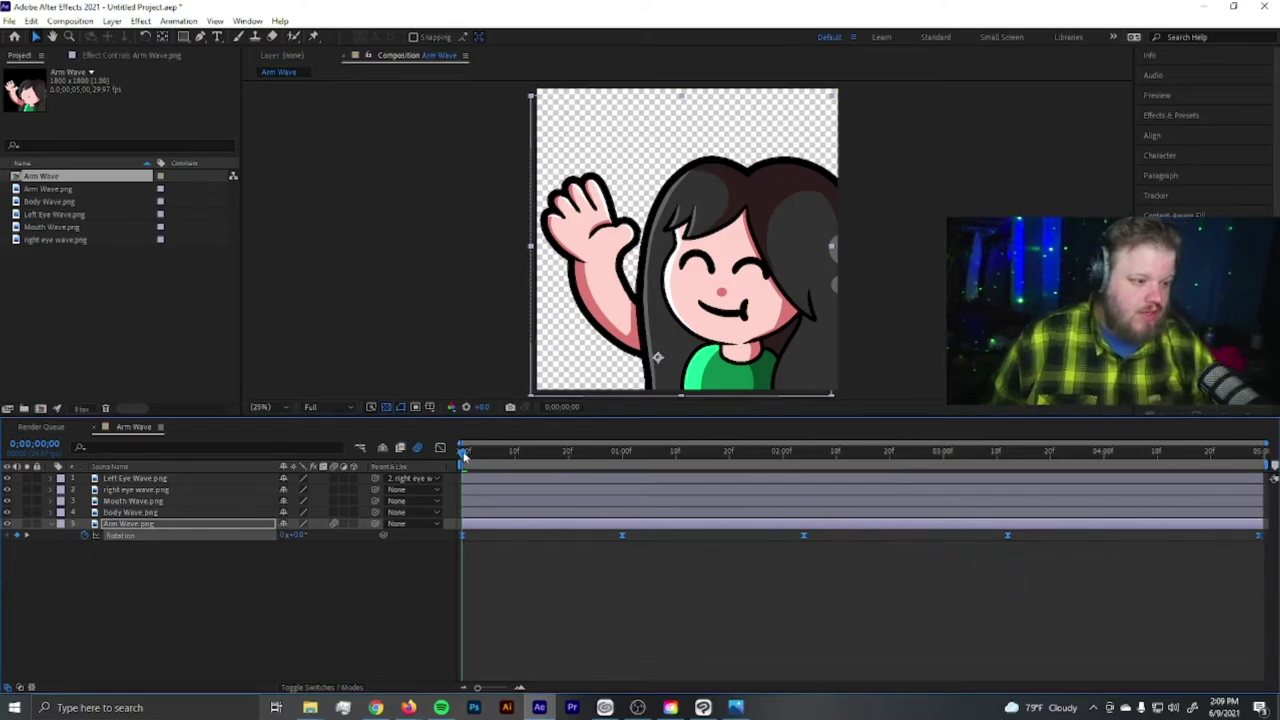
{"action": "left_click_drag", "start_coordinate": [463, 453], "coordinate": [614, 467]}
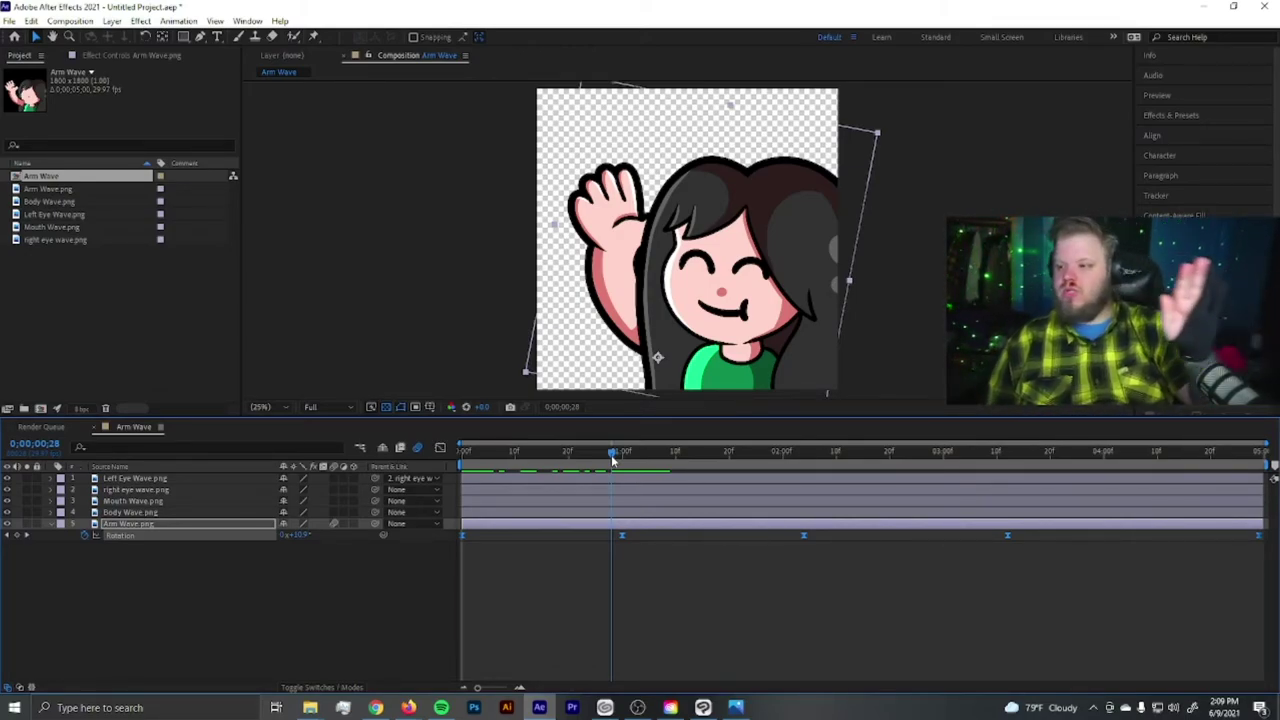
{"action": "key", "text": "space"}
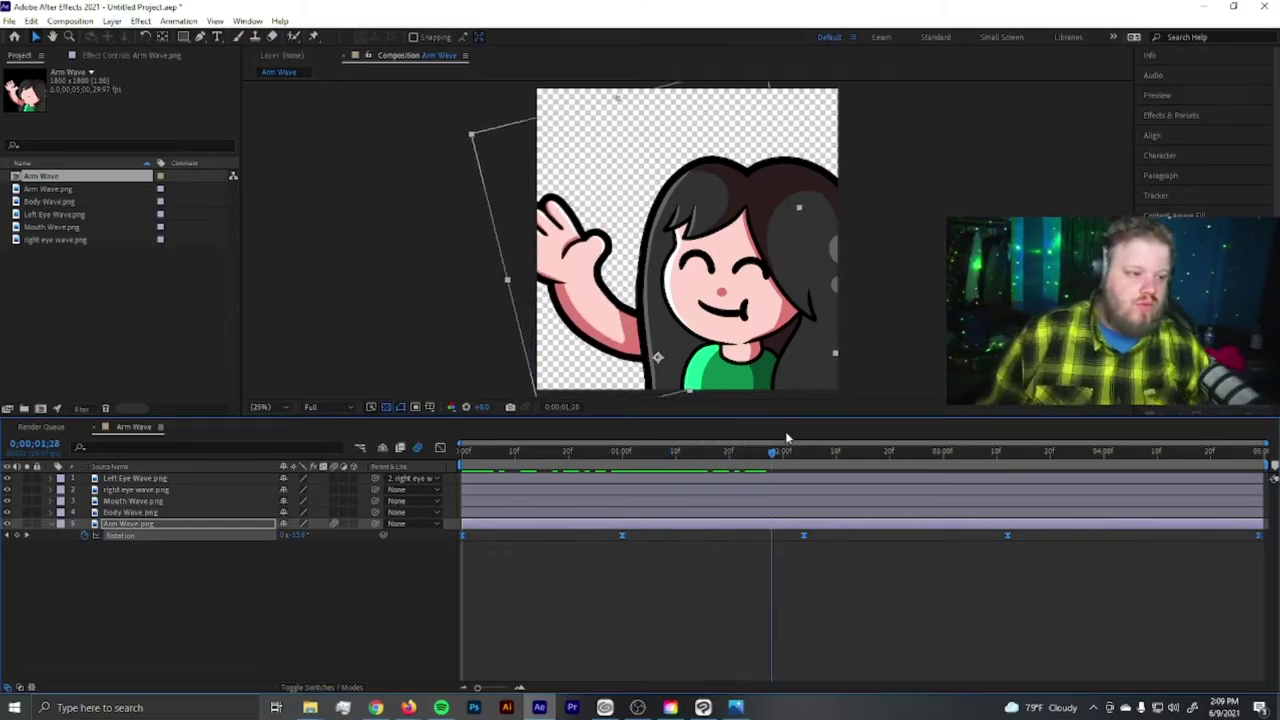
{"action": "left_click", "coordinate": [828, 451]}
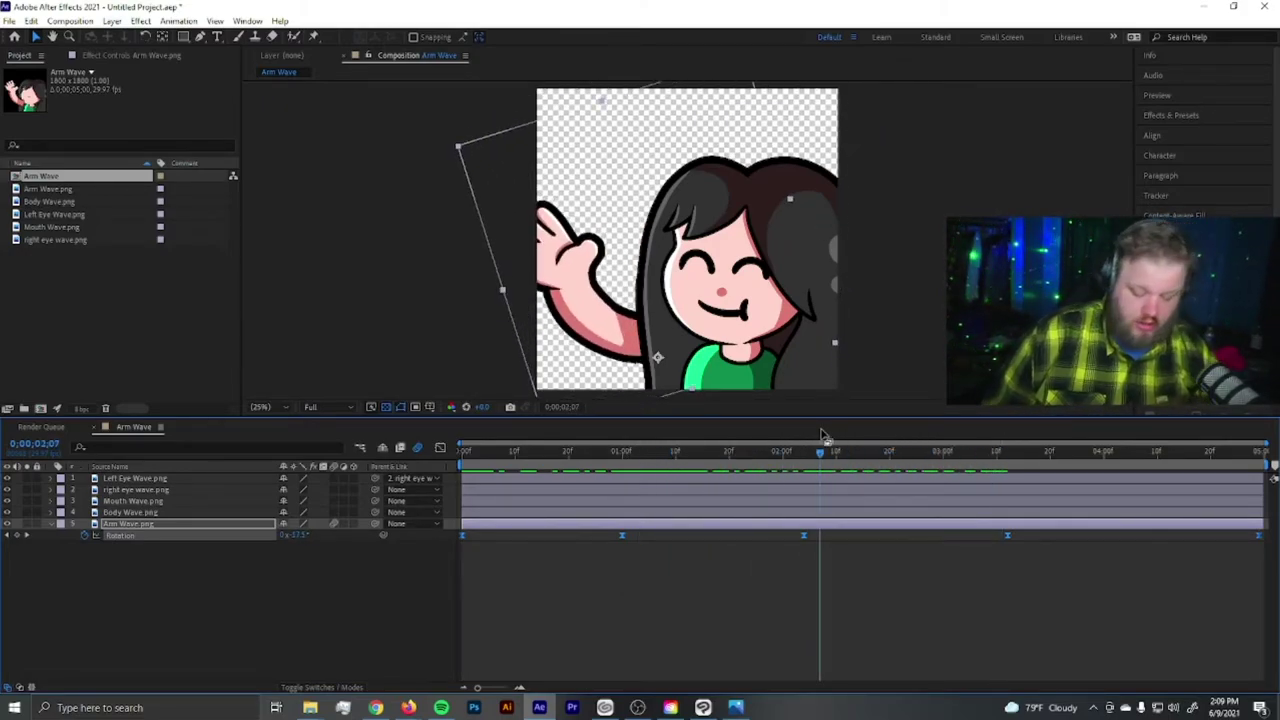
{"action": "key", "text": "Home"}
{"action": "left_click_drag", "start_coordinate": [465, 451], "coordinate": [645, 447]}
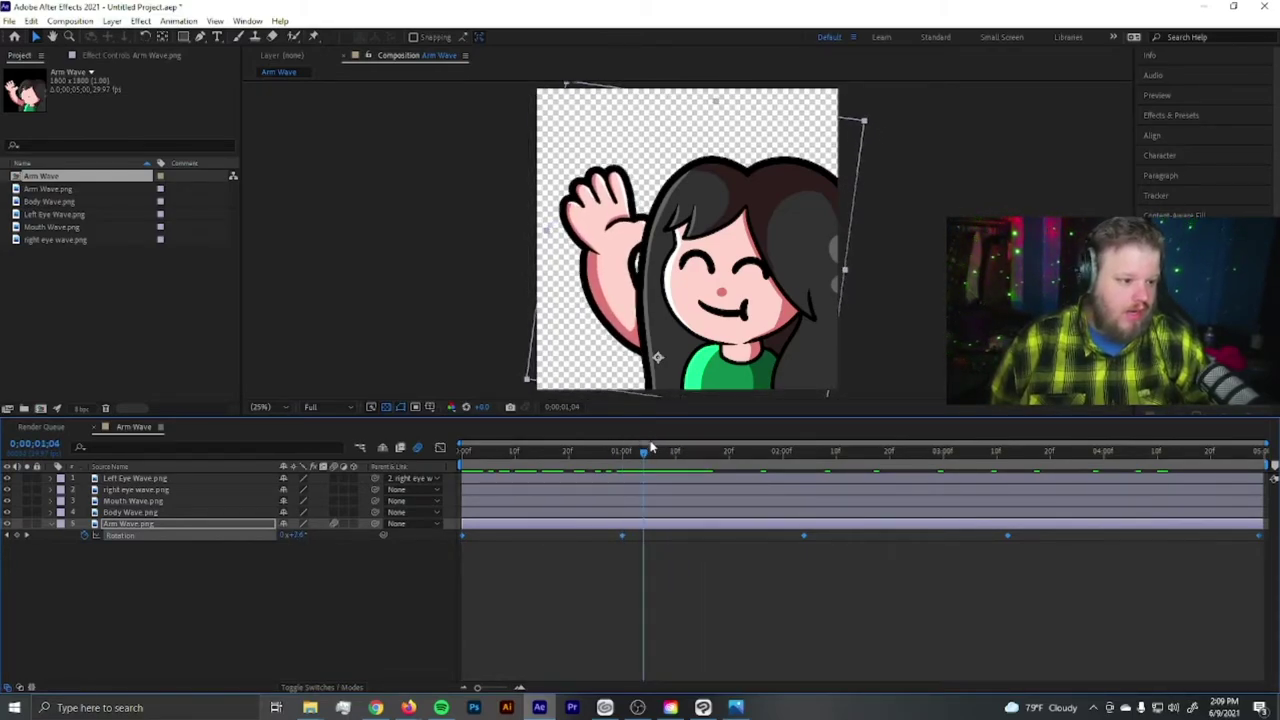
Reapply Easy Ease to the Rotation keyframes, scrub to about one second, and select the right eye wave layer
{"action": "right_click", "coordinate": [623, 535]}
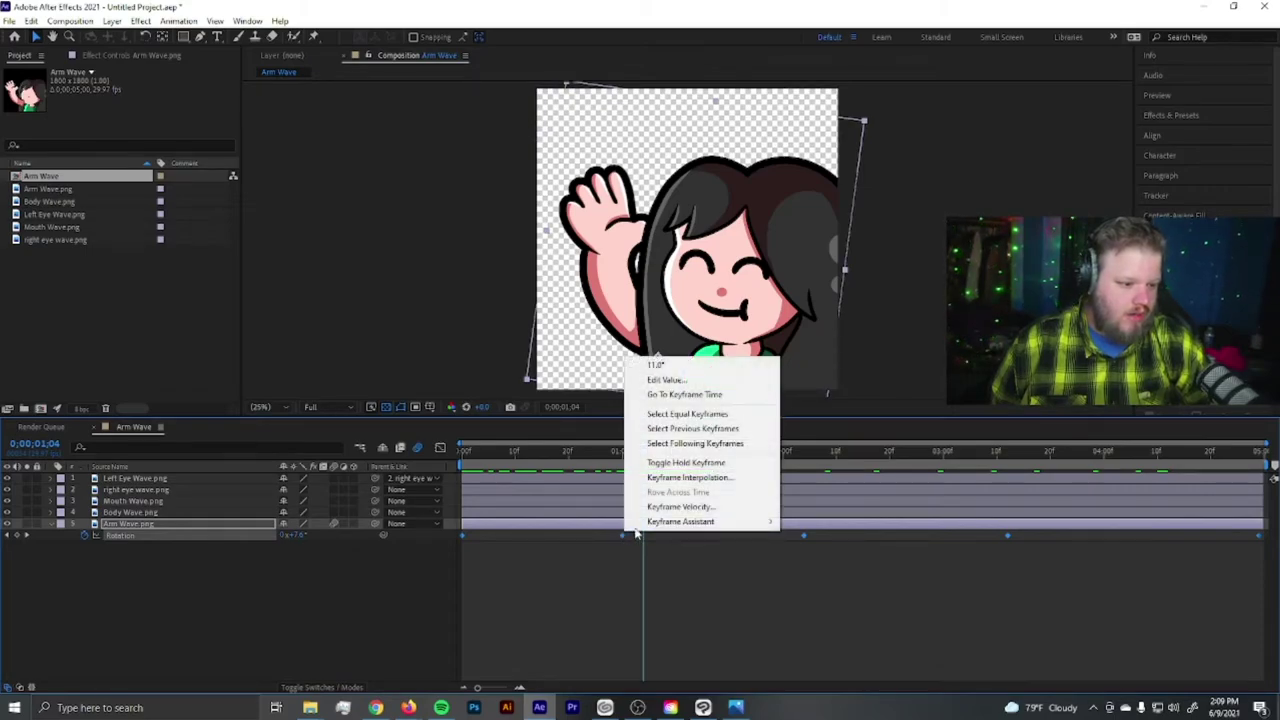
{"action": "mouse_move", "coordinate": [700, 521]}
{"action": "left_click", "coordinate": [816, 565]}
{"action": "left_click_drag", "start_coordinate": [586, 451], "coordinate": [130, 497]}
{"action": "left_click", "coordinate": [134, 490]}
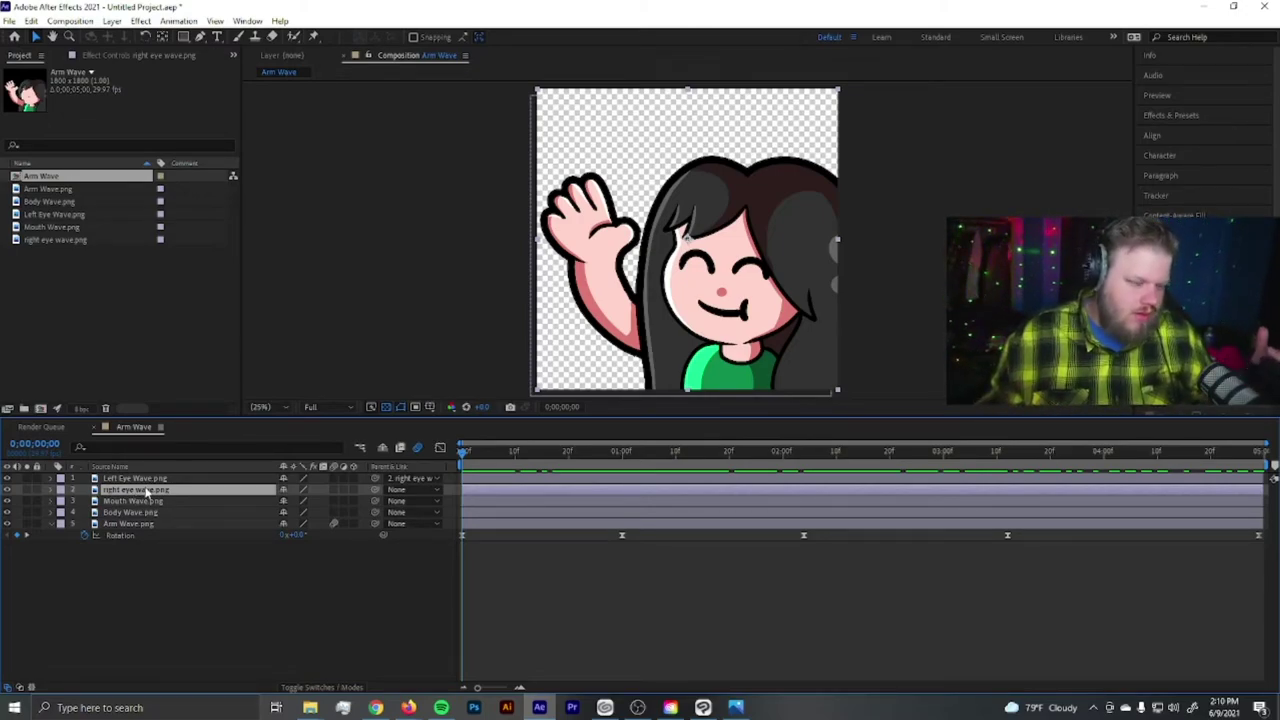
Select the right eye wave layer and start Position keyframing at the beginning
{"action": "left_click_drag", "start_coordinate": [490, 457], "coordinate": [428, 459]}
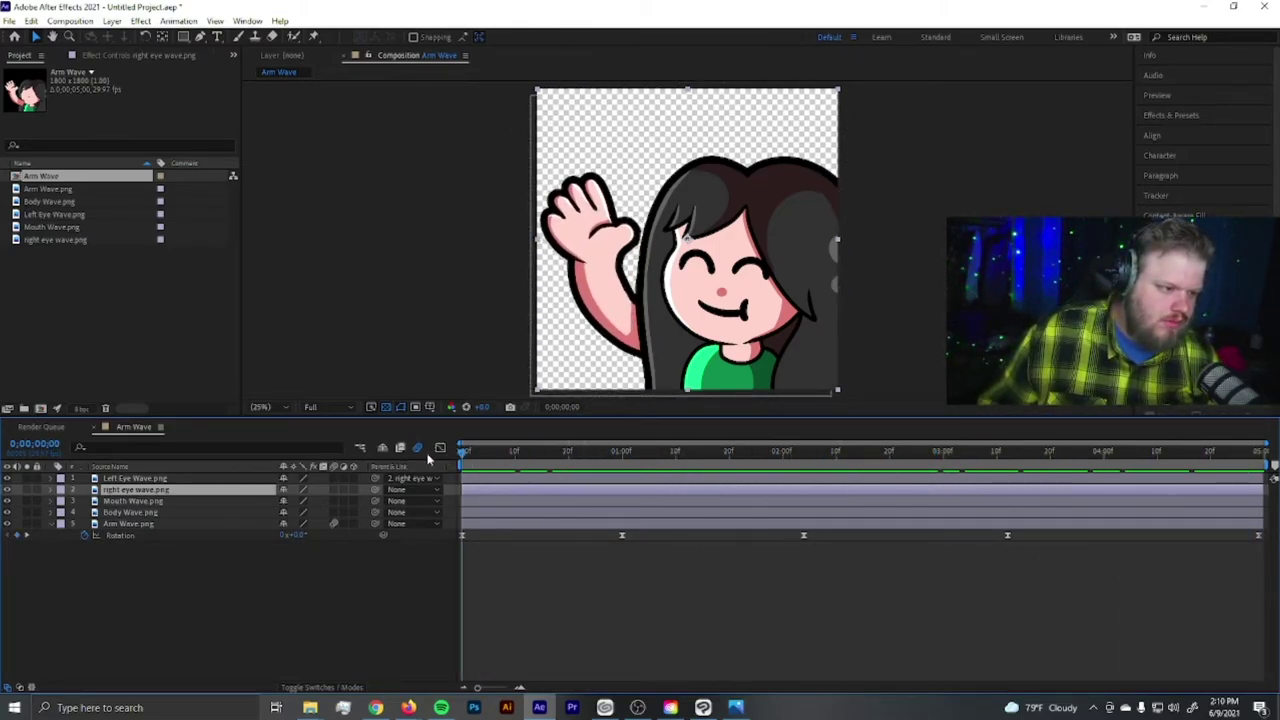
{"action": "left_click", "coordinate": [118, 490]}
{"action": "key", "text": "Return"}
{"action": "key", "text": "p"}
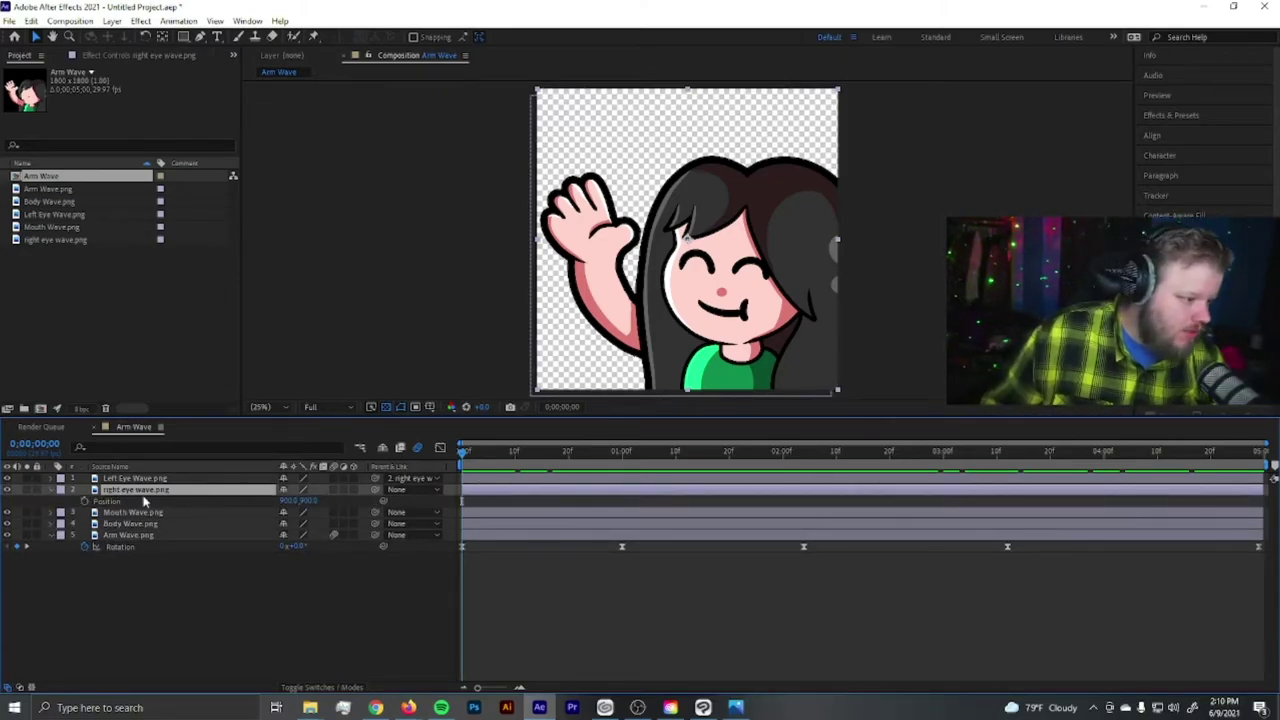
{"action": "left_click", "coordinate": [84, 502]}
Lower the right eye at 0;00;02;04, add a Position keyframe at the end, and preview
{"action": "left_click_drag", "start_coordinate": [795, 452], "coordinate": [802, 458]}
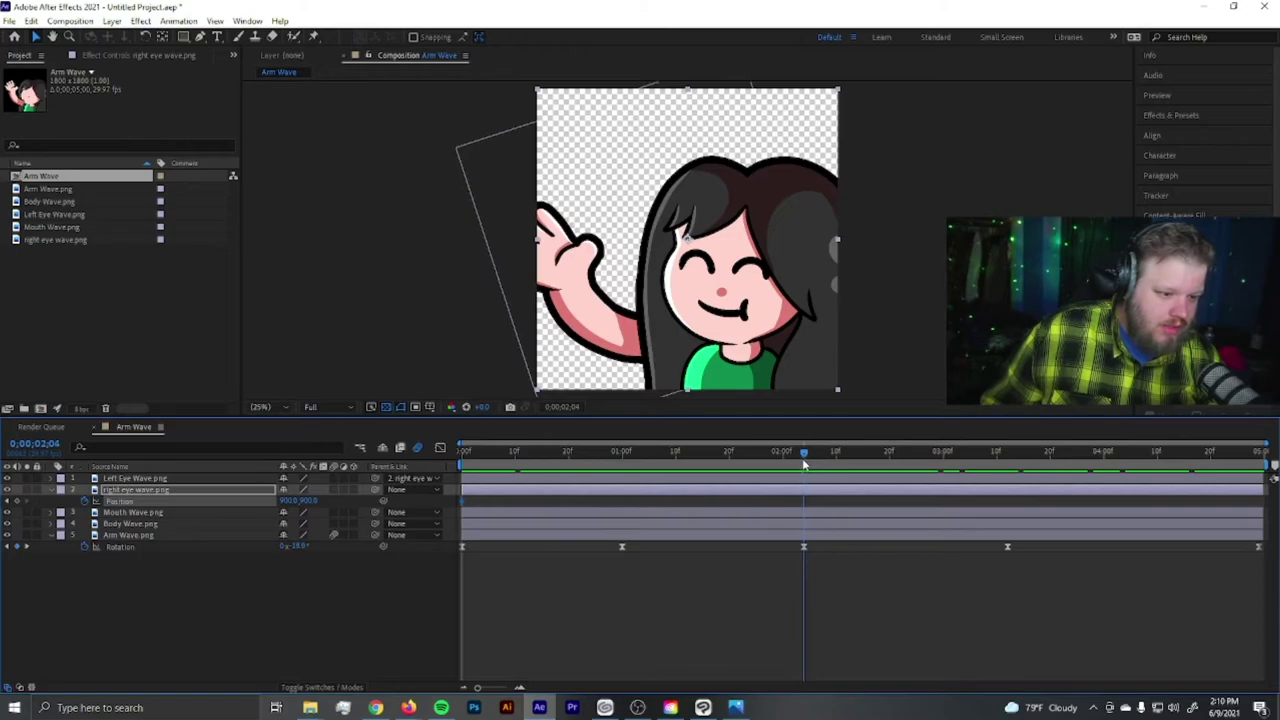
{"action": "mouse_move", "coordinate": [806, 552]}
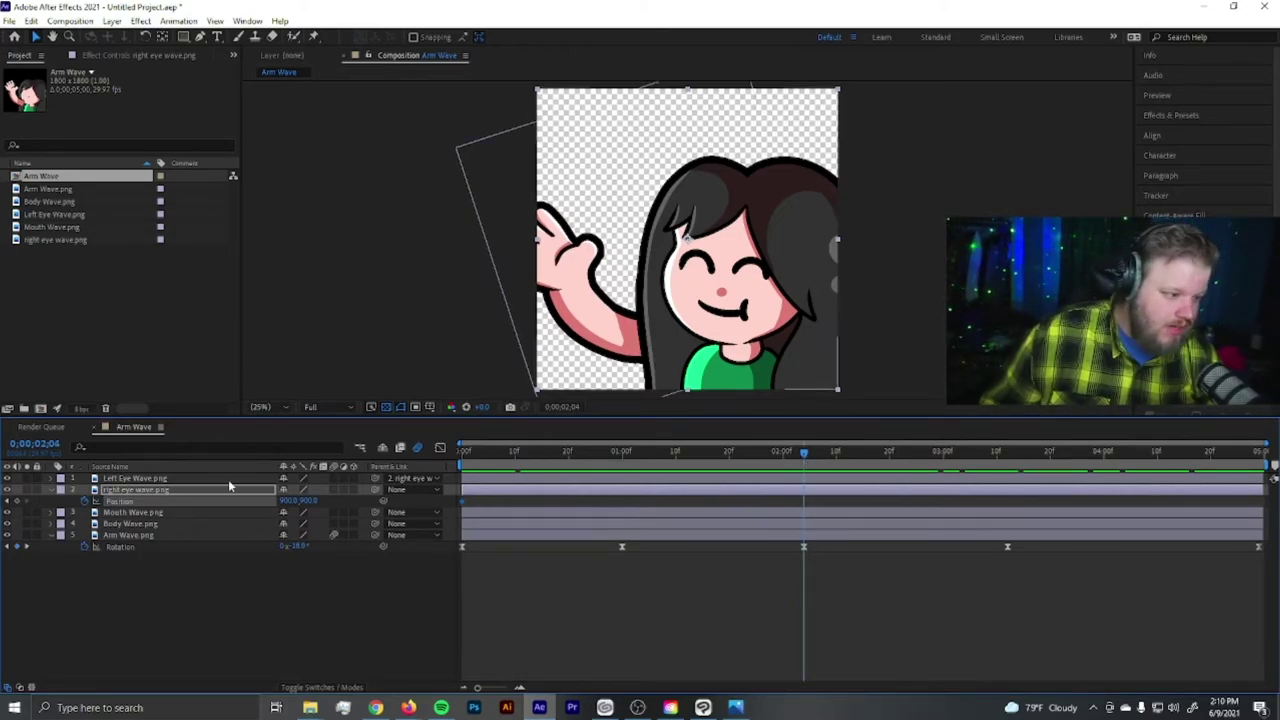
{"action": "left_click_drag", "start_coordinate": [308, 501], "coordinate": [617, 498]}
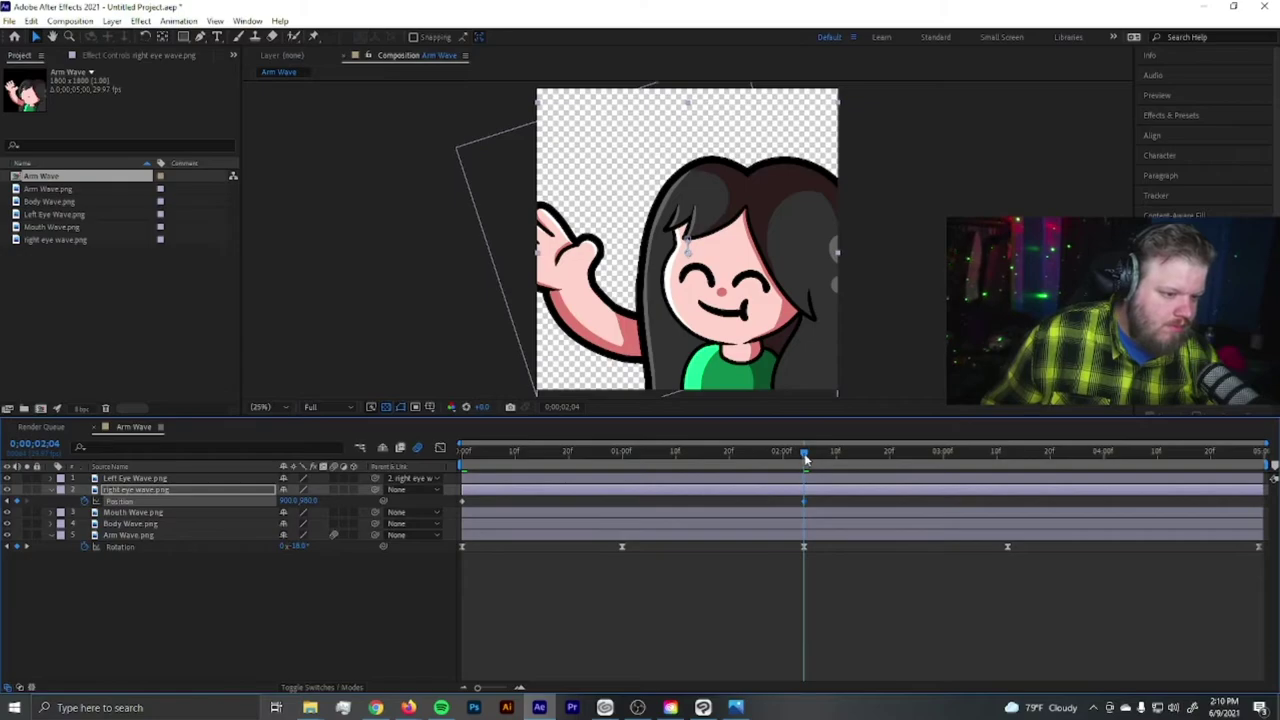
{"action": "left_click_drag", "start_coordinate": [805, 458], "coordinate": [462, 458]}
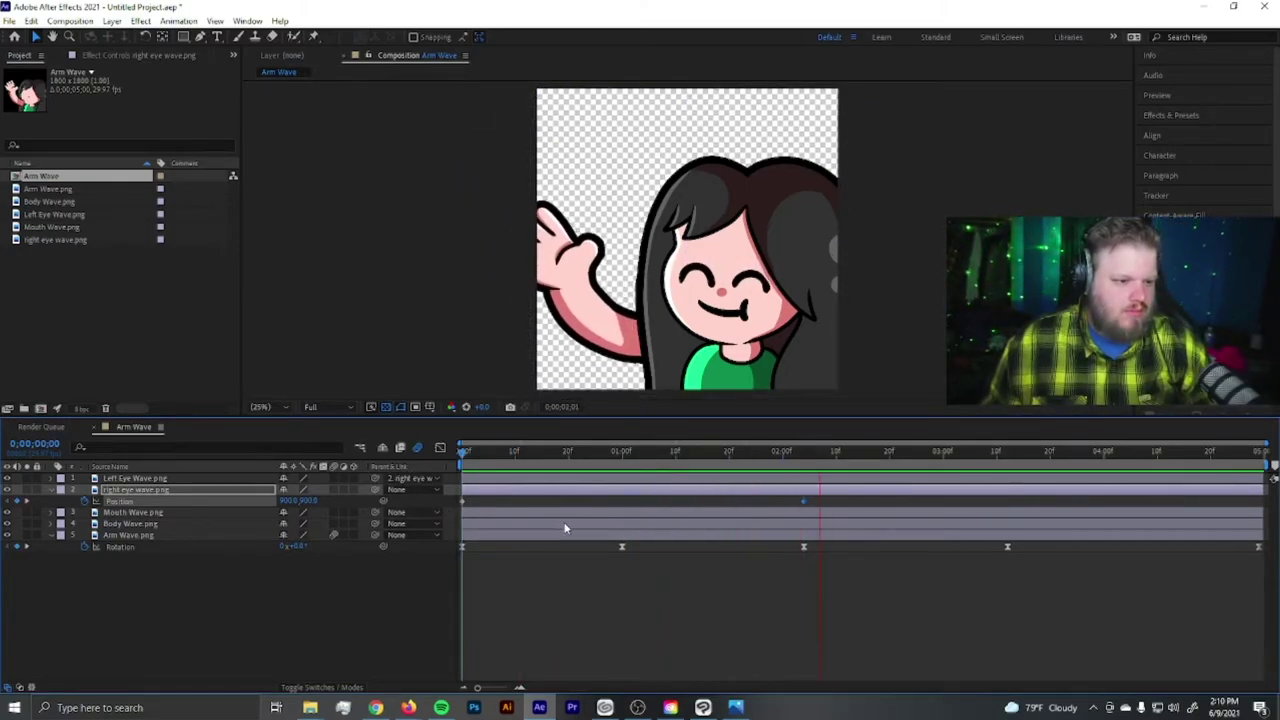
{"action": "key", "text": "space"}
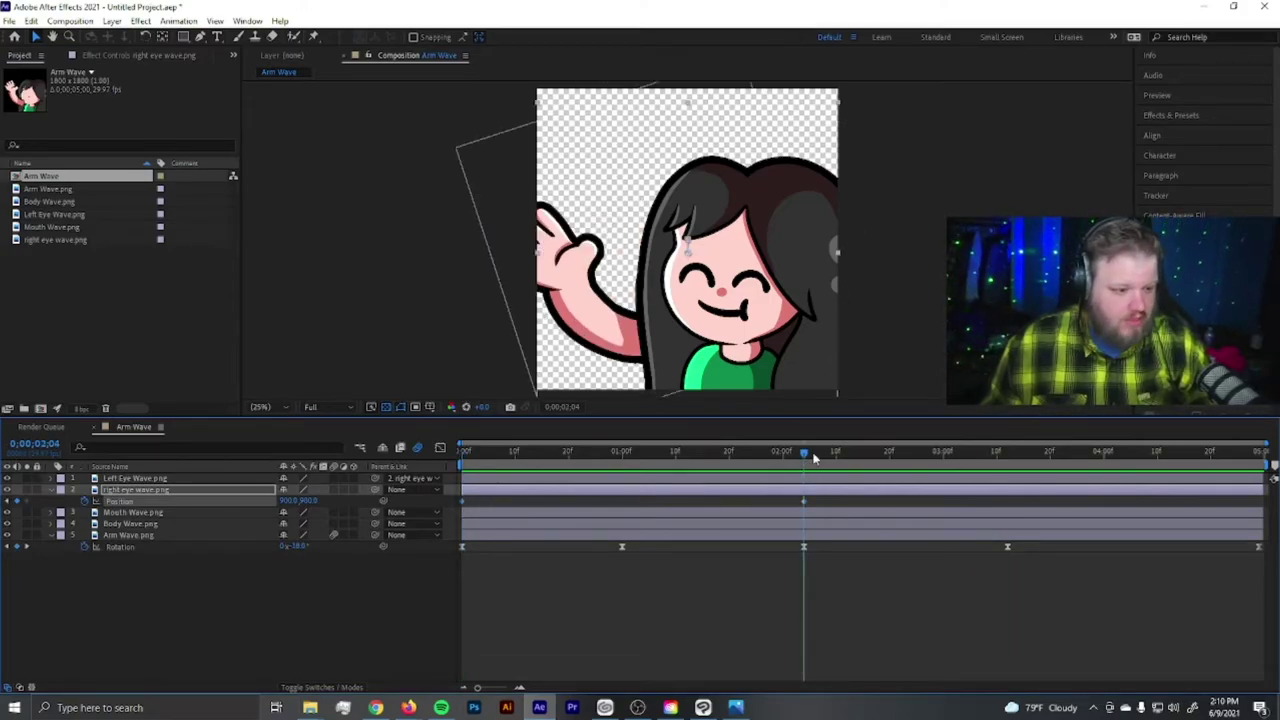
{"action": "left_click_drag", "start_coordinate": [805, 455], "coordinate": [1252, 451]}
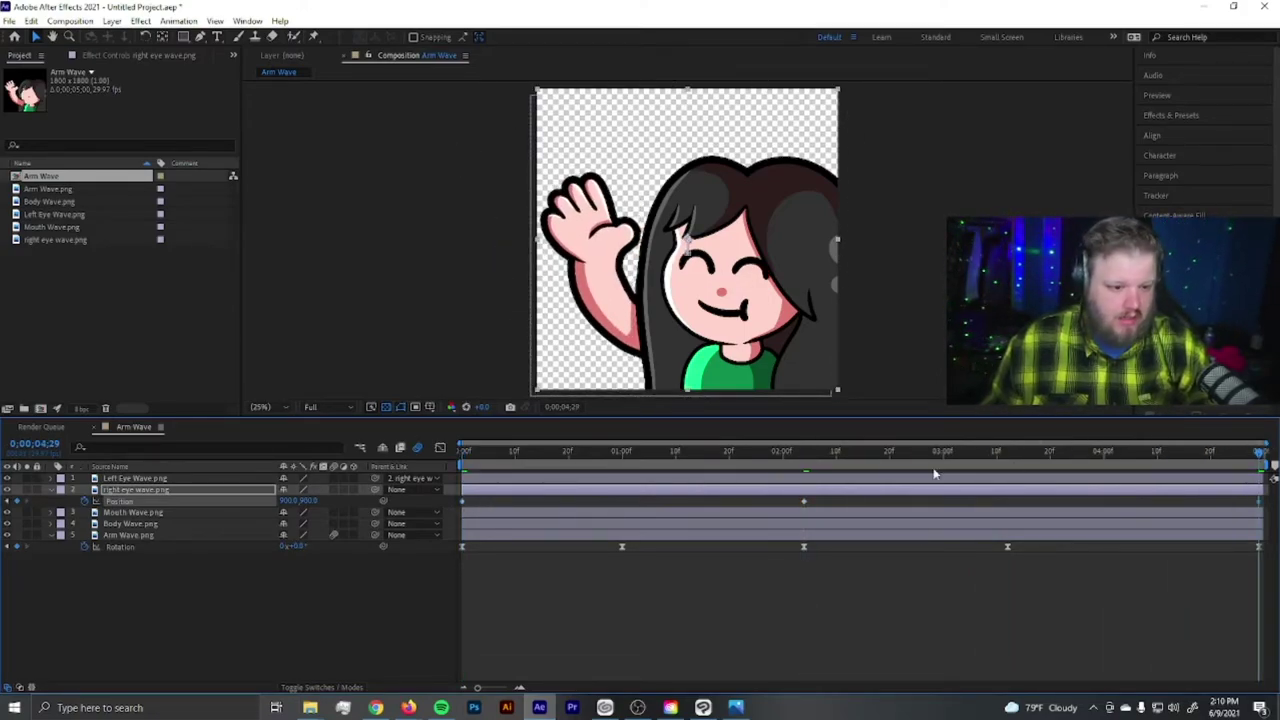
{"action": "key", "text": "space"}
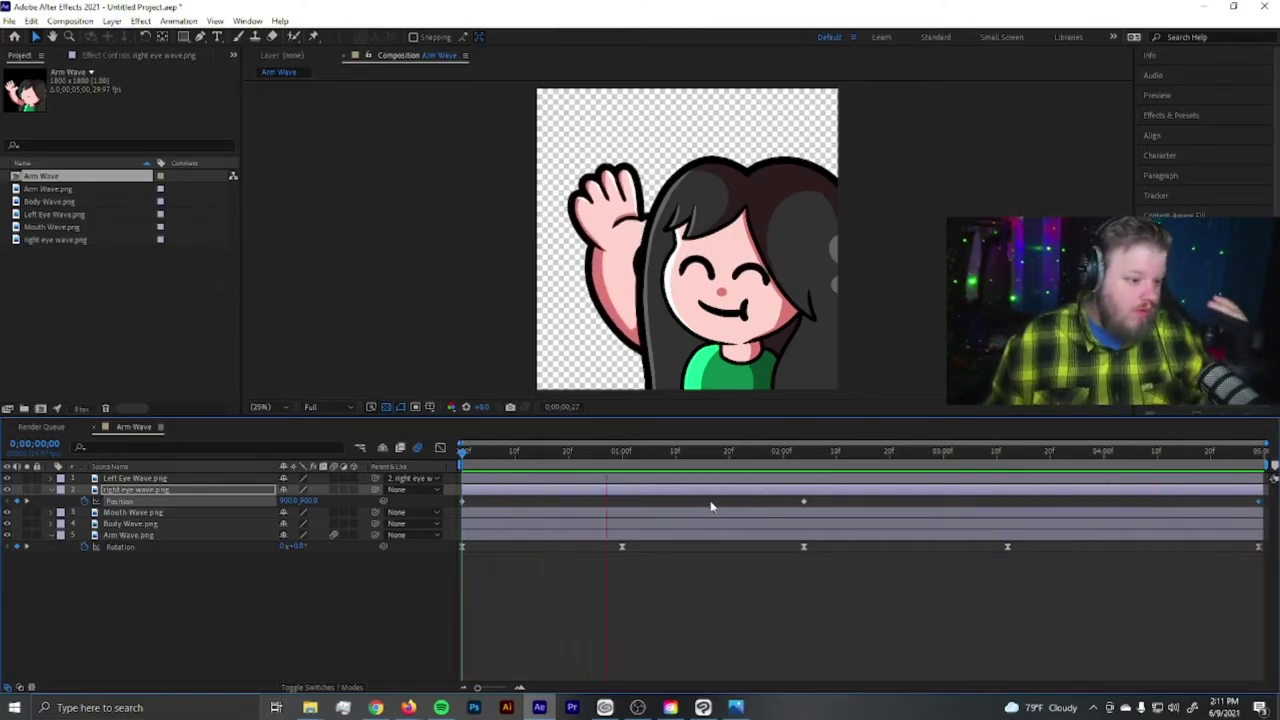
{"action": "key", "text": "space"}
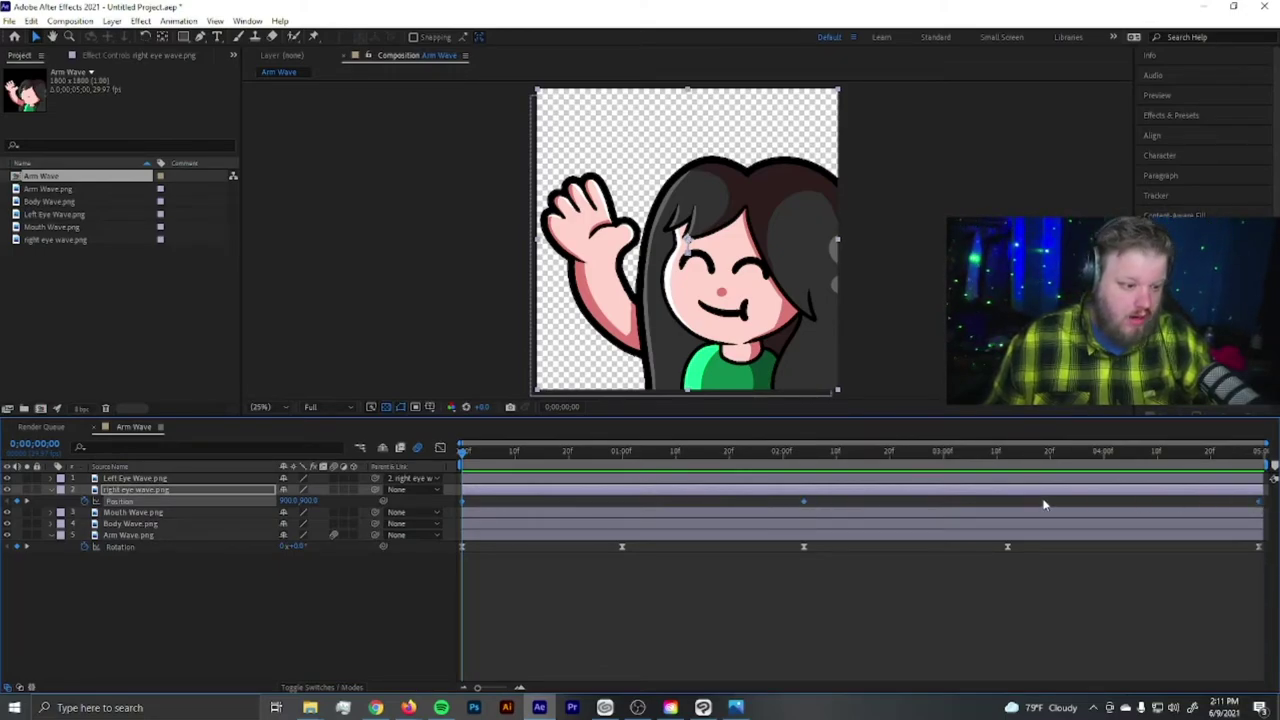
Apply Easy Ease to the right eye's Position keyframe at 0;00;02;04 and preview the result
{"action": "right_click", "coordinate": [804, 501]}
{"action": "mouse_move", "coordinate": [836, 668]}
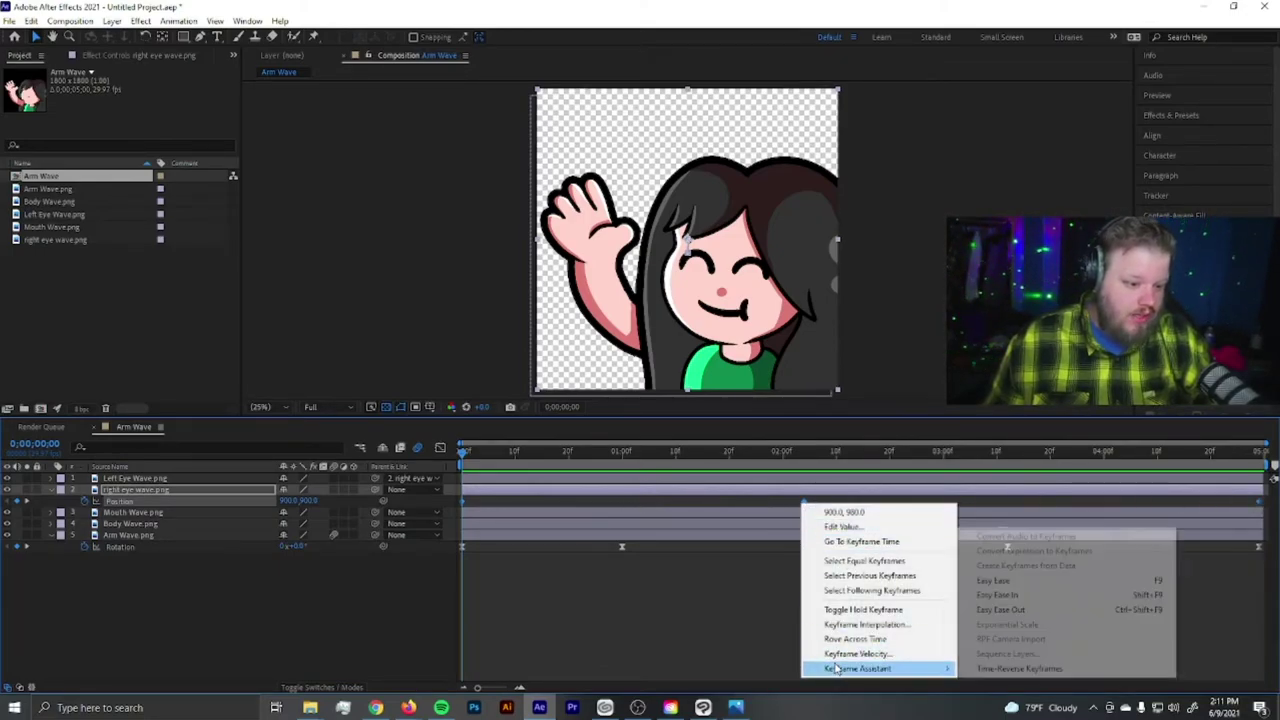
{"action": "left_click", "coordinate": [995, 581]}
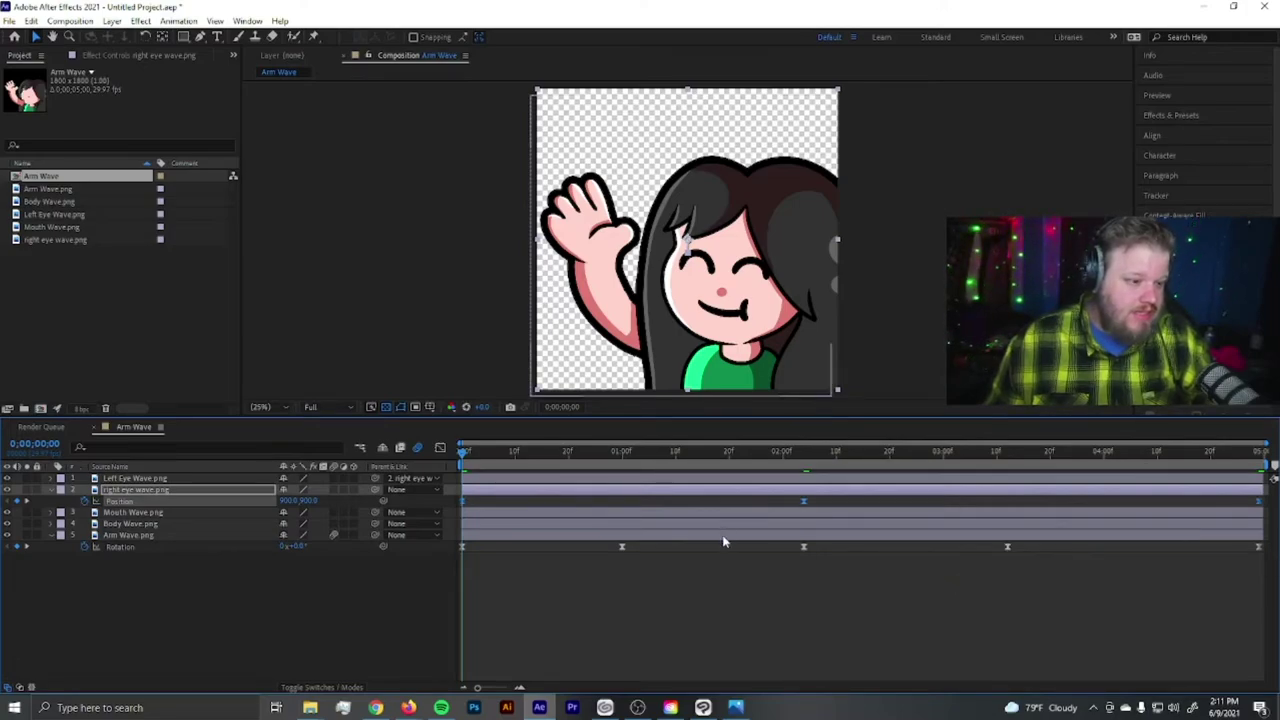
{"action": "key", "text": "space"}
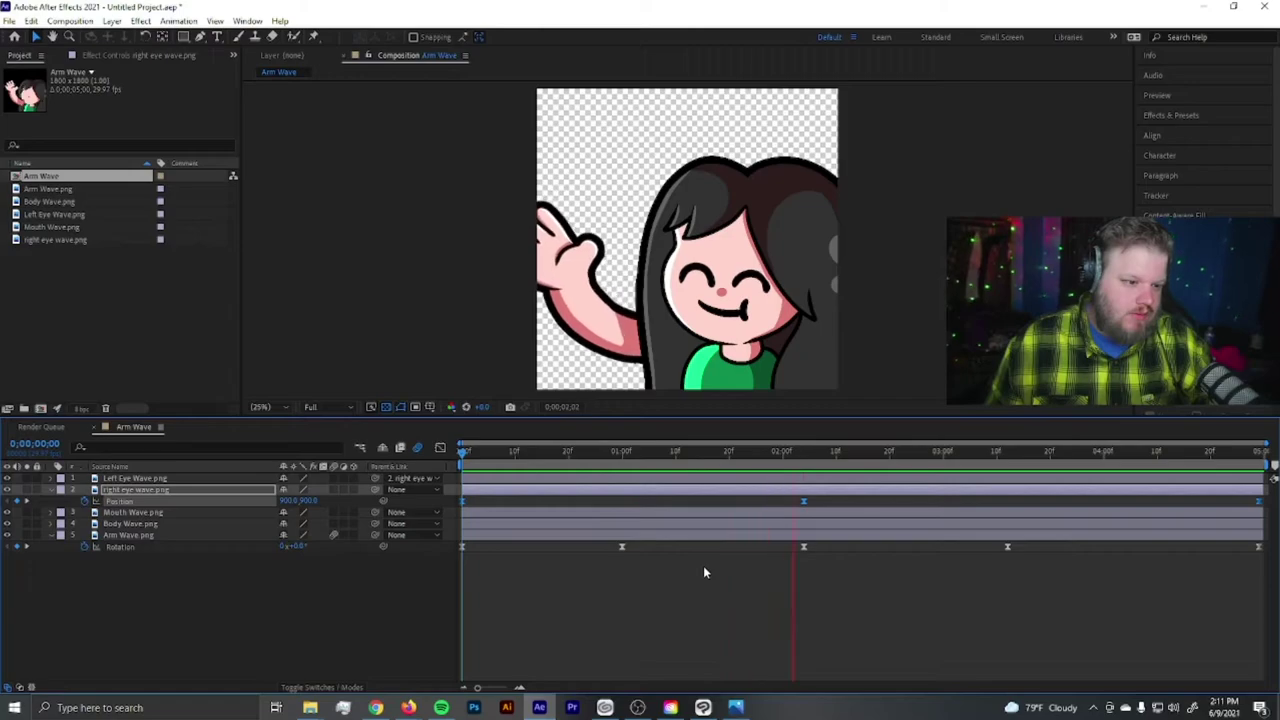
{"action": "key", "text": "space"}
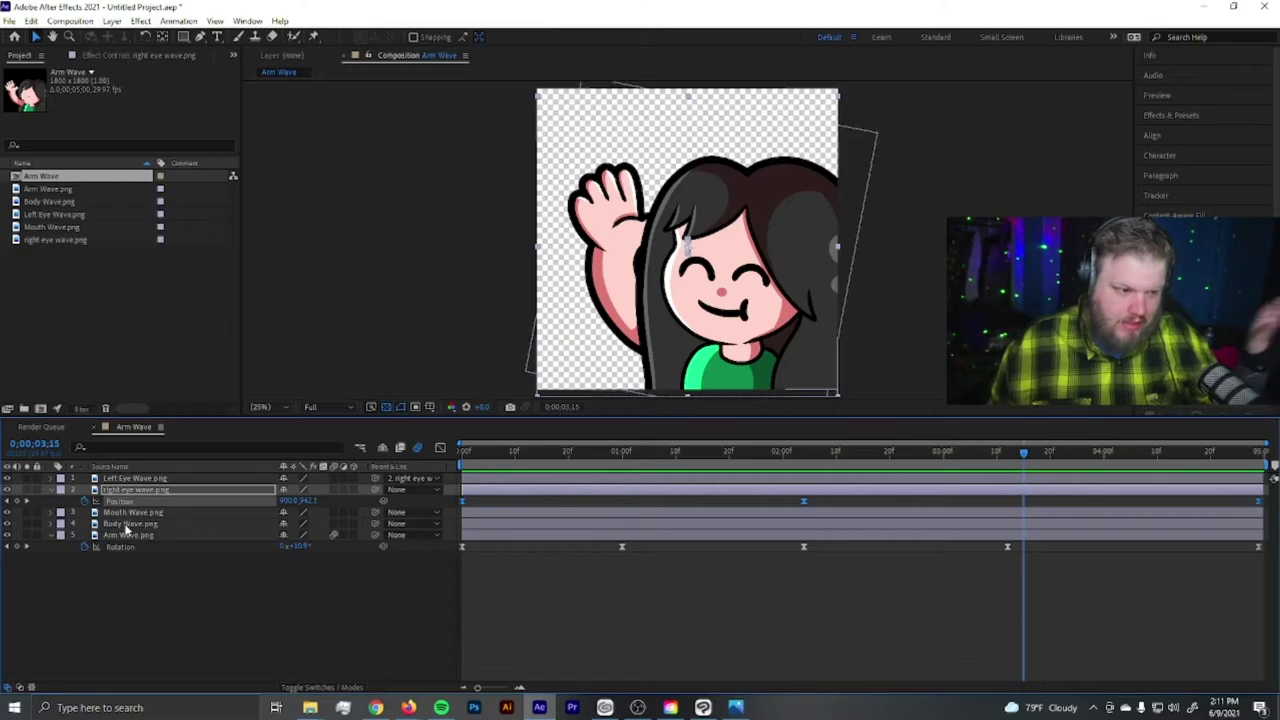
Select the Mouth Wave layer and hide the body, arm and both eye layers
{"action": "left_click", "coordinate": [54, 490]}
{"action": "left_click", "coordinate": [130, 500]}
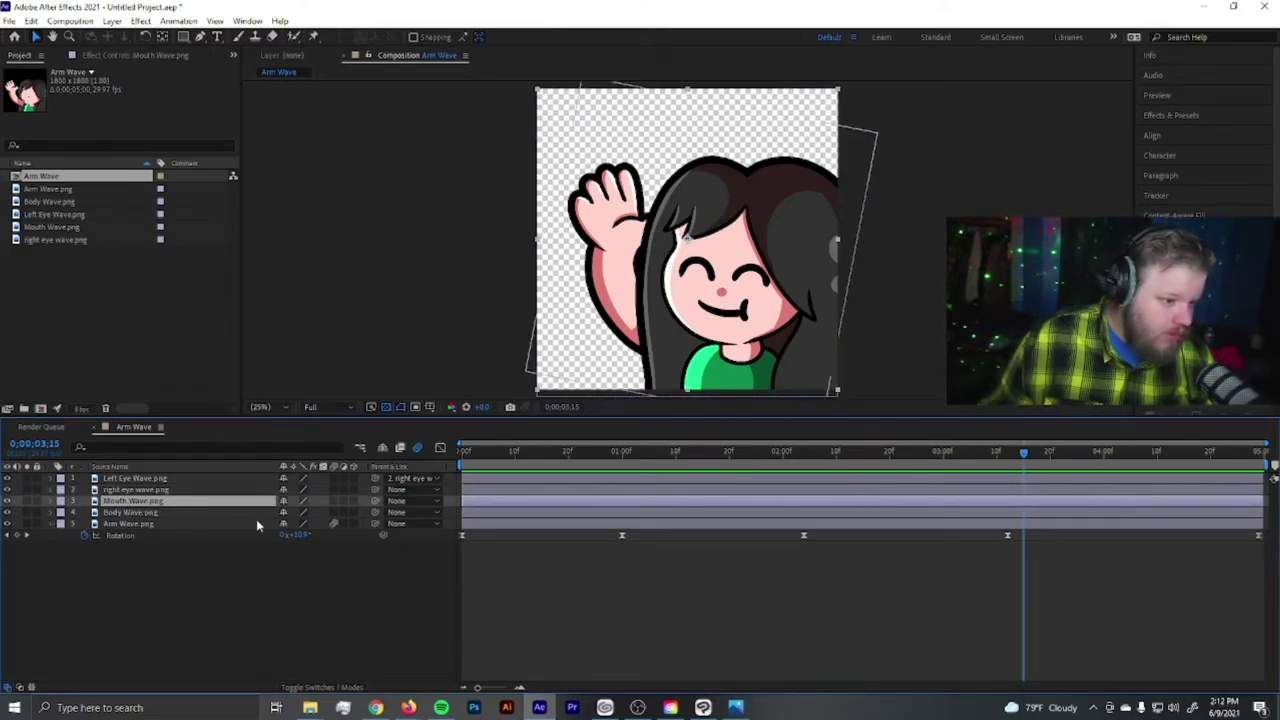
{"action": "left_click", "coordinate": [7, 512]}
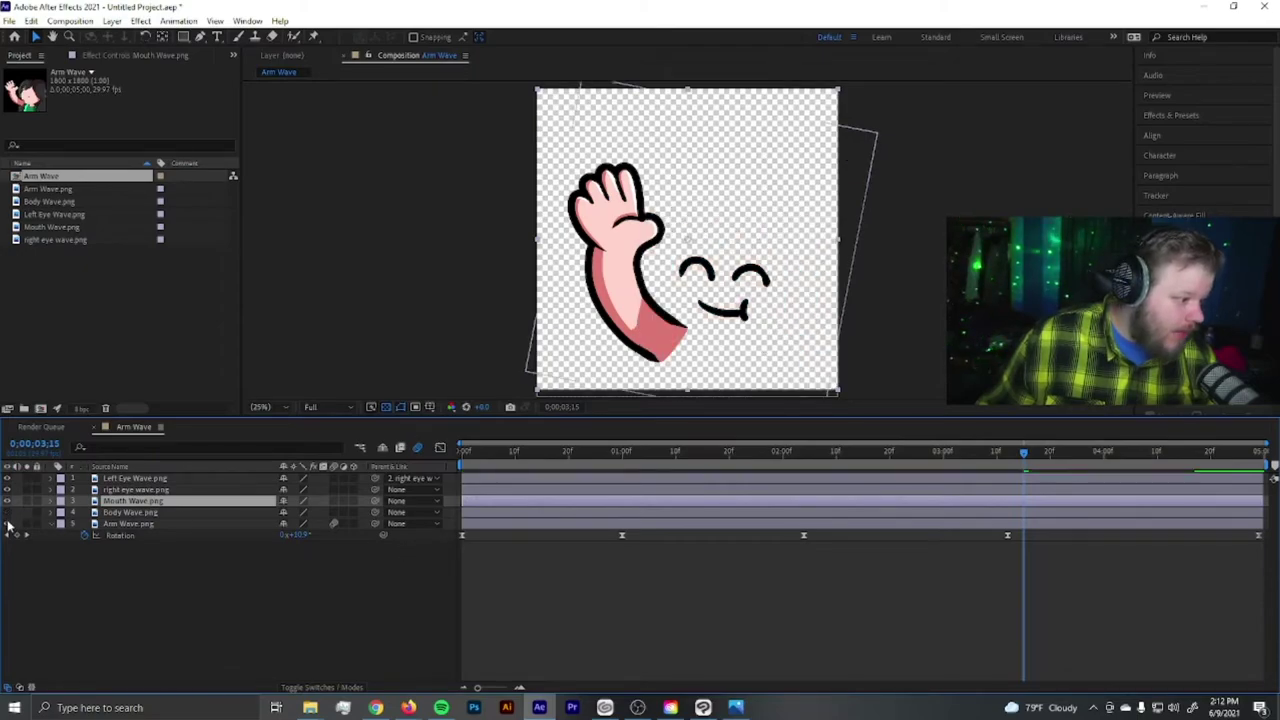
{"action": "left_click", "coordinate": [7, 523]}
{"action": "left_click", "coordinate": [7, 489]}
{"action": "left_click", "coordinate": [7, 478]}
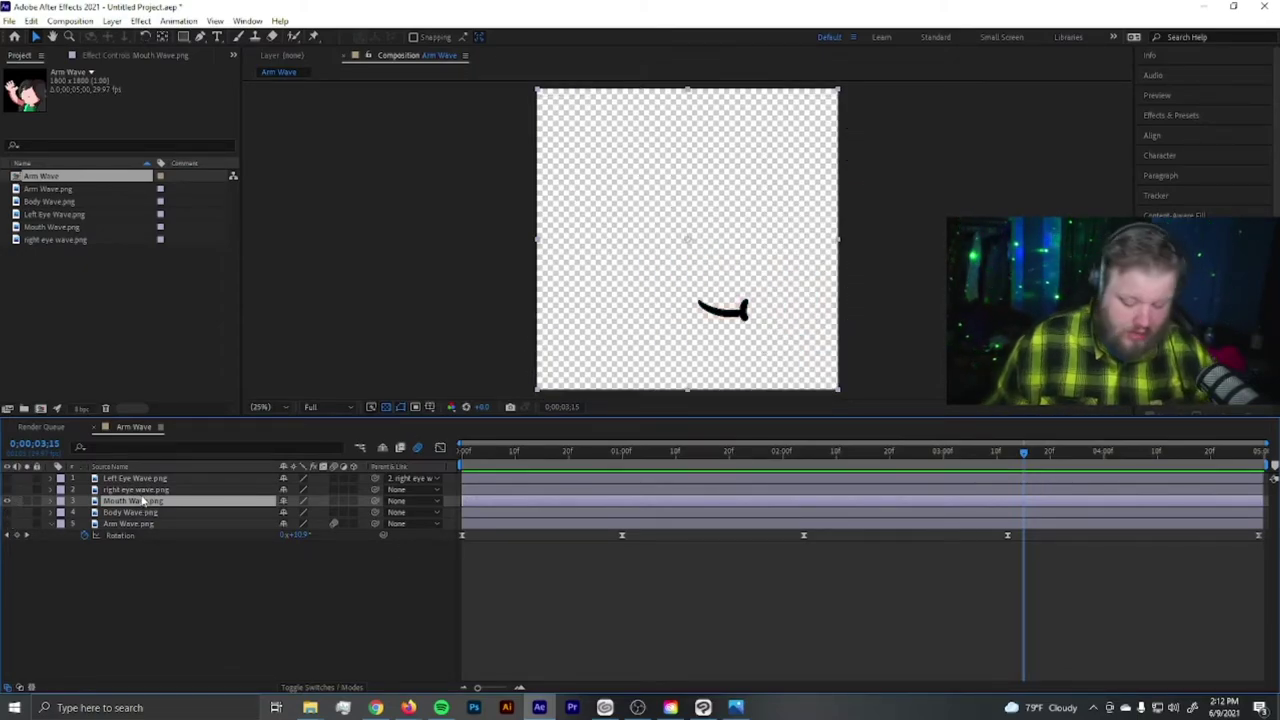
Move the Mouth Wave layer's anchor point onto the mouth
{"action": "key", "text": "a"}
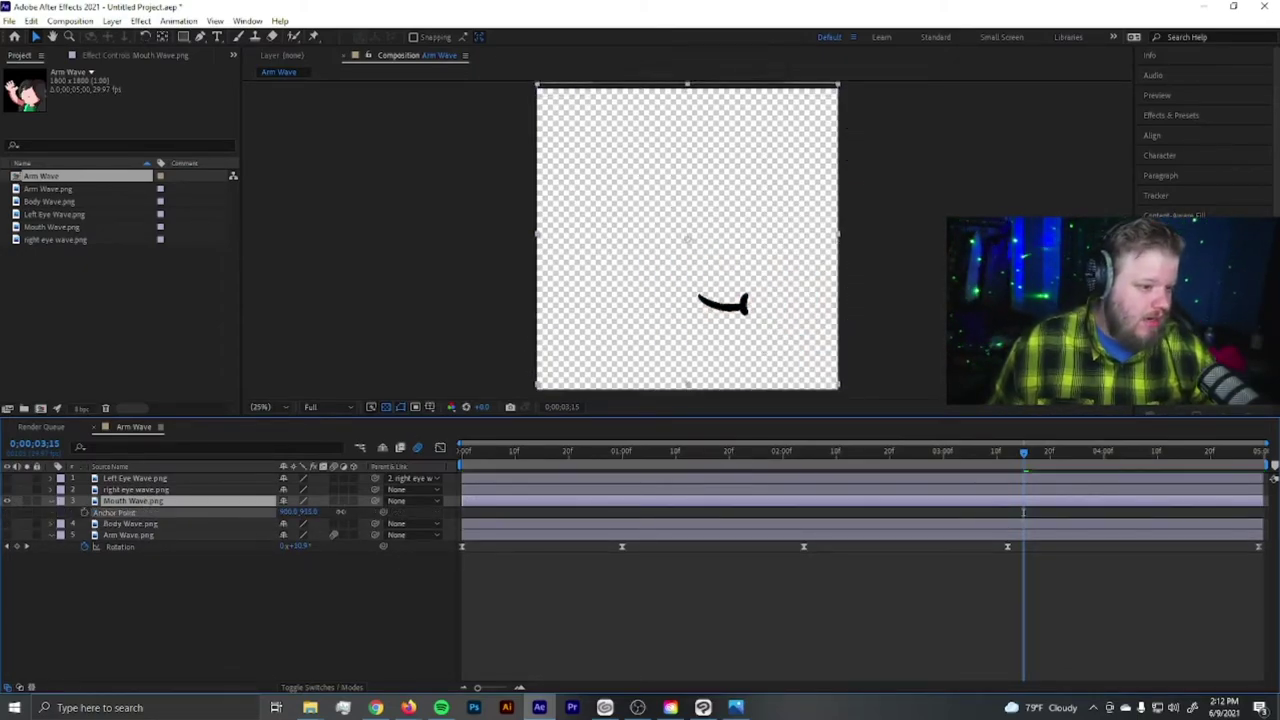
{"action": "left_click_drag", "start_coordinate": [311, 511], "coordinate": [540, 541]}
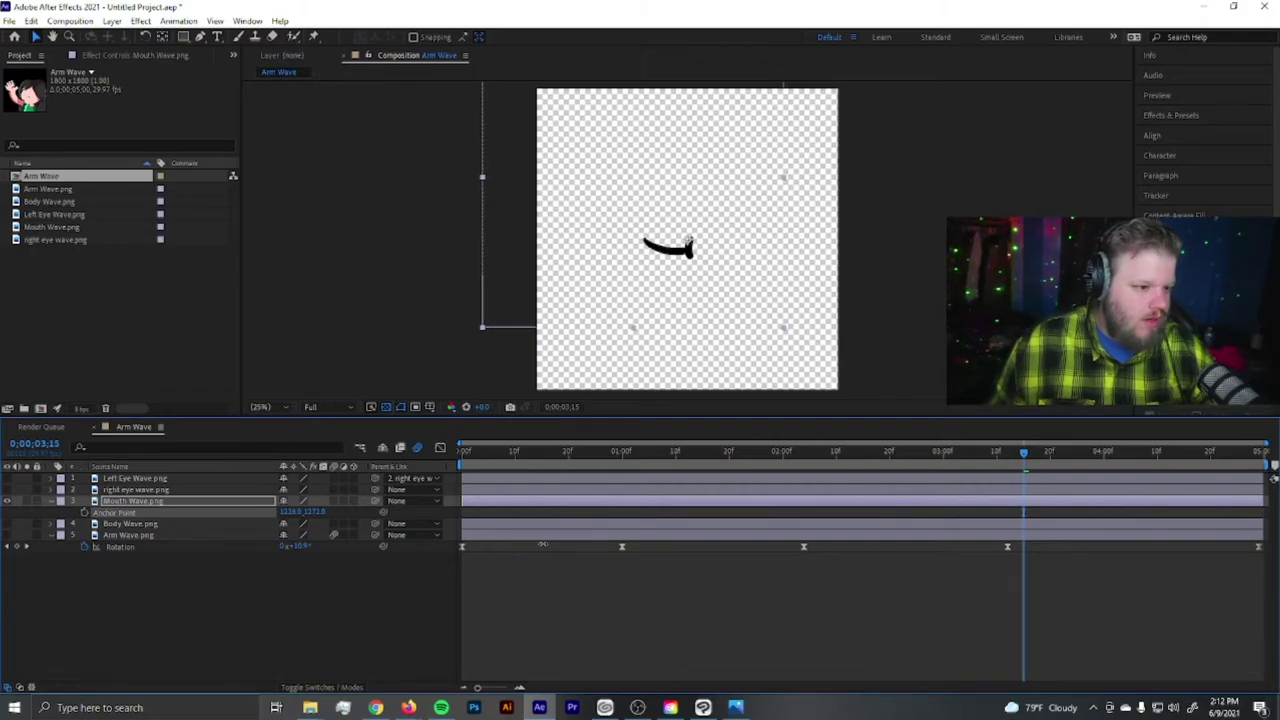
{"action": "left_click_drag", "start_coordinate": [314, 511], "coordinate": [349, 512]}
Make all character layers visible again and reposition the mouth on the face
{"action": "left_click", "coordinate": [7, 523]}
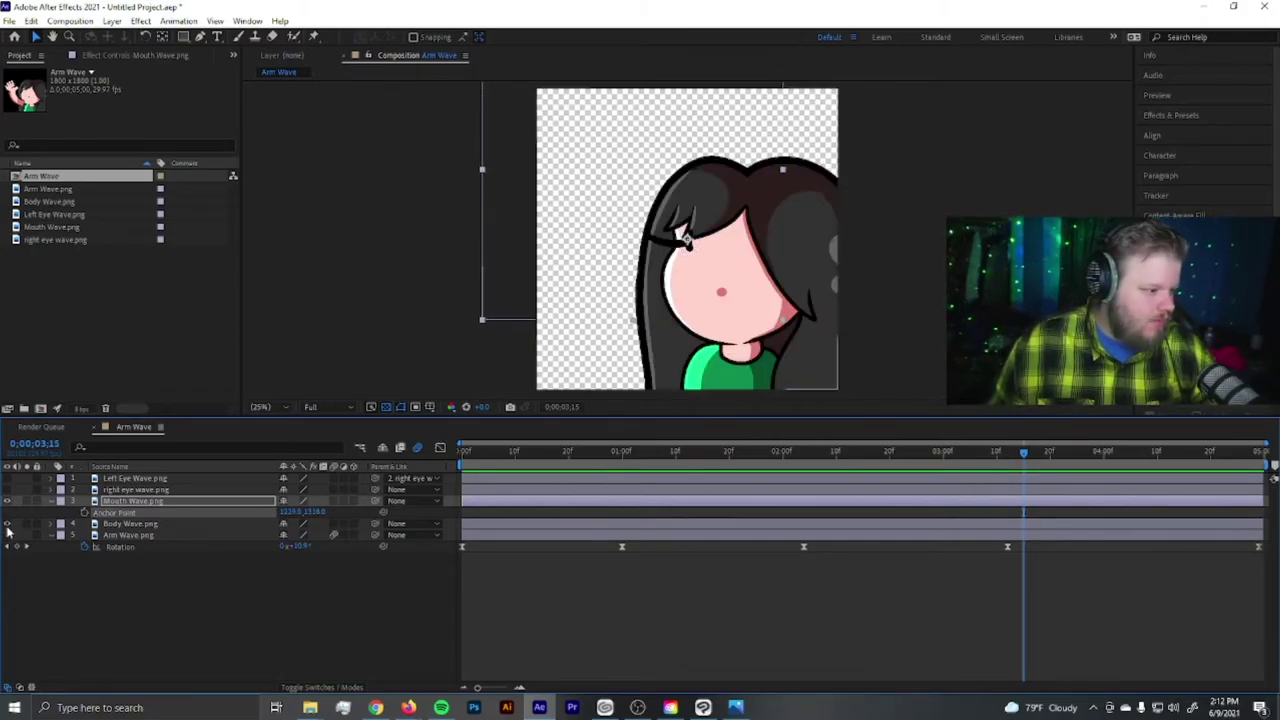
{"action": "left_click", "coordinate": [7, 535]}
{"action": "left_click", "coordinate": [7, 489]}
{"action": "left_click", "coordinate": [7, 478]}
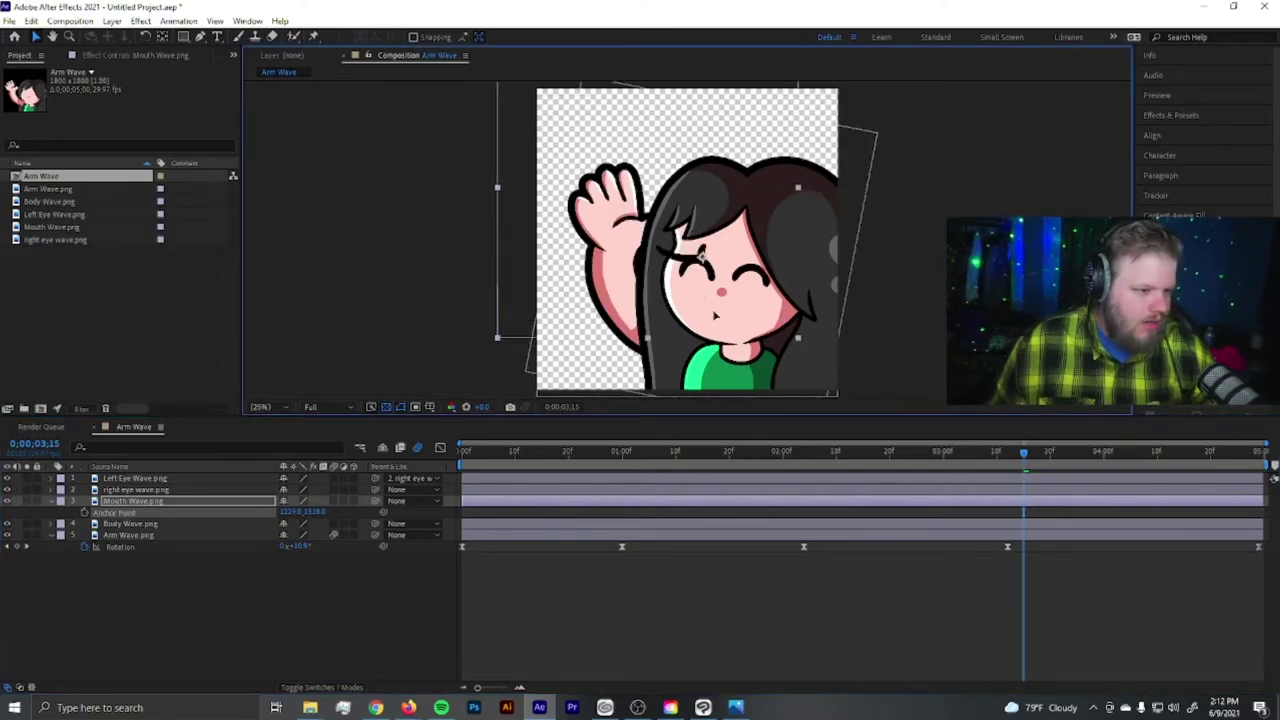
{"action": "left_click", "coordinate": [7, 500]}
{"action": "left_click_drag", "start_coordinate": [735, 292], "coordinate": [753, 371]}
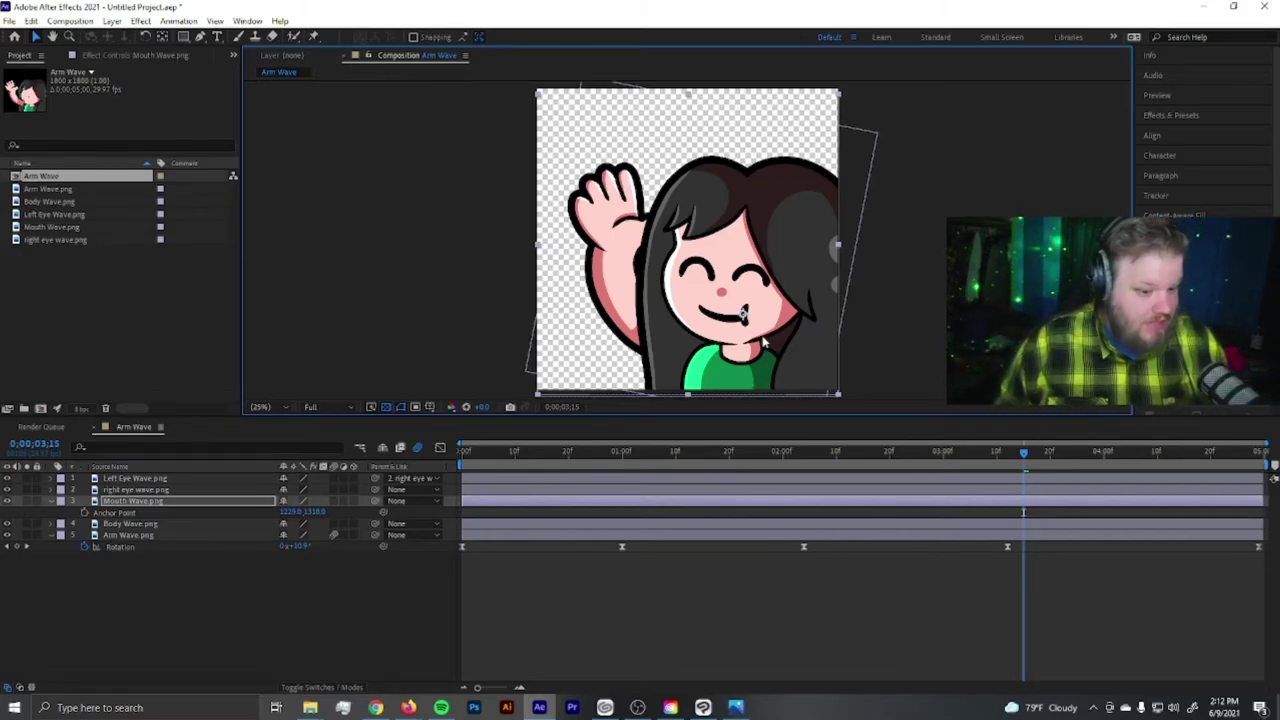
Test rotating the Mouth Wave layer around its new pivot
{"action": "left_click", "coordinate": [130, 500]}
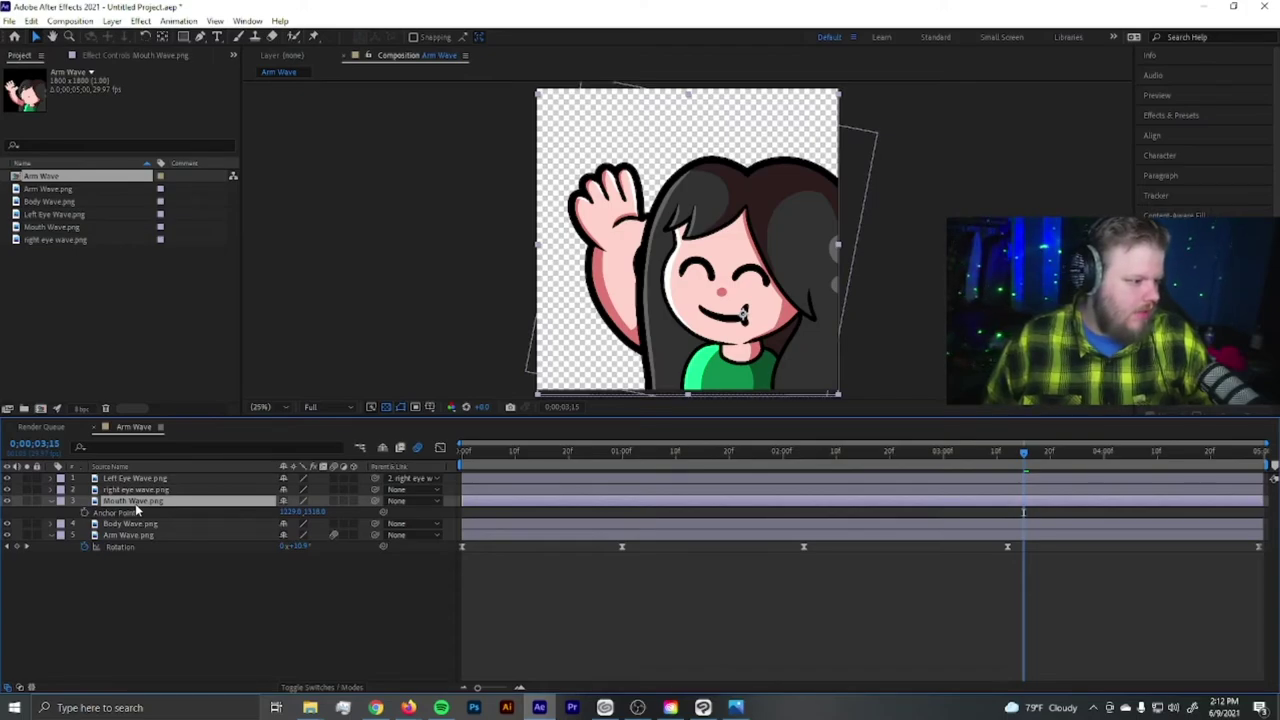
{"action": "key", "text": "r"}
{"action": "mouse_move", "coordinate": [299, 519]}
{"action": "left_mouse_down"}
{"action": "mouse_move", "coordinate": [340, 512]}
{"action": "mouse_move", "coordinate": [287, 511]}
{"action": "left_mouse_up"}
{"action": "key", "text": "a"}
Keyframe the Mouth Wave rotation at the start and tilt the mouth at 0;00;02;04
{"action": "key", "text": "r"}
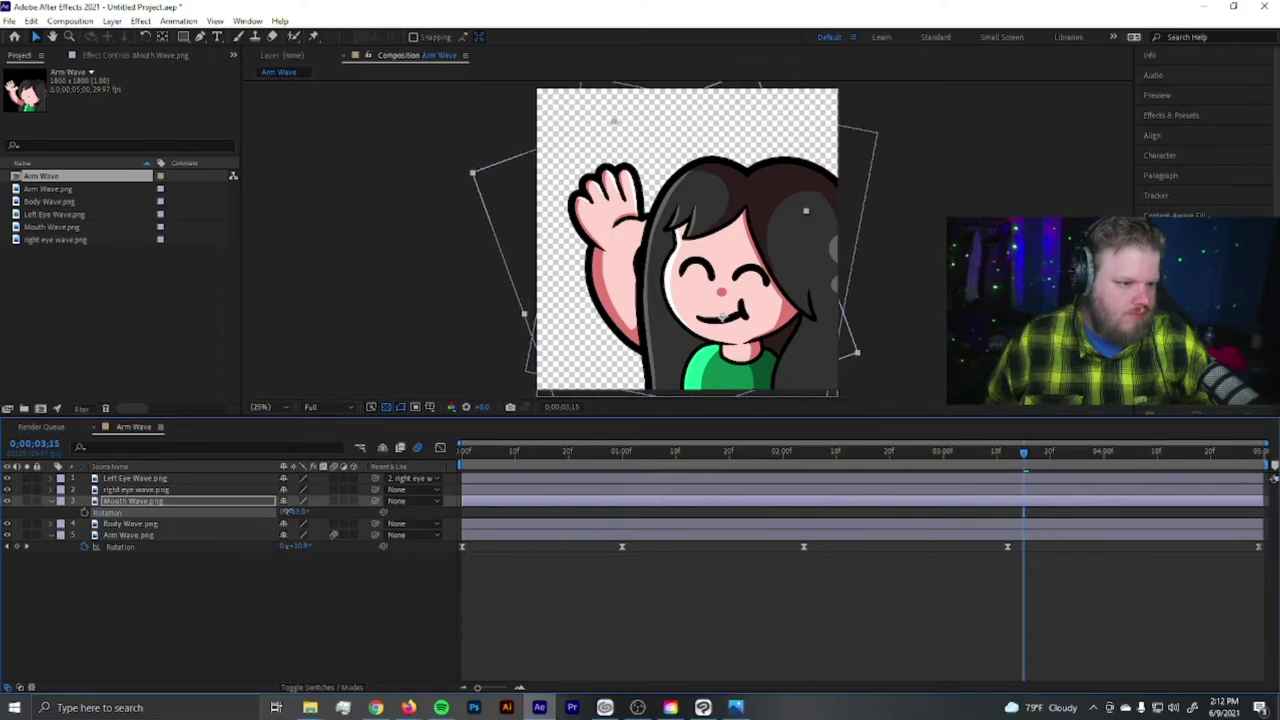
{"action": "left_click", "coordinate": [478, 503]}
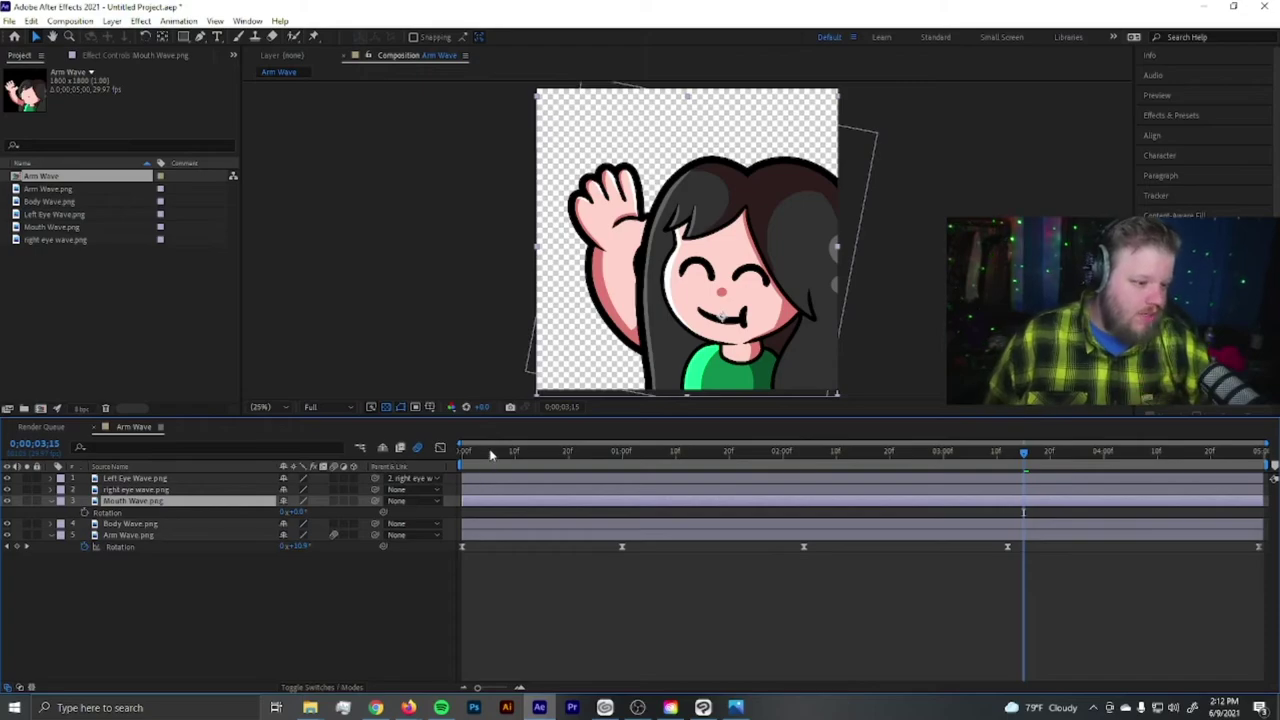
{"action": "key", "text": "Home"}
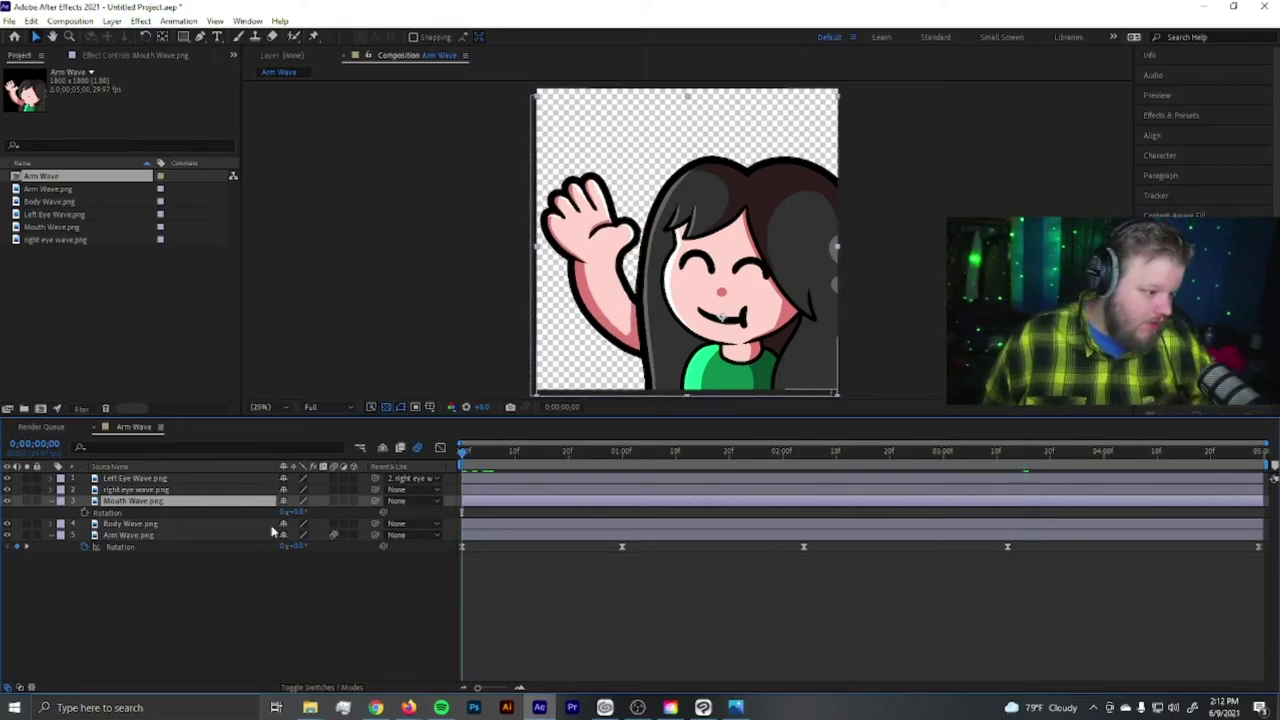
{"action": "left_click", "coordinate": [85, 512]}
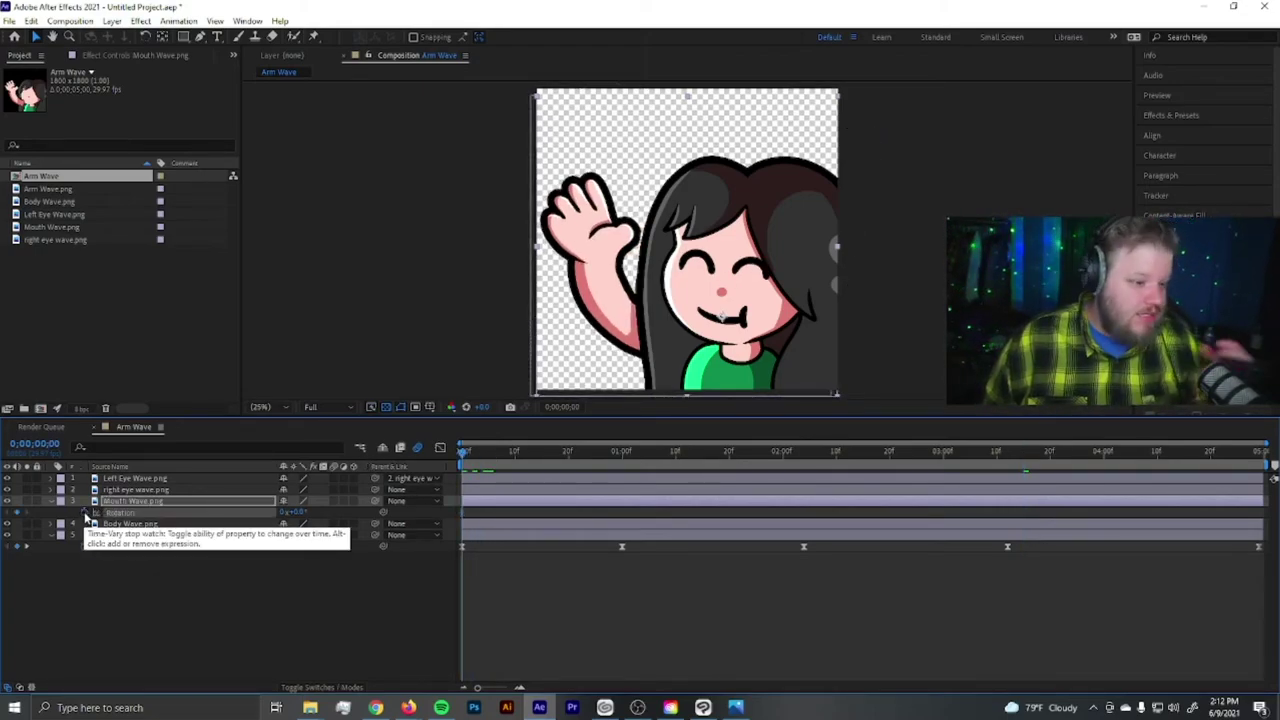
{"action": "left_click", "coordinate": [493, 452]}
{"action": "left_click_drag", "start_coordinate": [519, 462], "coordinate": [805, 466]}
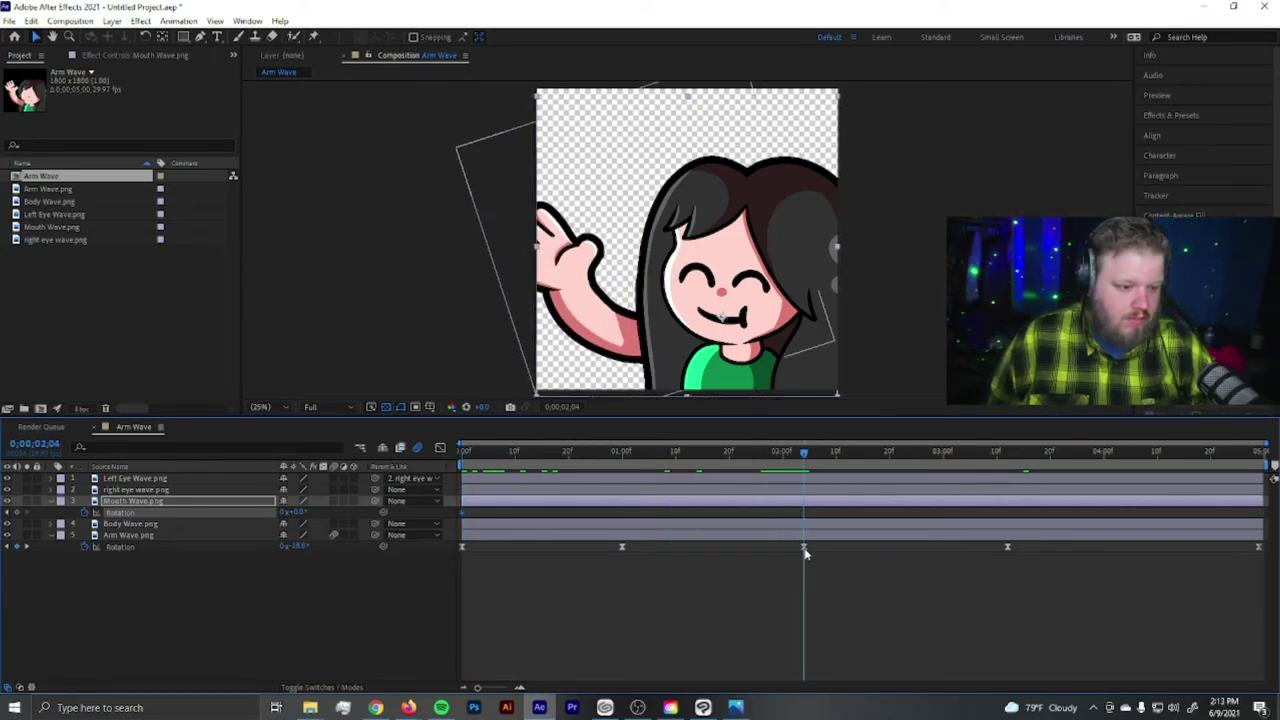
{"action": "mouse_move", "coordinate": [806, 553]}
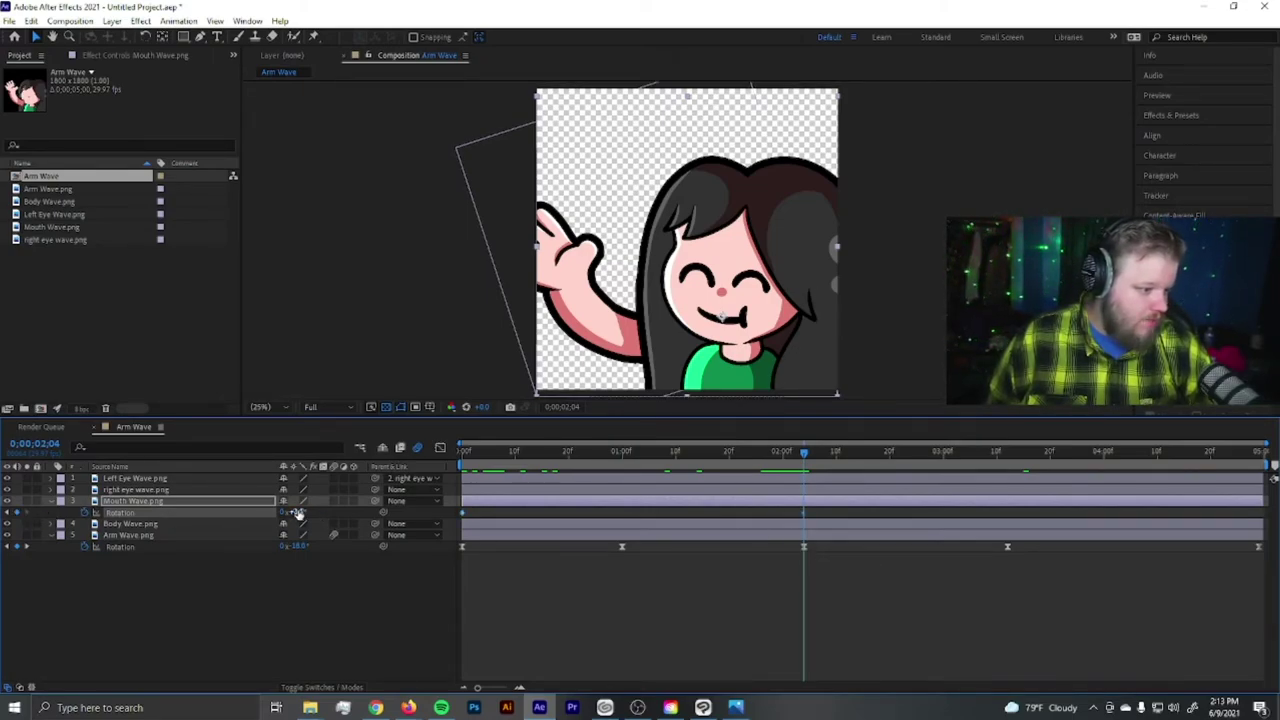
{"action": "left_click_drag", "start_coordinate": [297, 511], "coordinate": [285, 512]}
Preview the mouth tilt animation and check the last frame
{"action": "key", "text": "space"}
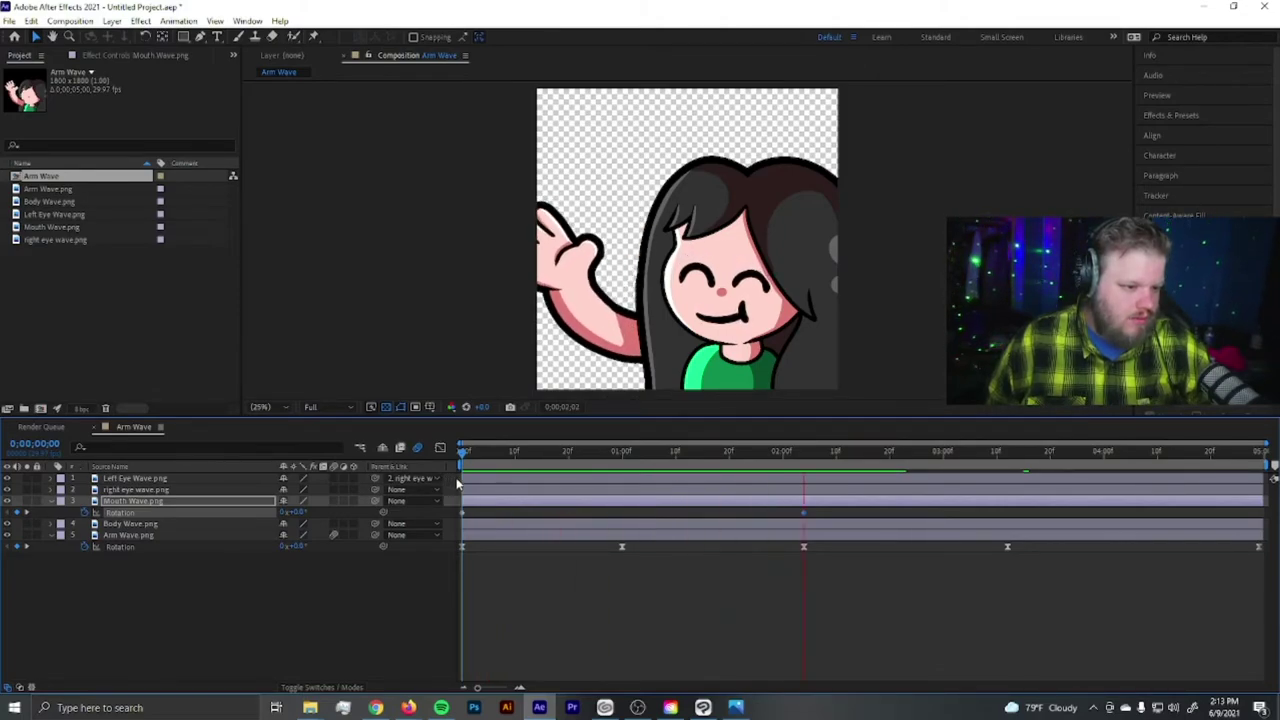
{"action": "left_click_drag", "start_coordinate": [790, 451], "coordinate": [463, 456]}
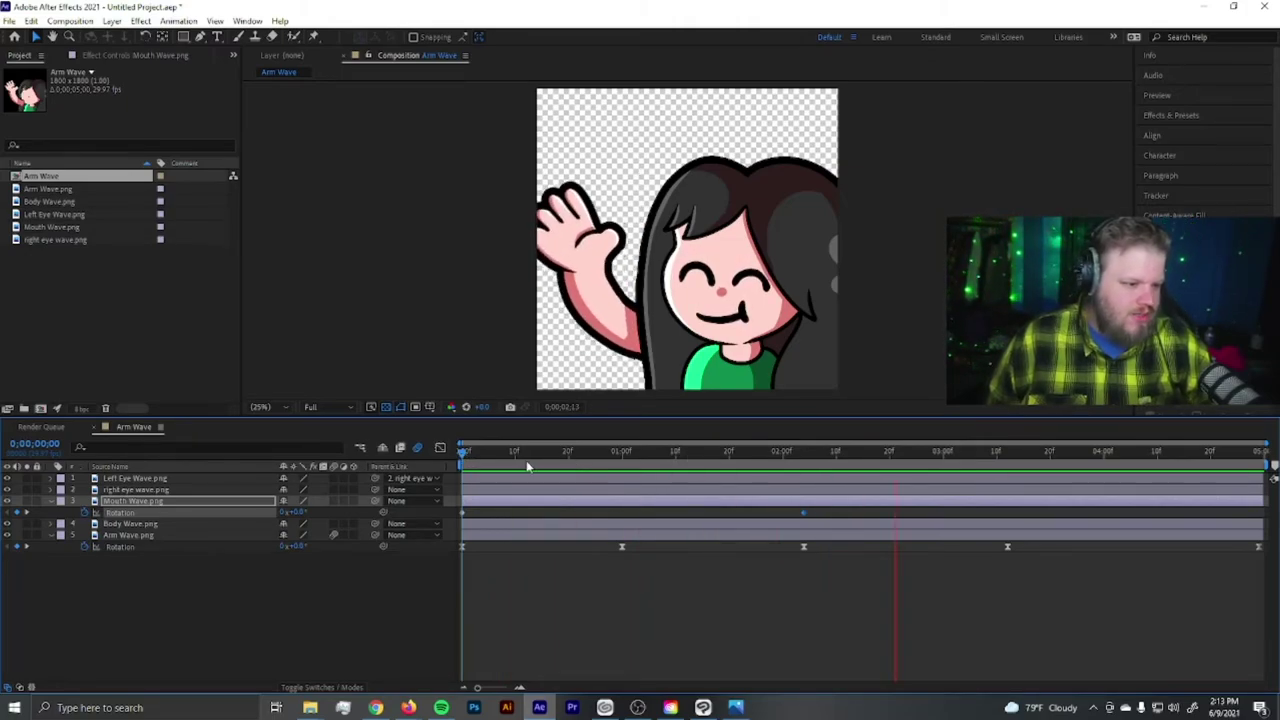
{"action": "key", "text": "space"}
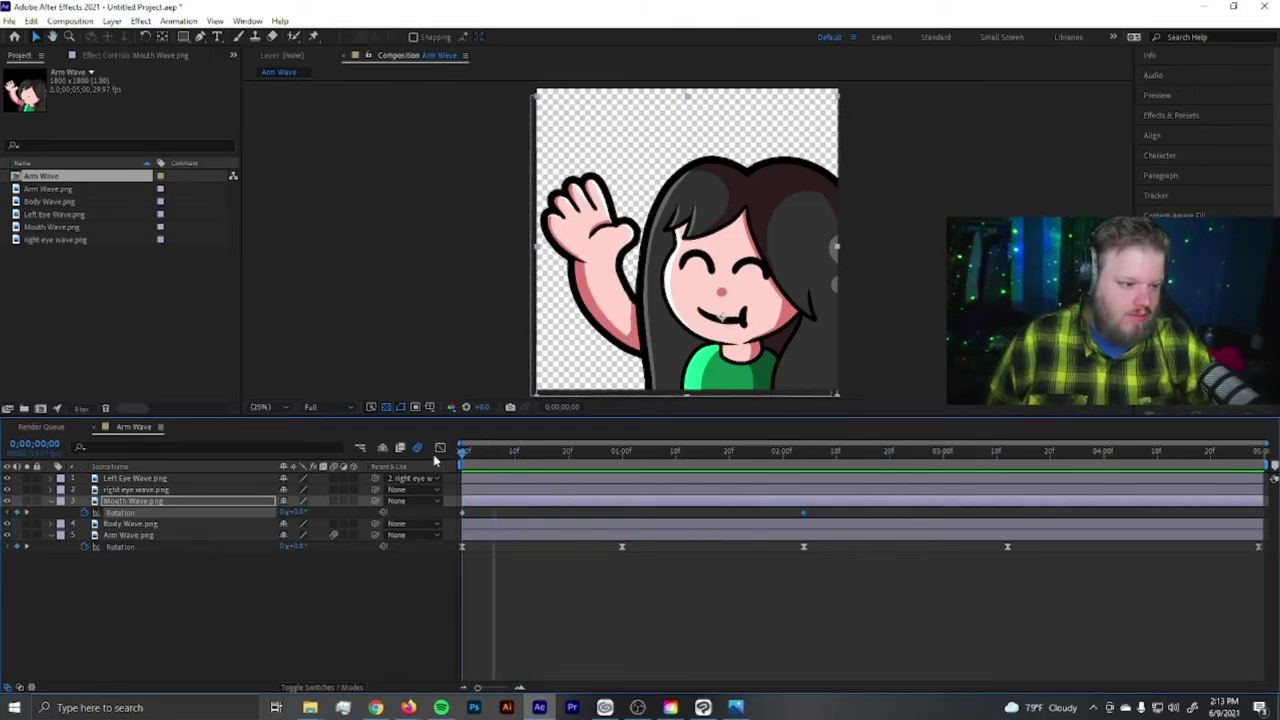
{"action": "key", "text": "space"}
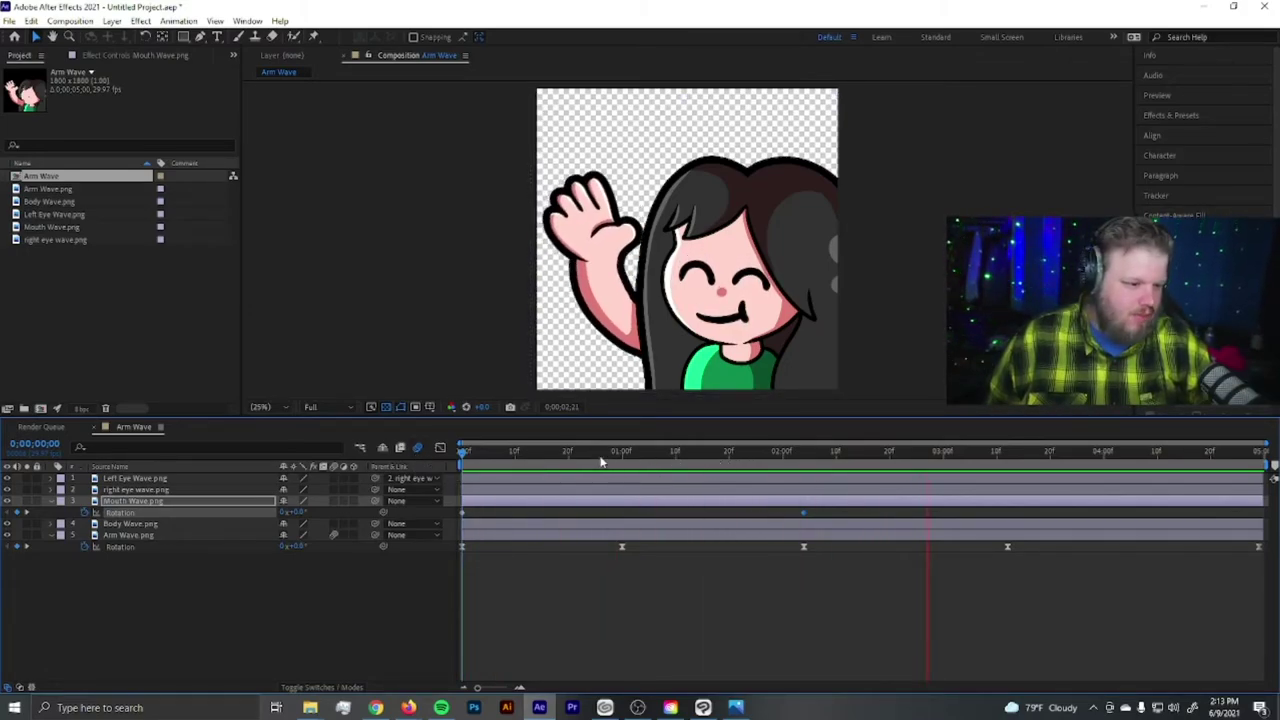
{"action": "key", "text": "space"}
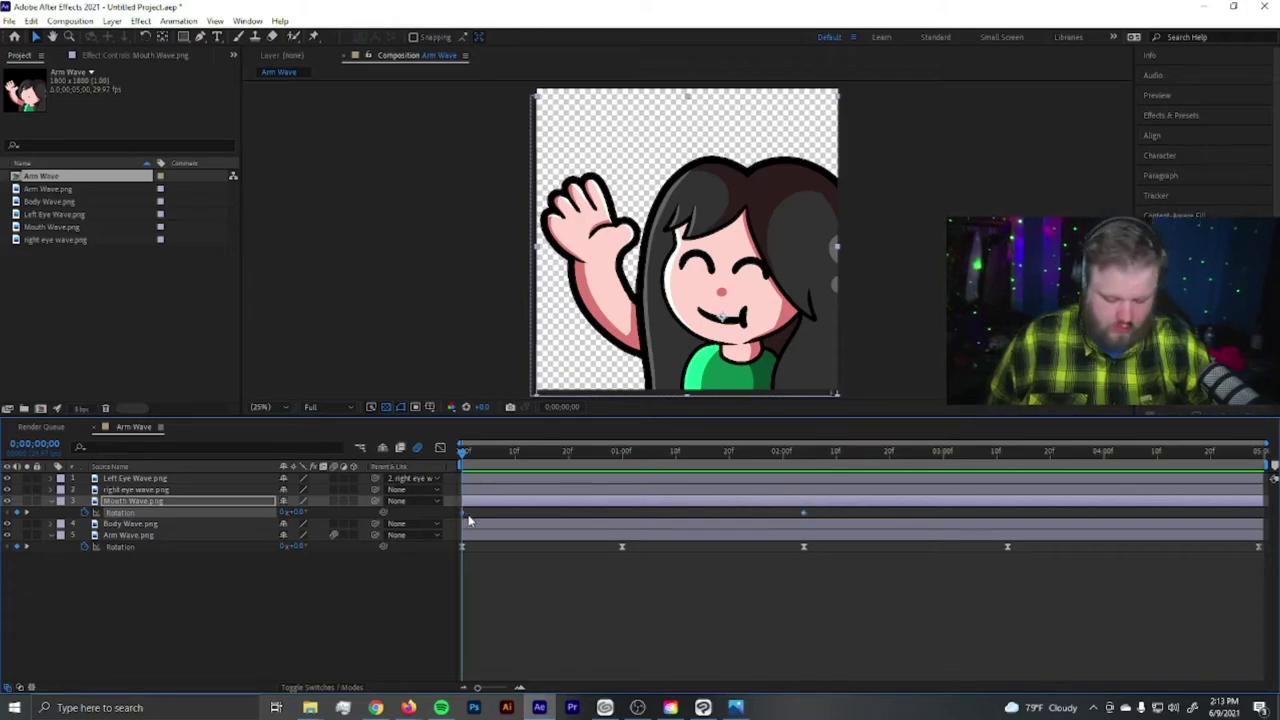
{"action": "key", "text": "End"}
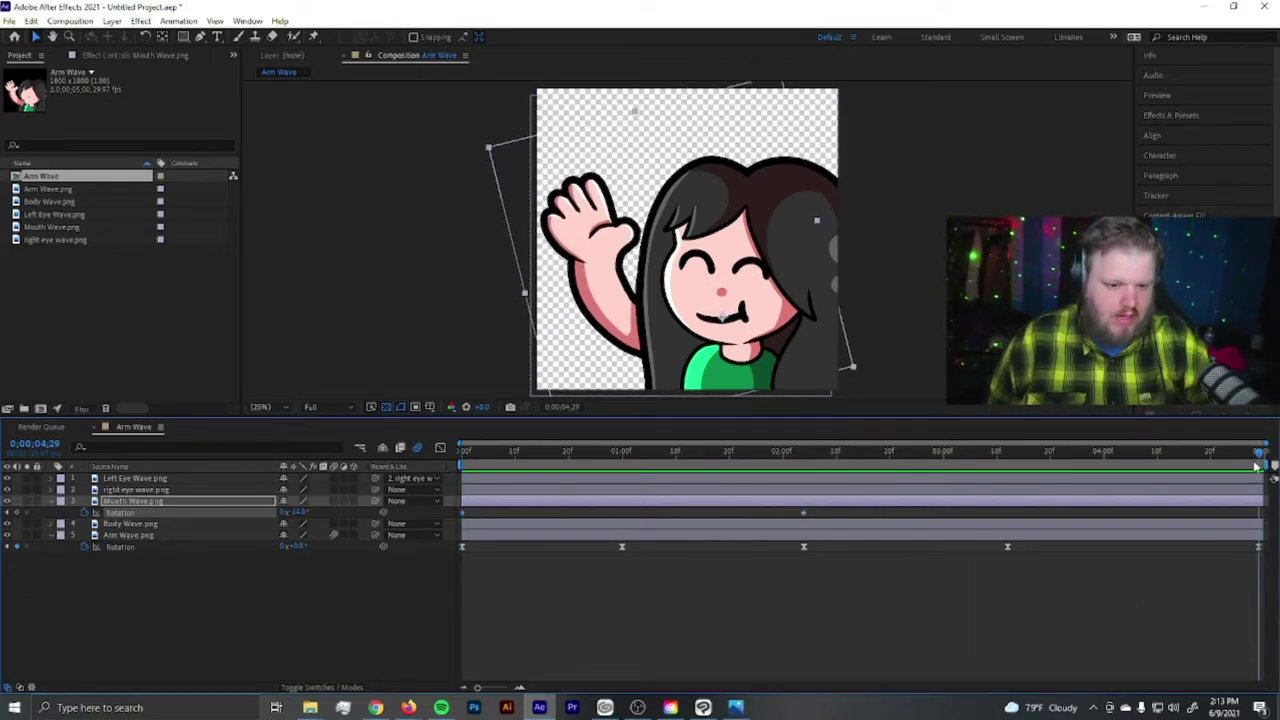
{"action": "left_click", "coordinate": [1258, 488]}
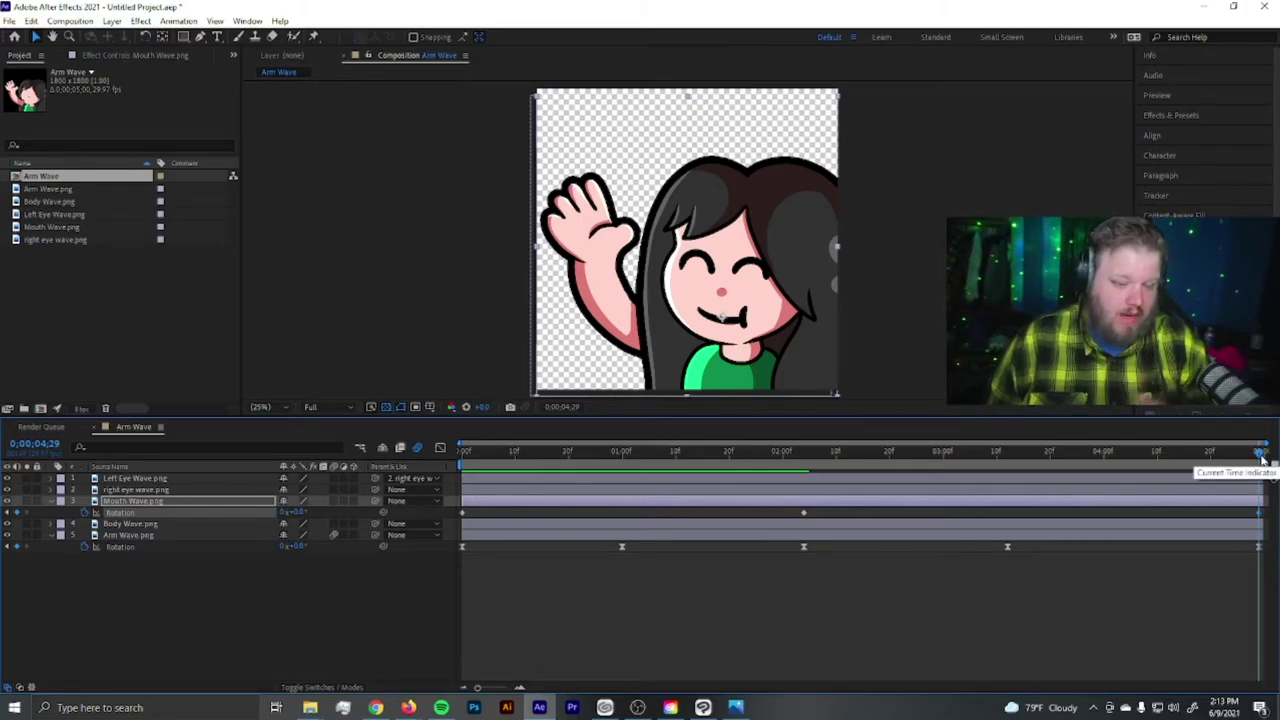
{"action": "left_click_drag", "start_coordinate": [1262, 458], "coordinate": [463, 467]}
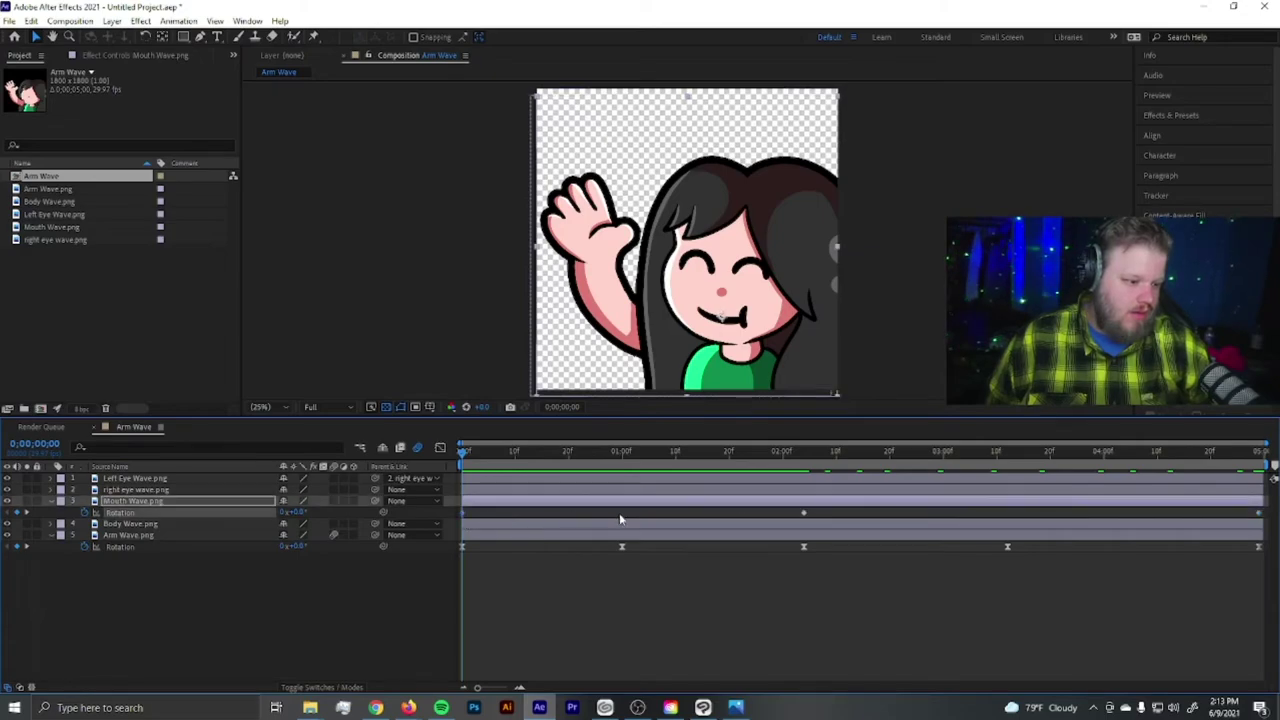
Apply Easy Ease In to the Mouth Wave rotation keyframe and preview the wave
{"action": "right_click", "coordinate": [1259, 514]}
{"action": "mouse_move", "coordinate": [1180, 678]}
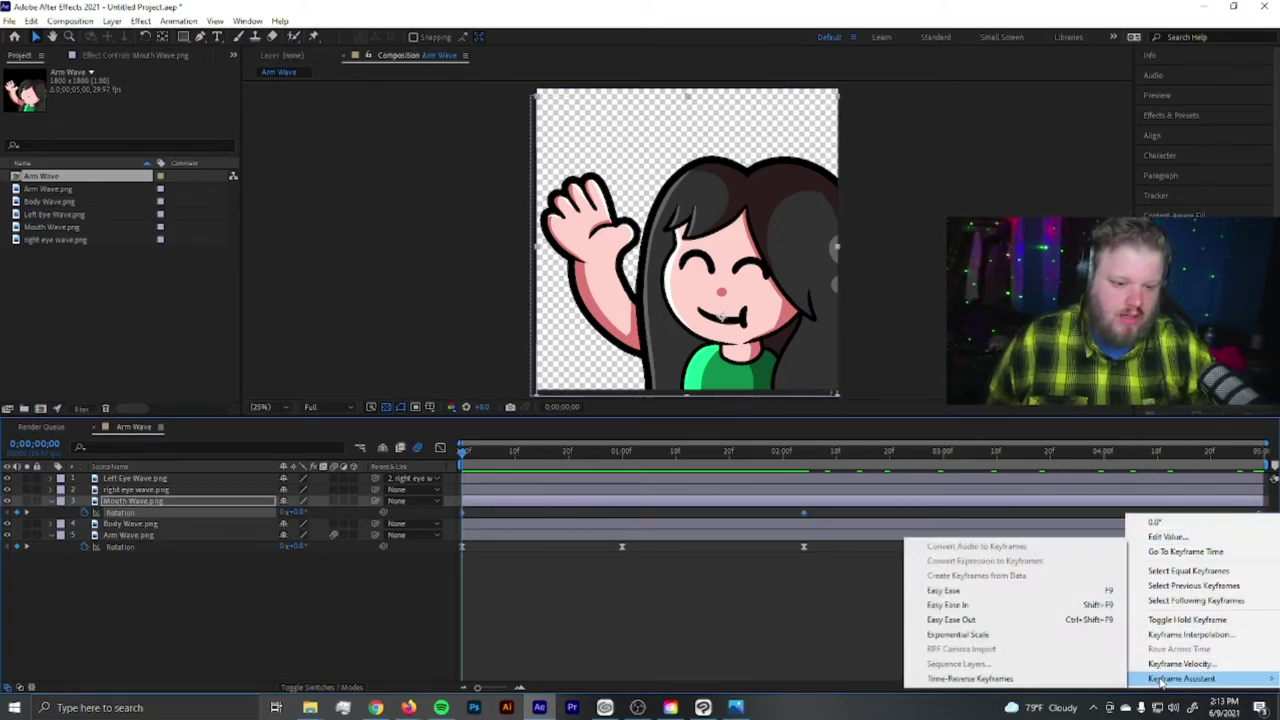
{"action": "left_click", "coordinate": [960, 606]}
{"action": "left_click_drag", "start_coordinate": [468, 456], "coordinate": [440, 497]}
{"action": "left_click", "coordinate": [400, 365]}
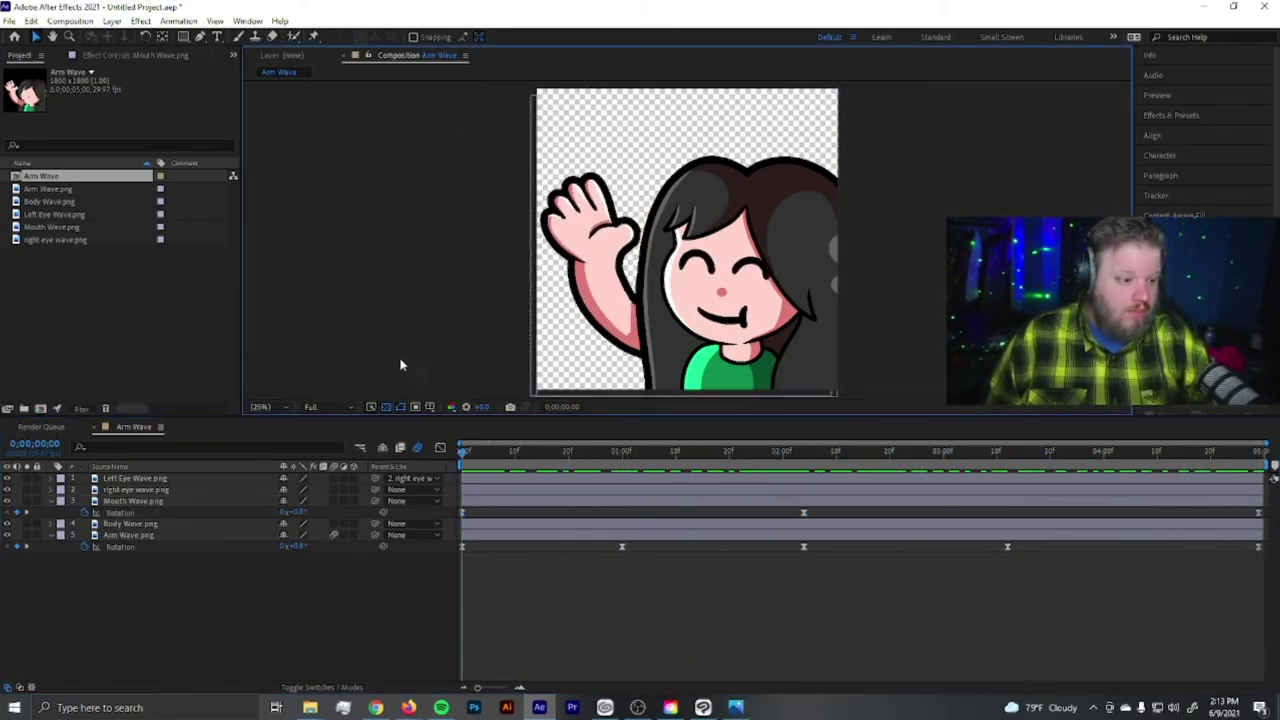
{"action": "key", "text": "space"}
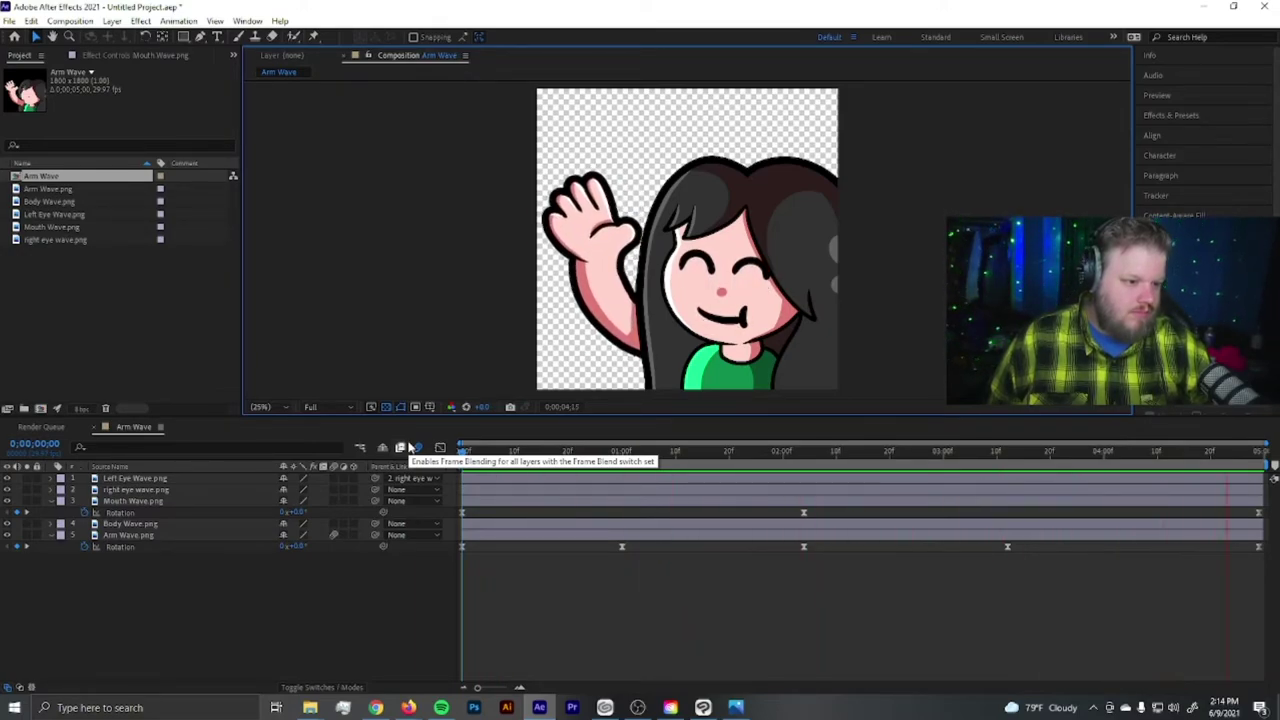
{"action": "key", "text": "space"}
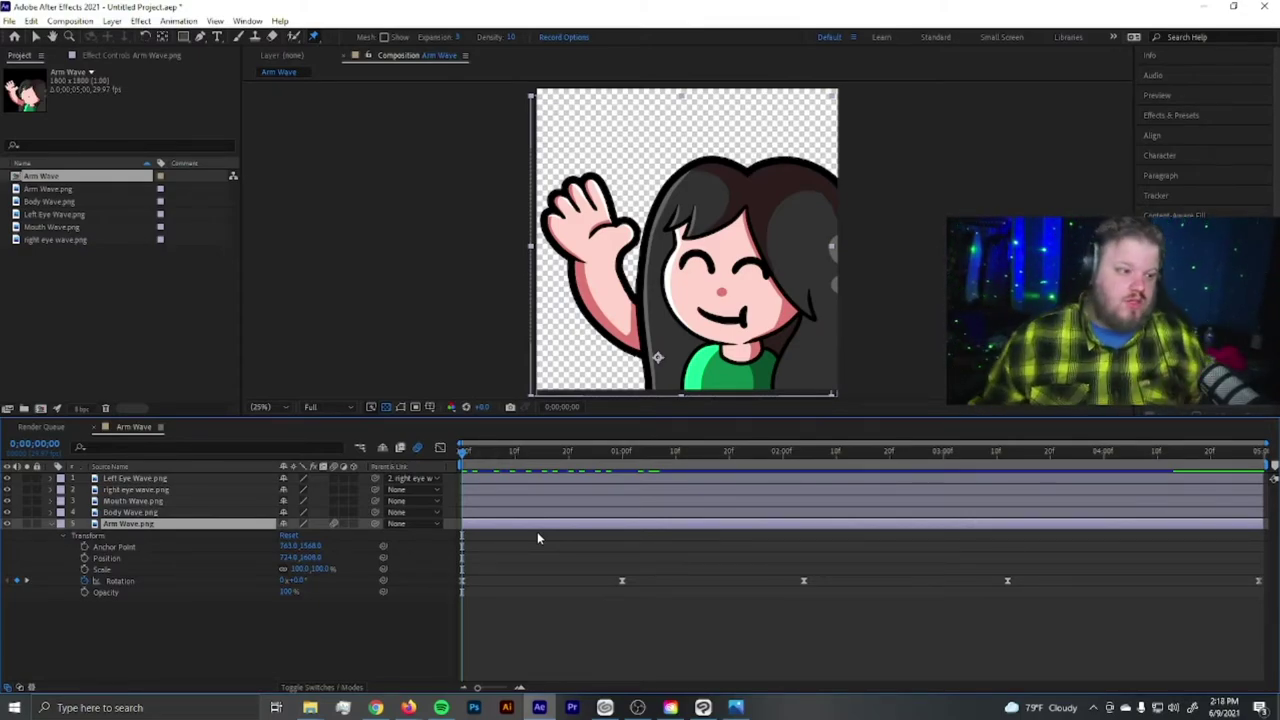
Place three puppet pins on the arm: fingertip, wrist and lower arm
{"action": "left_click", "coordinate": [314, 37]}
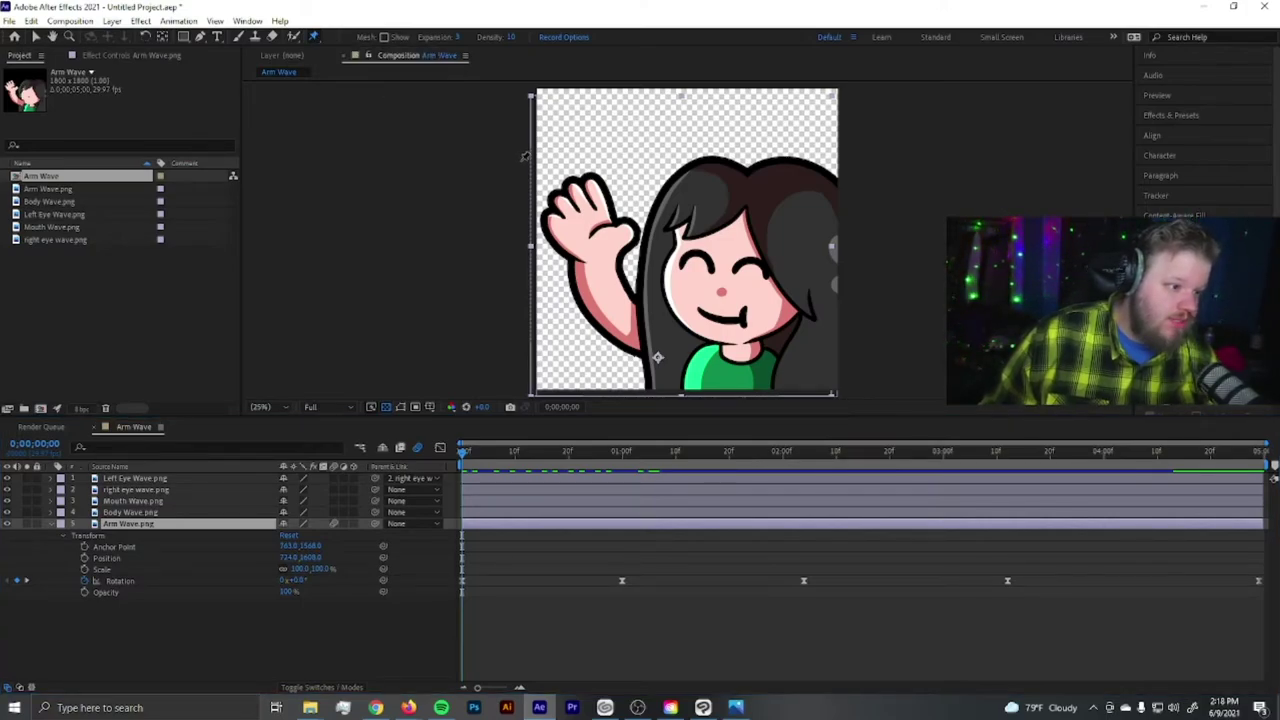
{"action": "left_click", "coordinate": [573, 183]}
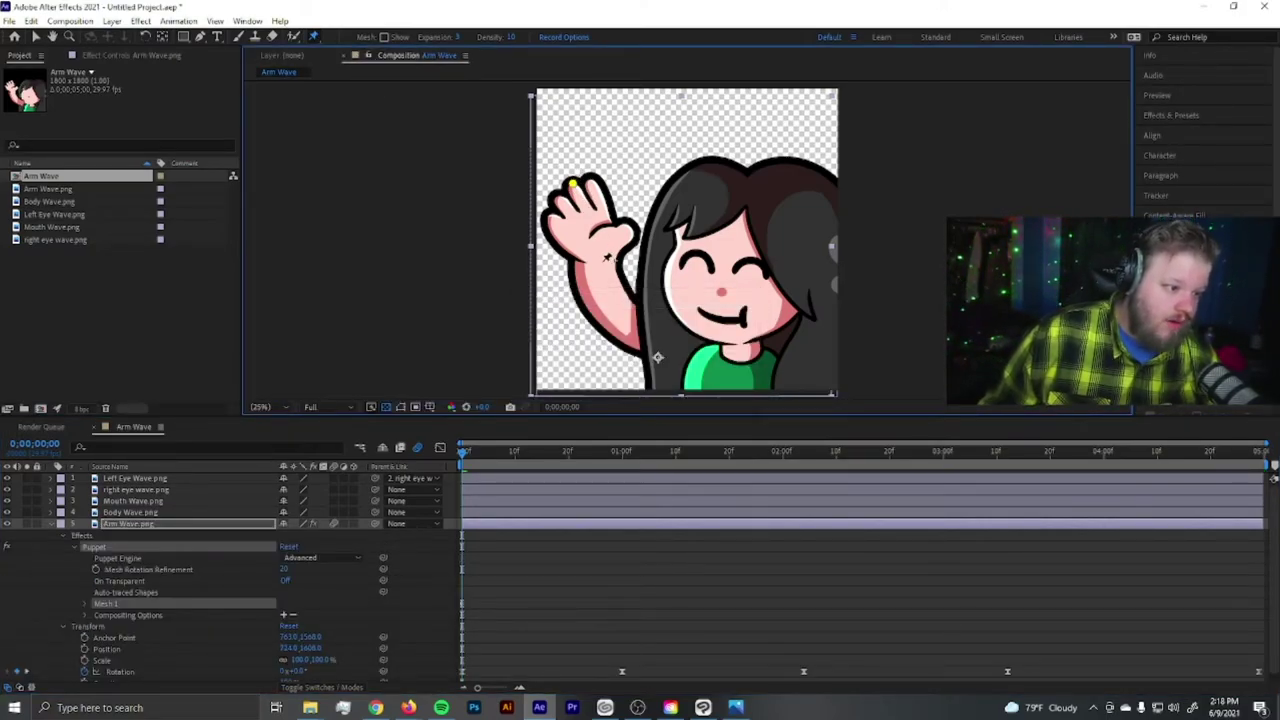
{"action": "left_click", "coordinate": [600, 261]}
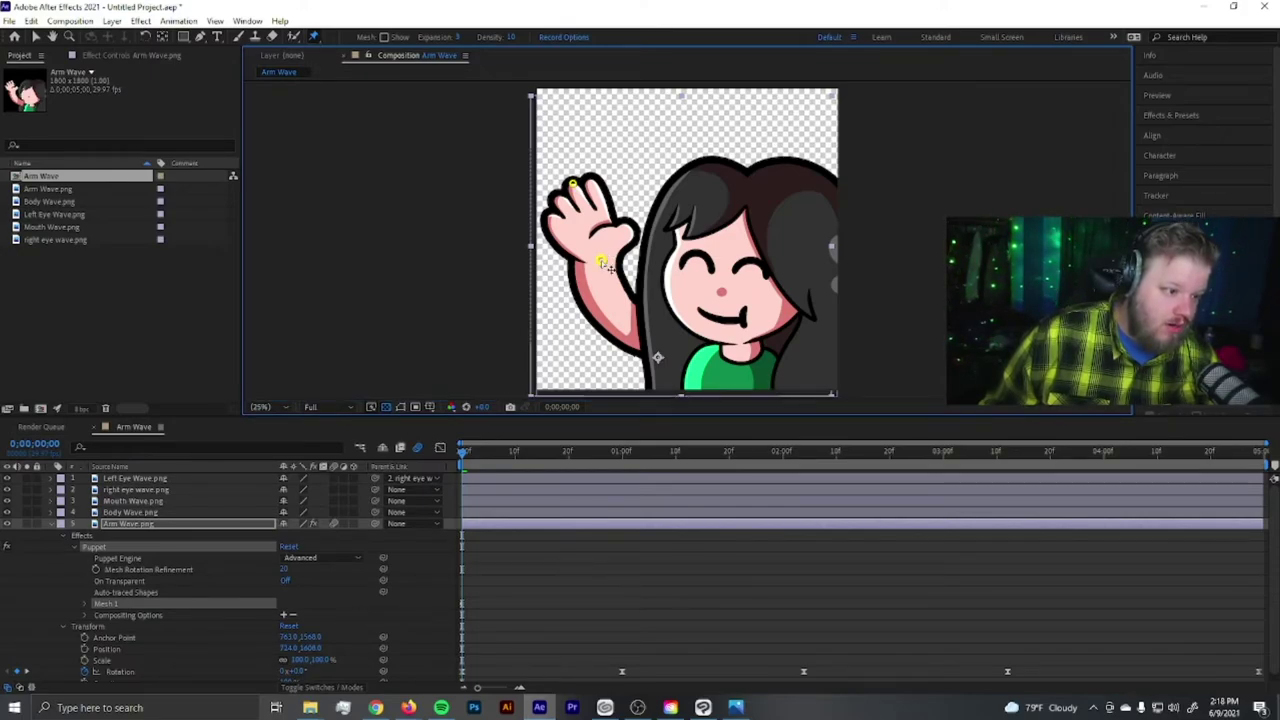
{"action": "left_click", "coordinate": [658, 357]}
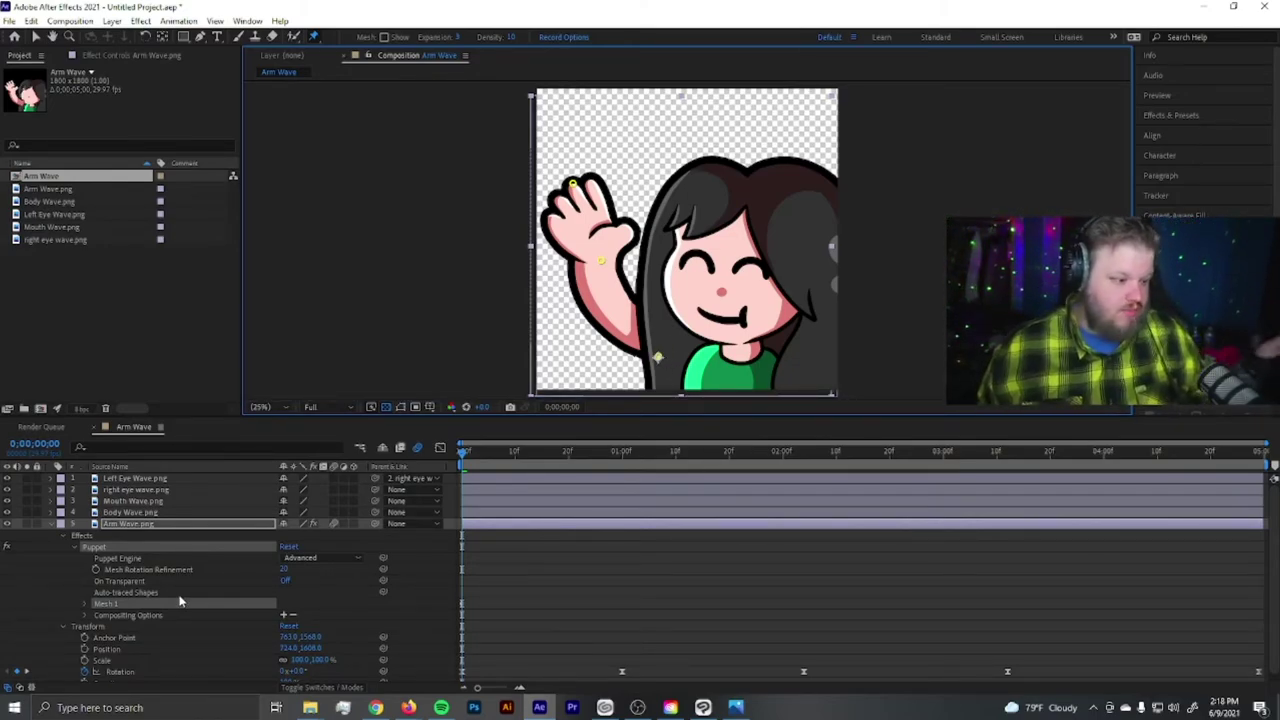
{"action": "scroll", "coordinate": [118, 627], "scroll_direction": "down", "scroll_amount": 1}
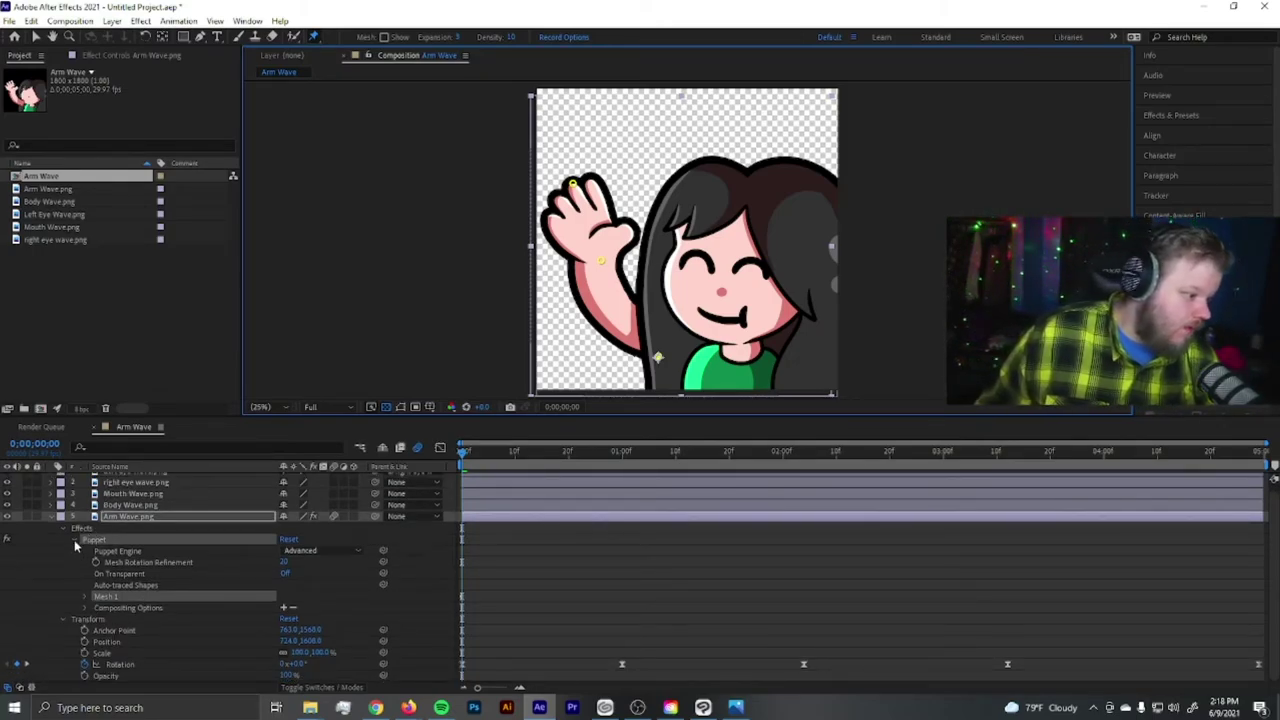
Keyframe Puppet Pin 1's Position, shifting the fingertip to 347.4, 575.7 at one second
{"action": "left_click", "coordinate": [84, 594]}
{"action": "left_click", "coordinate": [94, 598]}
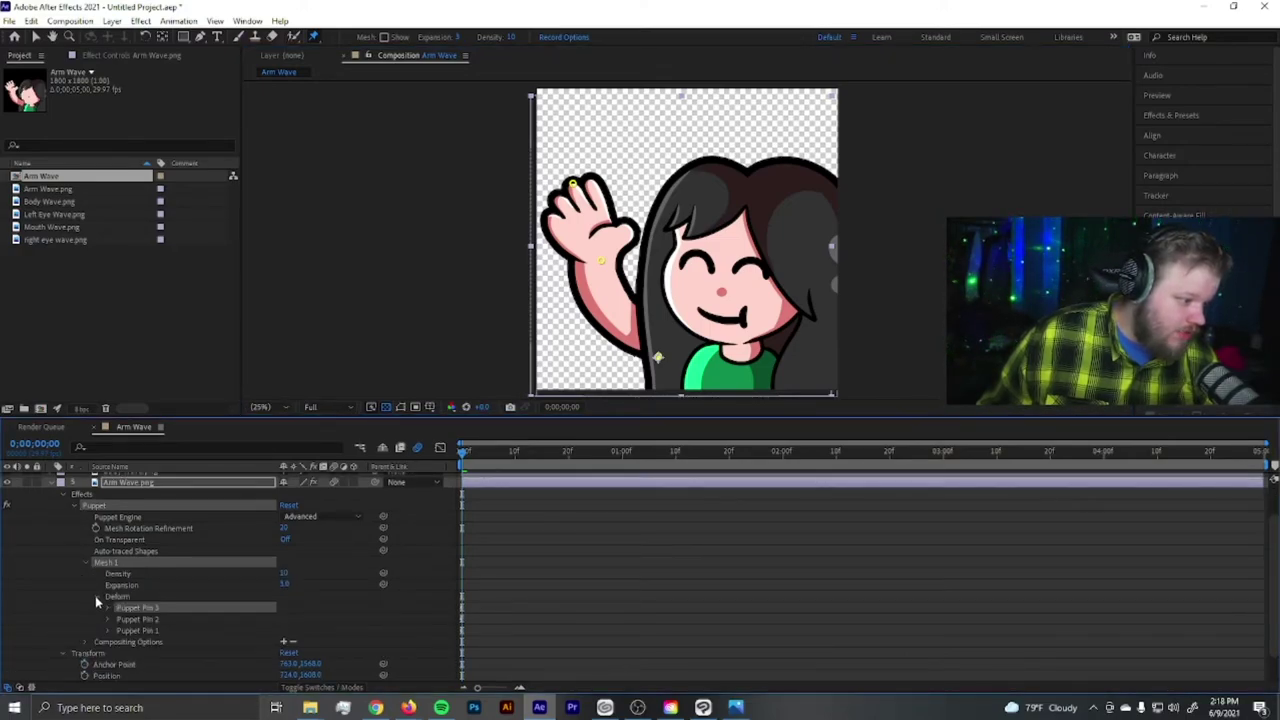
{"action": "left_click", "coordinate": [108, 597]}
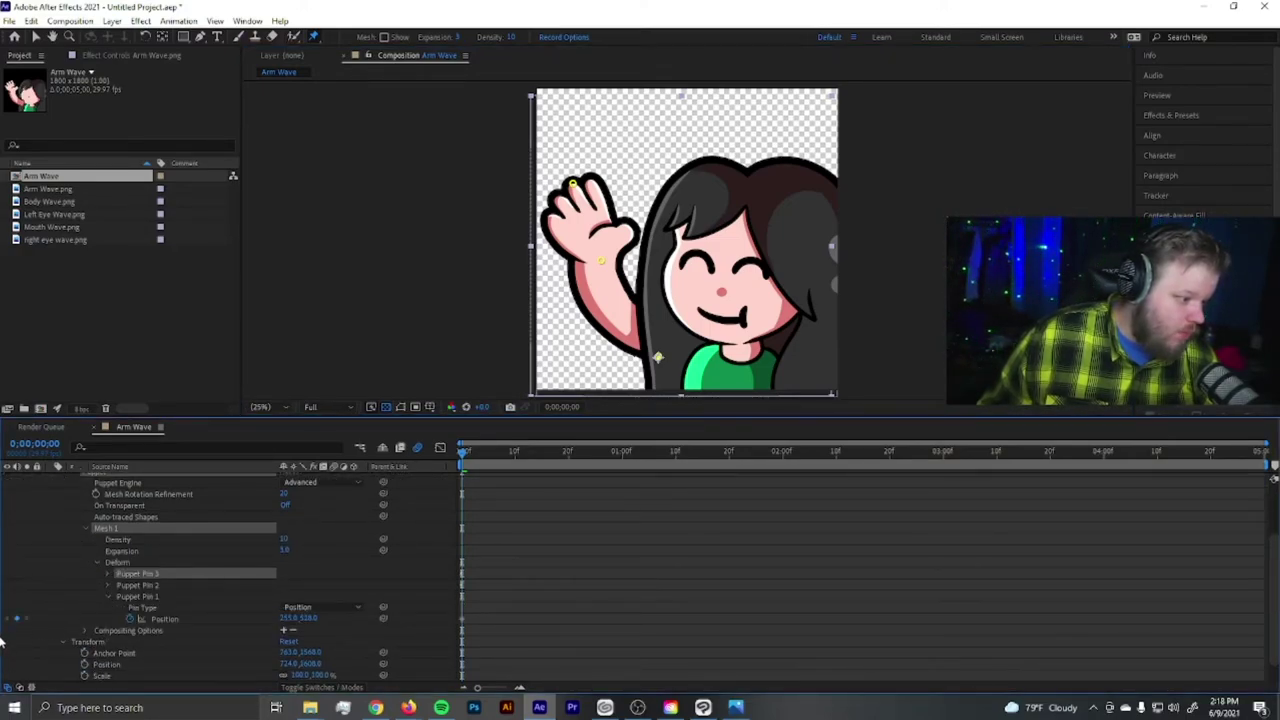
{"action": "left_click_drag", "start_coordinate": [285, 618], "coordinate": [306, 619]}
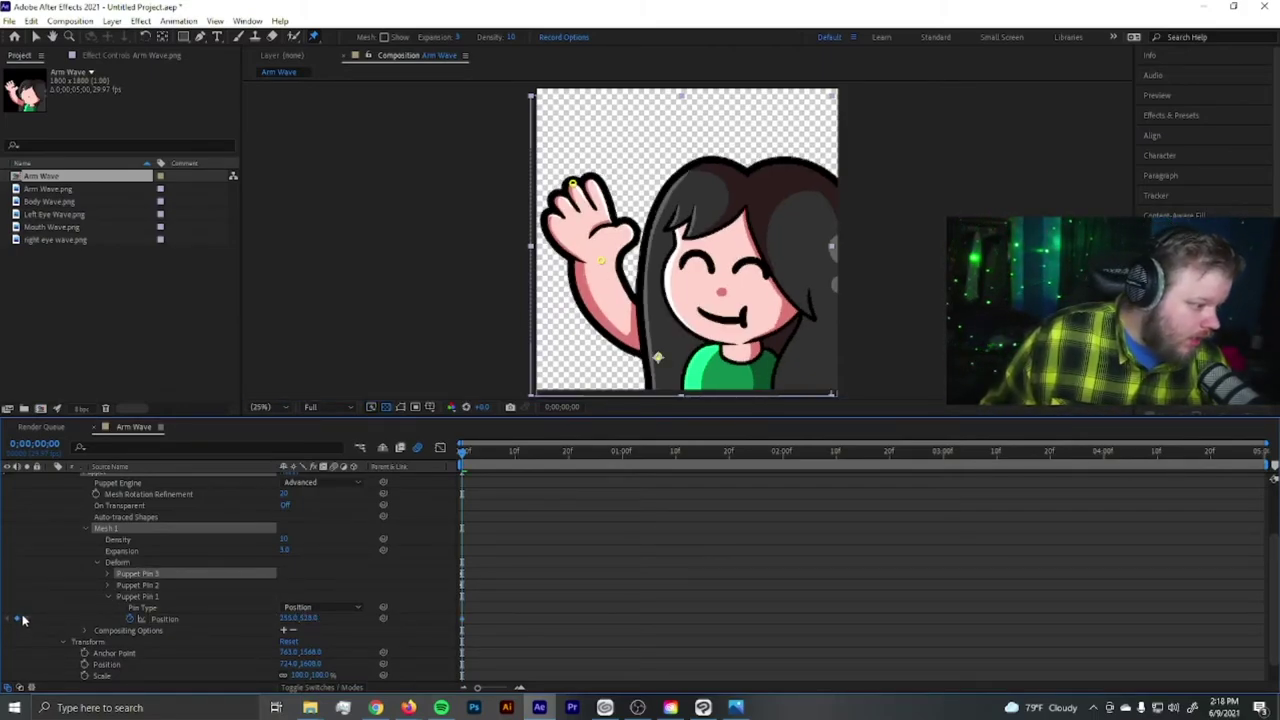
{"action": "scroll", "coordinate": [545, 590], "scroll_direction": "down", "scroll_amount": 1}
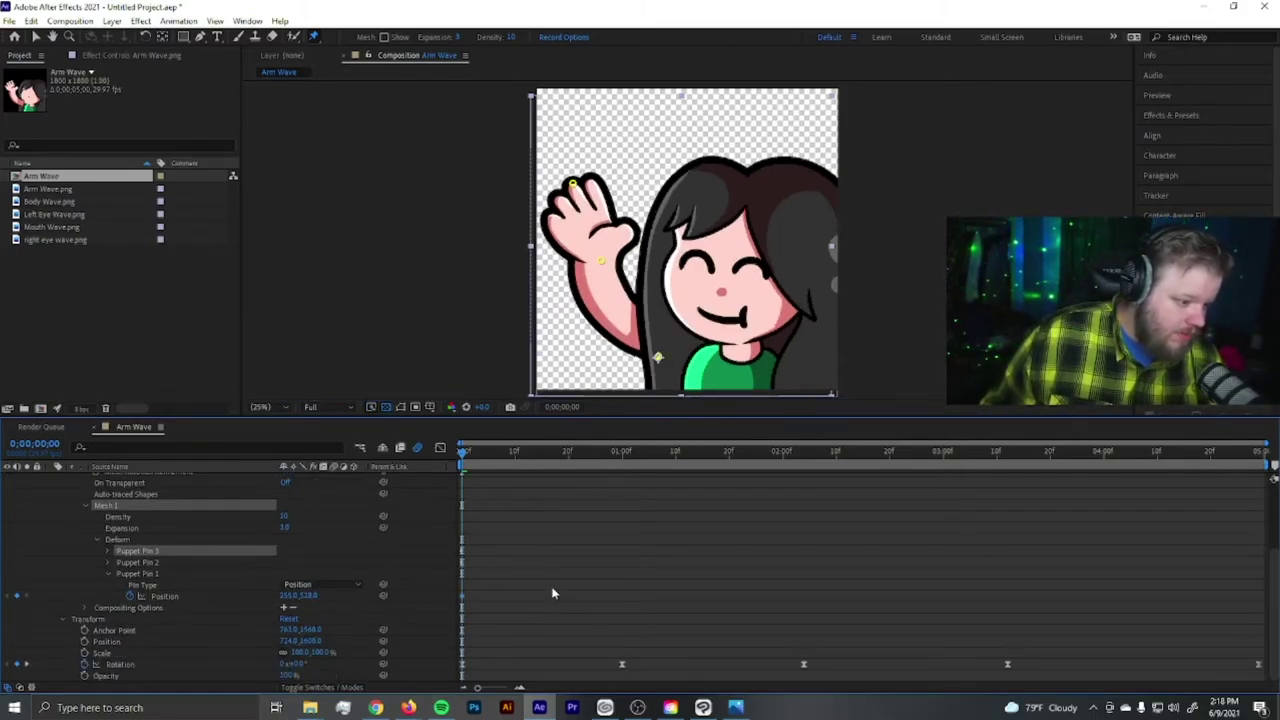
{"action": "left_click", "coordinate": [621, 457]}
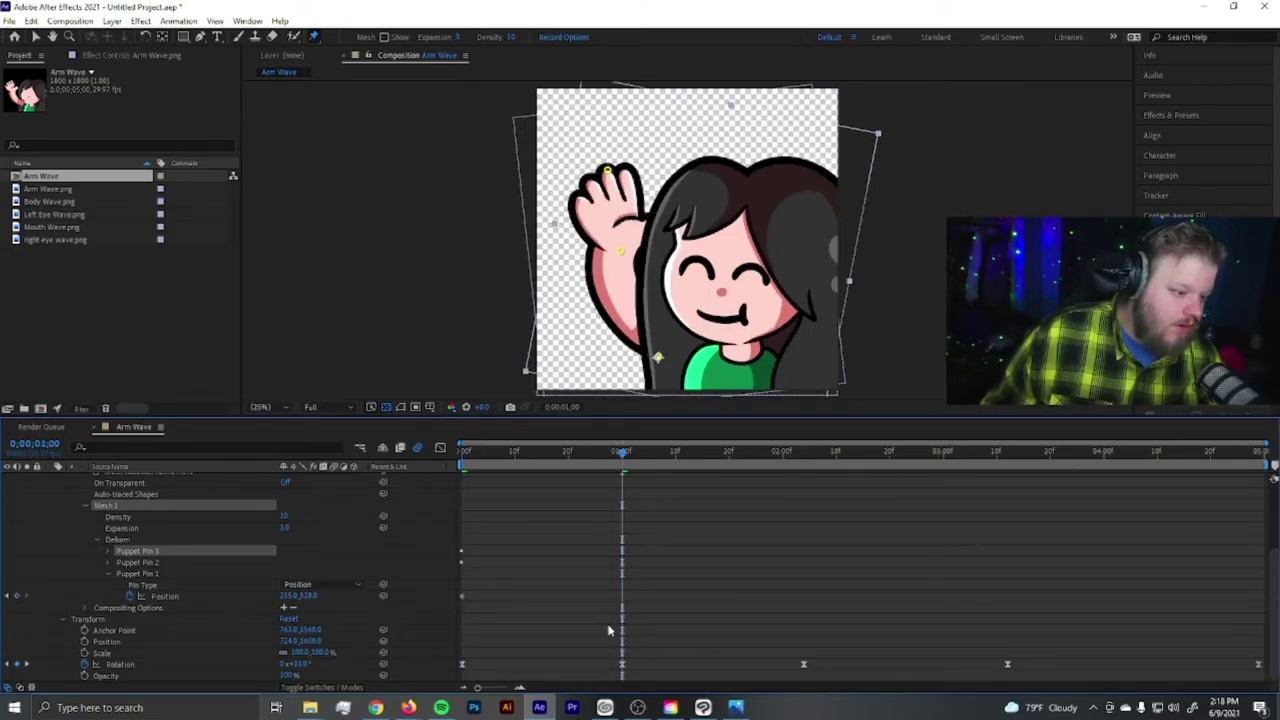
{"action": "left_click", "coordinate": [16, 598]}
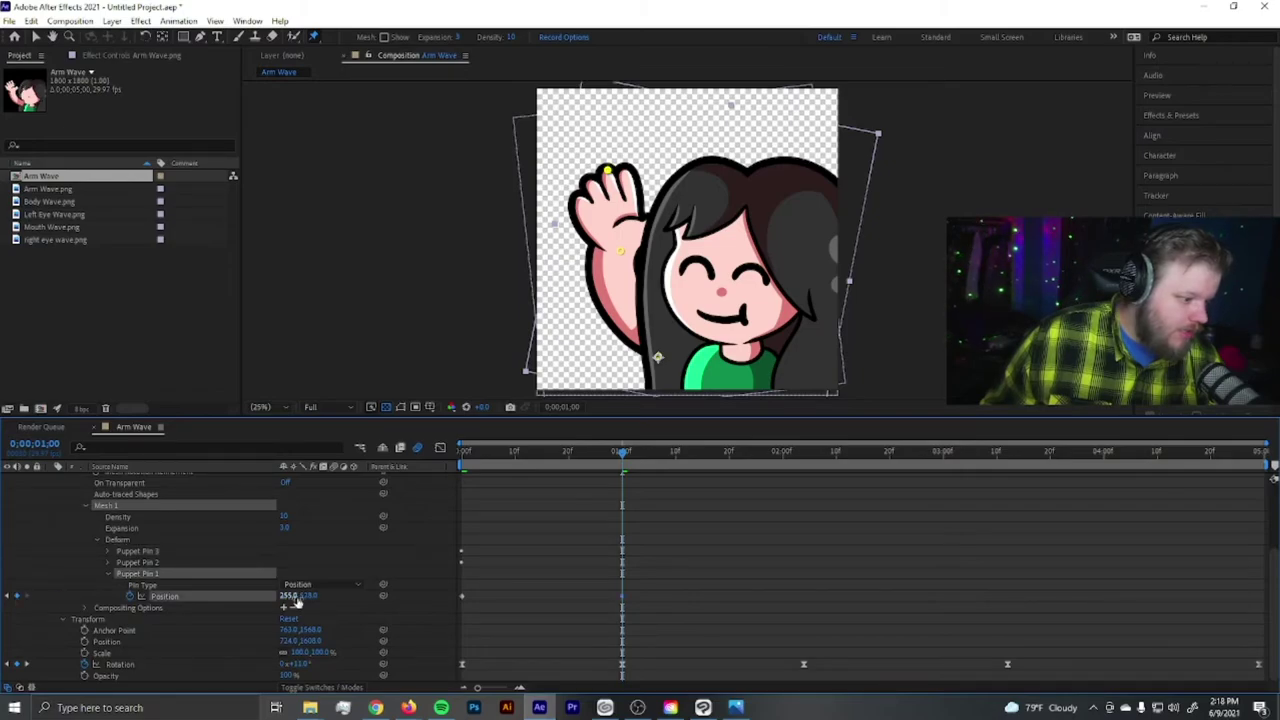
{"action": "left_click_drag", "start_coordinate": [288, 597], "coordinate": [232, 610]}
{"action": "left_click_drag", "start_coordinate": [630, 451], "coordinate": [462, 455]}
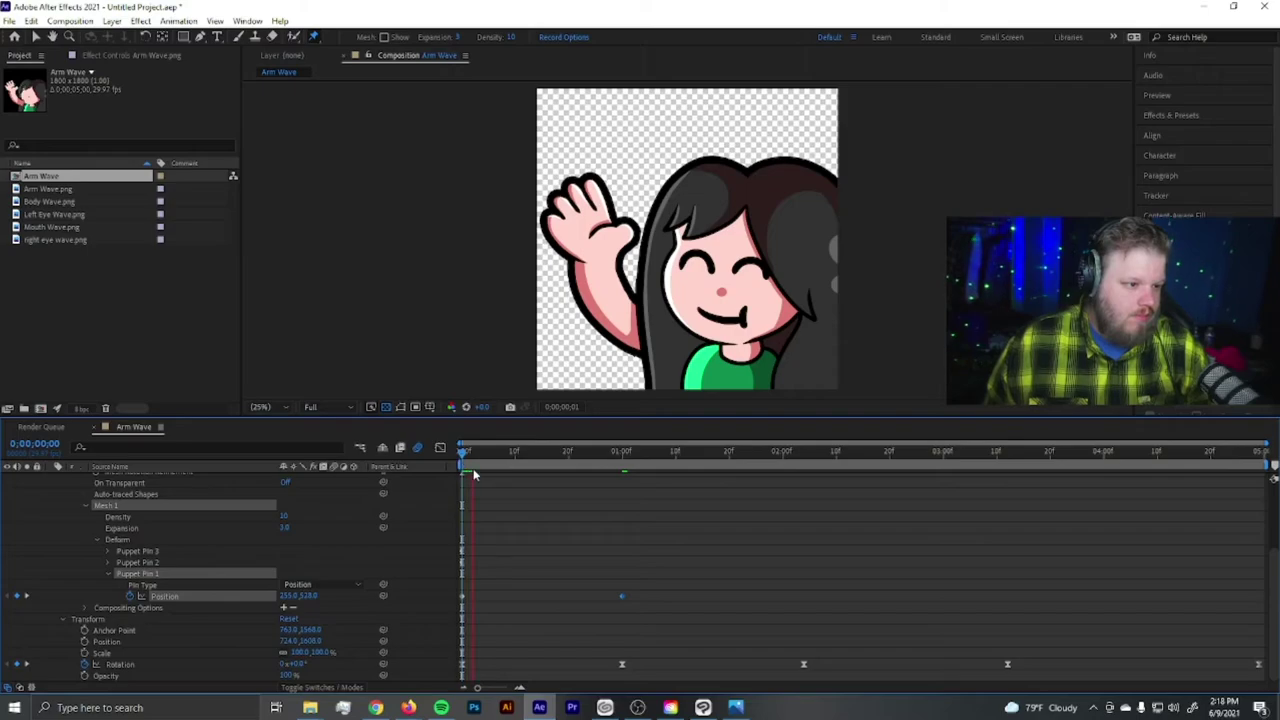
Set the viewer preview resolution to Quarter and preview
{"action": "left_click", "coordinate": [318, 407]}
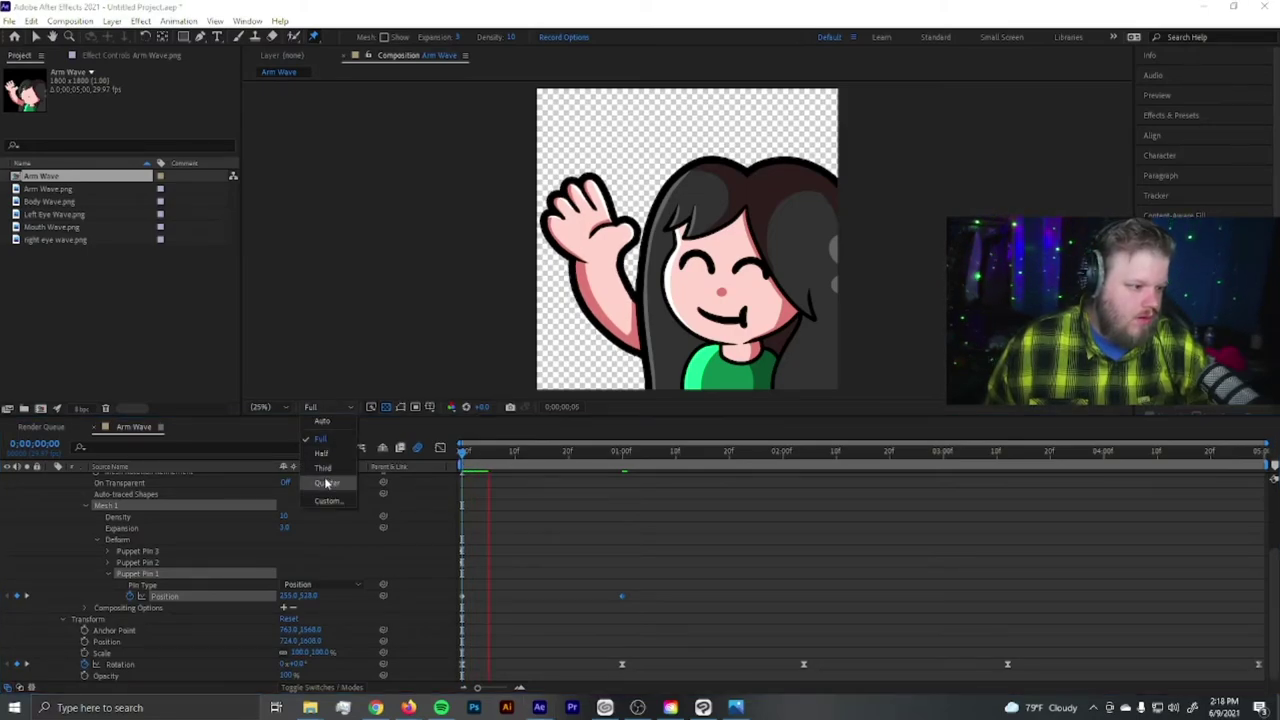
{"action": "left_click", "coordinate": [326, 484]}
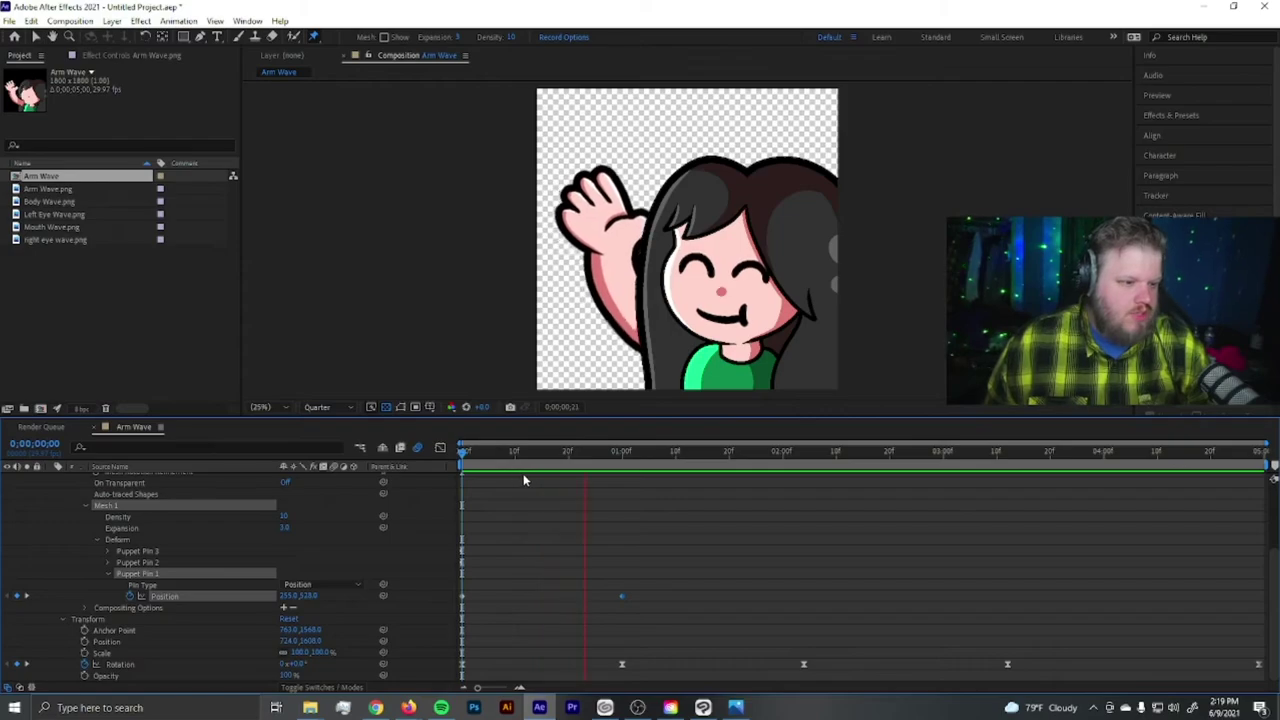
{"action": "key", "text": "space"}
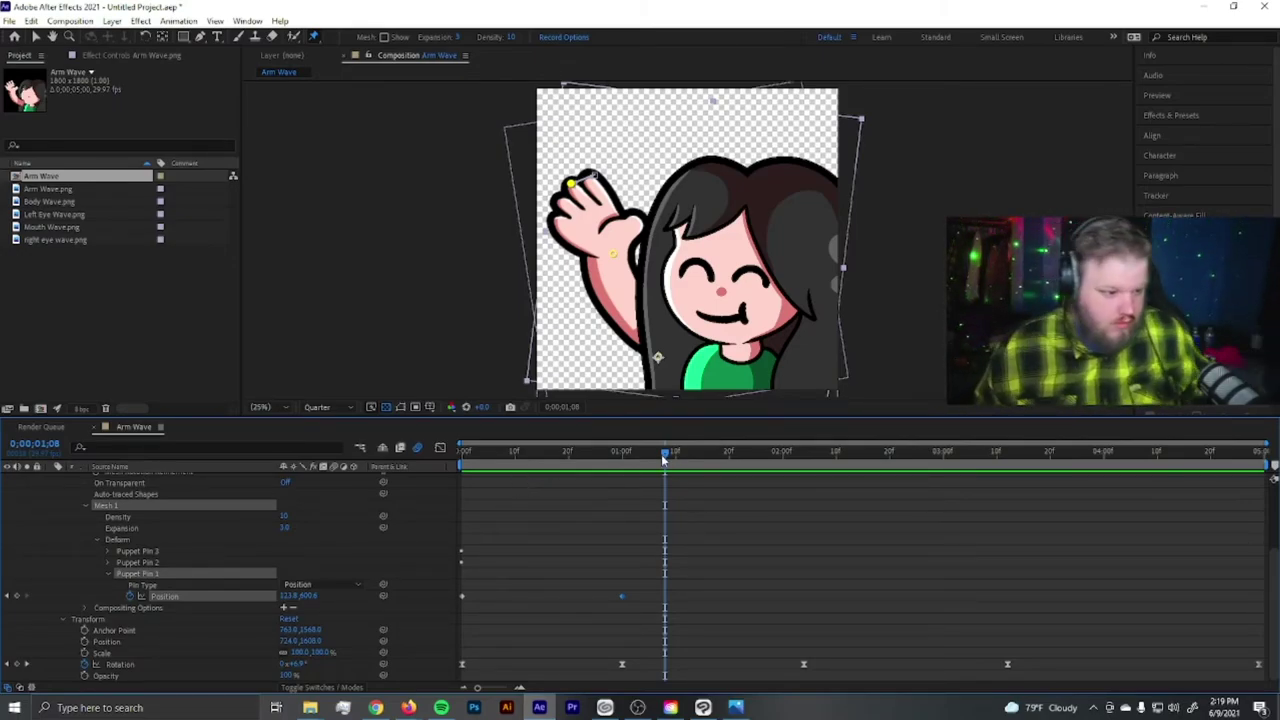
At about 0;00;02;04, drag the fingertip puppet pin to raise the hand, then preview
{"action": "left_click_drag", "start_coordinate": [666, 452], "coordinate": [803, 480]}
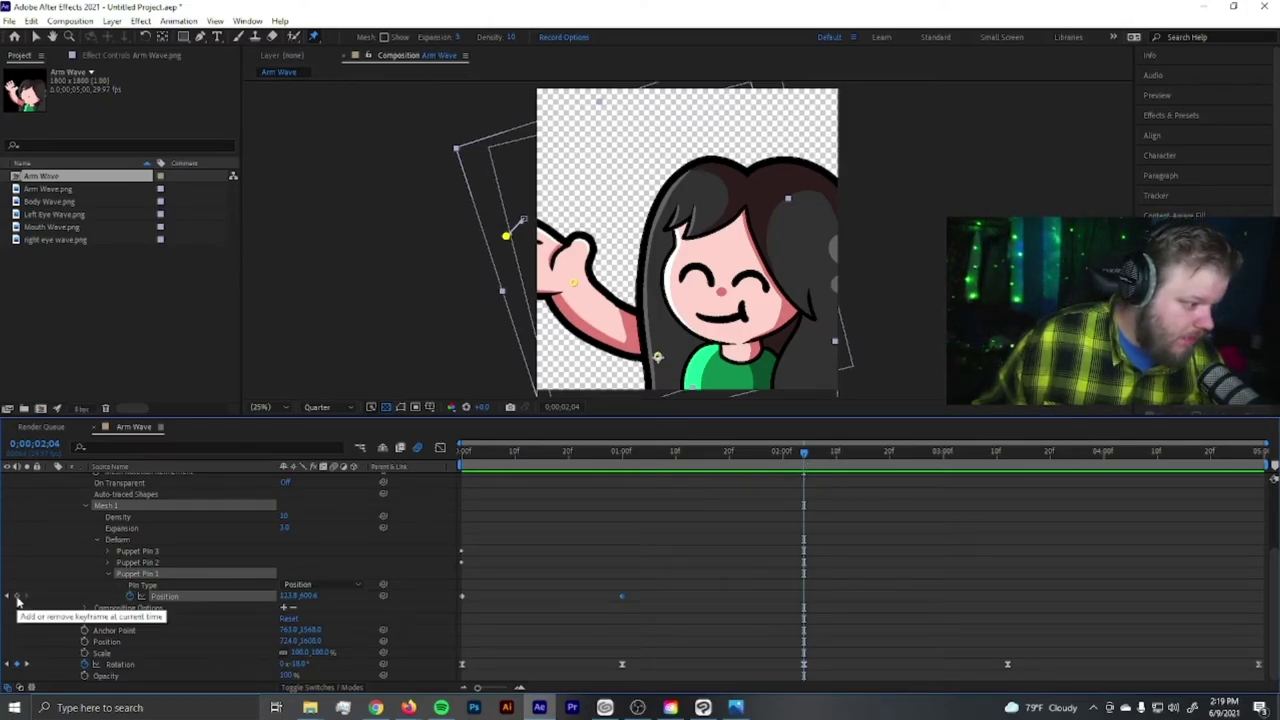
{"action": "left_click_drag", "start_coordinate": [510, 240], "coordinate": [534, 203]}
{"action": "left_click_drag", "start_coordinate": [803, 451], "coordinate": [462, 451]}
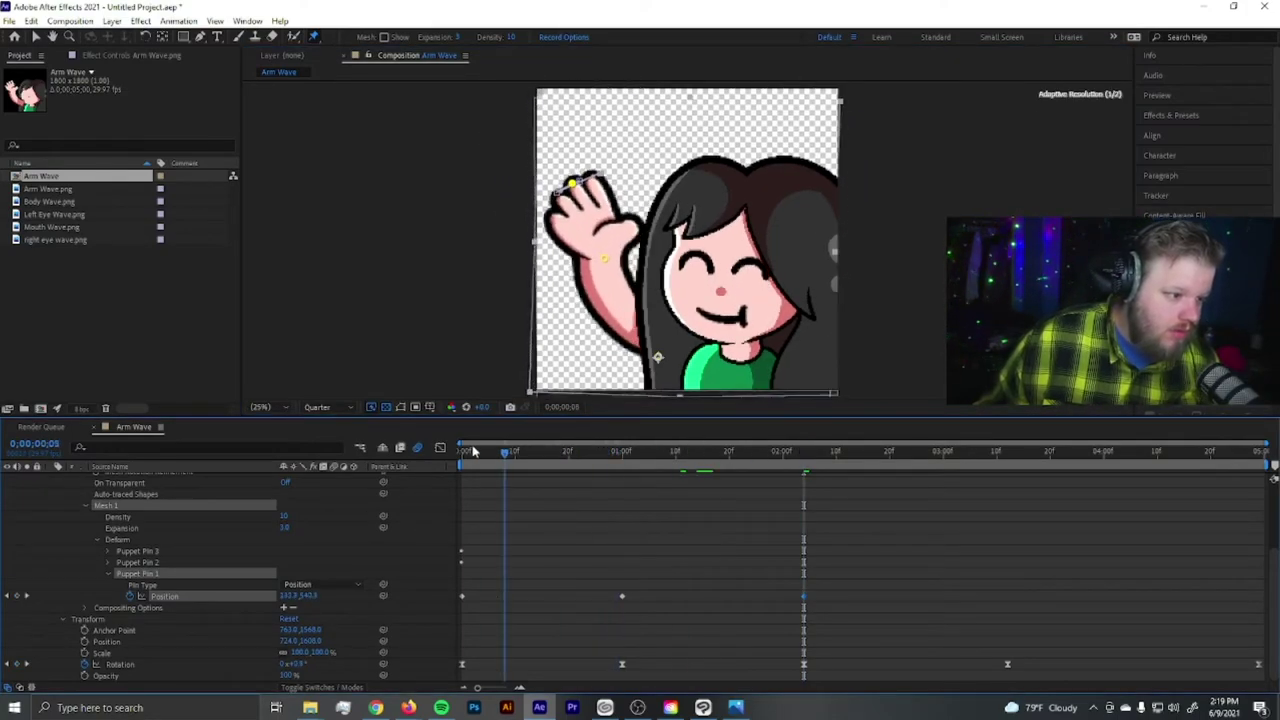
{"action": "key", "text": "space"}
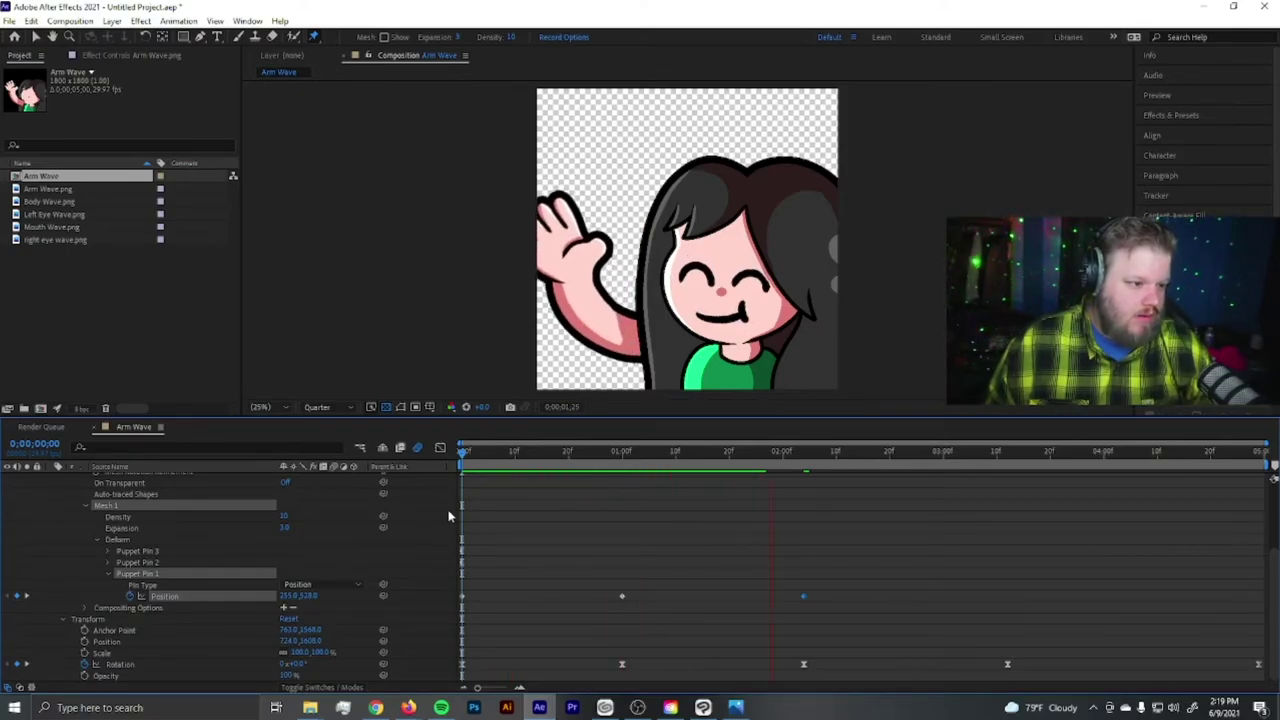
Re-pose the hand's puppet pin up and right at 2;04 and preview the wave
{"action": "key", "text": "space"}
{"action": "left_click", "coordinate": [806, 462]}
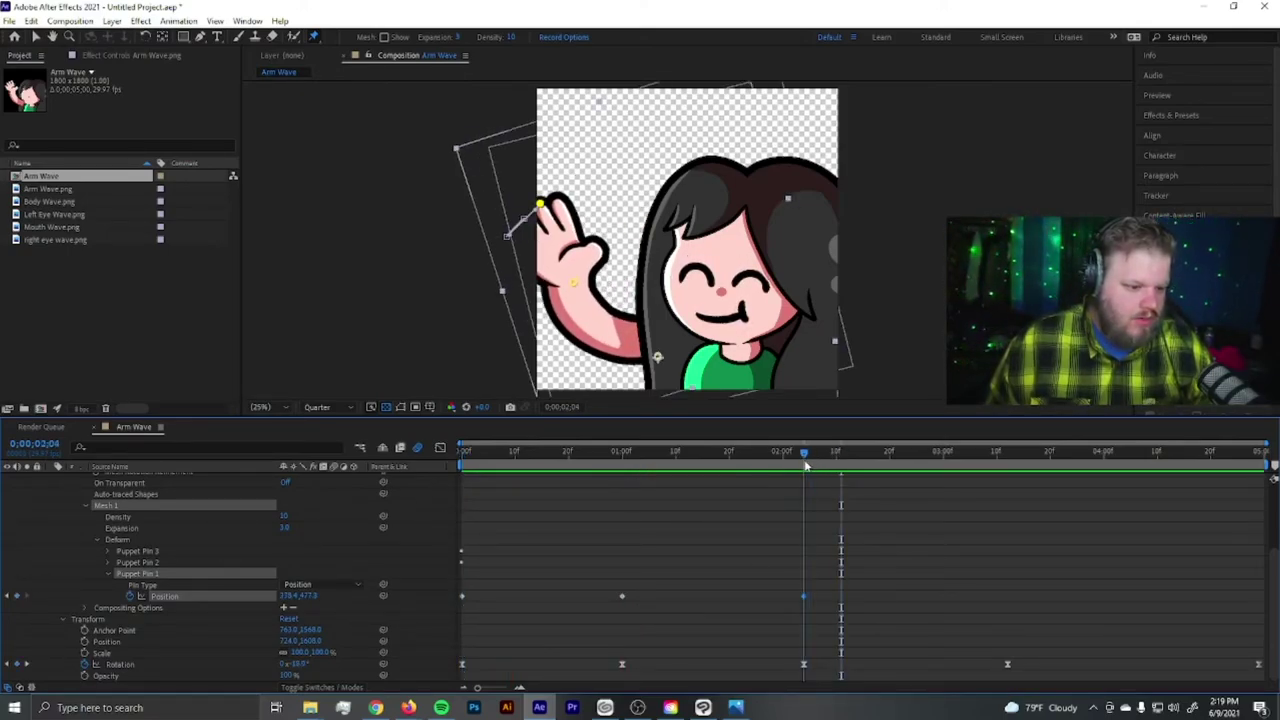
{"action": "left_click_drag", "start_coordinate": [540, 205], "coordinate": [550, 197]}
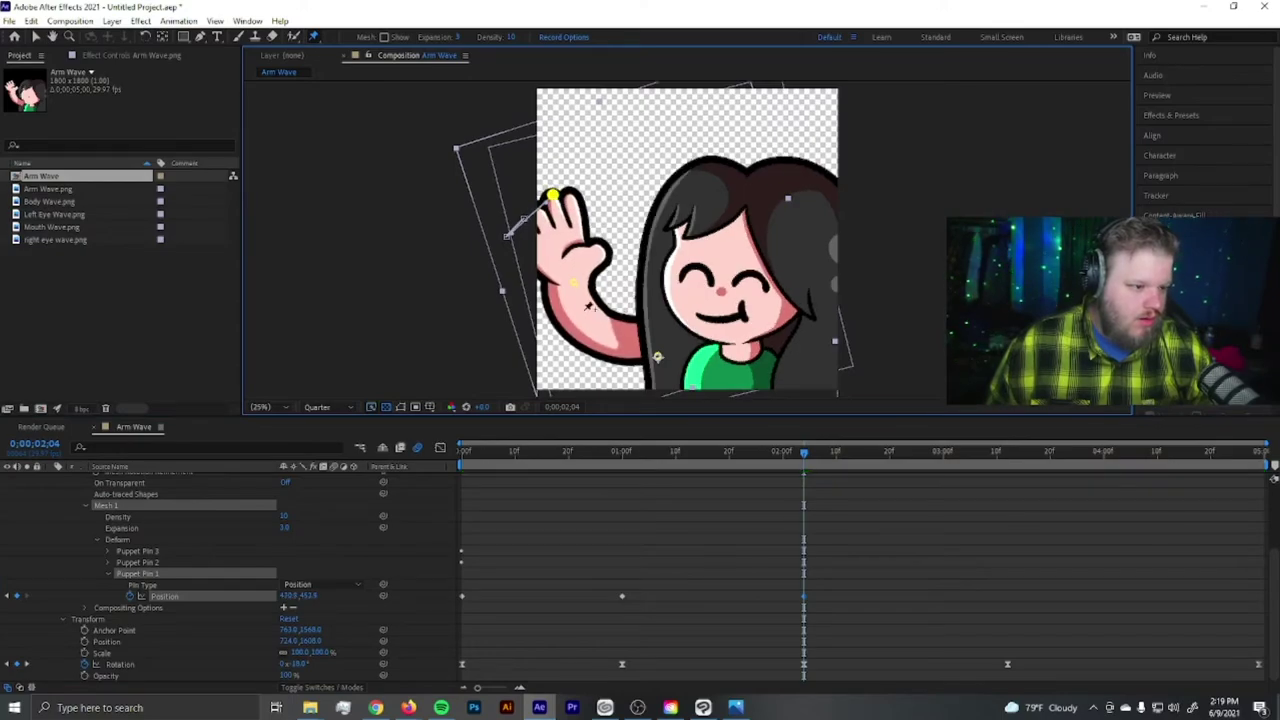
{"action": "key", "text": "space"}
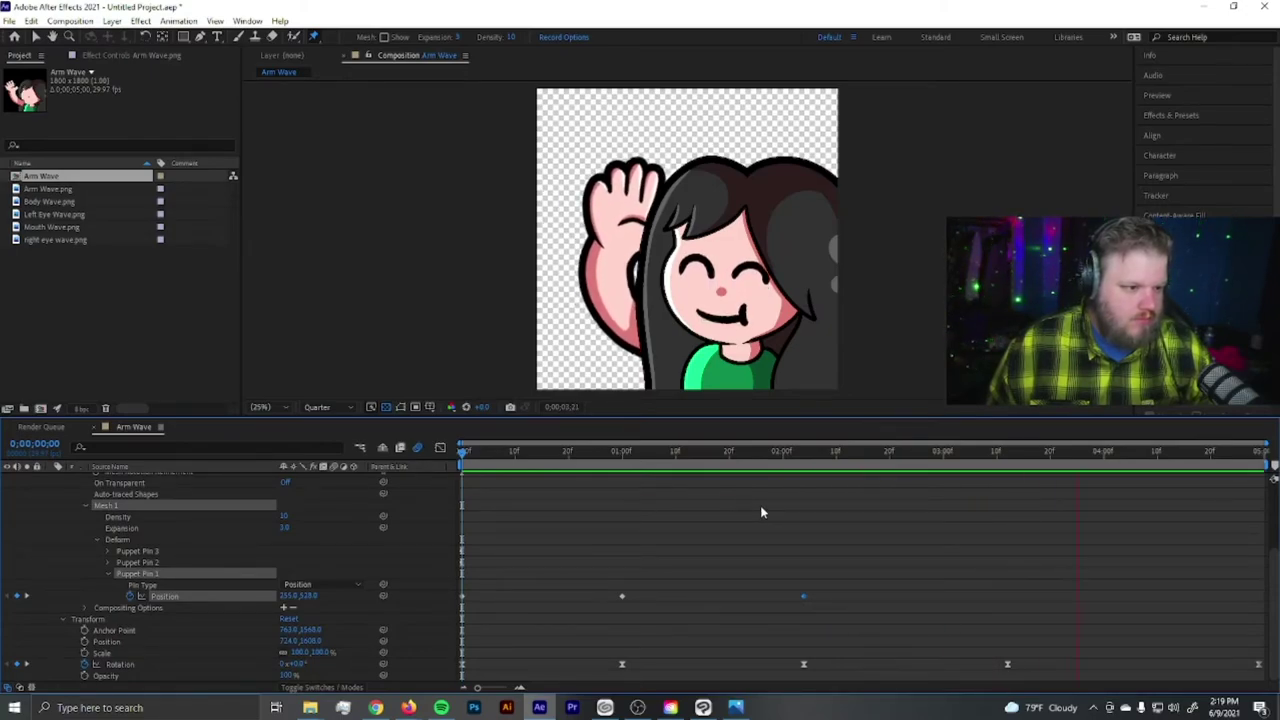
{"action": "key", "text": "space"}
{"action": "key", "text": "space"}
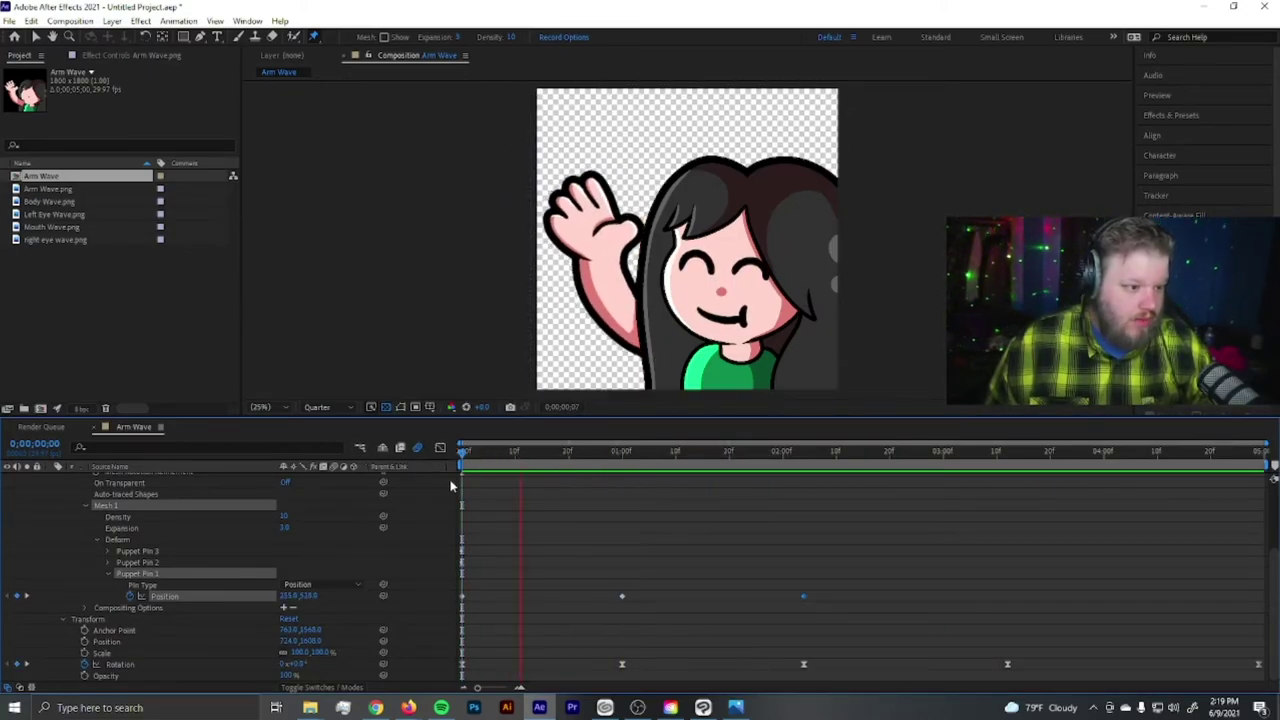
{"action": "key", "text": "space"}
Adjust the hand pin at one second and near 2;05, then replay from the start
{"action": "left_click", "coordinate": [622, 452]}
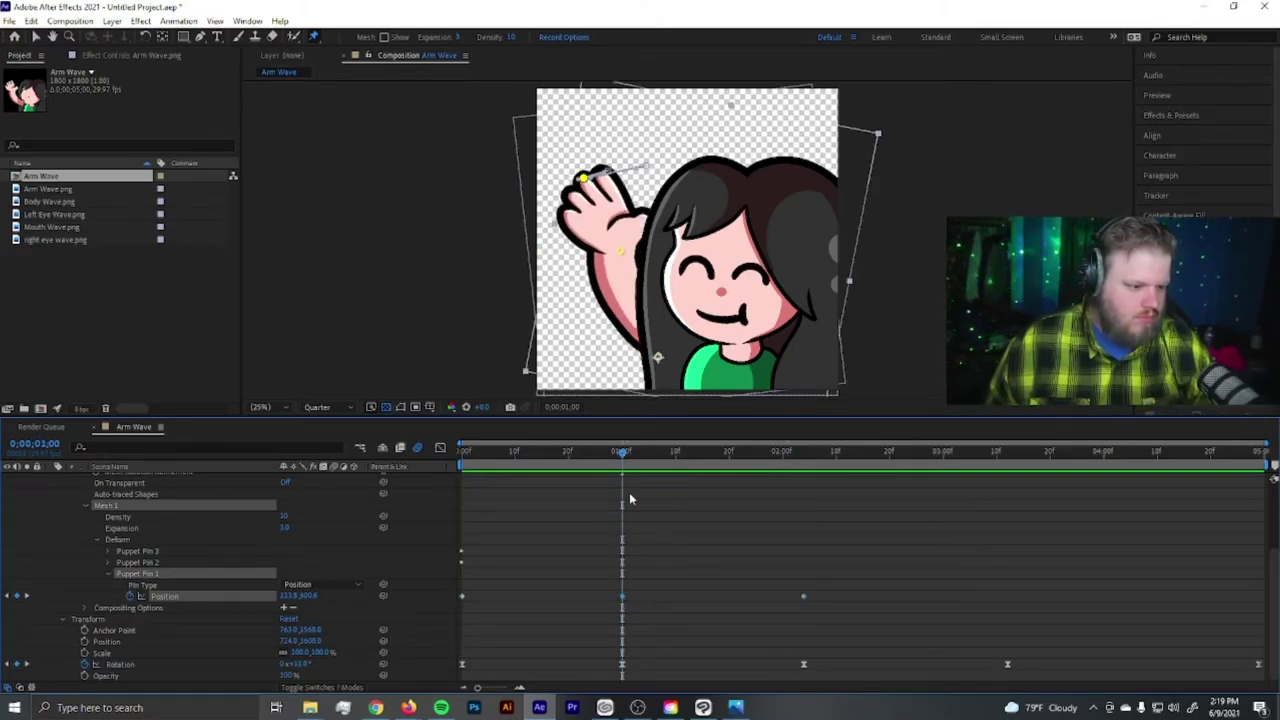
{"action": "left_click_drag", "start_coordinate": [583, 178], "coordinate": [585, 195]}
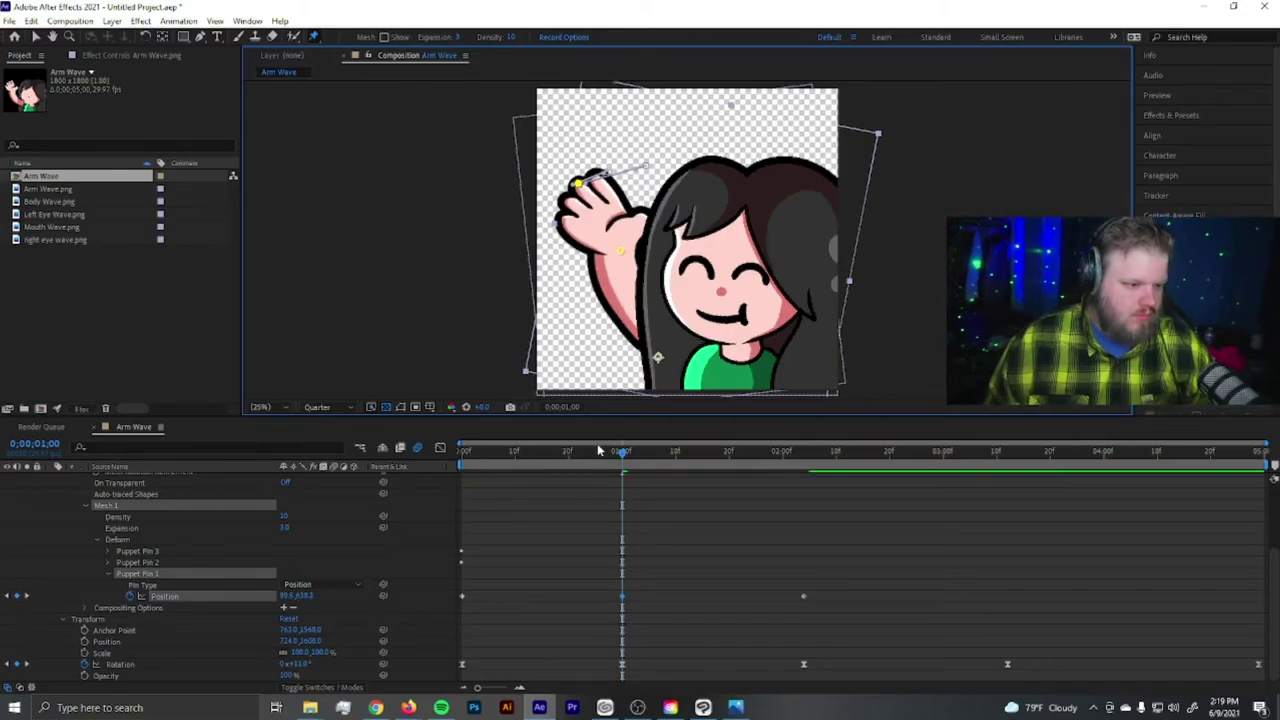
{"action": "left_click_drag", "start_coordinate": [622, 448], "coordinate": [809, 430]}
{"action": "left_click_drag", "start_coordinate": [551, 197], "coordinate": [578, 195]}
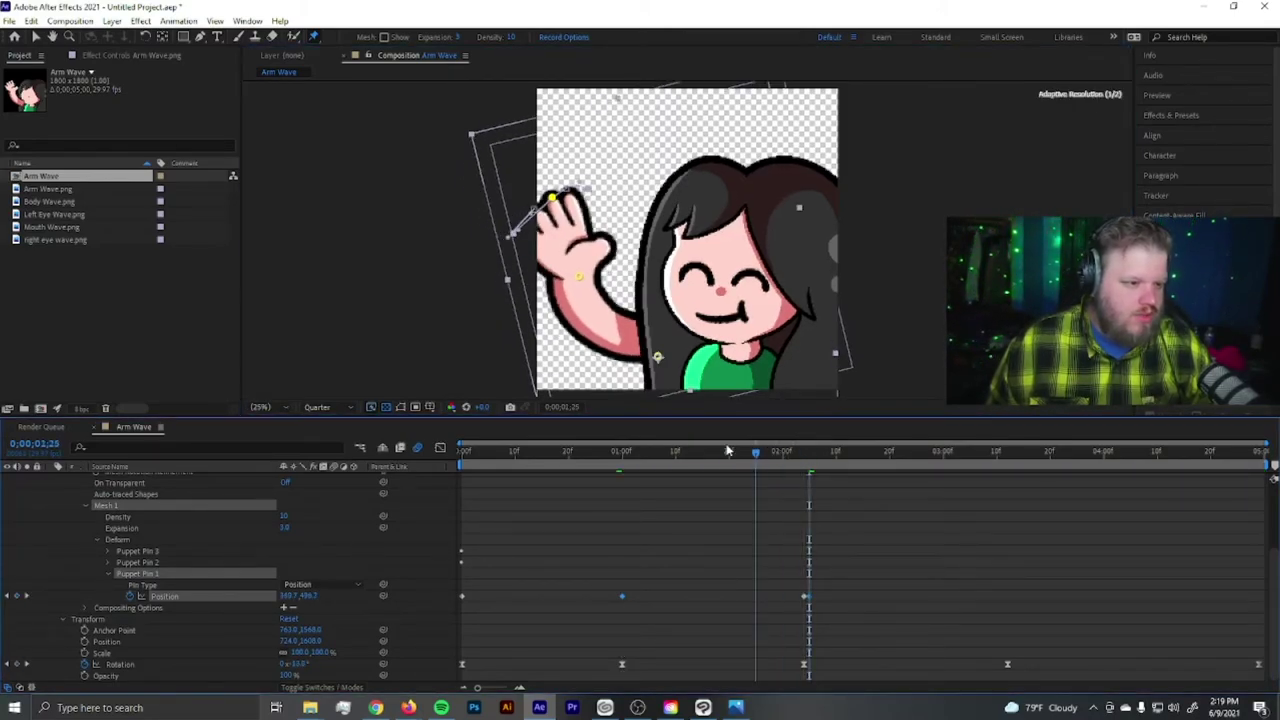
{"action": "left_click", "coordinate": [462, 451]}
{"action": "key", "text": "space"}
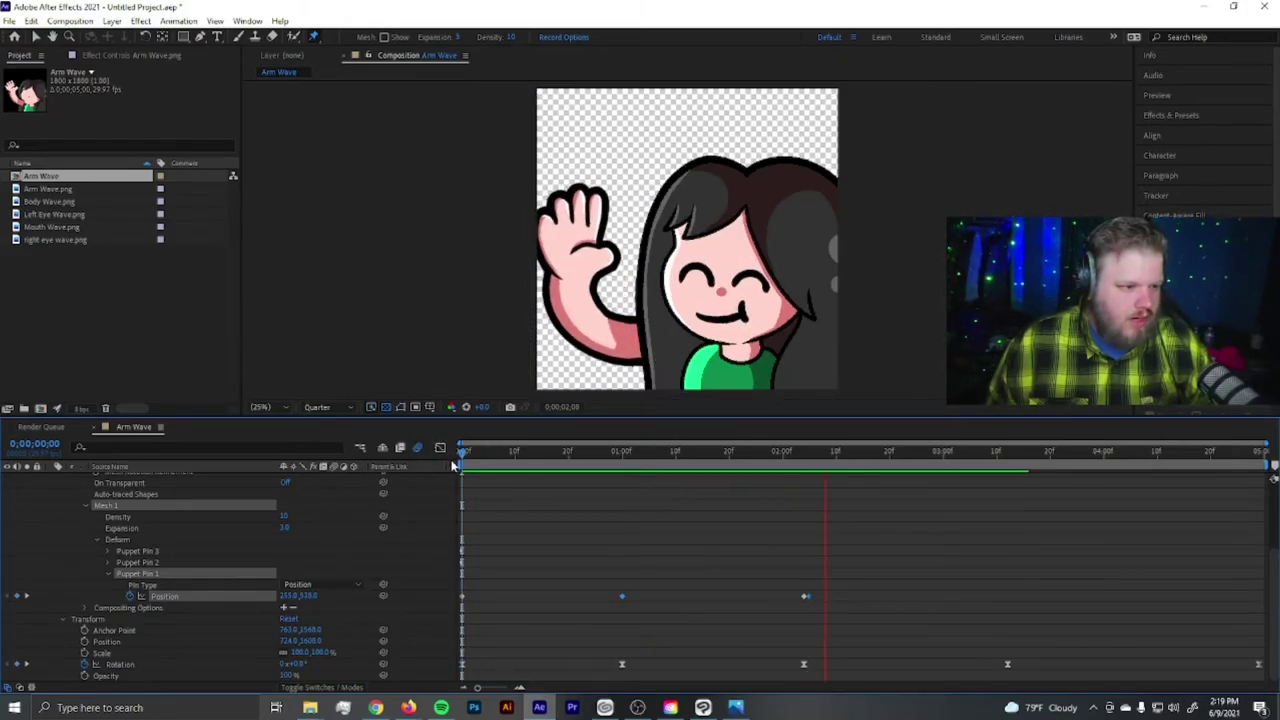
{"action": "left_click", "coordinate": [806, 595]}
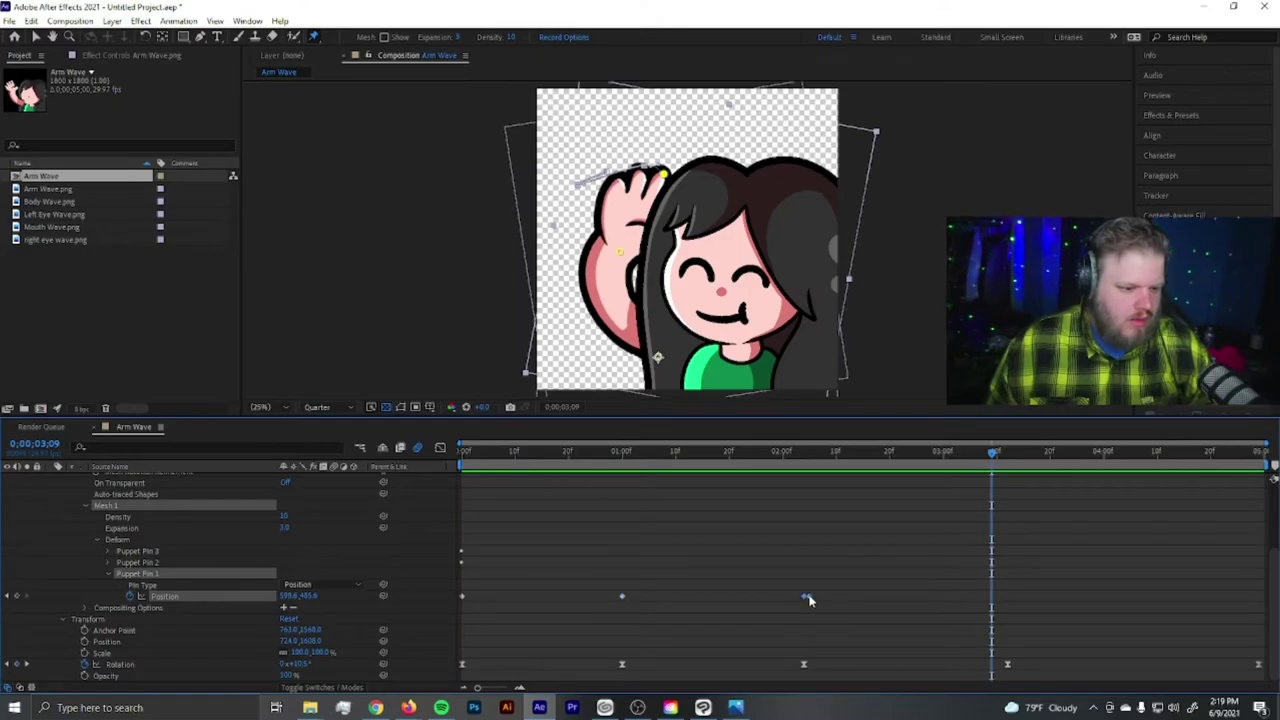
{"action": "key", "text": "space"}
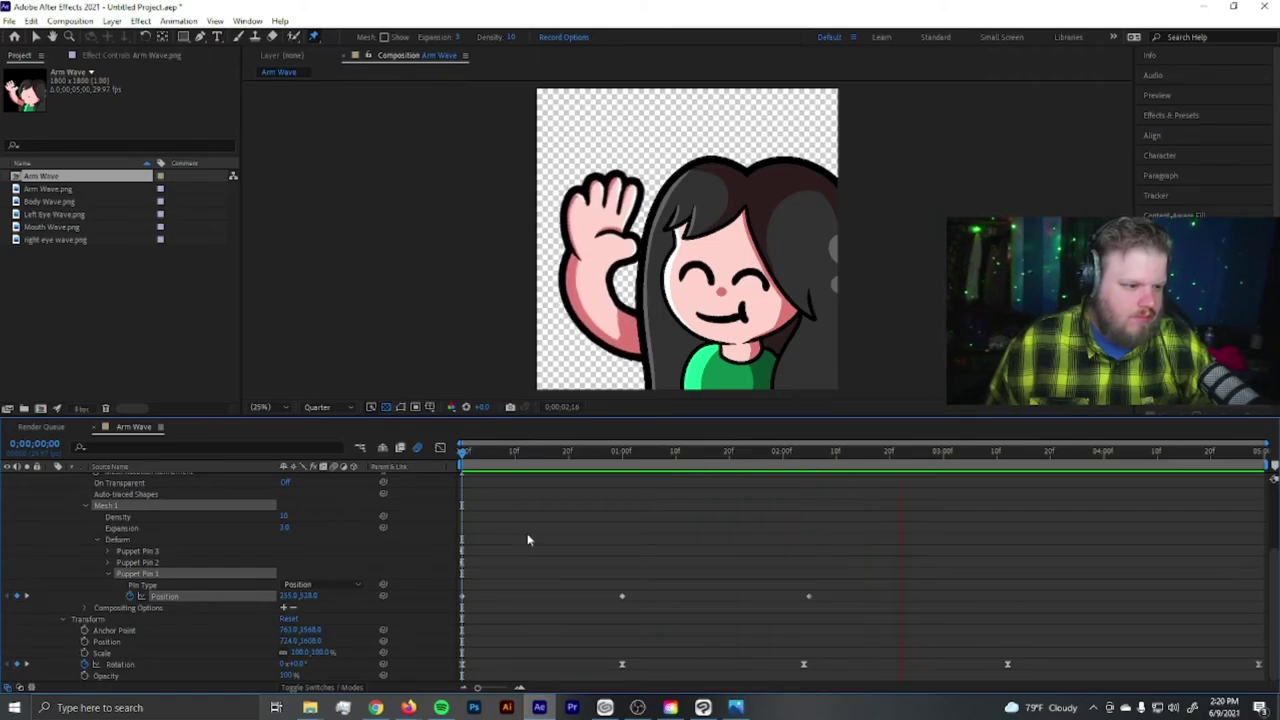
Paste the hand pin's pose as a keyframe on the final frame 4;29 and preview
{"action": "key", "text": "space"}
{"action": "left_click_drag", "start_coordinate": [820, 462], "coordinate": [620, 474]}
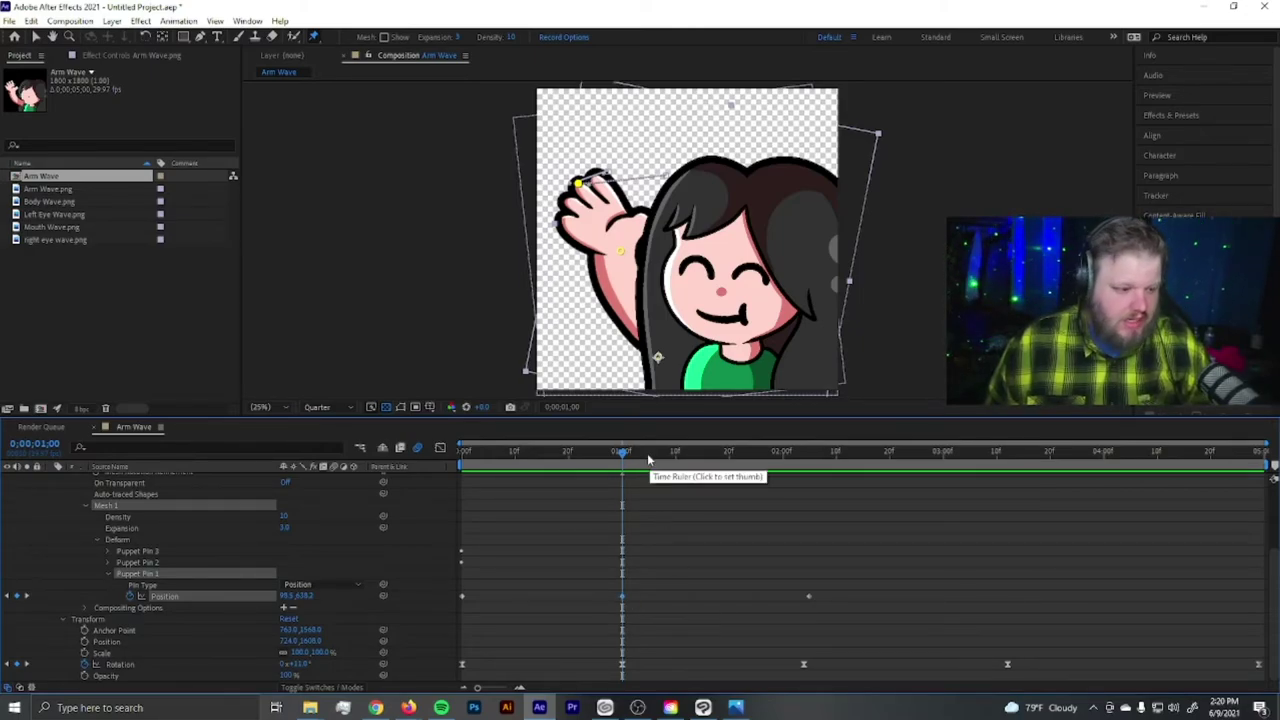
{"action": "left_click_drag", "start_coordinate": [700, 459], "coordinate": [1007, 477]}
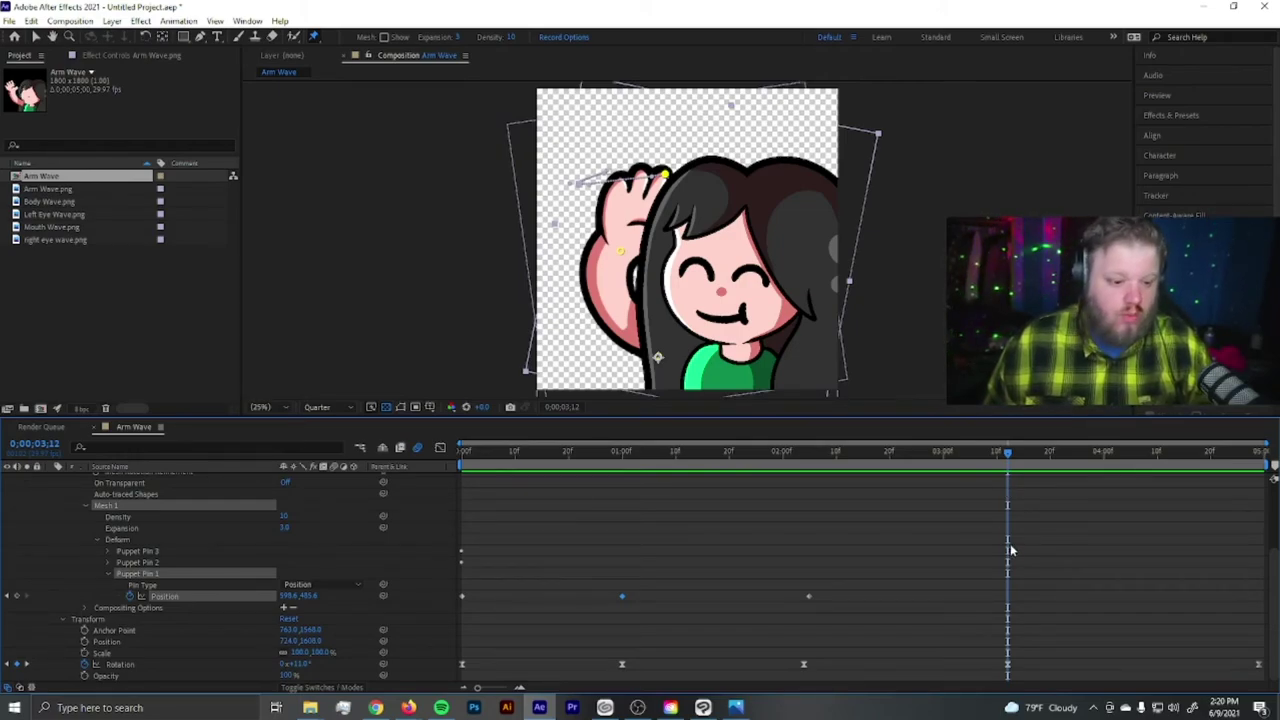
{"action": "key", "text": "space"}
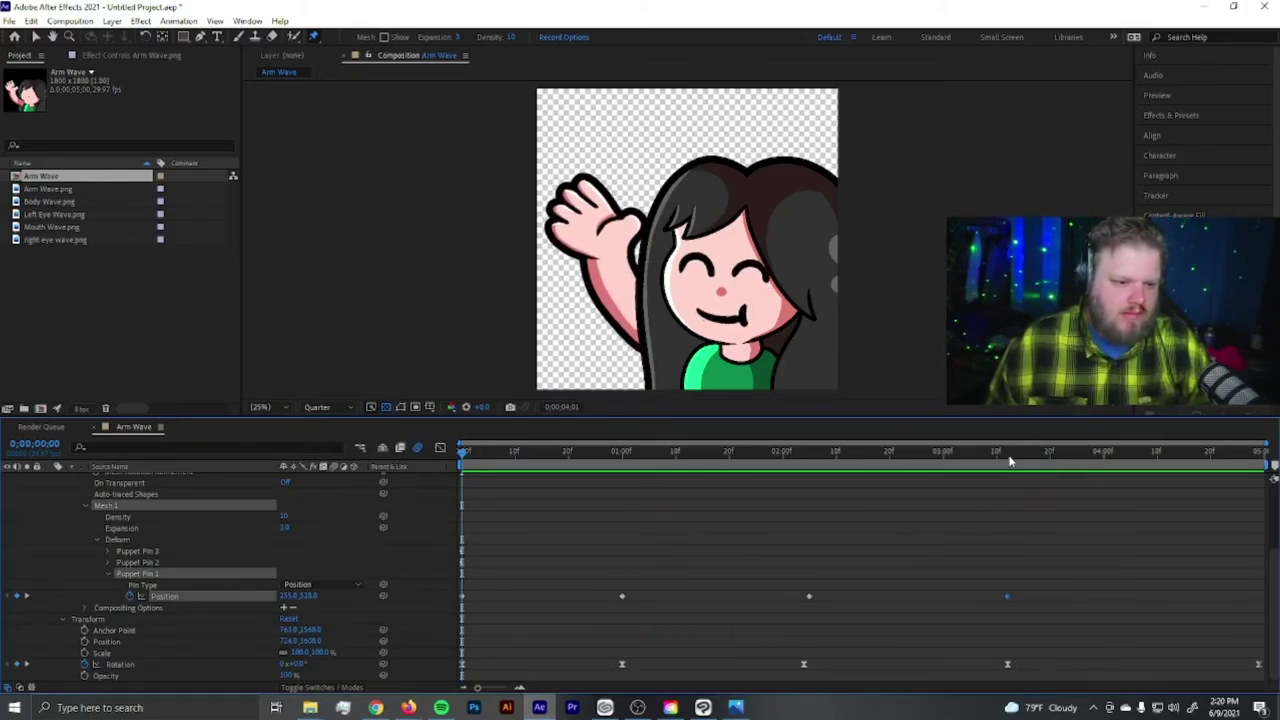
{"action": "left_click_drag", "start_coordinate": [1004, 458], "coordinate": [1007, 466]}
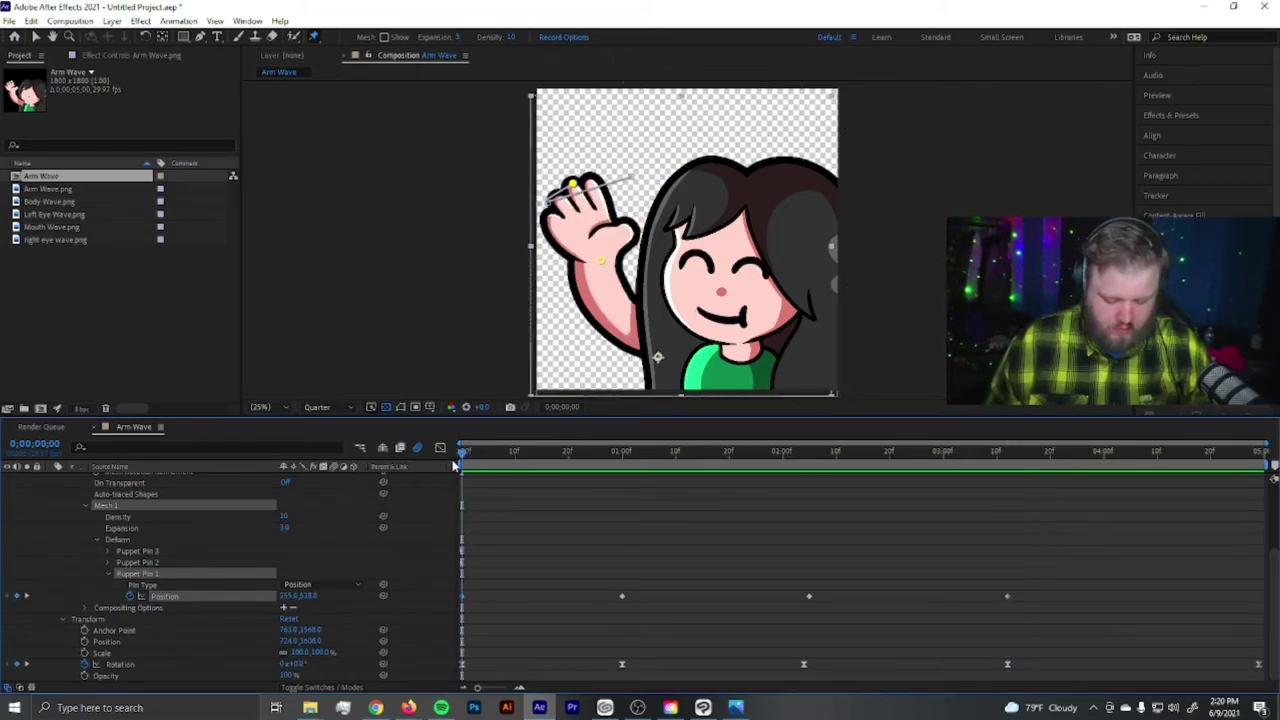
{"action": "left_click", "coordinate": [1077, 455]}
{"action": "left_click", "coordinate": [1258, 455]}
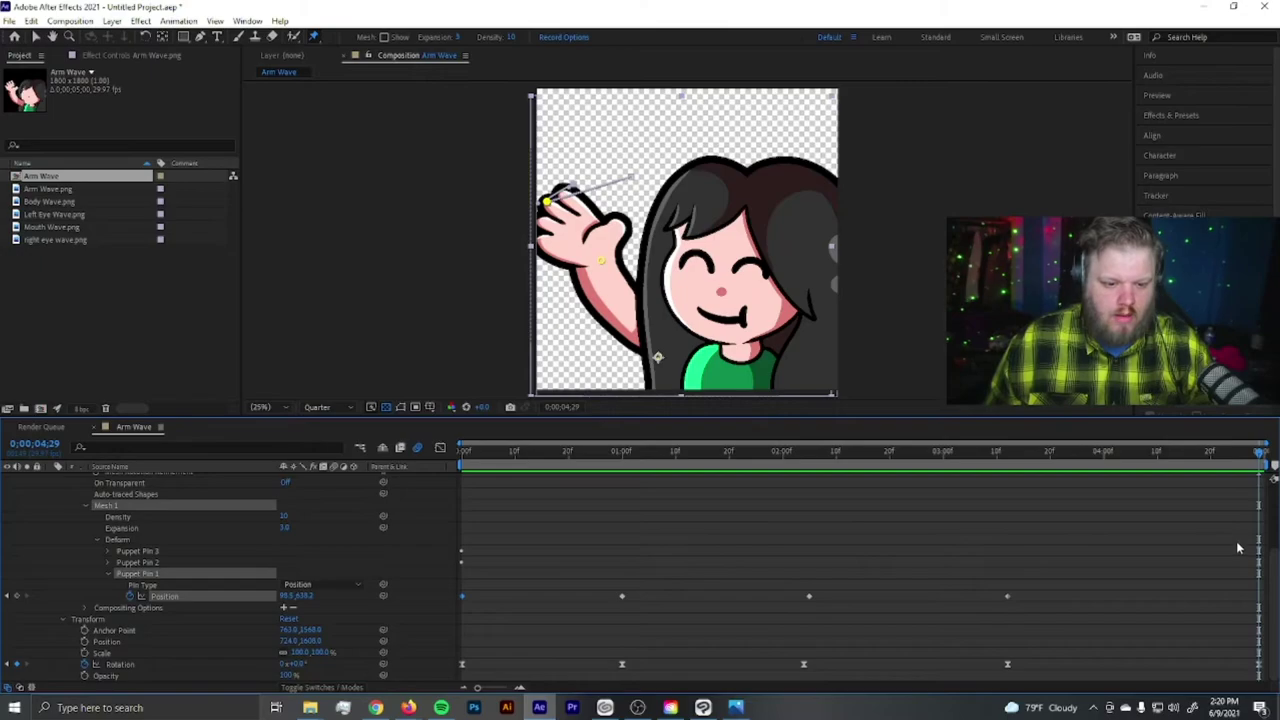
{"action": "key", "text": "ctrl+v"}
{"action": "key", "text": "space"}
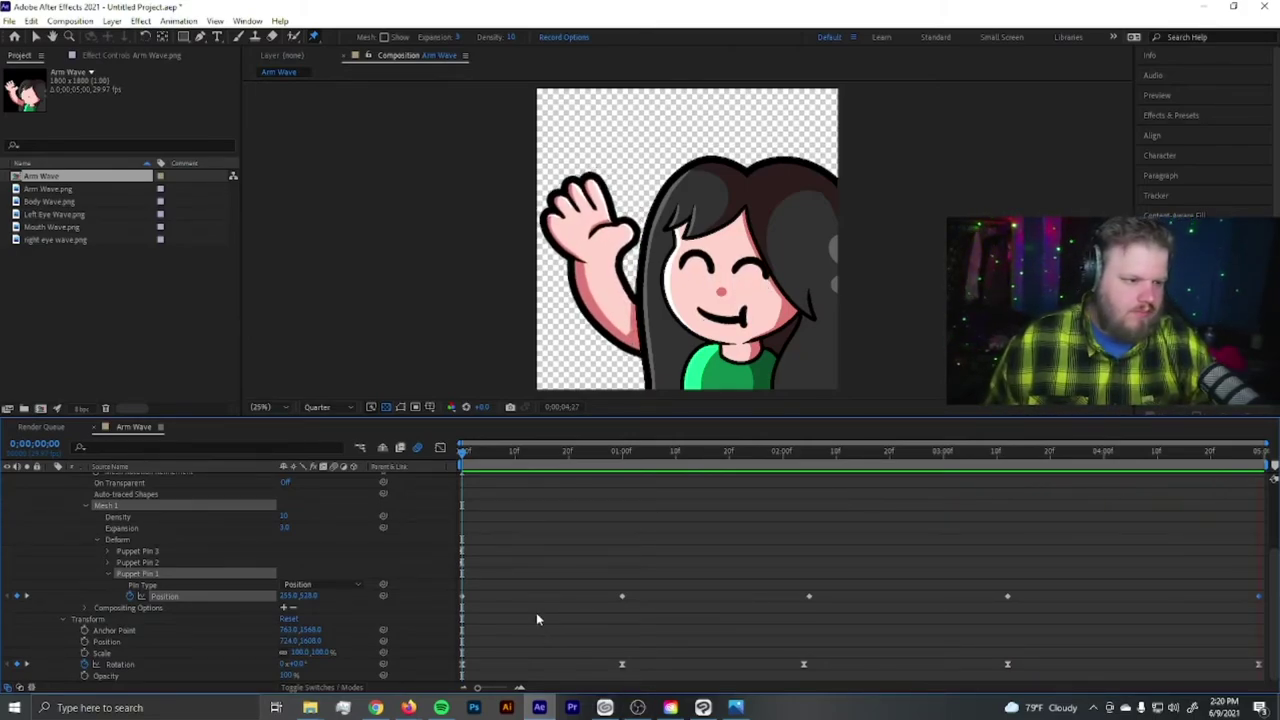
{"action": "key", "text": "space"}
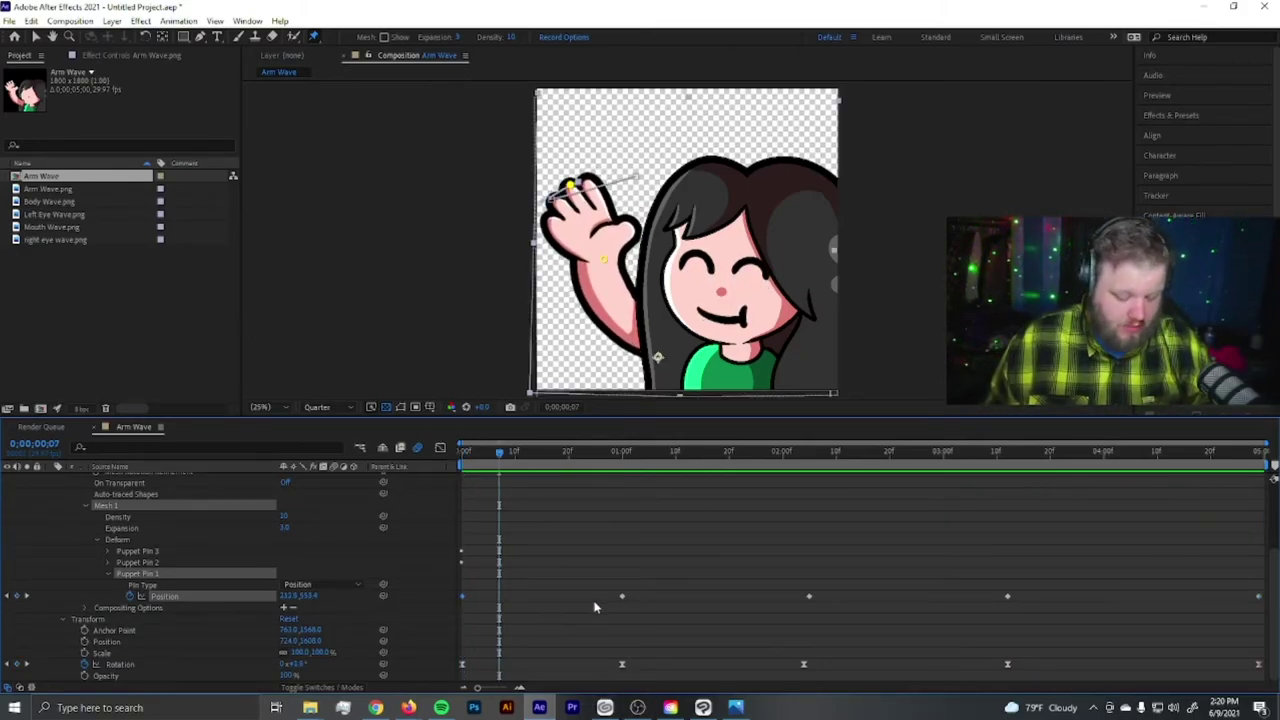
Apply Easy Ease to the hand pin's Position keyframes and preview the eased wave
{"action": "left_click", "coordinate": [621, 596], "text": "shift"}
{"action": "left_click", "coordinate": [809, 596], "text": "shift"}
{"action": "key", "text": "alt+Left"}
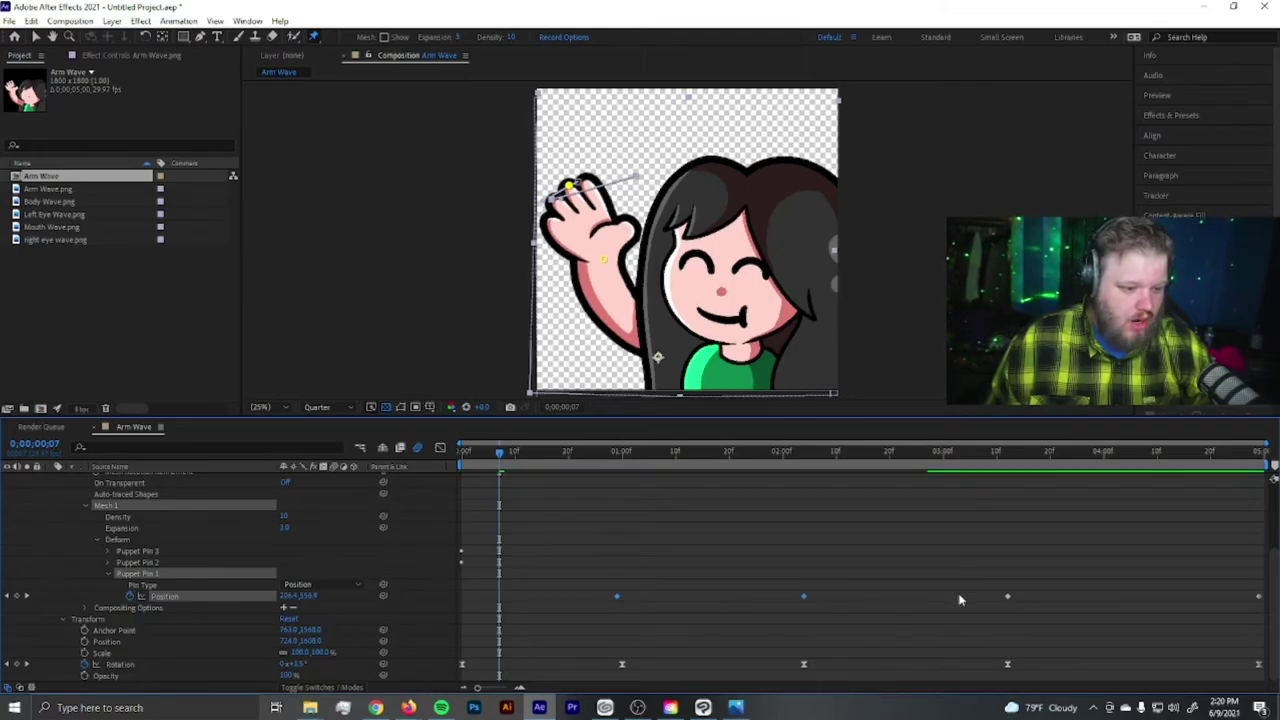
{"action": "key", "text": "ctrl+z"}
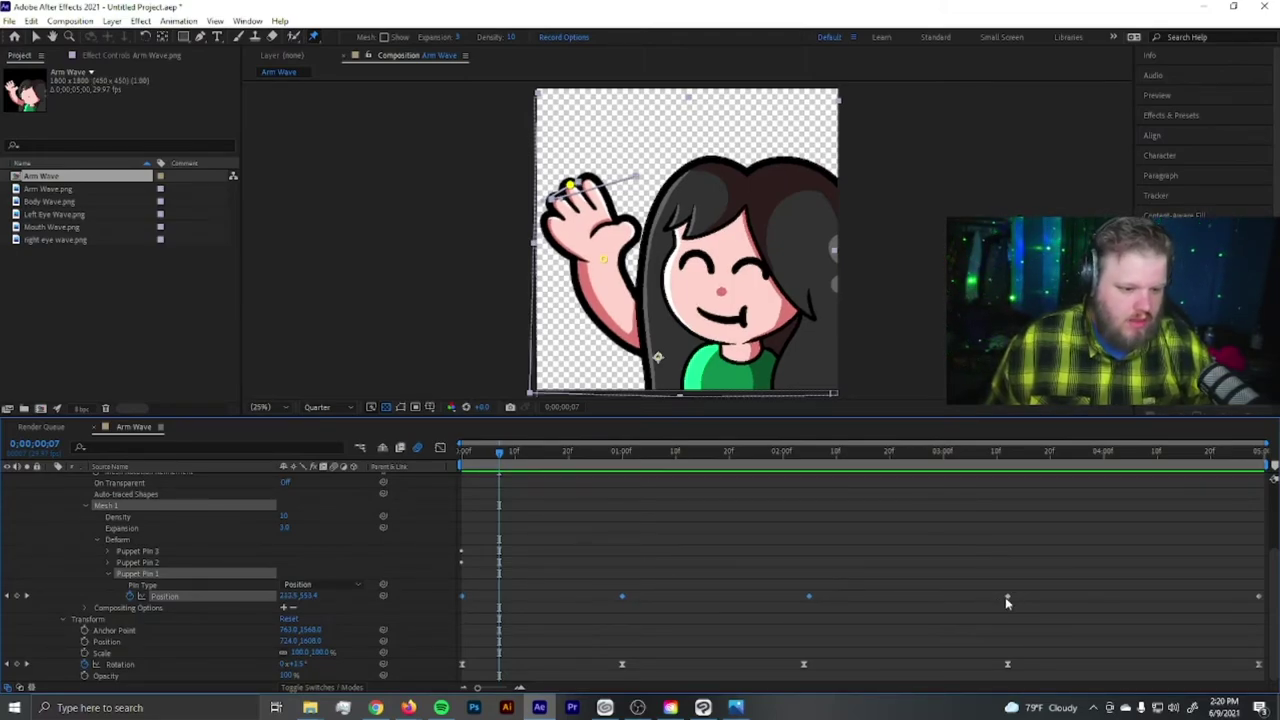
{"action": "right_click", "coordinate": [1260, 598]}
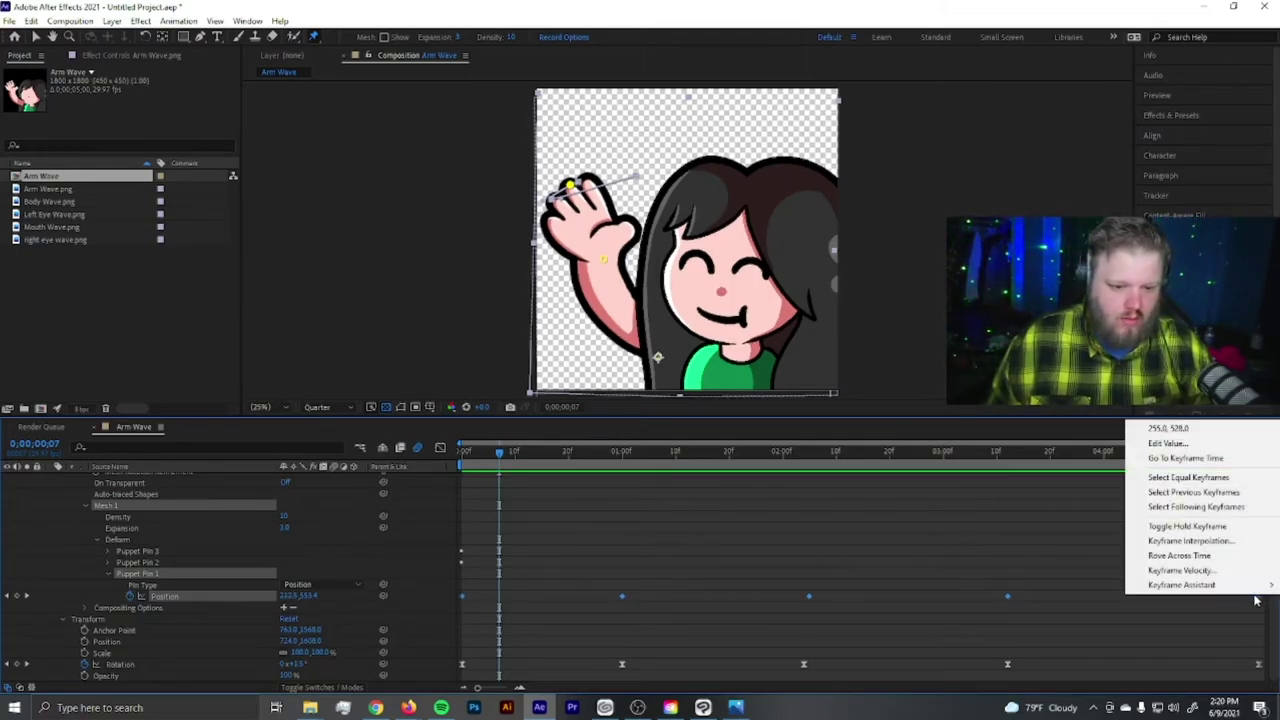
{"action": "mouse_move", "coordinate": [1200, 585]}
{"action": "left_click", "coordinate": [948, 498]}
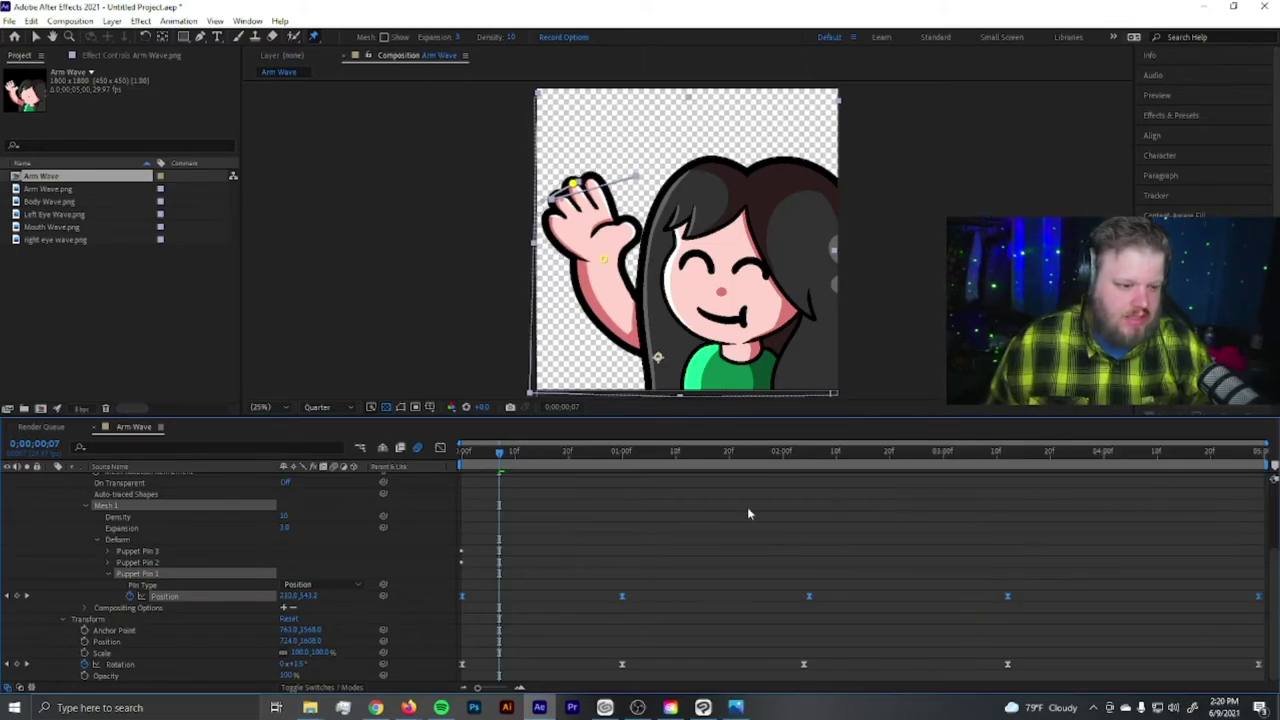
{"action": "left_click_drag", "start_coordinate": [499, 470], "coordinate": [462, 470]}
{"action": "key", "text": "space"}
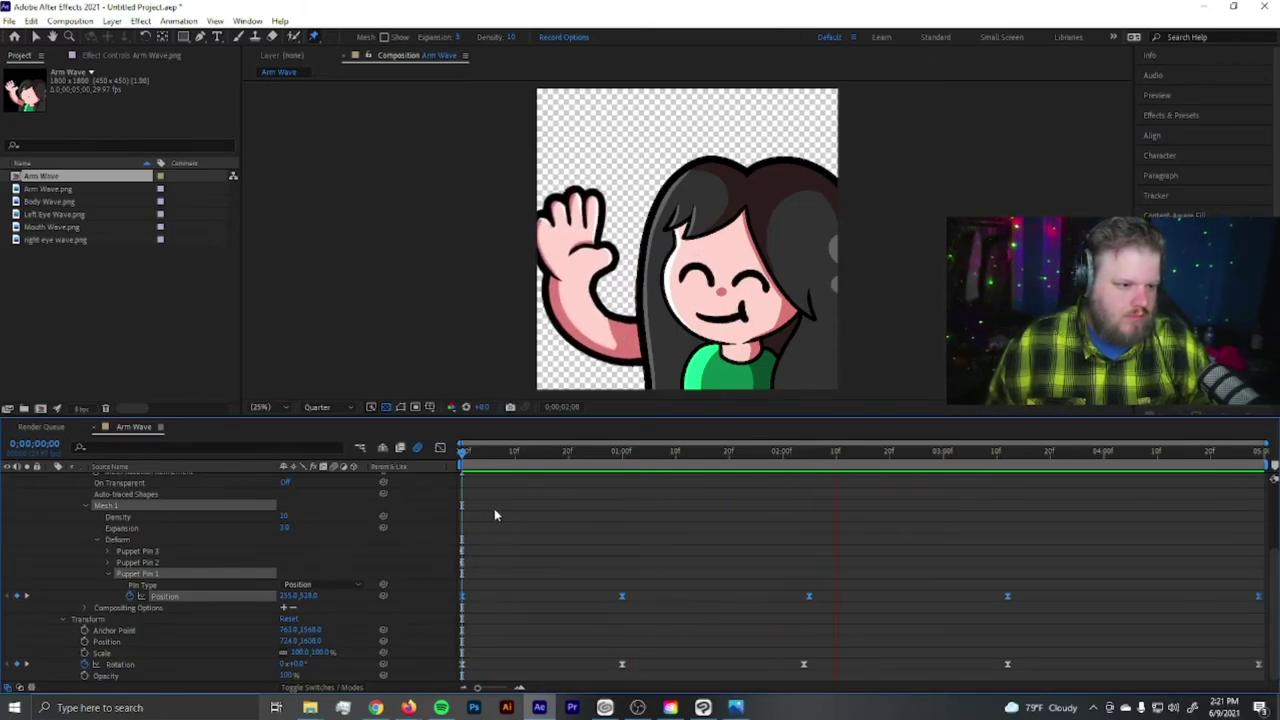
{"action": "key", "text": "space"}
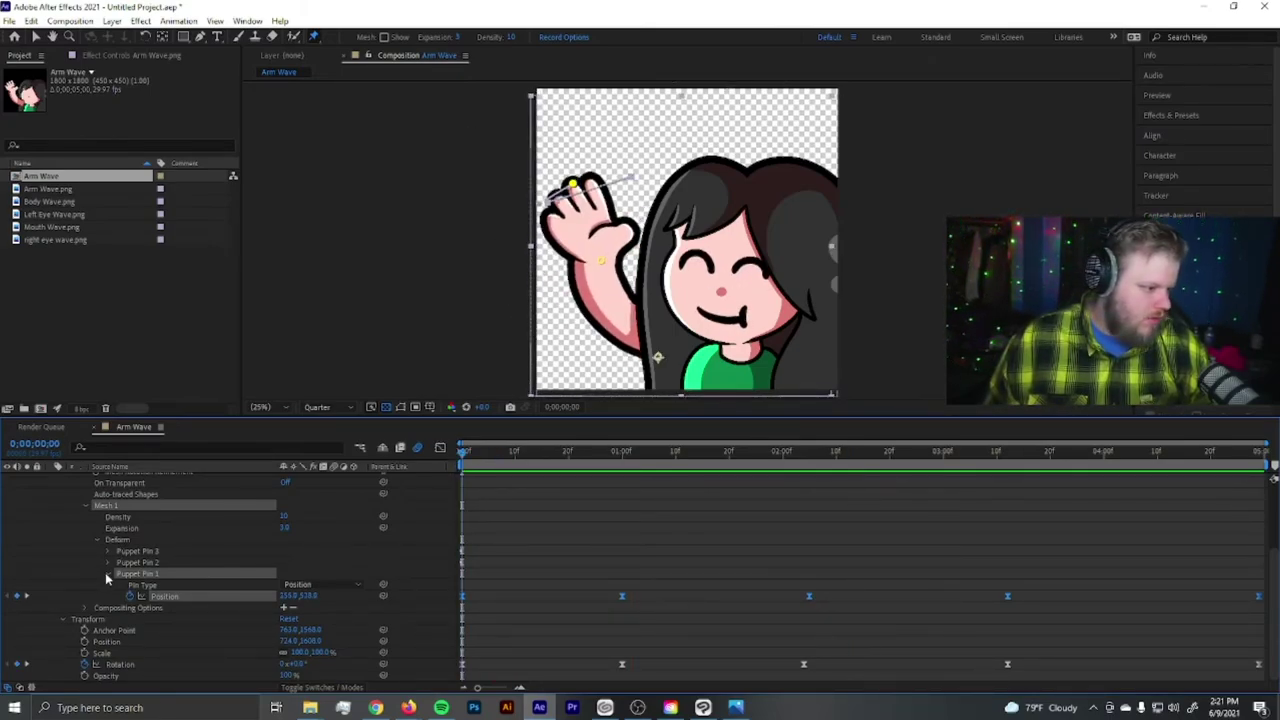
Inspect Puppet Pin 1 and Puppet Pin 2 Position properties while scrubbing the timeline
{"action": "left_click", "coordinate": [107, 579]}
{"action": "left_click_drag", "start_coordinate": [468, 452], "coordinate": [750, 474]}
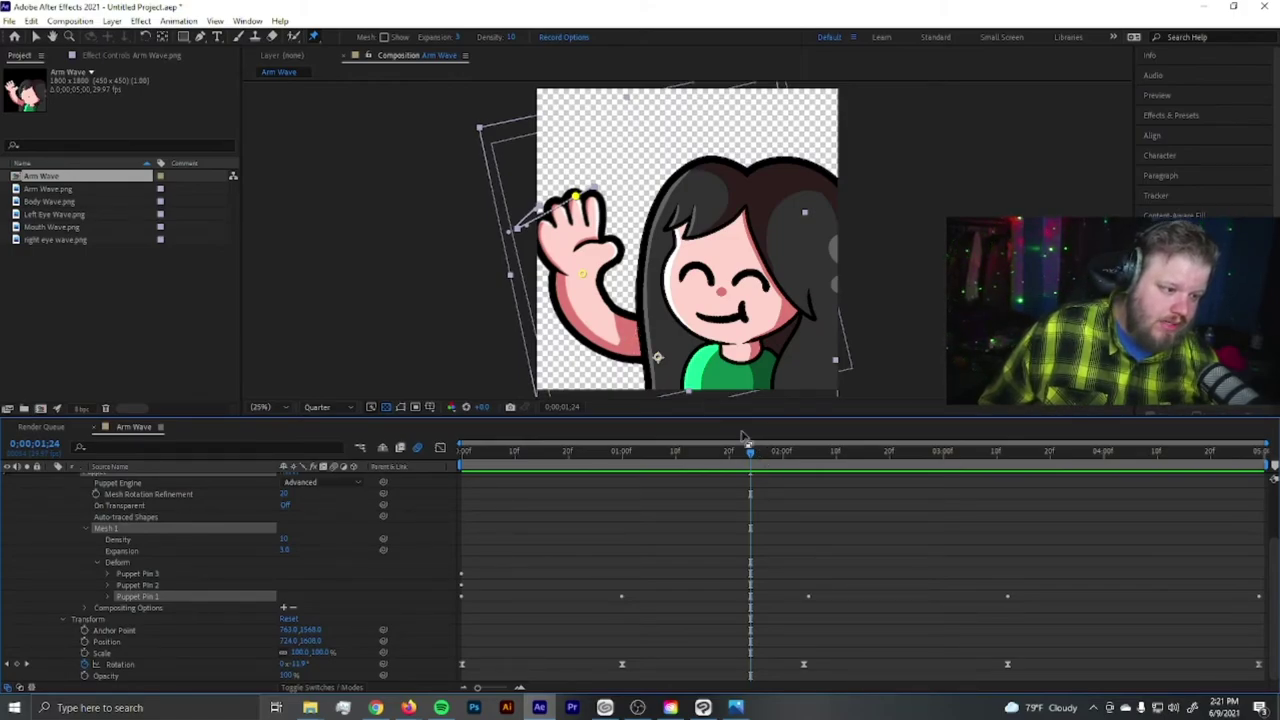
{"action": "left_click_drag", "start_coordinate": [745, 455], "coordinate": [462, 455]}
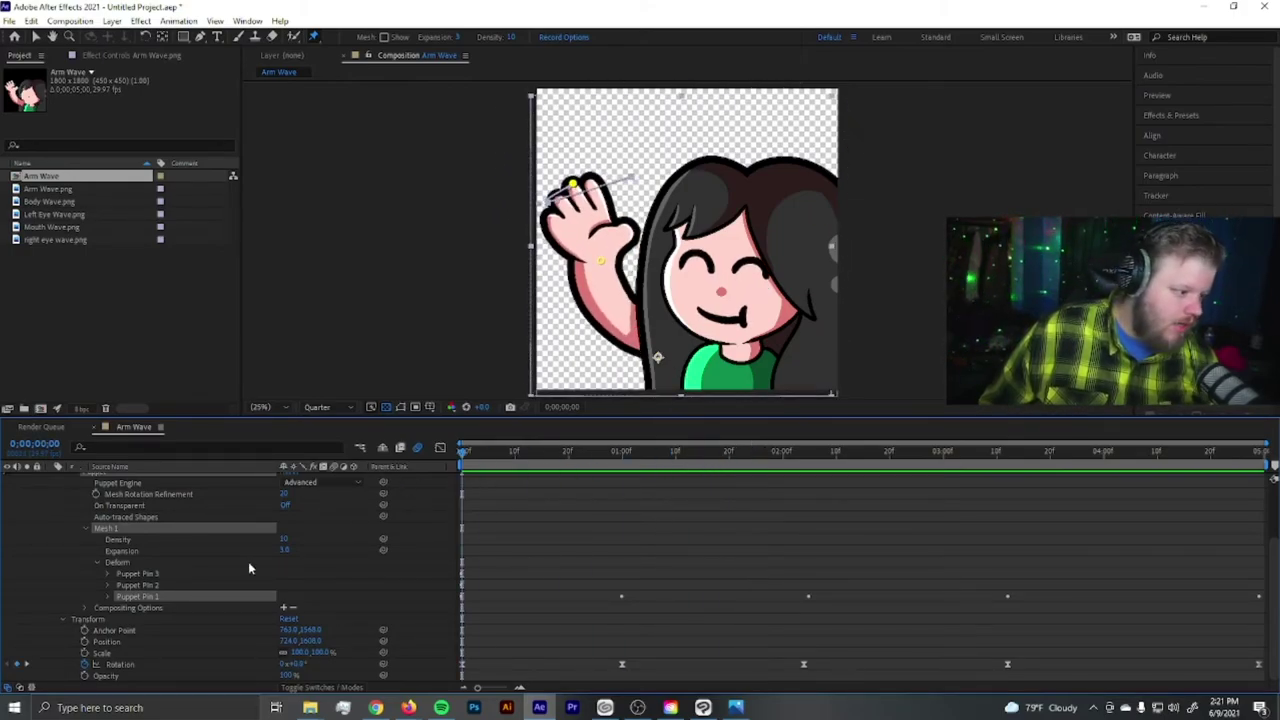
{"action": "left_click", "coordinate": [107, 586]}
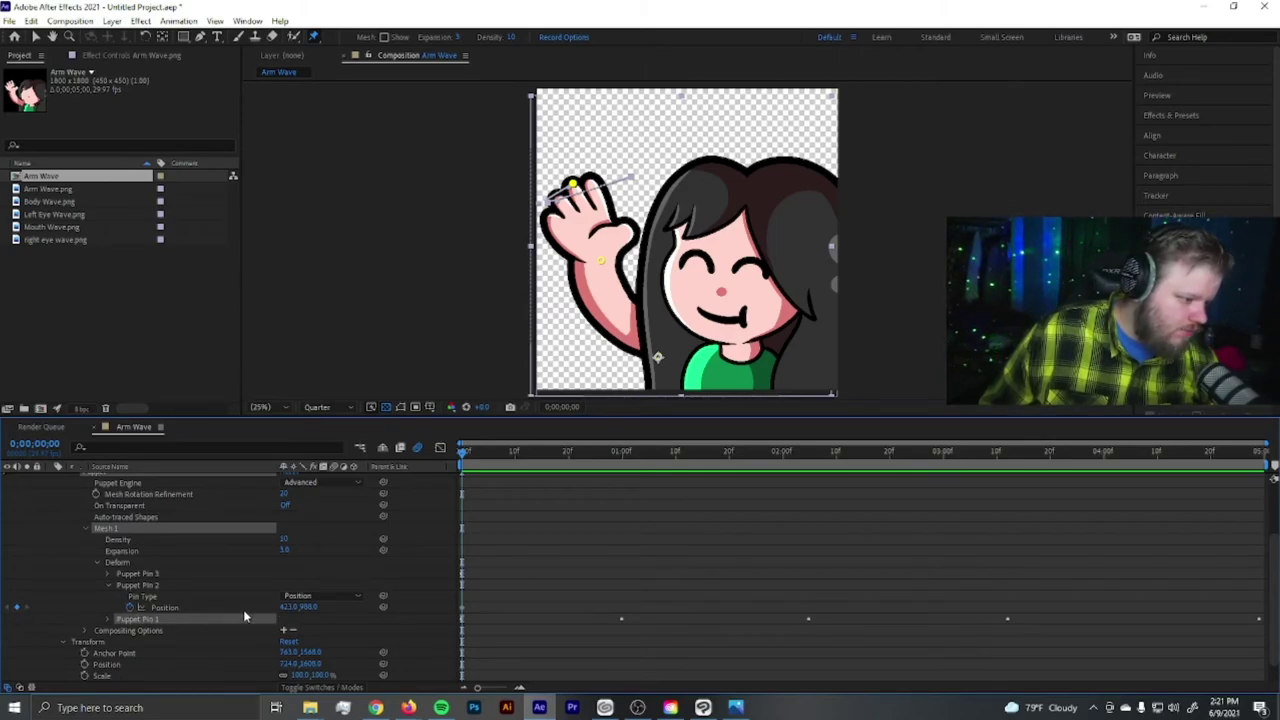
{"action": "mouse_move", "coordinate": [282, 613]}
{"action": "left_mouse_down"}
{"action": "mouse_move", "coordinate": [306, 606]}
{"action": "mouse_move", "coordinate": [278, 622]}
{"action": "left_mouse_up"}
{"action": "left_click", "coordinate": [108, 586]}
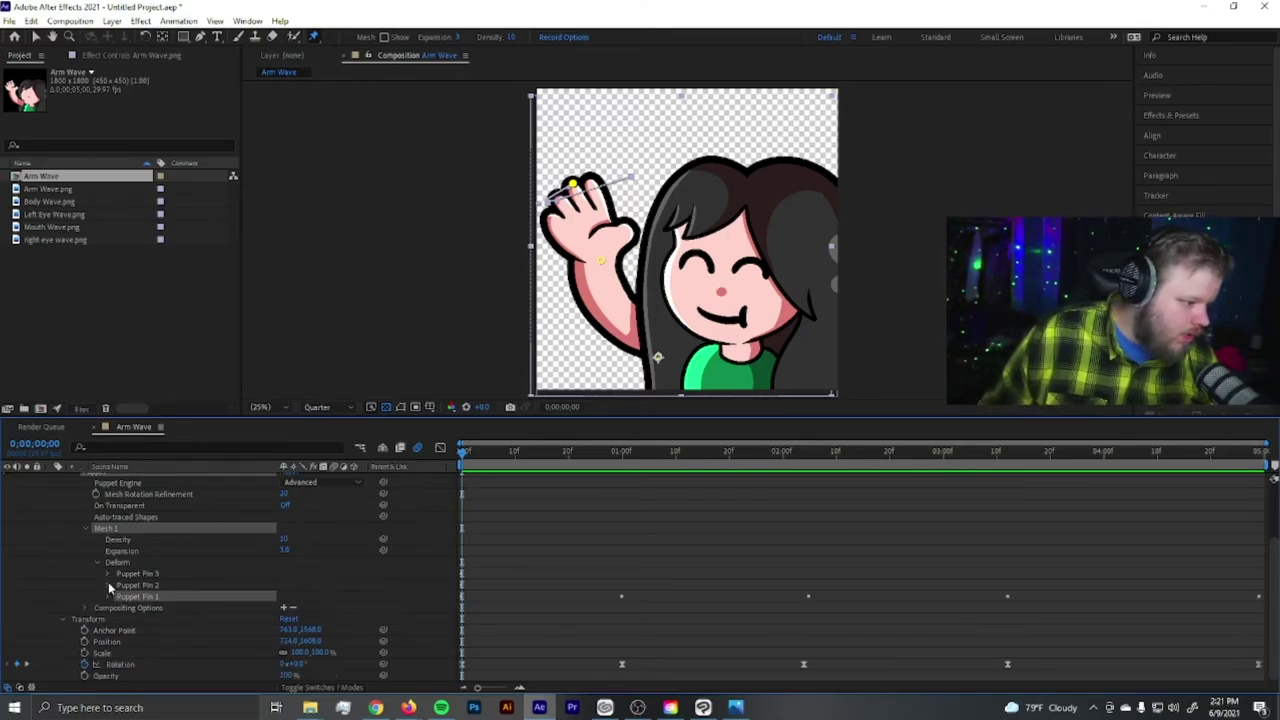
{"action": "left_click", "coordinate": [108, 585]}
{"action": "left_click_drag", "start_coordinate": [463, 452], "coordinate": [407, 460]}
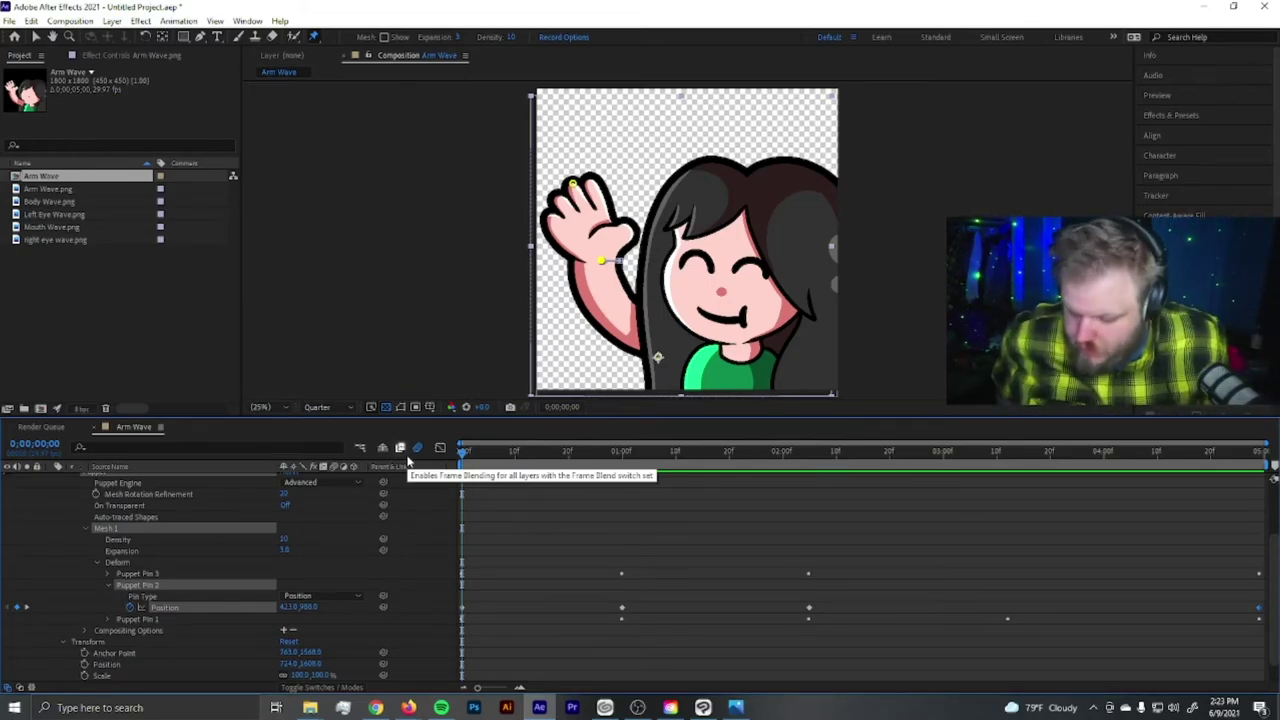
{"action": "left_click", "coordinate": [434, 364]}
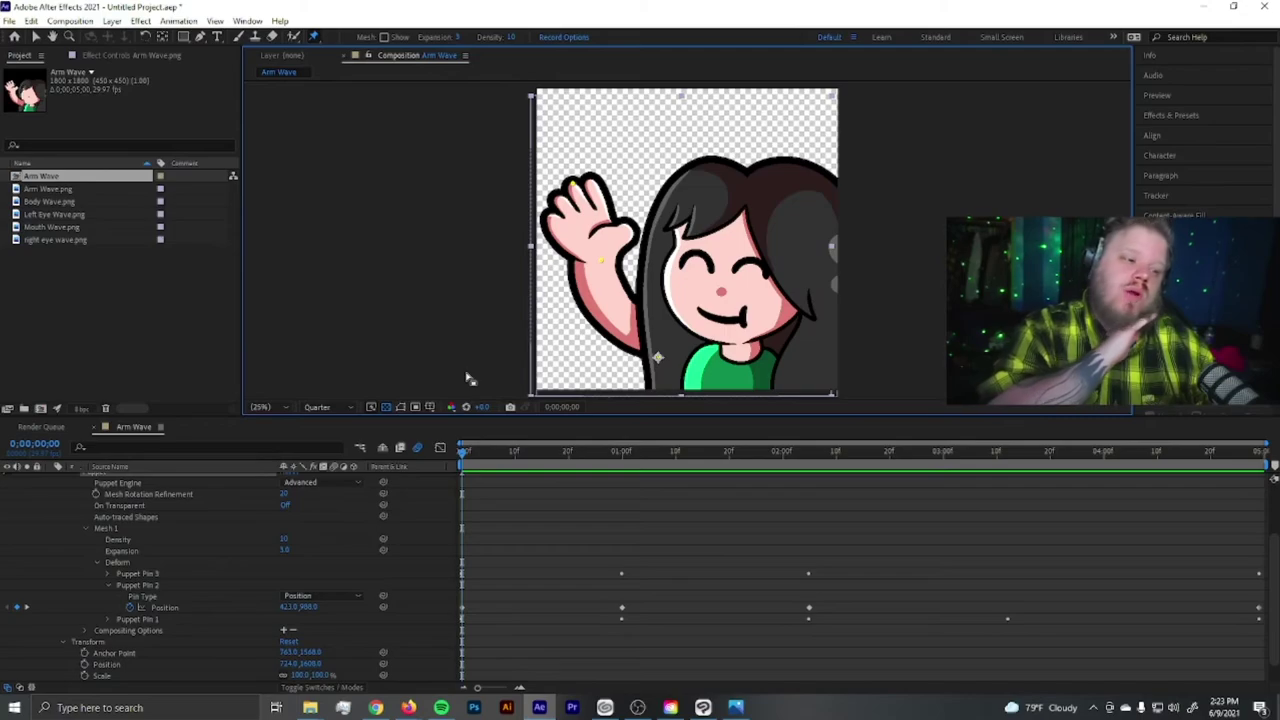
{"action": "key", "text": "space"}
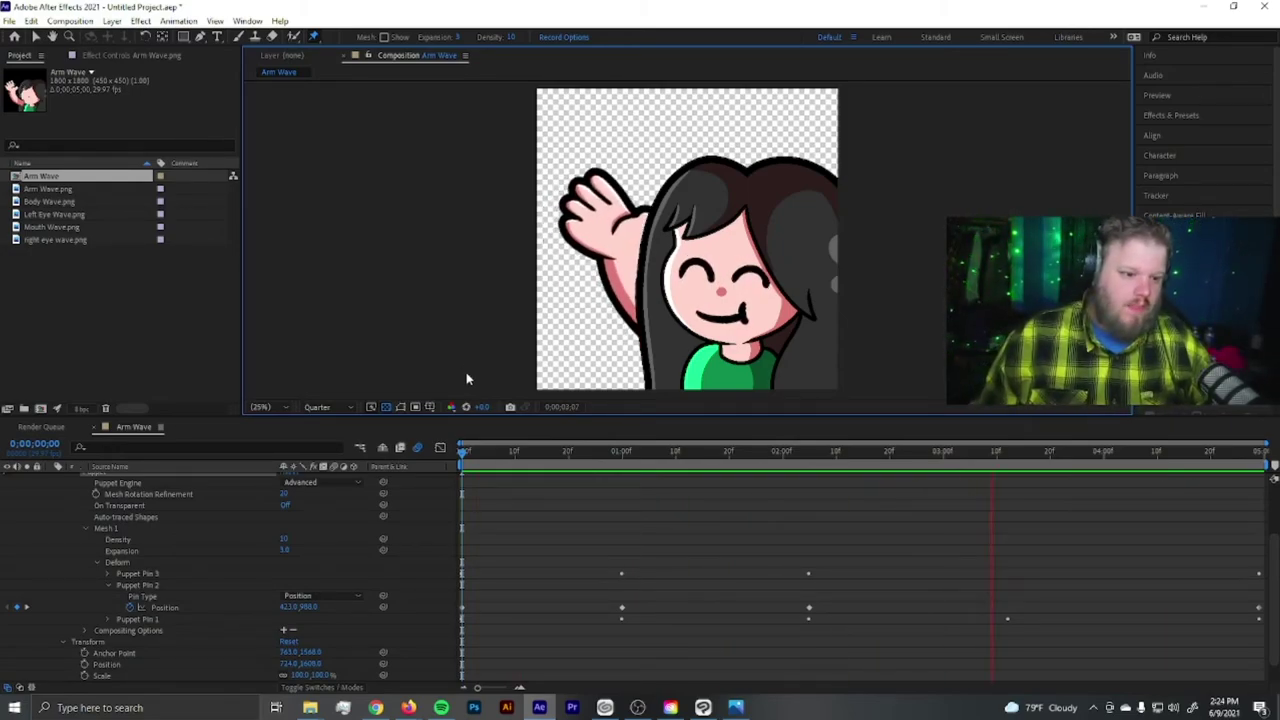
{"action": "key", "text": "space"}
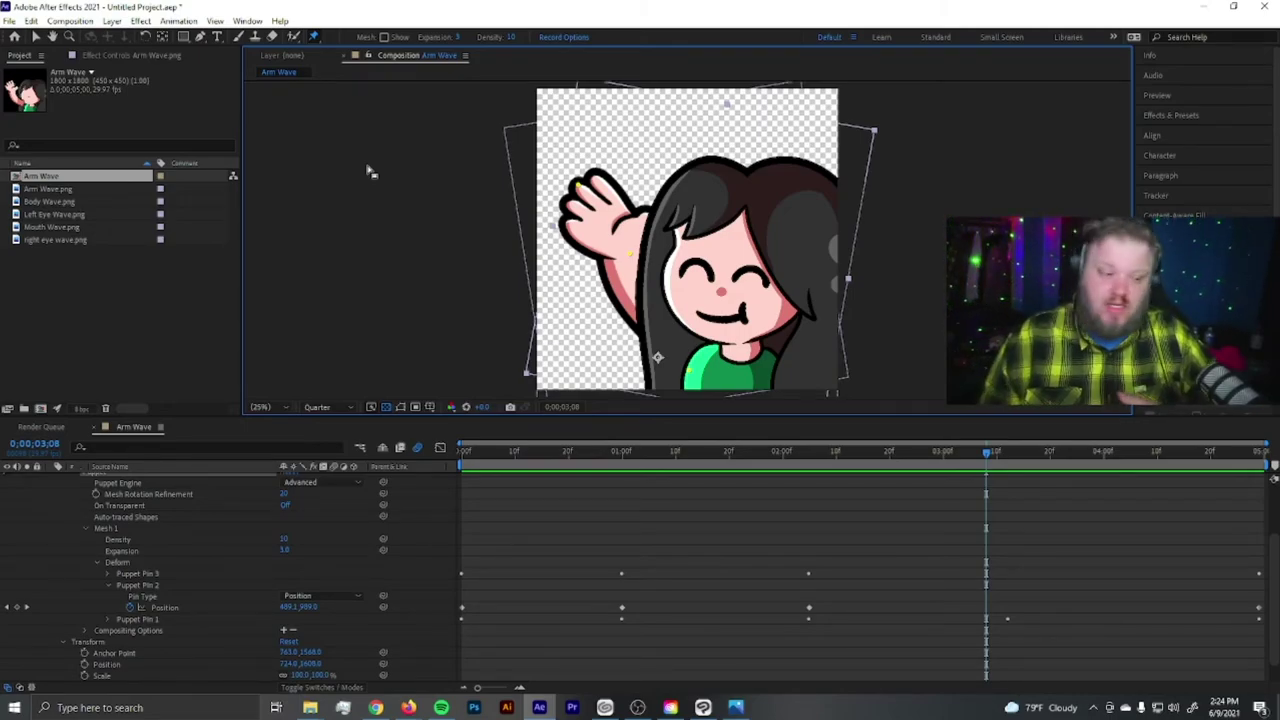
{"action": "left_click", "coordinate": [386, 408]}
{"action": "left_click", "coordinate": [386, 408]}
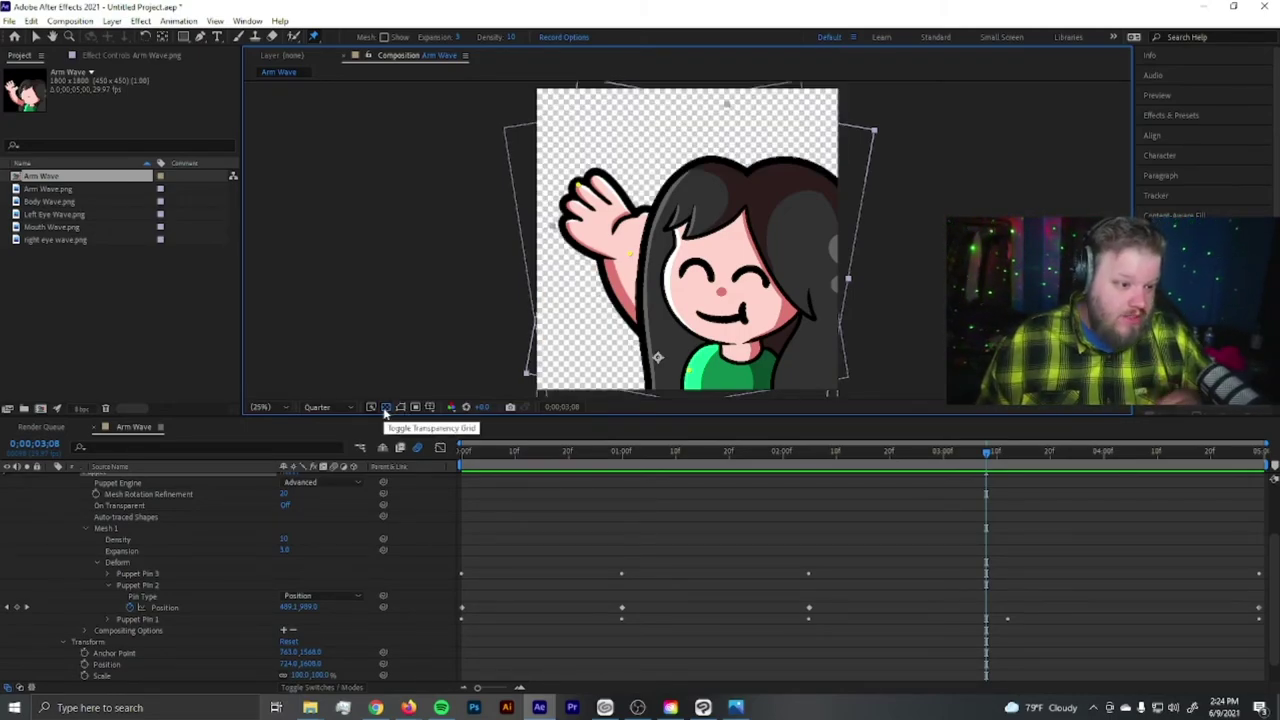
{"action": "left_click", "coordinate": [386, 409]}
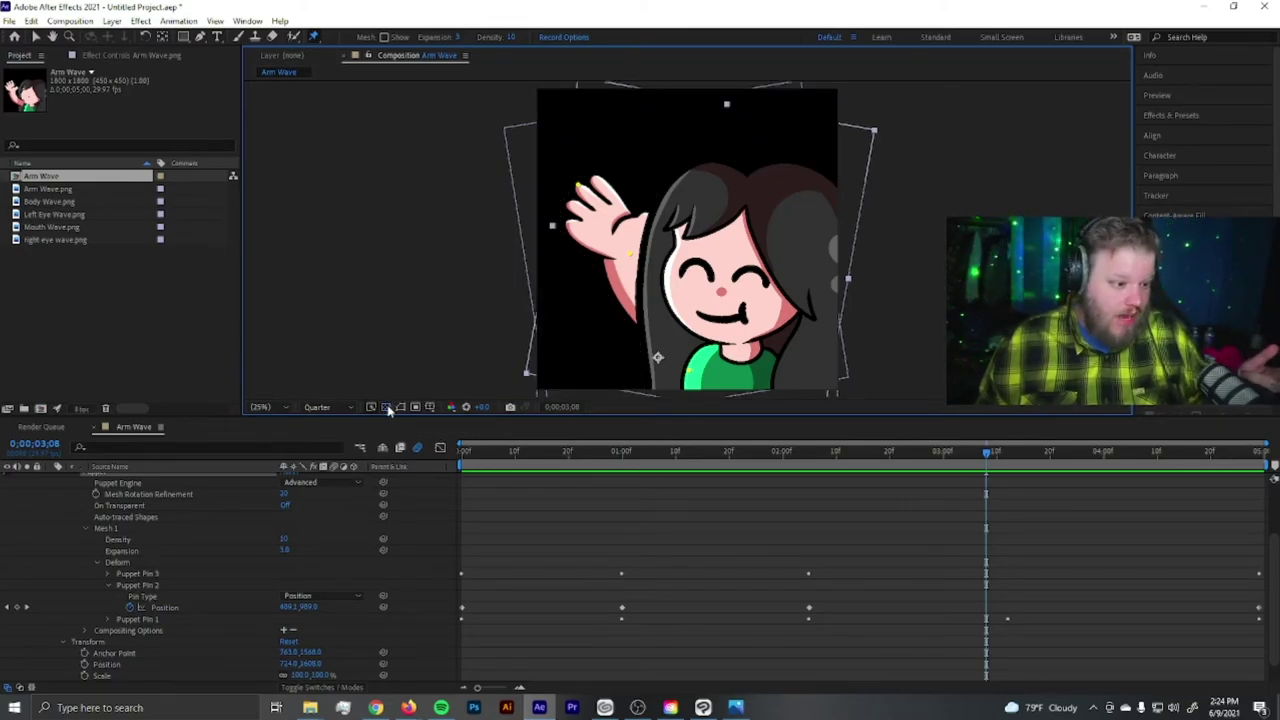
{"action": "left_click", "coordinate": [387, 408]}
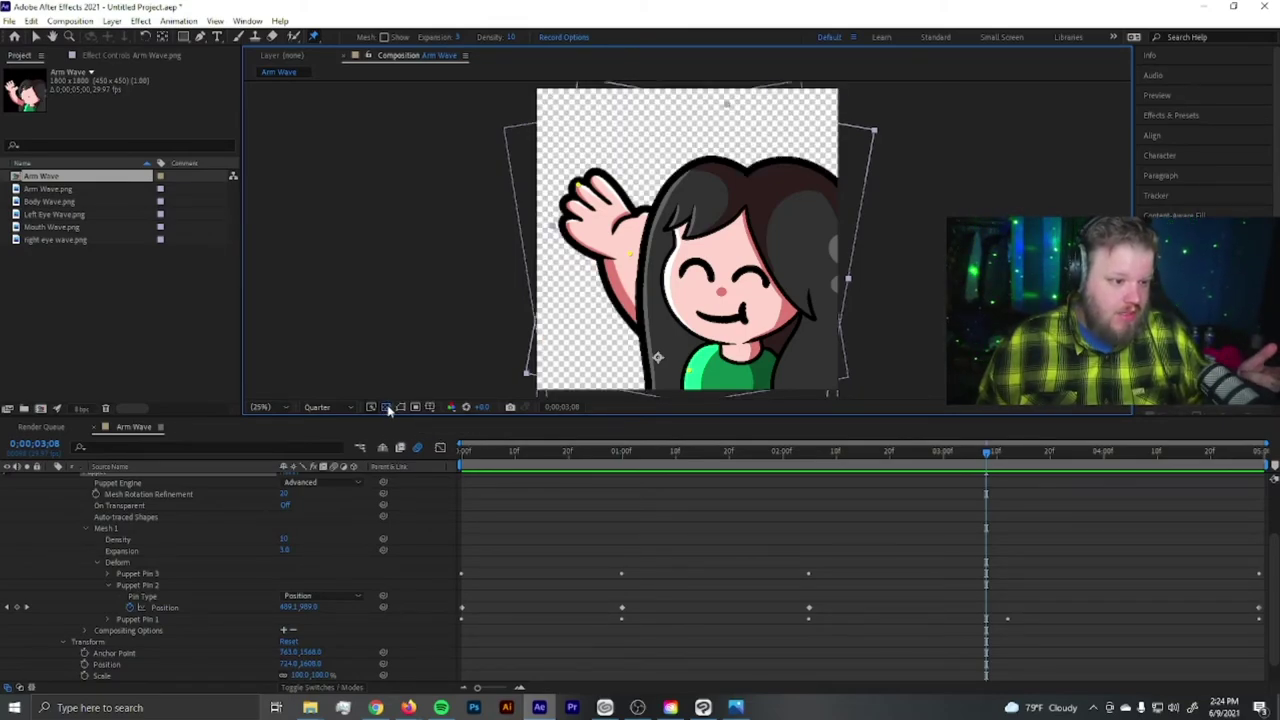
Add the Arm Wave comp to the render queue via File > Export
{"action": "left_click", "coordinate": [9, 21]}
{"action": "mouse_move", "coordinate": [85, 238]}
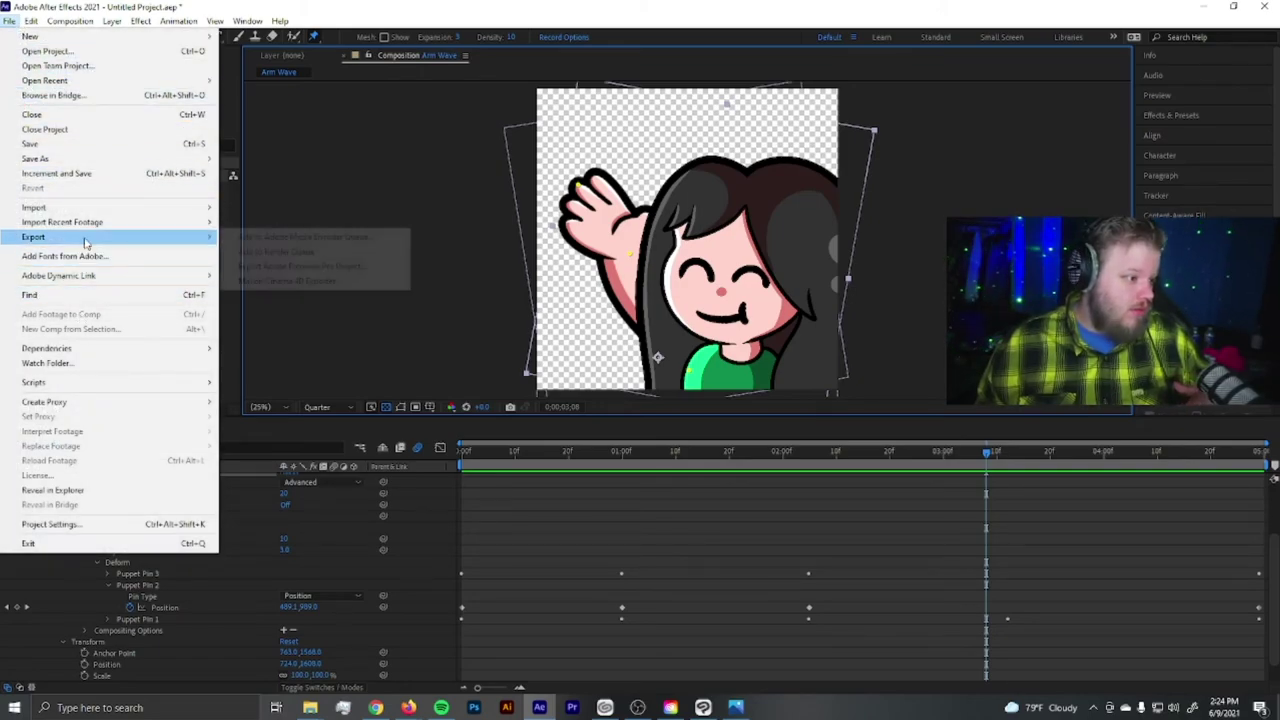
{"action": "left_click", "coordinate": [288, 253]}
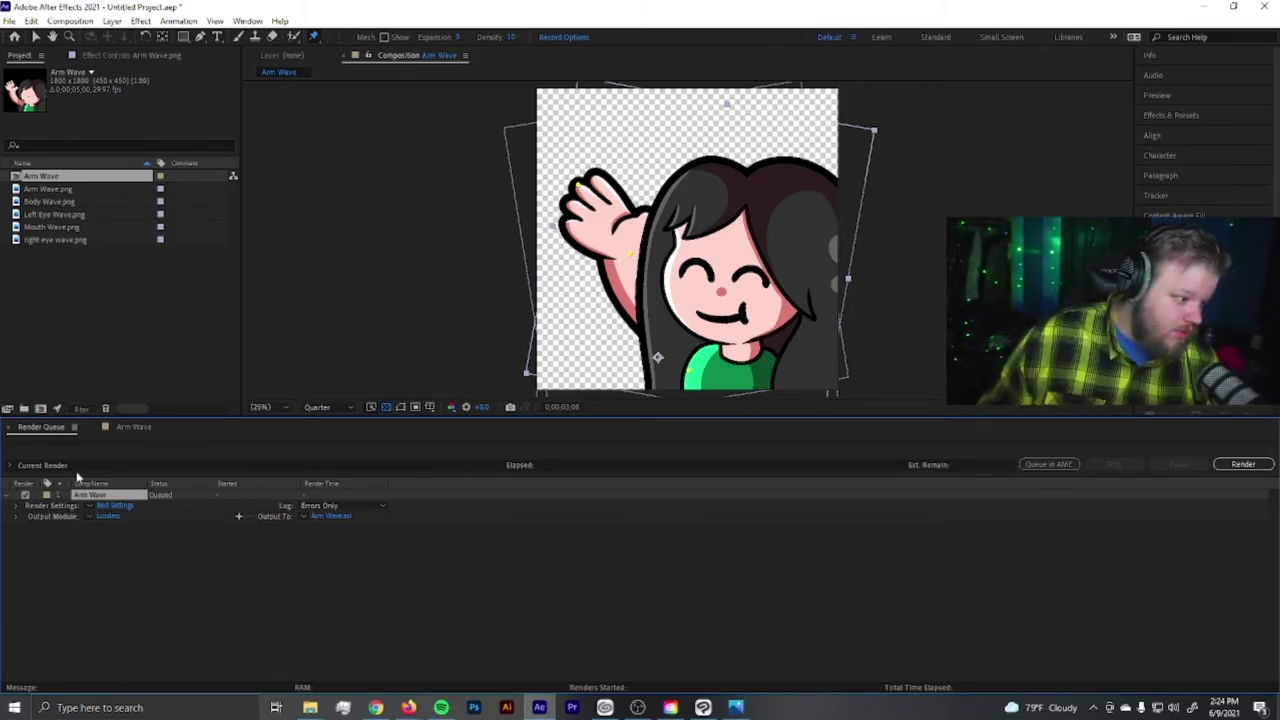
Set the output module to QuickTime format with RGB + Alpha channels
{"action": "left_click", "coordinate": [107, 516]}
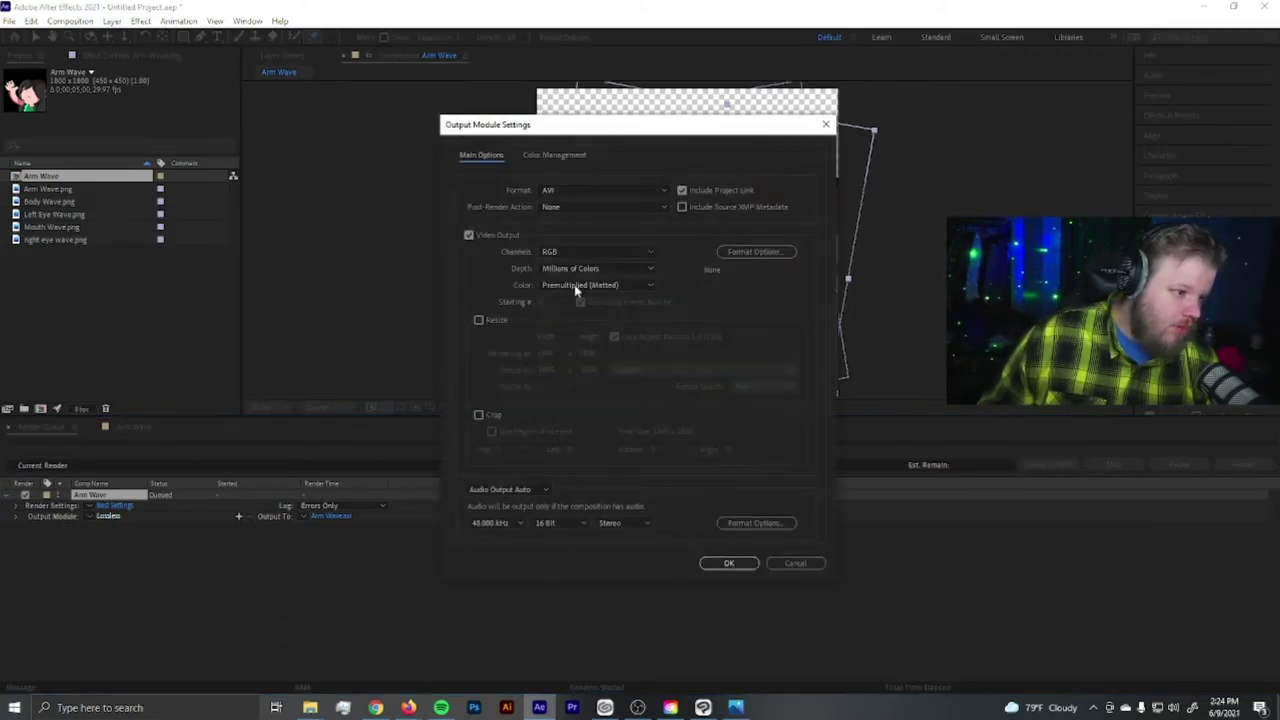
{"action": "left_click", "coordinate": [579, 191]}
{"action": "left_click", "coordinate": [579, 191]}
{"action": "left_click", "coordinate": [579, 191]}
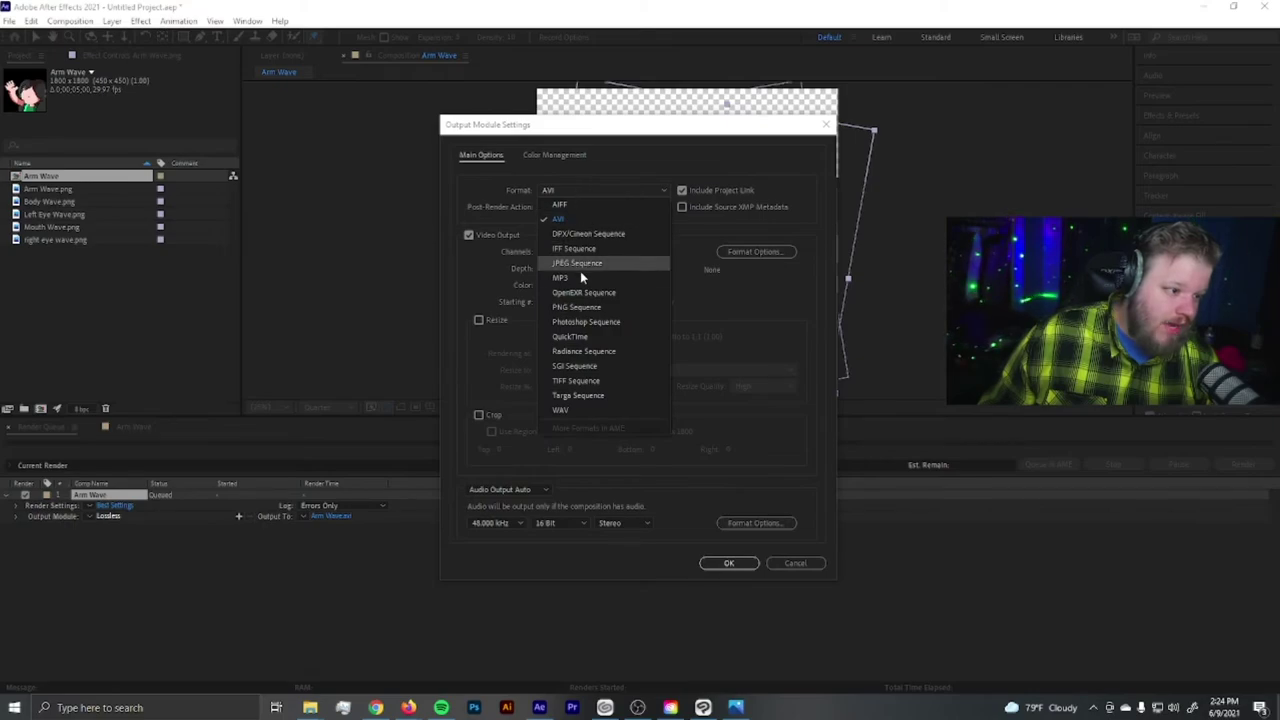
{"action": "left_click", "coordinate": [576, 339]}
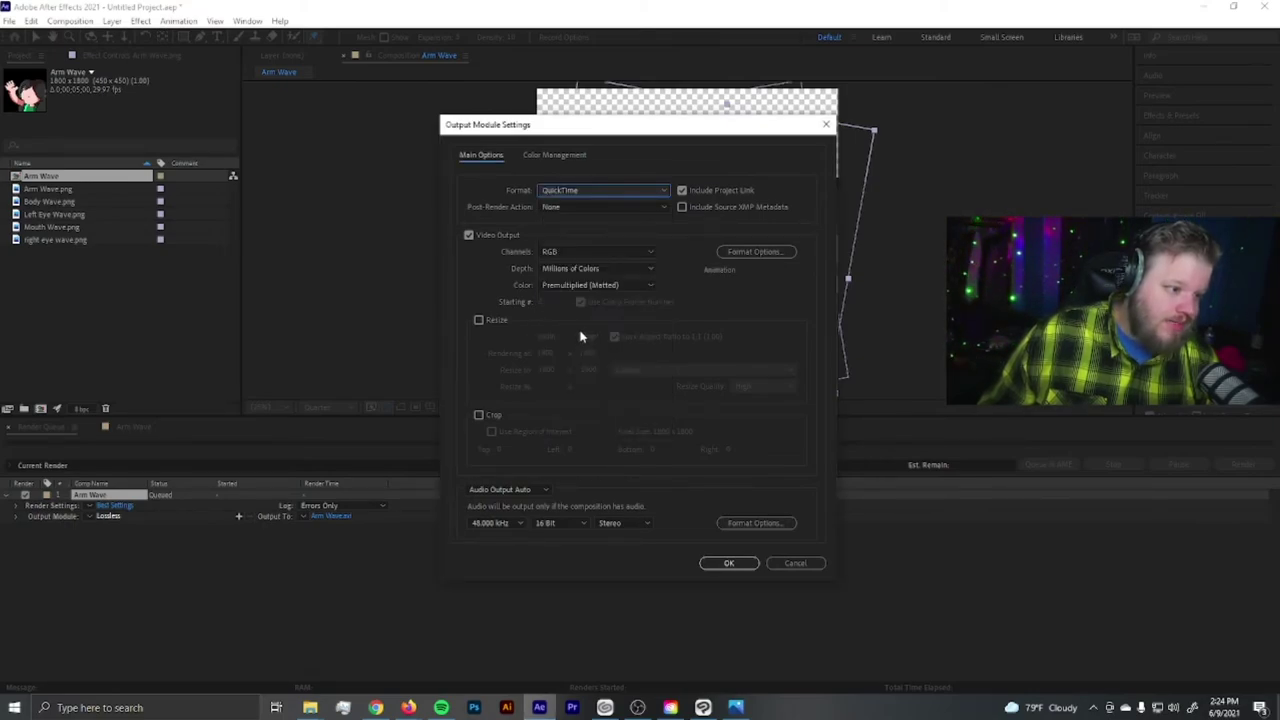
{"action": "left_click", "coordinate": [569, 251]}
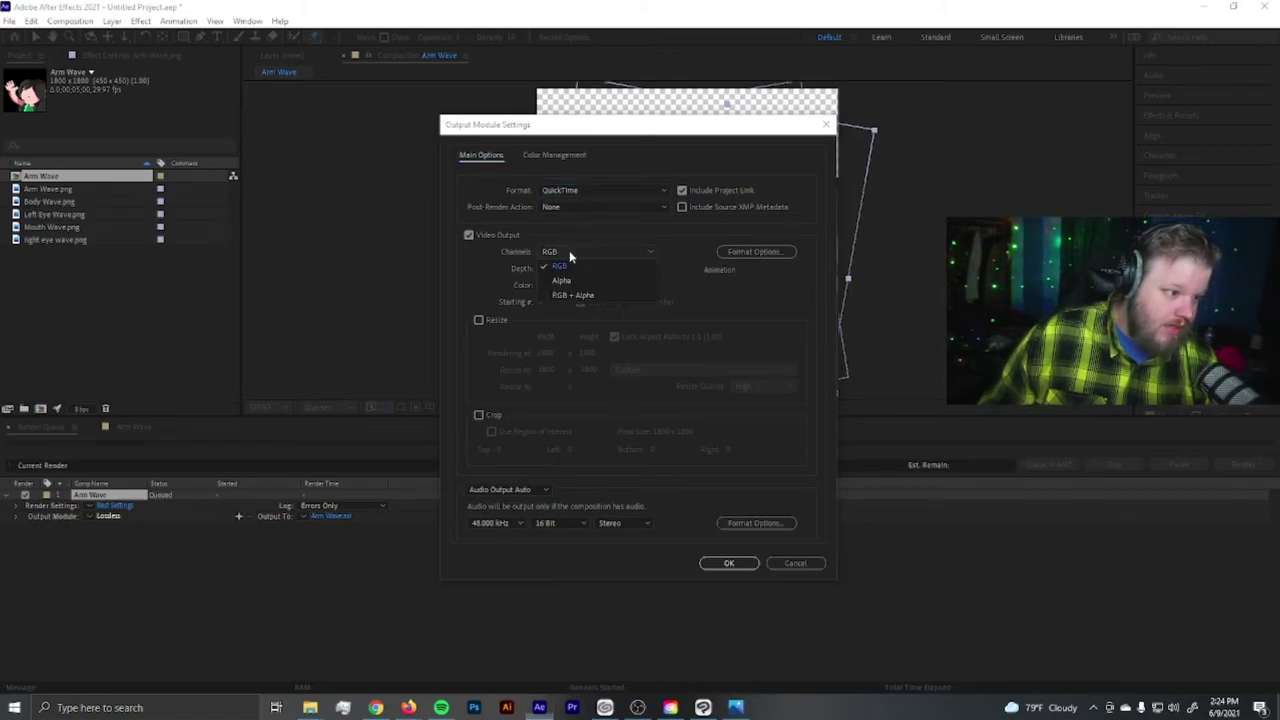
{"action": "left_click", "coordinate": [571, 295]}
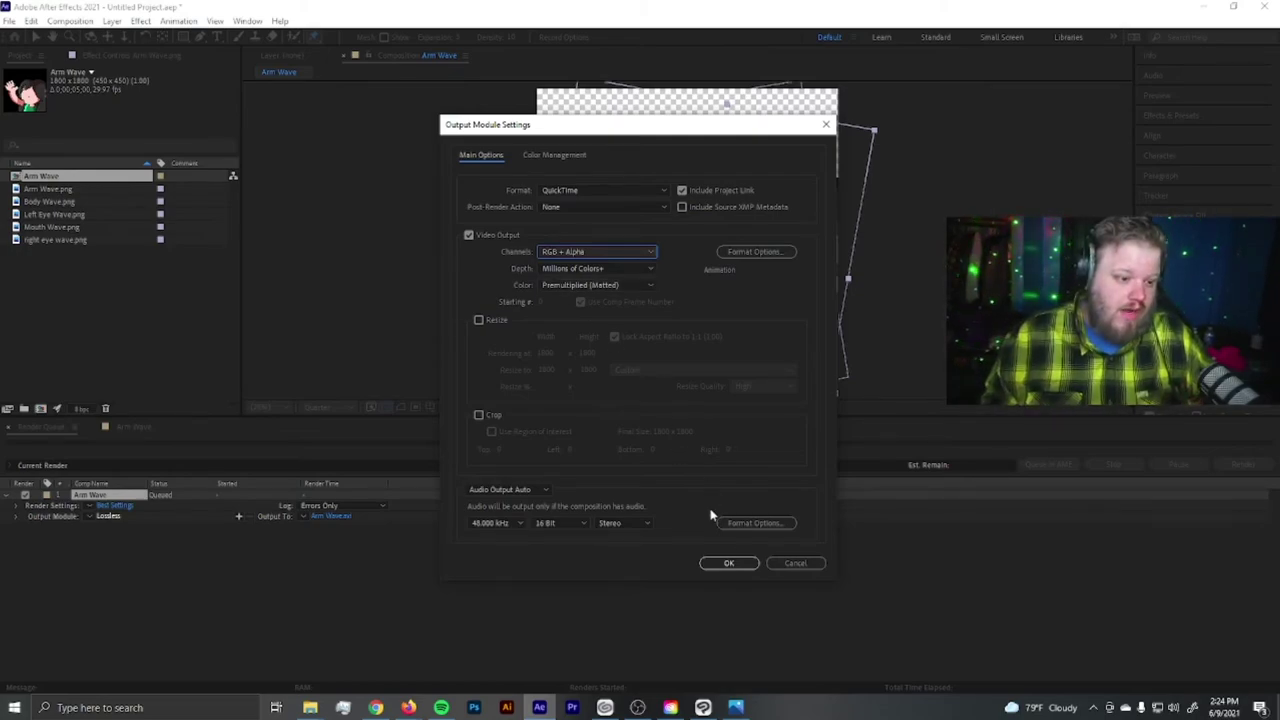
Confirm the output settings and point the output to Youtube > Wave Animated Emote
{"action": "left_click", "coordinate": [729, 563]}
{"action": "left_click", "coordinate": [335, 517]}
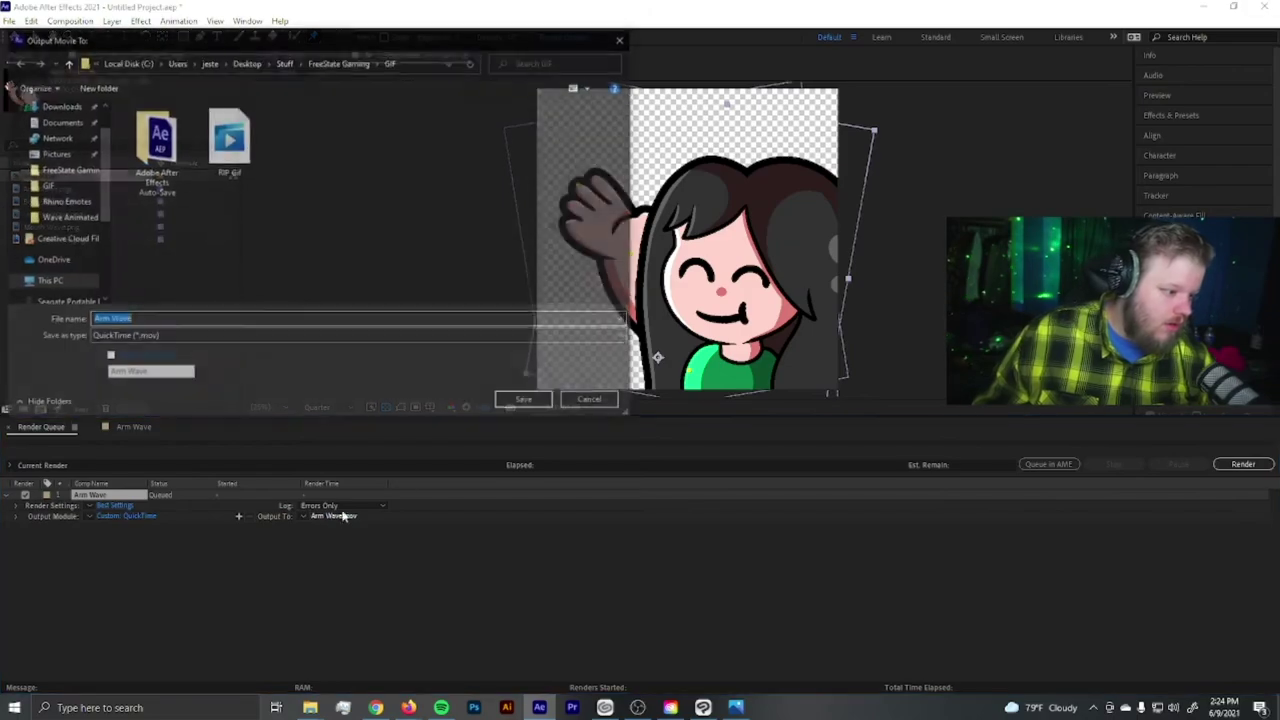
{"action": "left_click", "coordinate": [286, 62]}
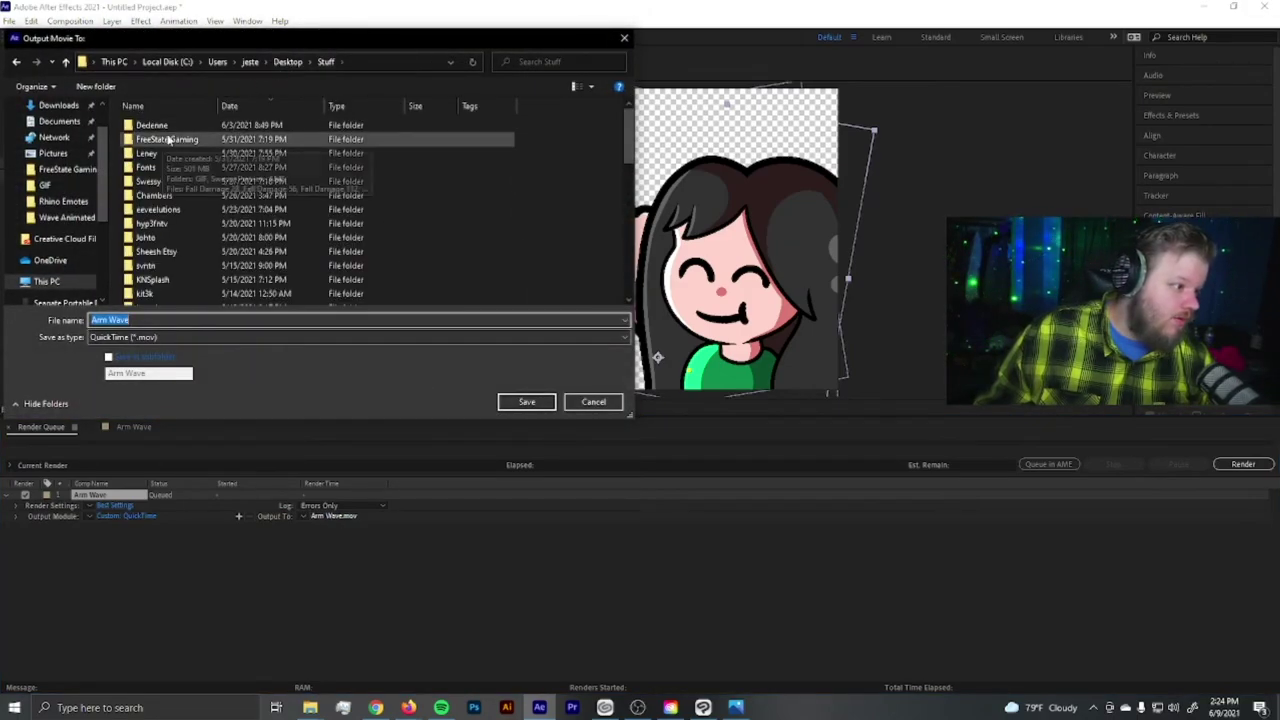
{"action": "scroll", "coordinate": [173, 143], "scroll_direction": "down", "scroll_amount": 3}
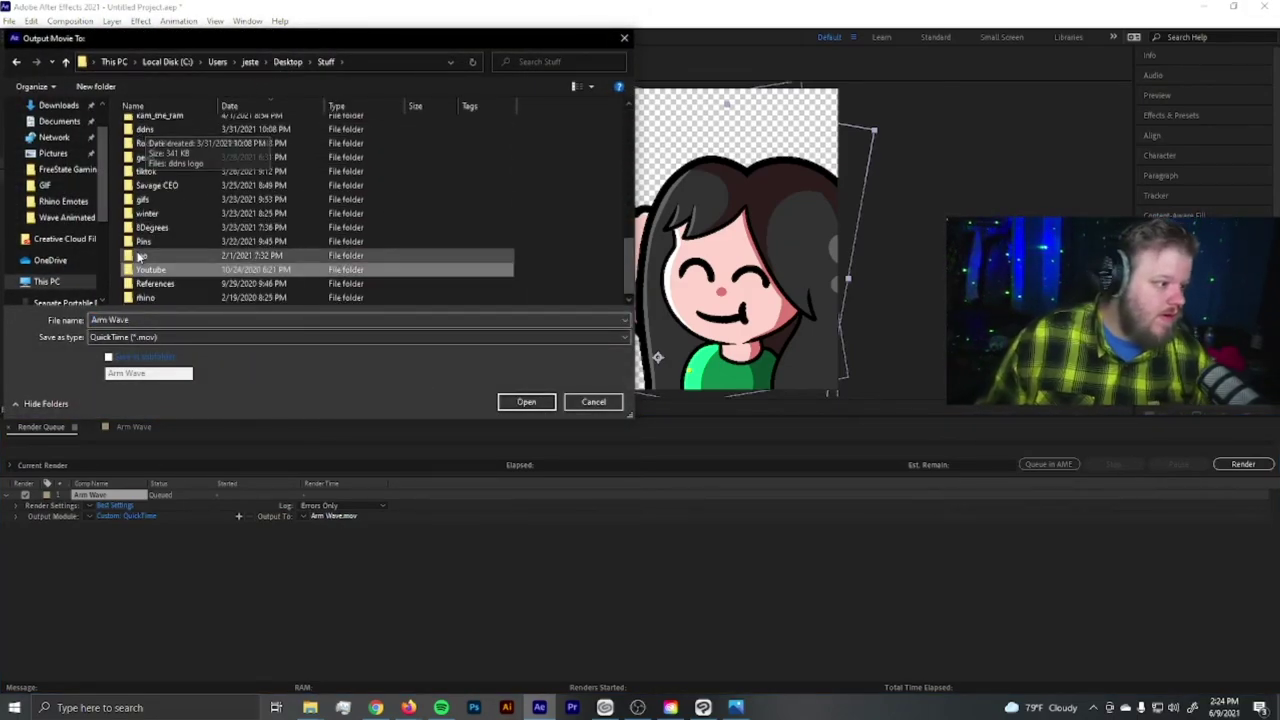
{"action": "key", "text": "Return"}
{"action": "double_click", "coordinate": [160, 142]}
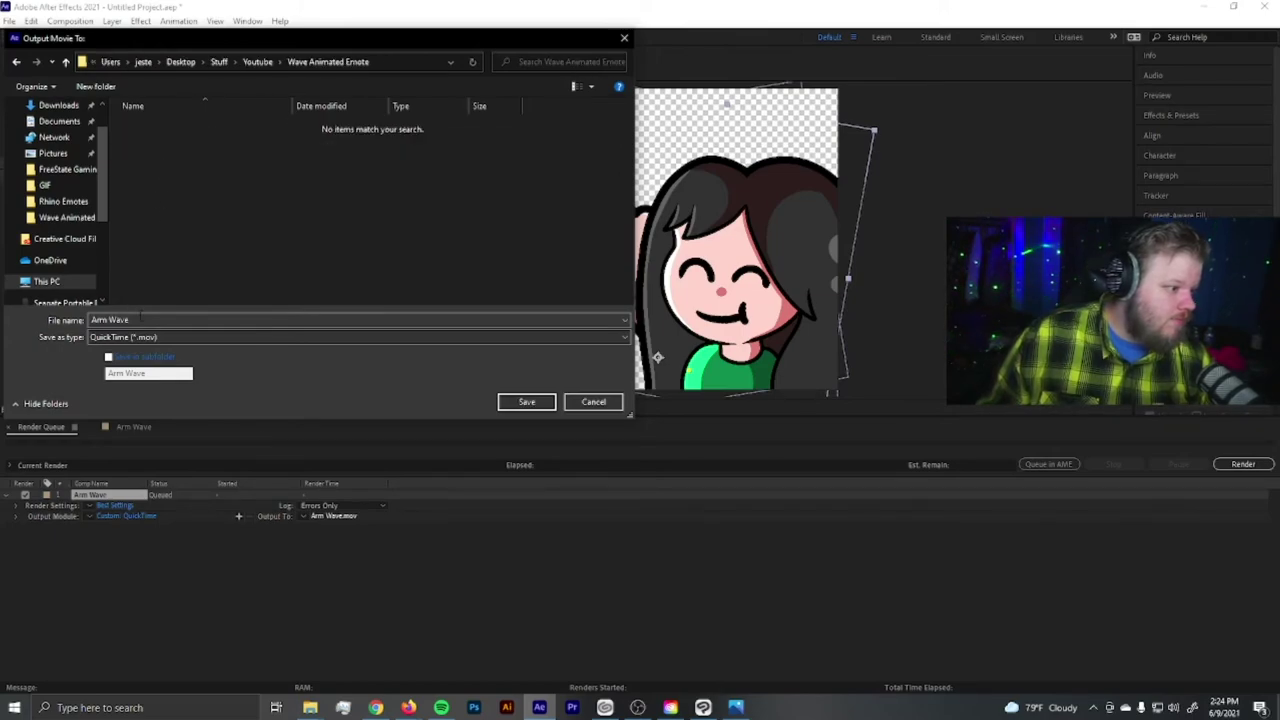
Name the output file Wave Animation.mov and start the render
{"action": "left_click", "coordinate": [143, 319]}
{"action": "type", "text": "Wave Animation"}
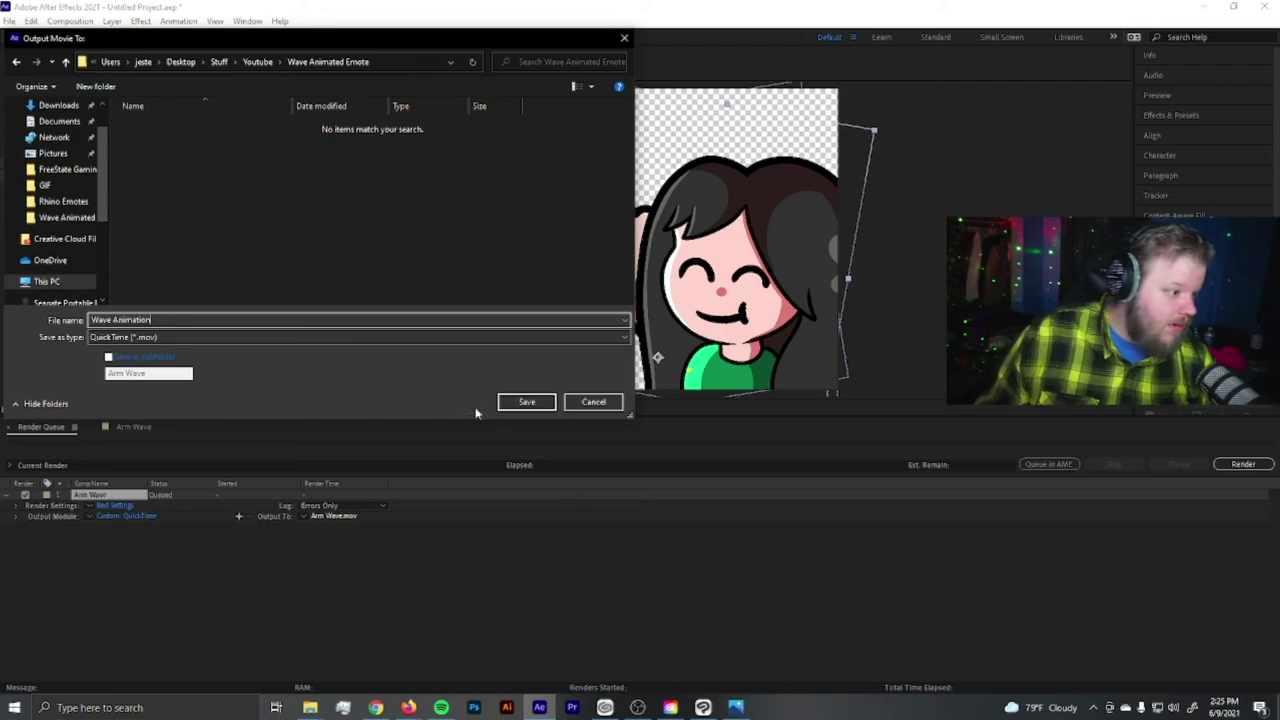
{"action": "left_click", "coordinate": [527, 401]}
{"action": "left_click", "coordinate": [1236, 467]}
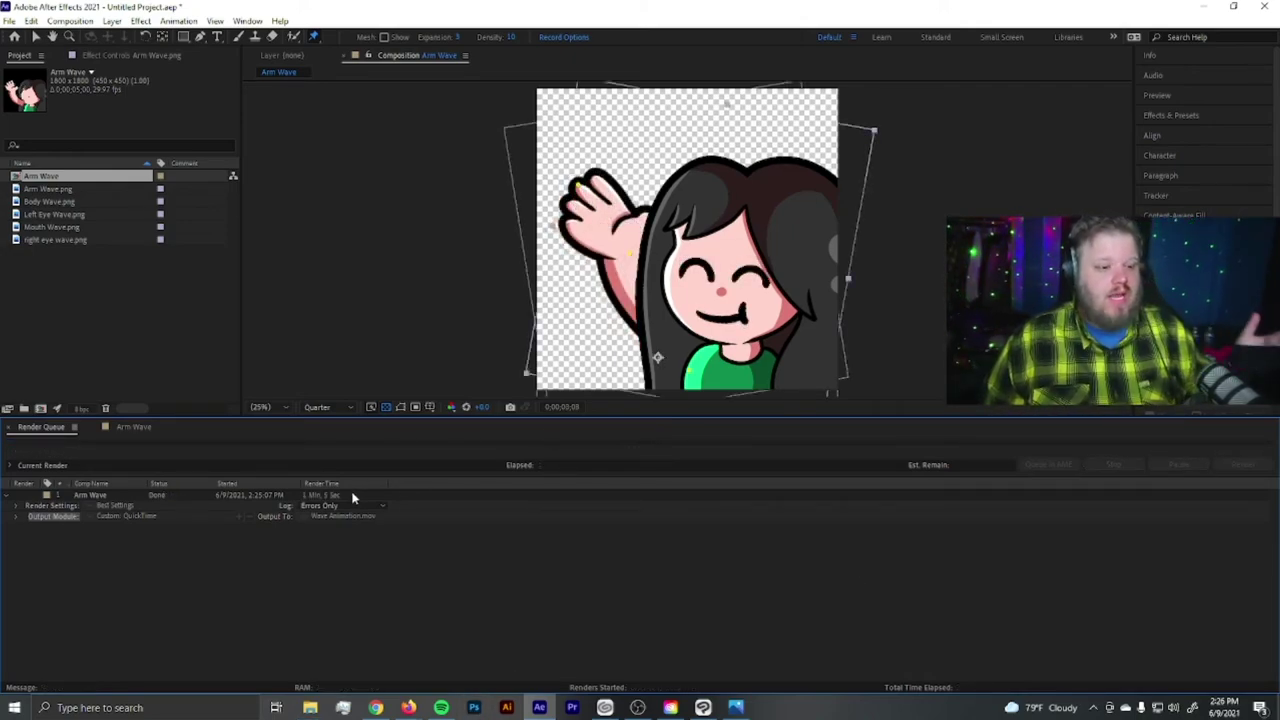
In Photoshop, open Wave Animation.mov from Stuff > Youtube > Wave Animated Emote
{"action": "left_click", "coordinate": [476, 708]}
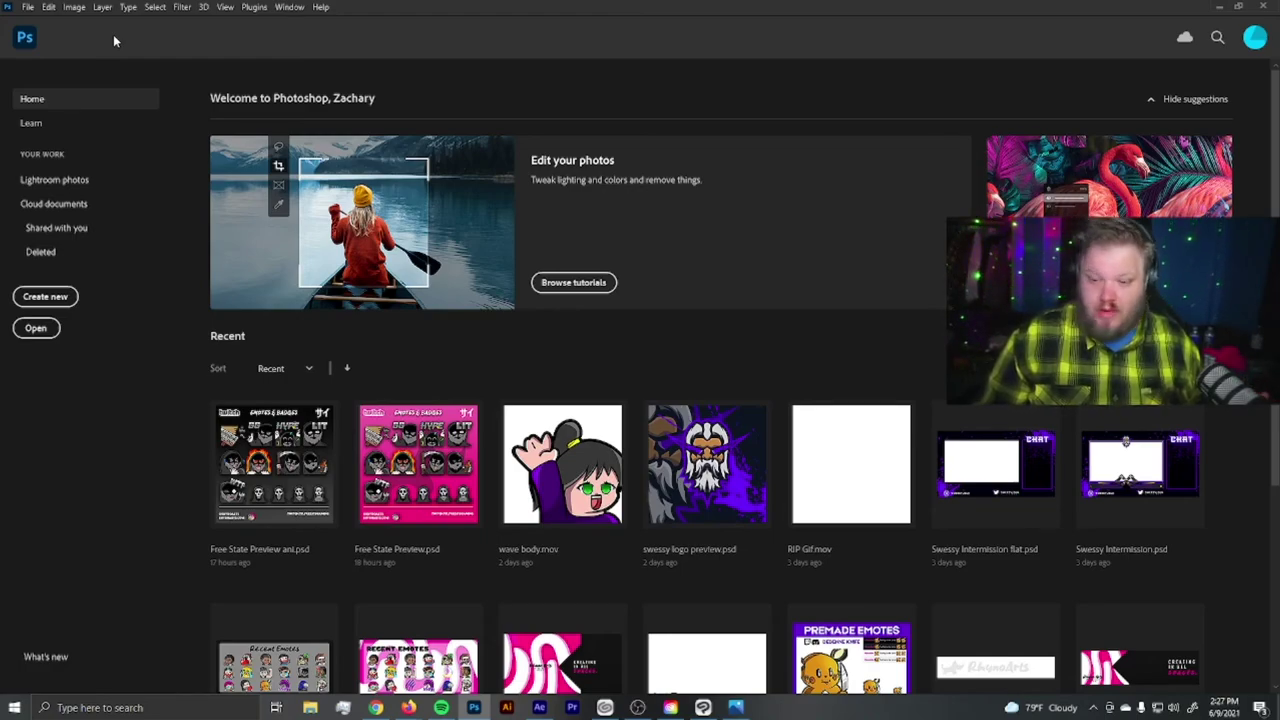
{"action": "left_click", "coordinate": [32, 9]}
{"action": "left_click", "coordinate": [50, 37]}
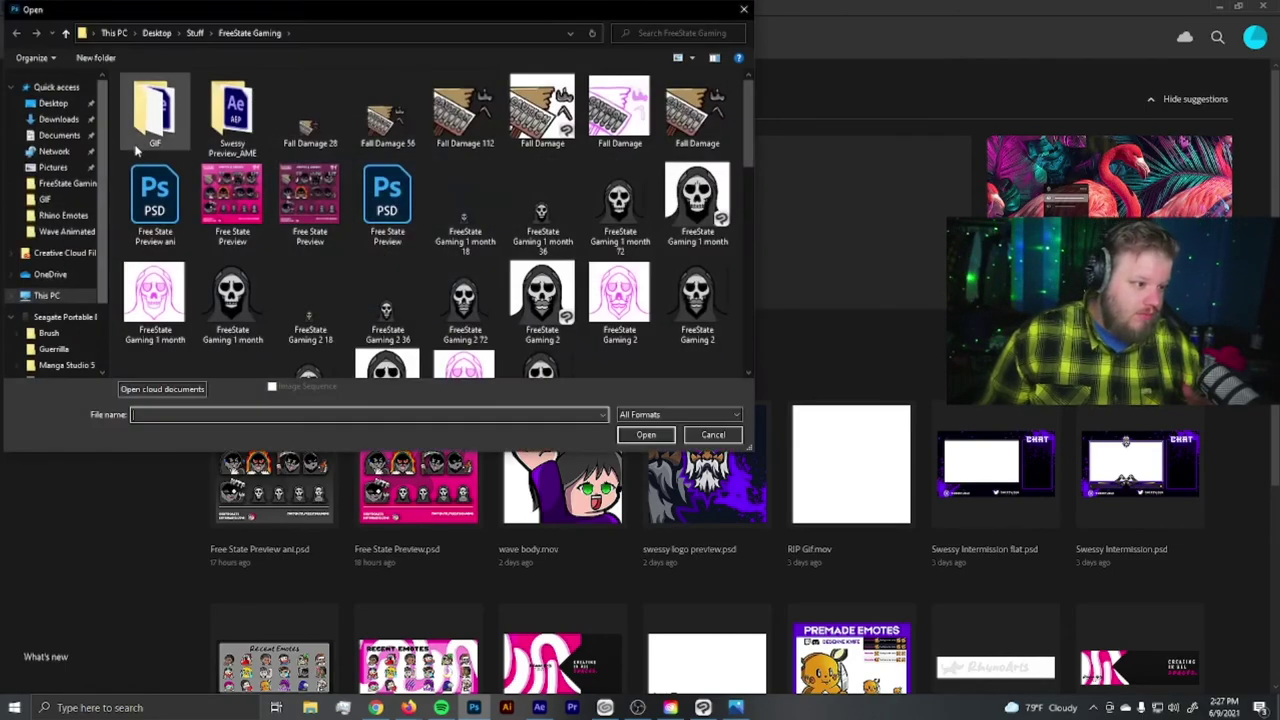
{"action": "left_click", "coordinate": [190, 33]}
{"action": "scroll", "coordinate": [158, 161], "scroll_direction": "down", "scroll_amount": 5}
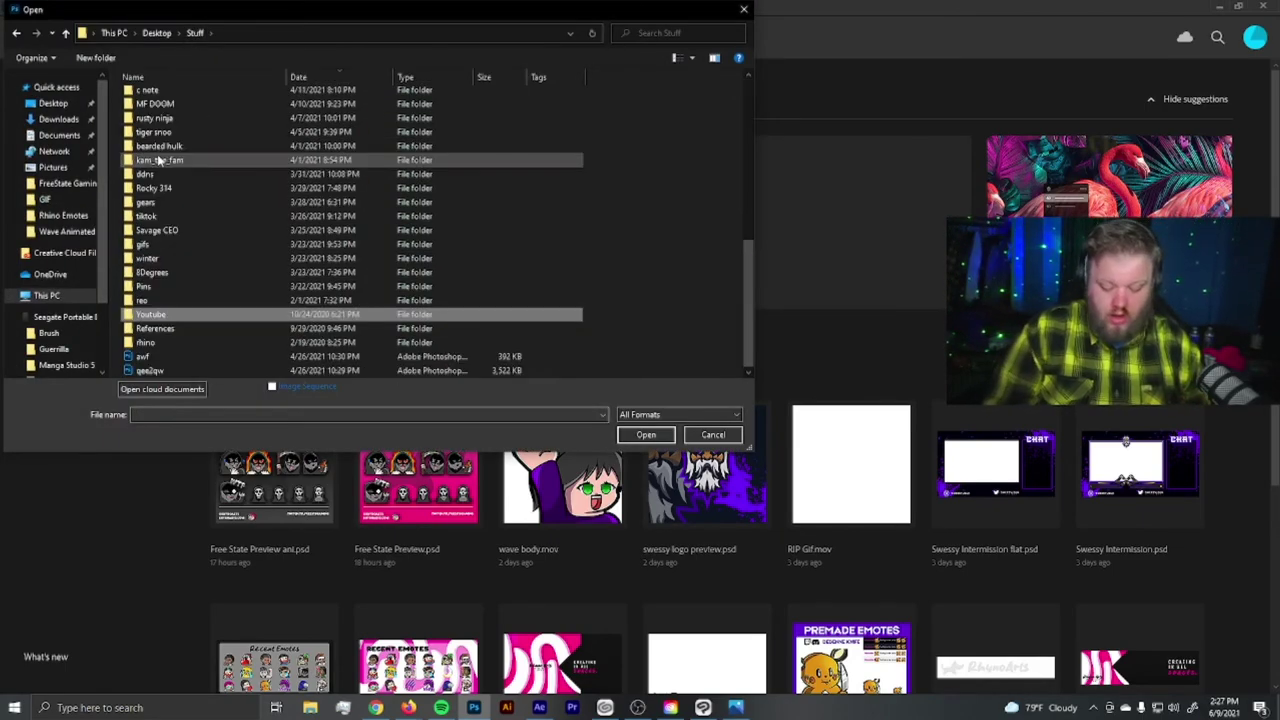
{"action": "double_click", "coordinate": [185, 315]}
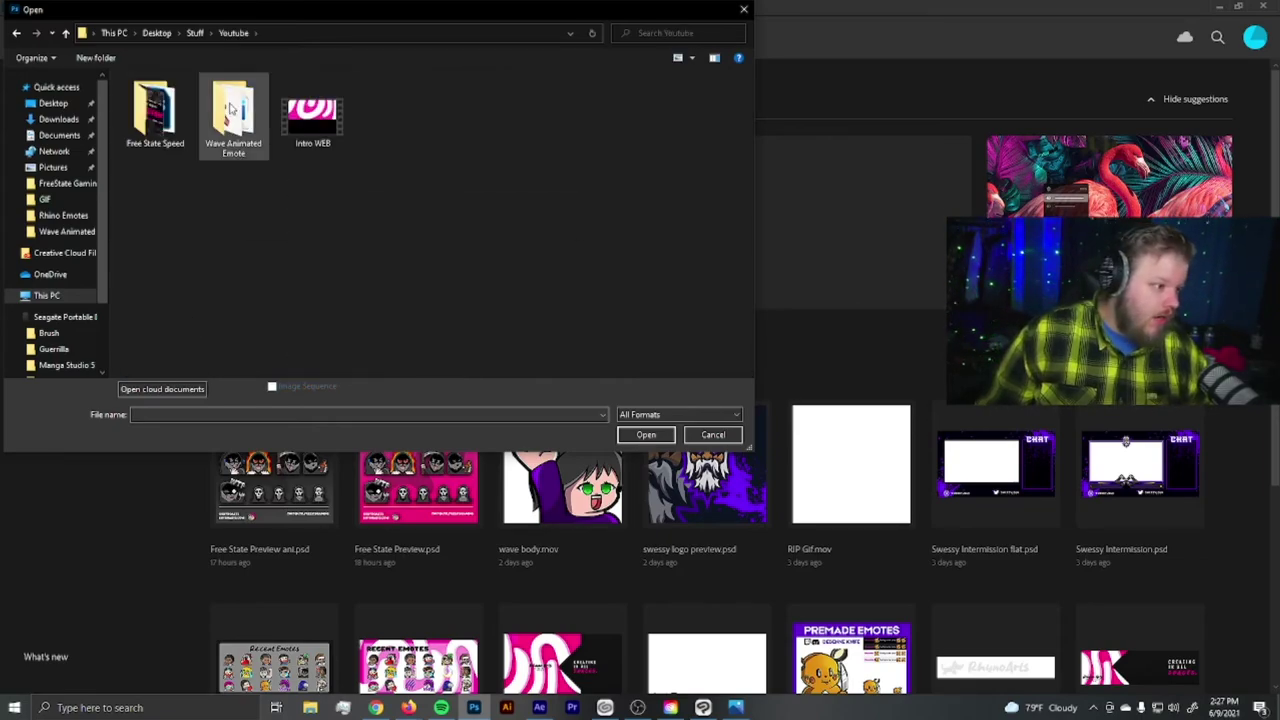
{"action": "double_click", "coordinate": [231, 110]}
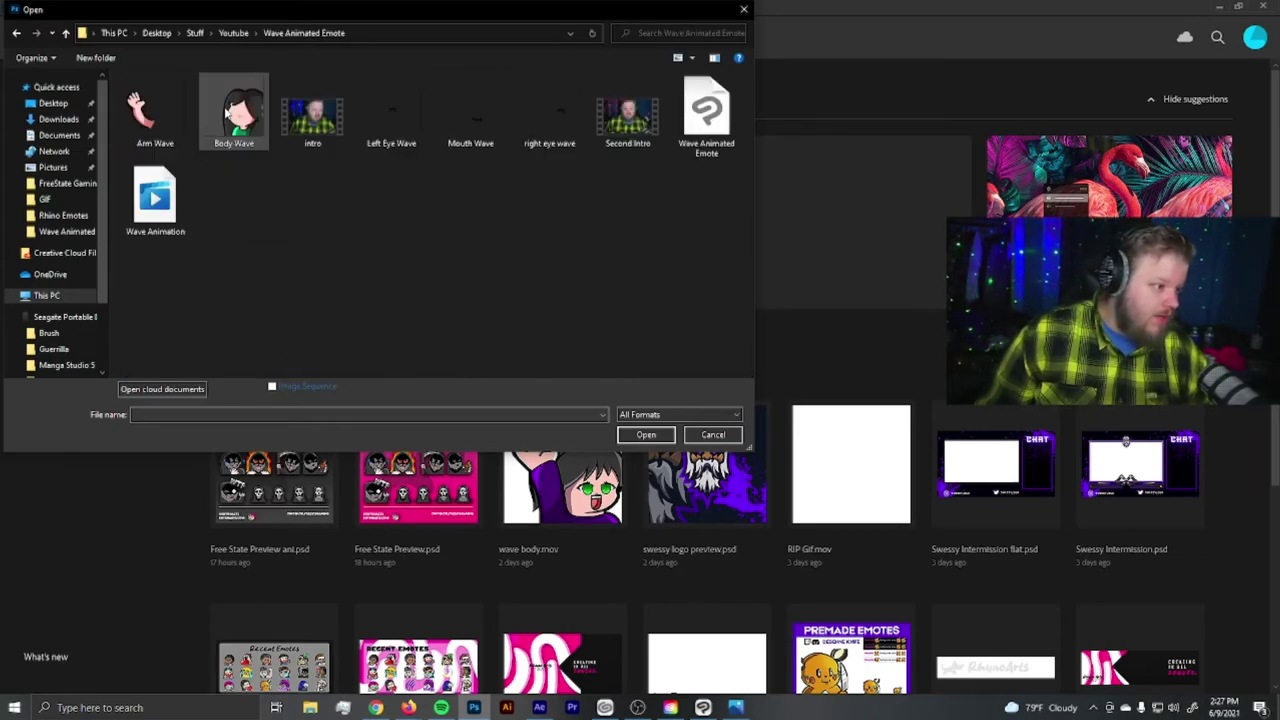
{"action": "left_click", "coordinate": [153, 199]}
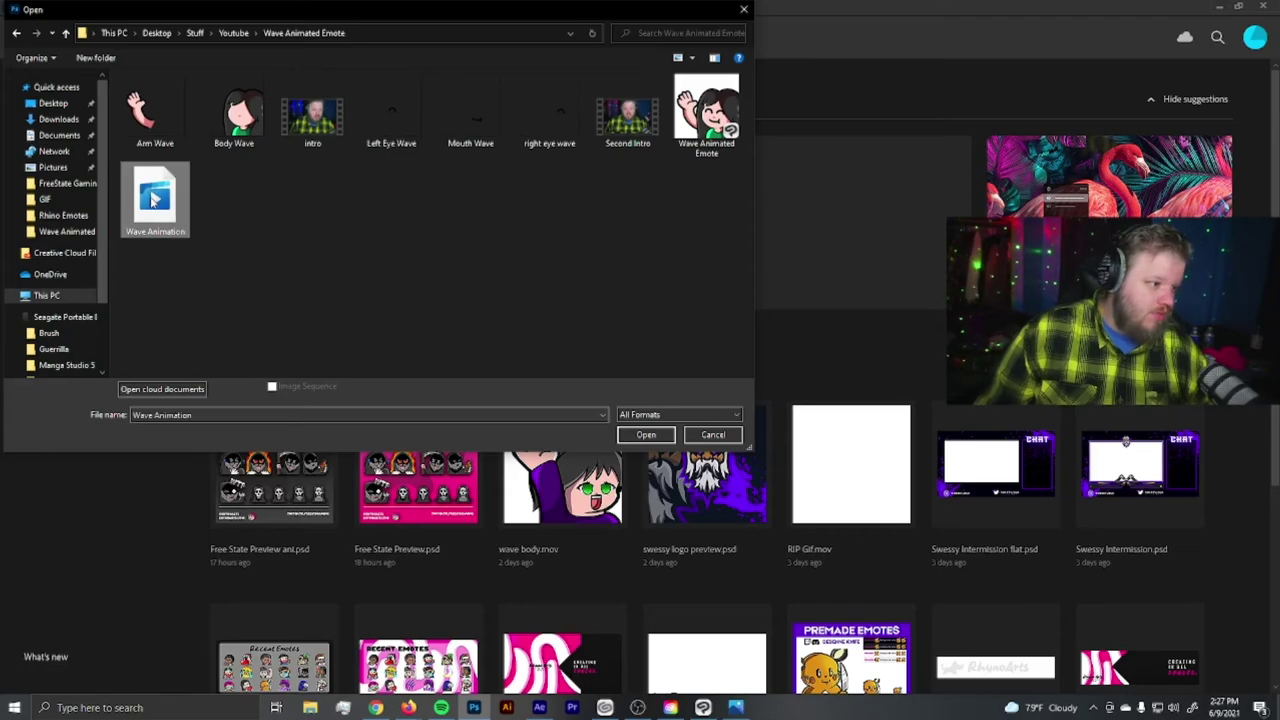
{"action": "double_click", "coordinate": [153, 199]}
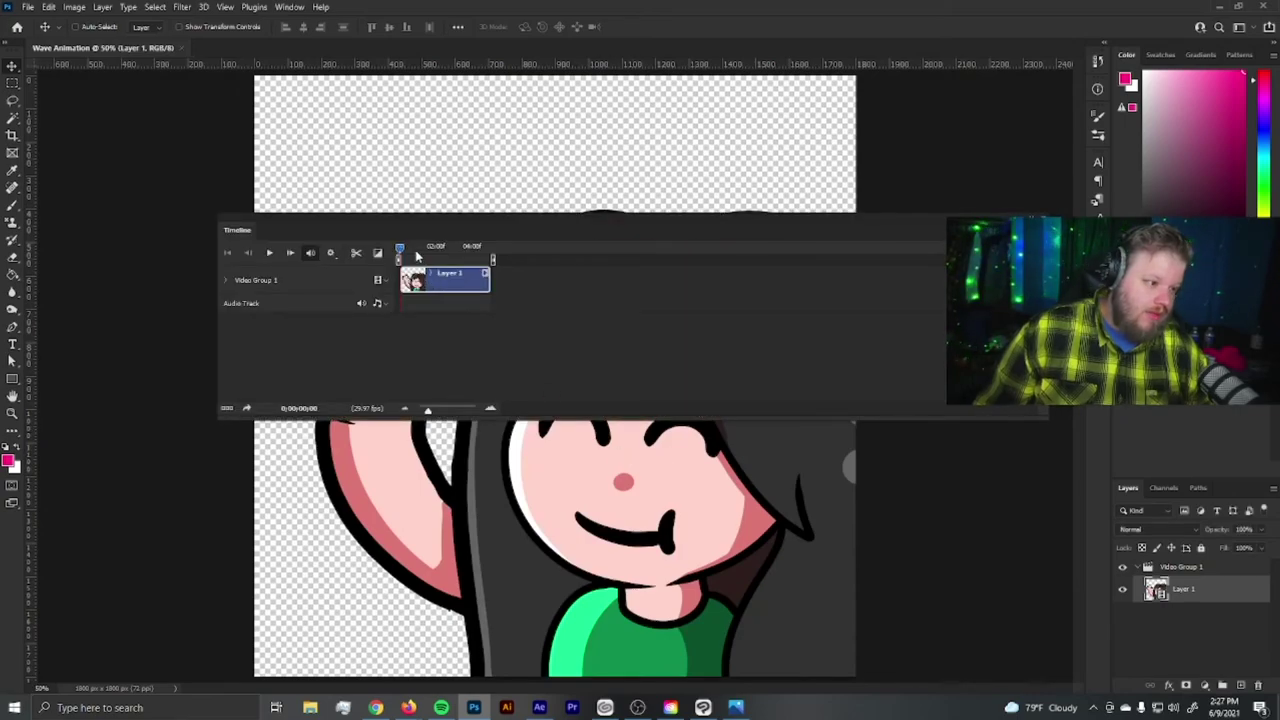
Scrub the animation frames, then open Save for Web (Legacy) and select the Width value
{"action": "left_click_drag", "start_coordinate": [418, 255], "coordinate": [523, 55]}
{"action": "left_click", "coordinate": [447, 565]}
{"action": "left_click", "coordinate": [31, 8]}
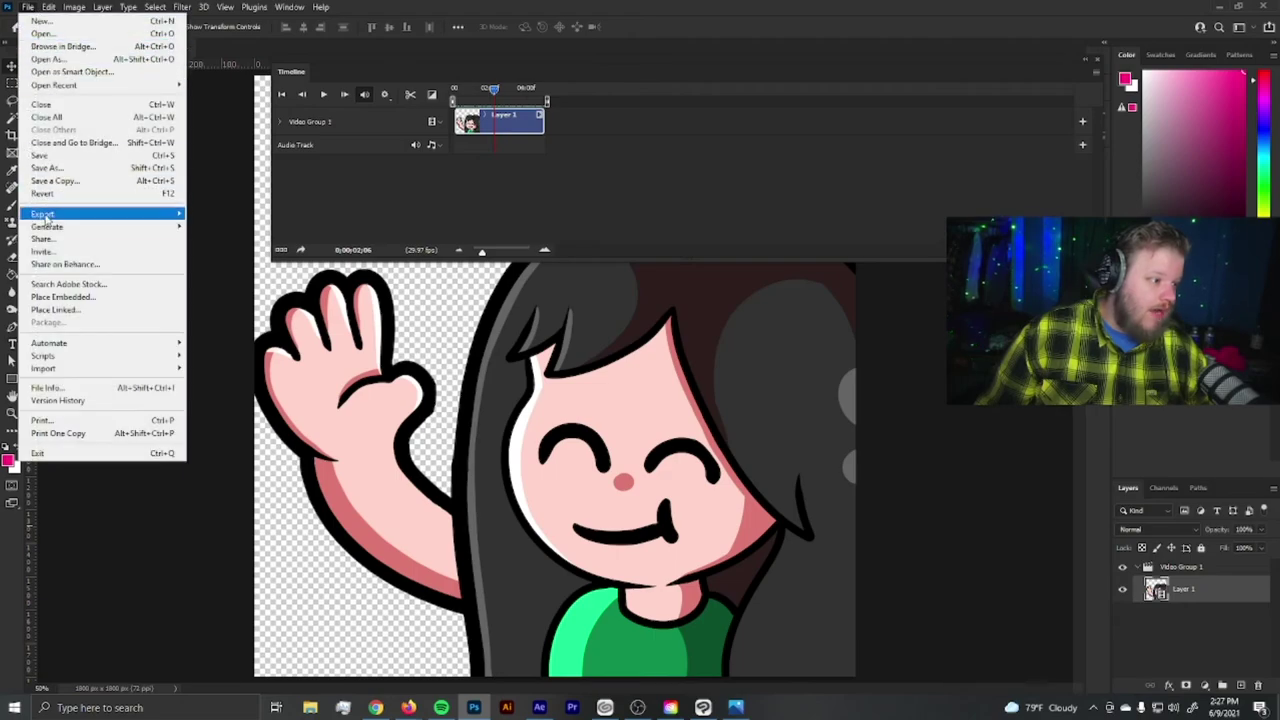
{"action": "mouse_move", "coordinate": [60, 214]}
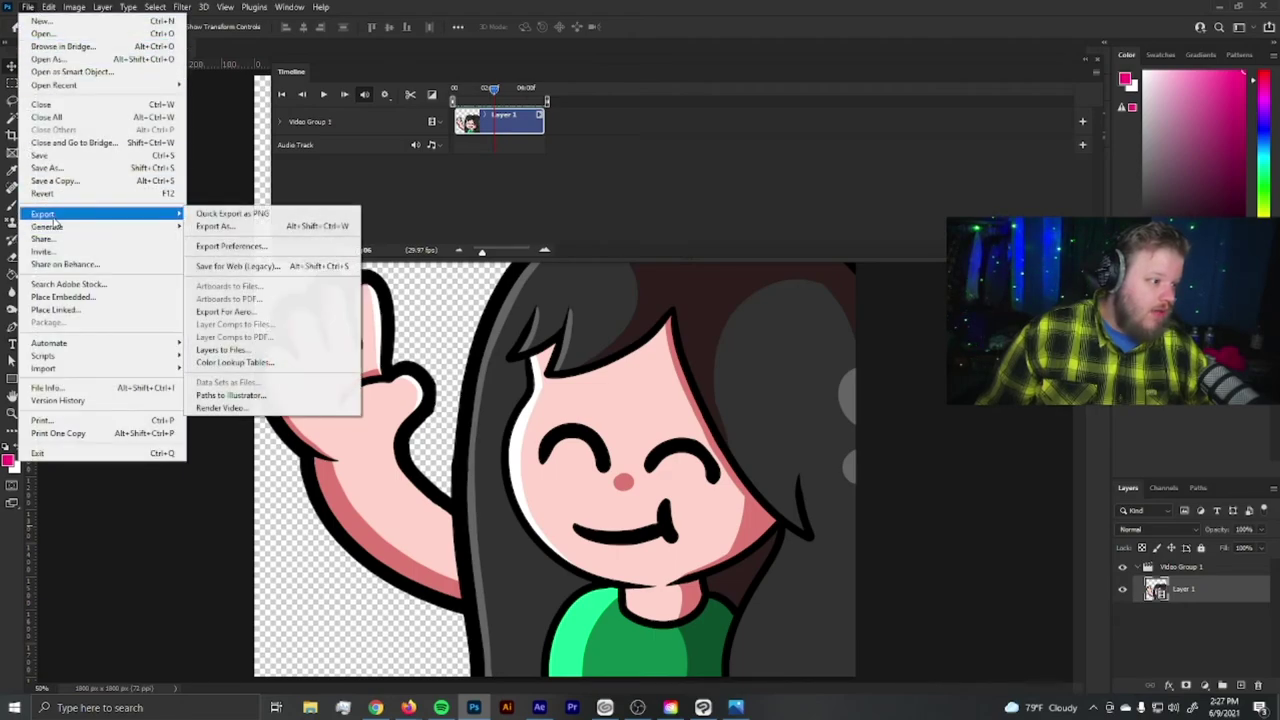
{"action": "left_click", "coordinate": [268, 267]}
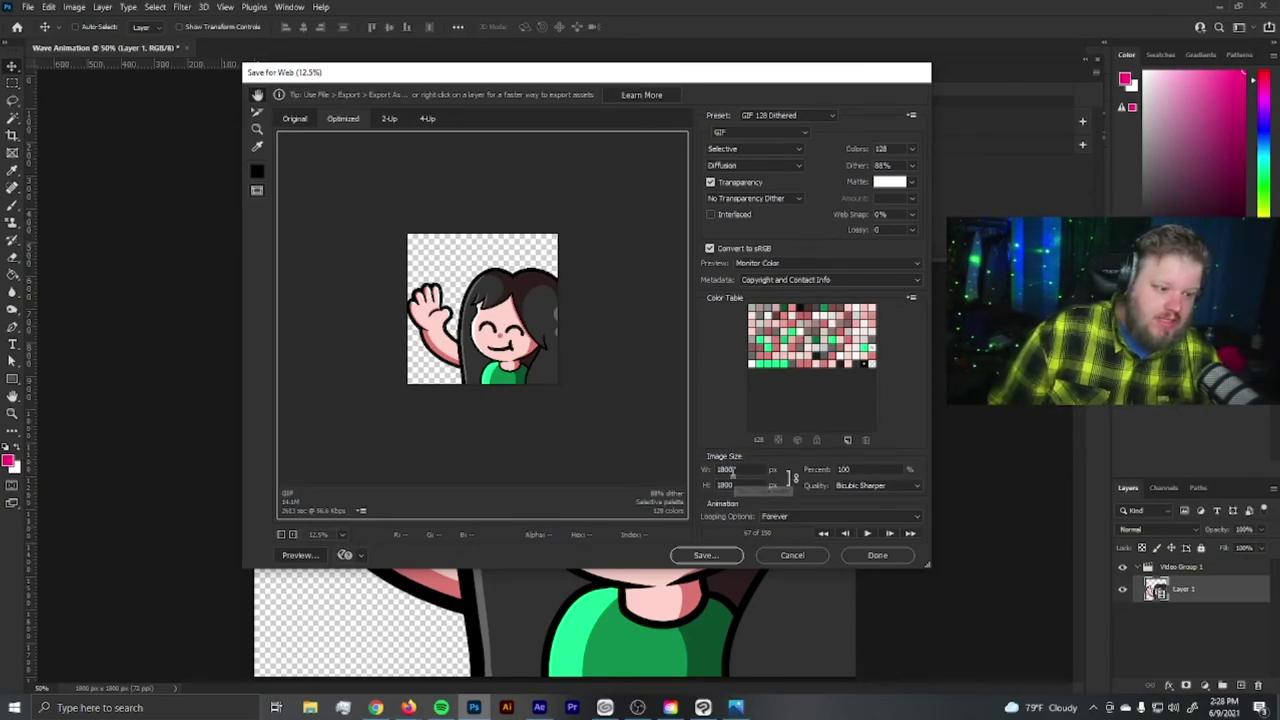
{"action": "double_click", "coordinate": [730, 470]}
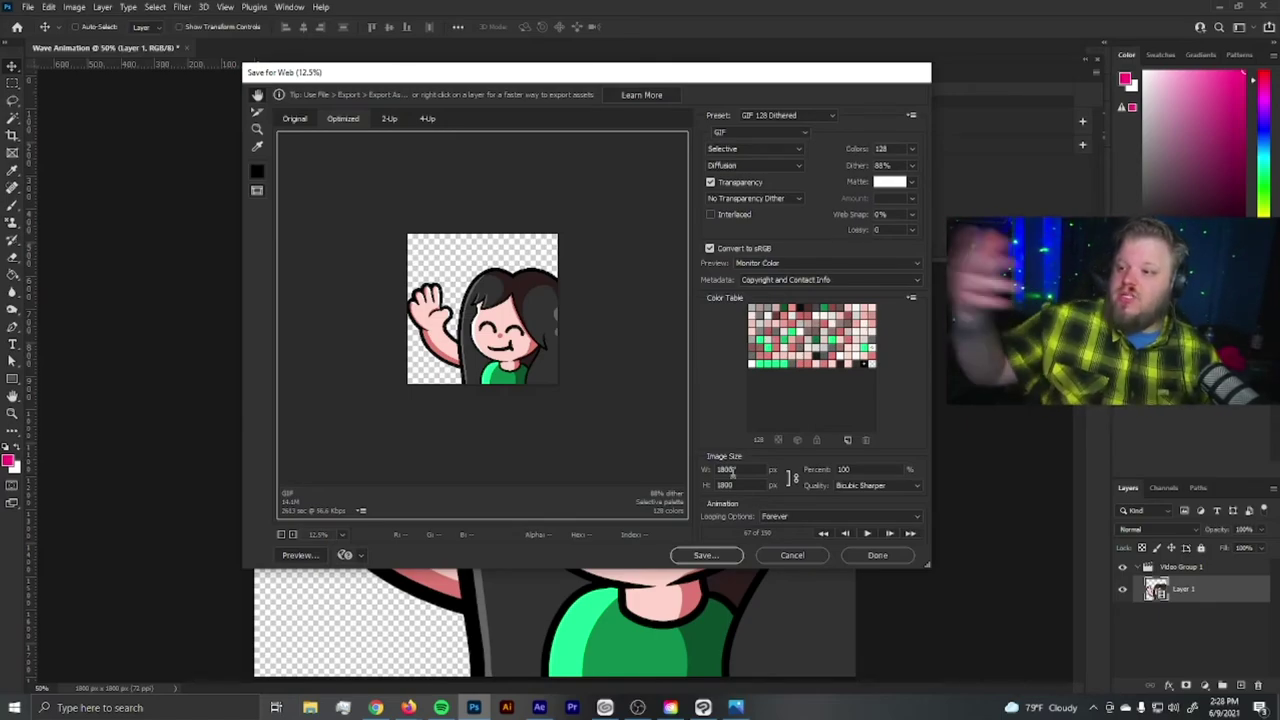
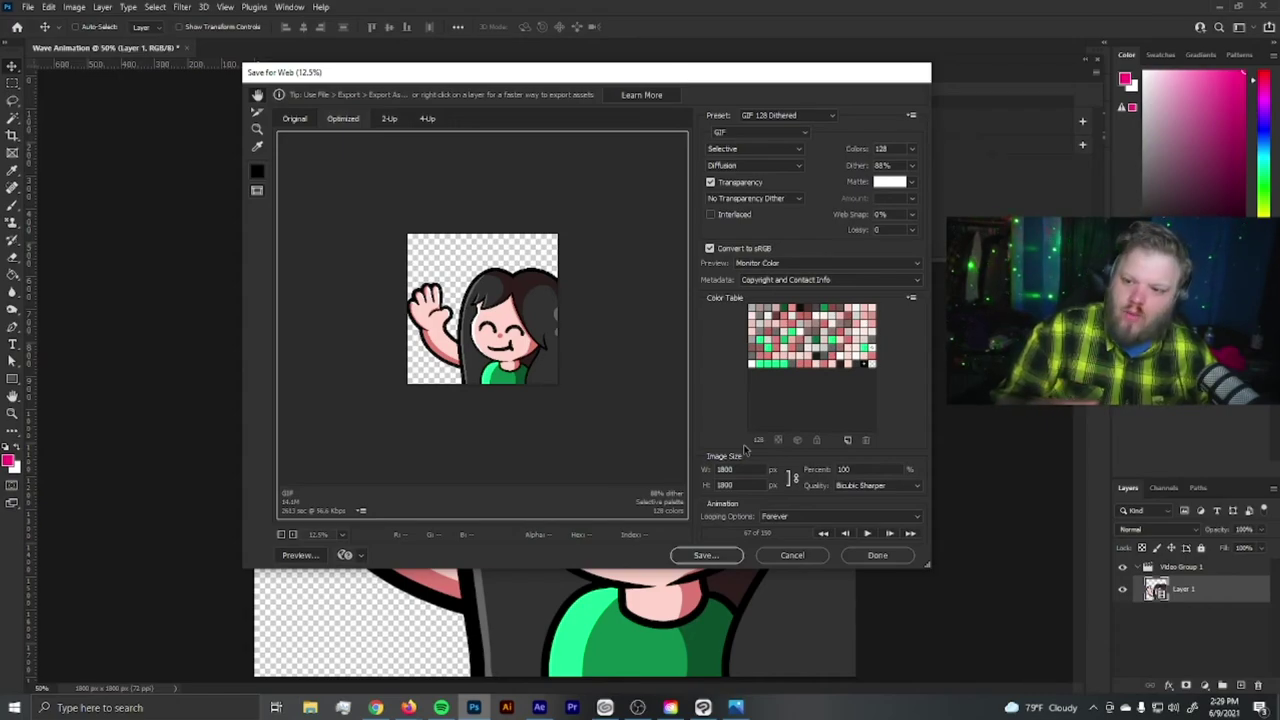
Confirm the GIF 128 Dithered preset: GIF format, Selective colours, Diffusion dither, no transparency dither
{"action": "left_click", "coordinate": [832, 116]}
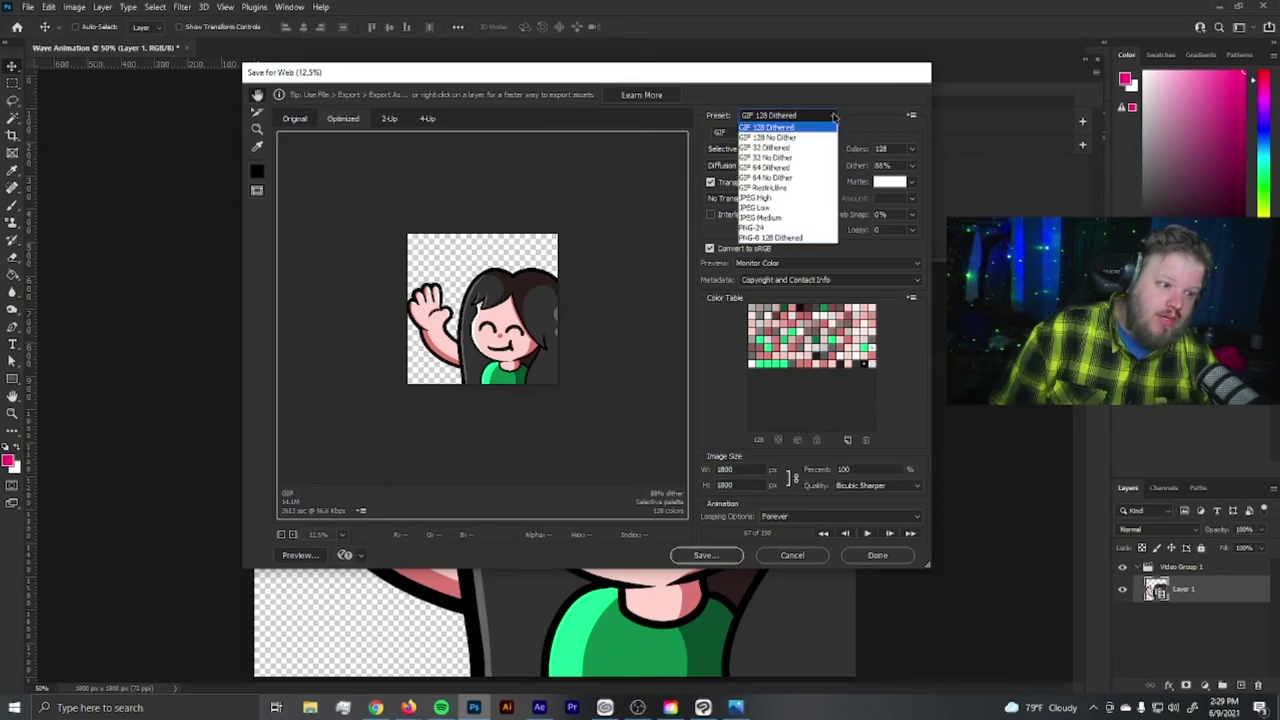
{"action": "left_click", "coordinate": [800, 129]}
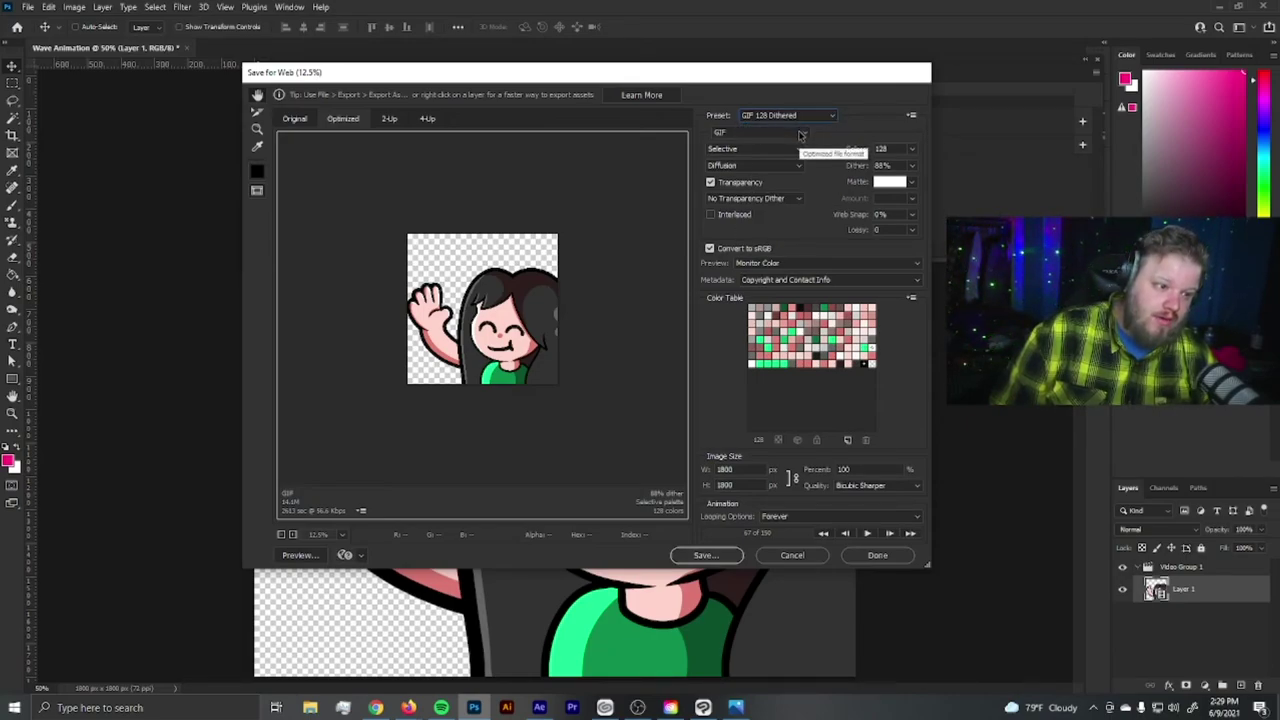
{"action": "left_click", "coordinate": [807, 134]}
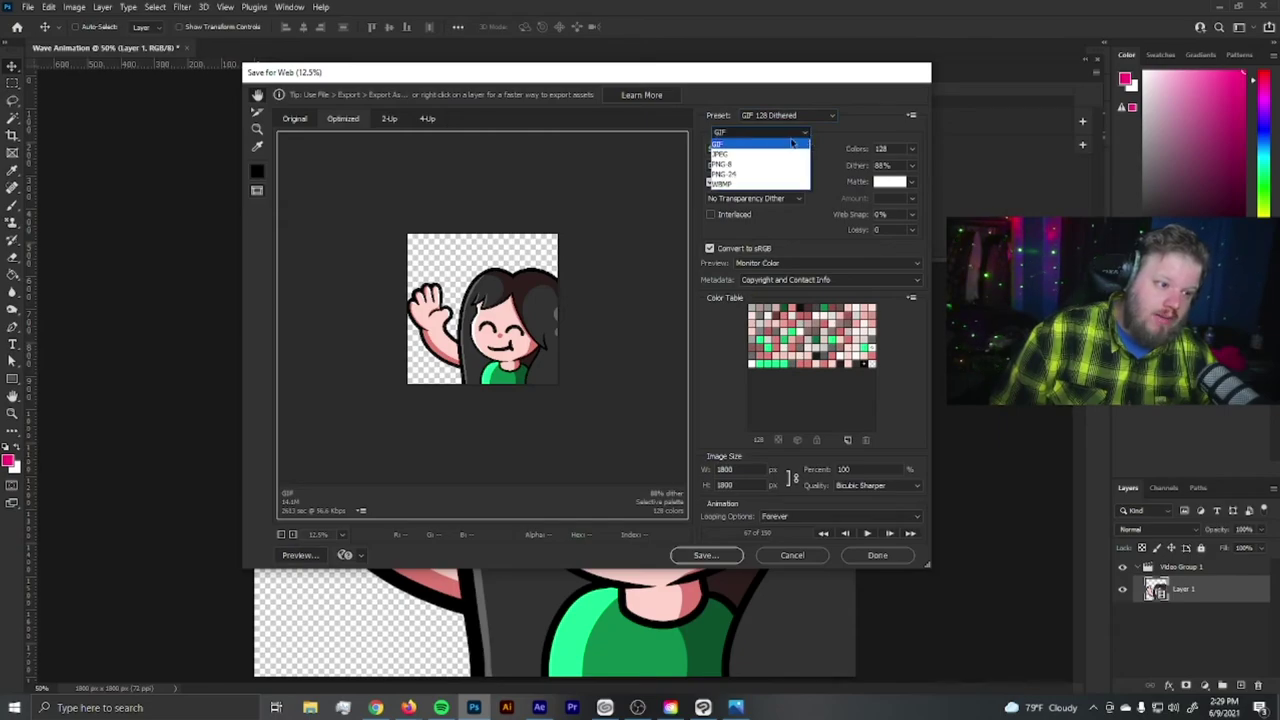
{"action": "left_click", "coordinate": [776, 147]}
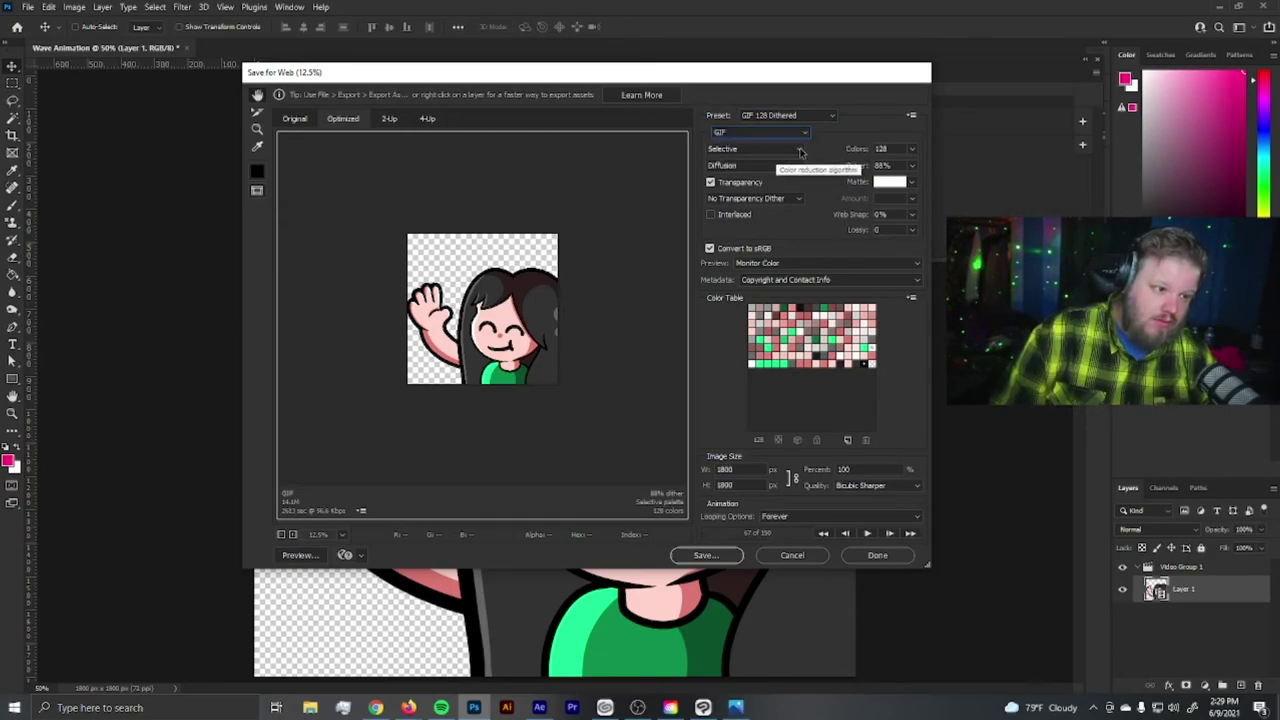
{"action": "left_click", "coordinate": [800, 149]}
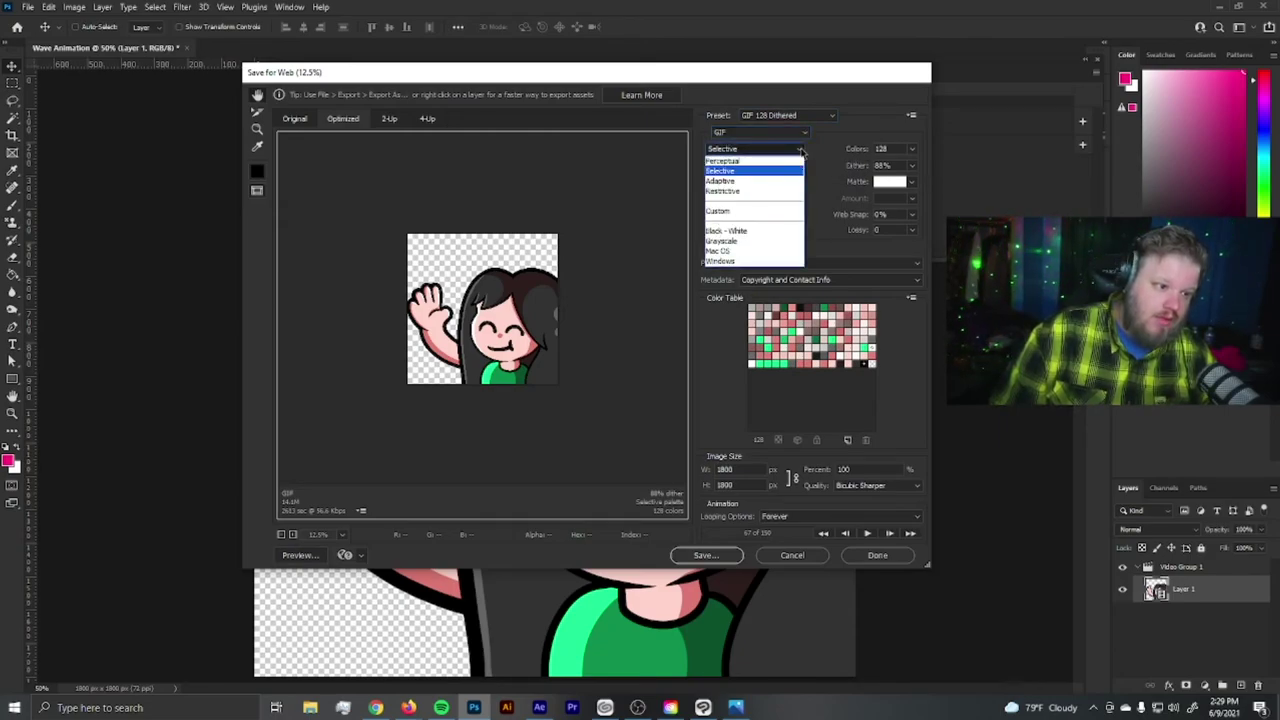
{"action": "left_click", "coordinate": [783, 172]}
{"action": "left_click", "coordinate": [785, 166]}
{"action": "left_click", "coordinate": [768, 199]}
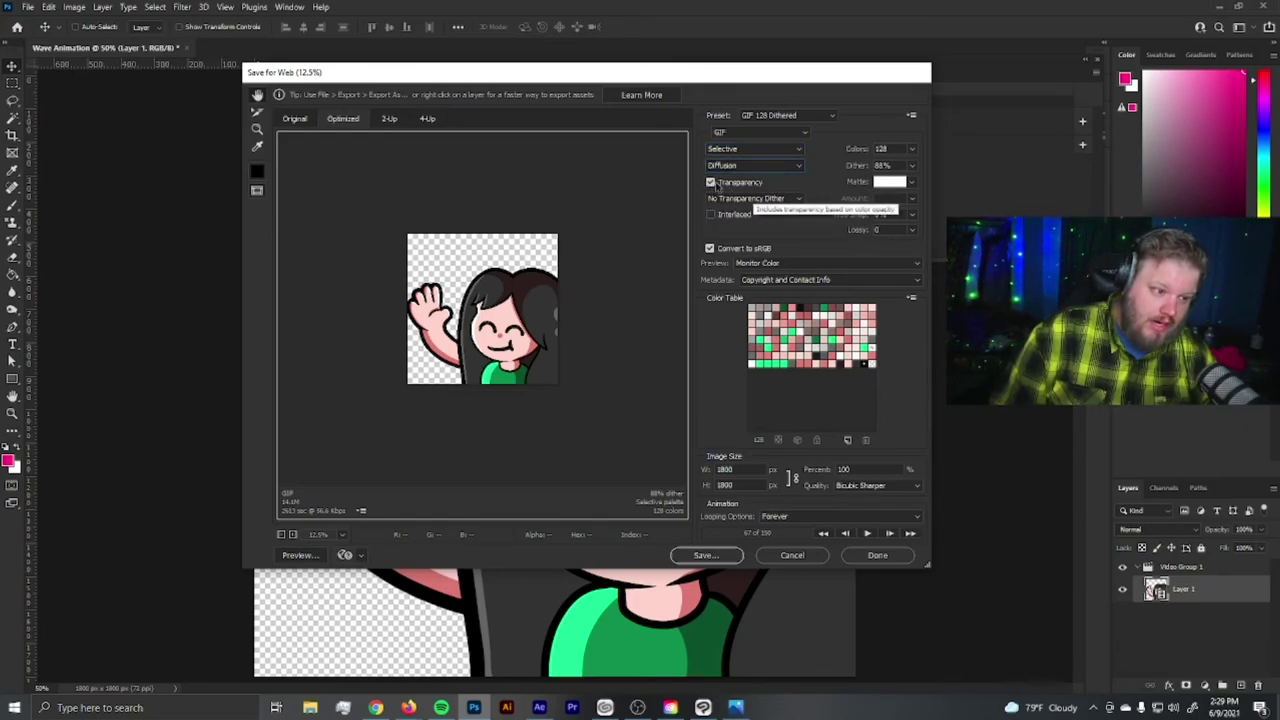
{"action": "left_click", "coordinate": [784, 200]}
{"action": "left_click", "coordinate": [786, 200]}
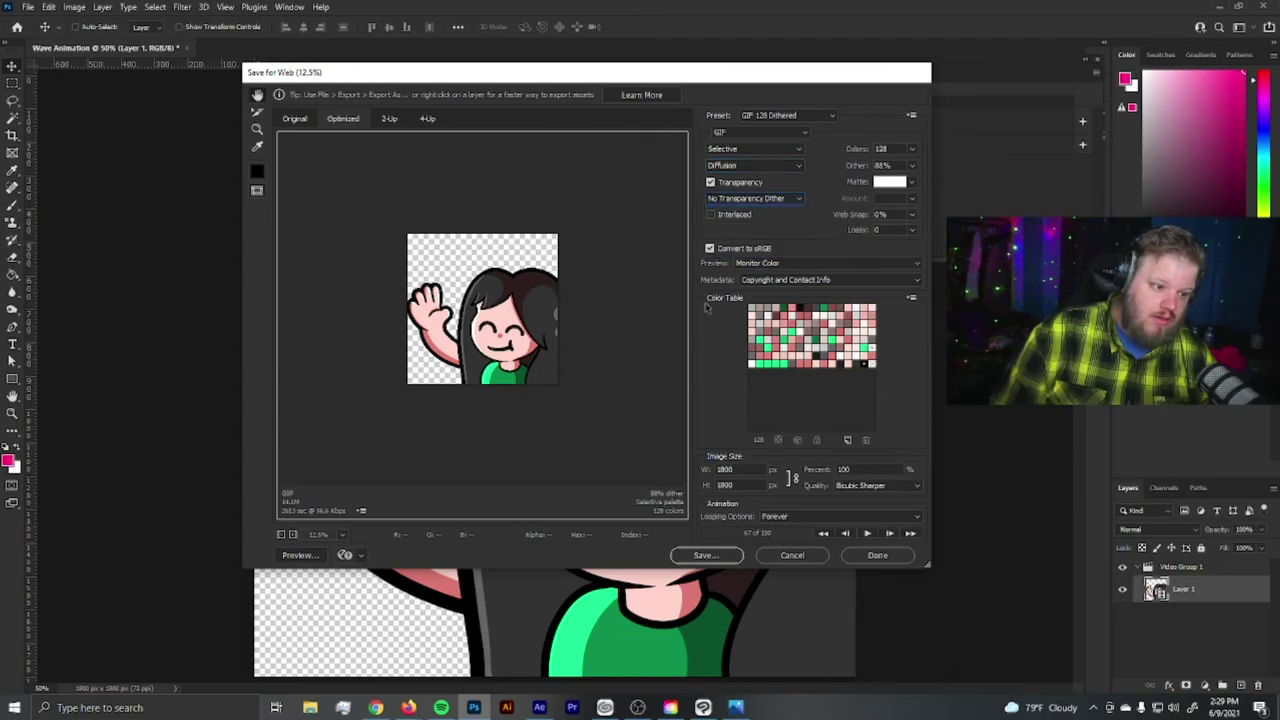
Save Wave Animation.gif into Stuff > Youtube > Wave Animated Emote
{"action": "left_click", "coordinate": [705, 555]}
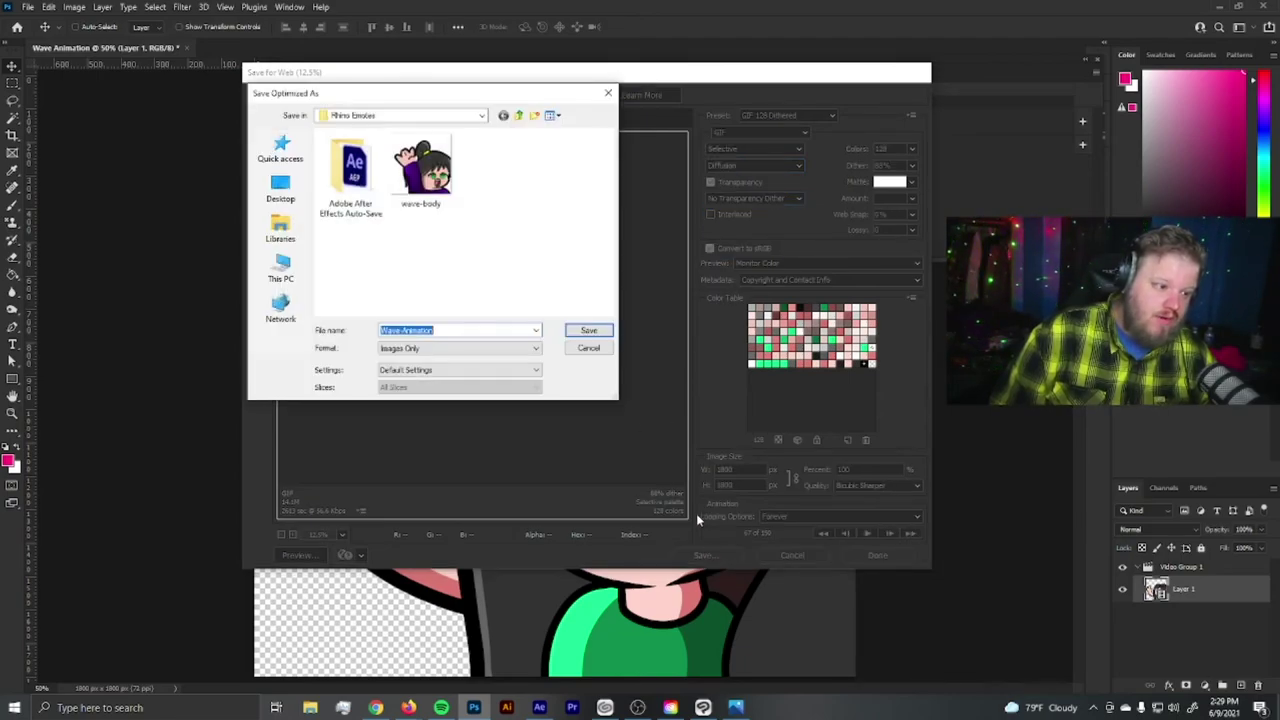
{"action": "left_click", "coordinate": [519, 116]}
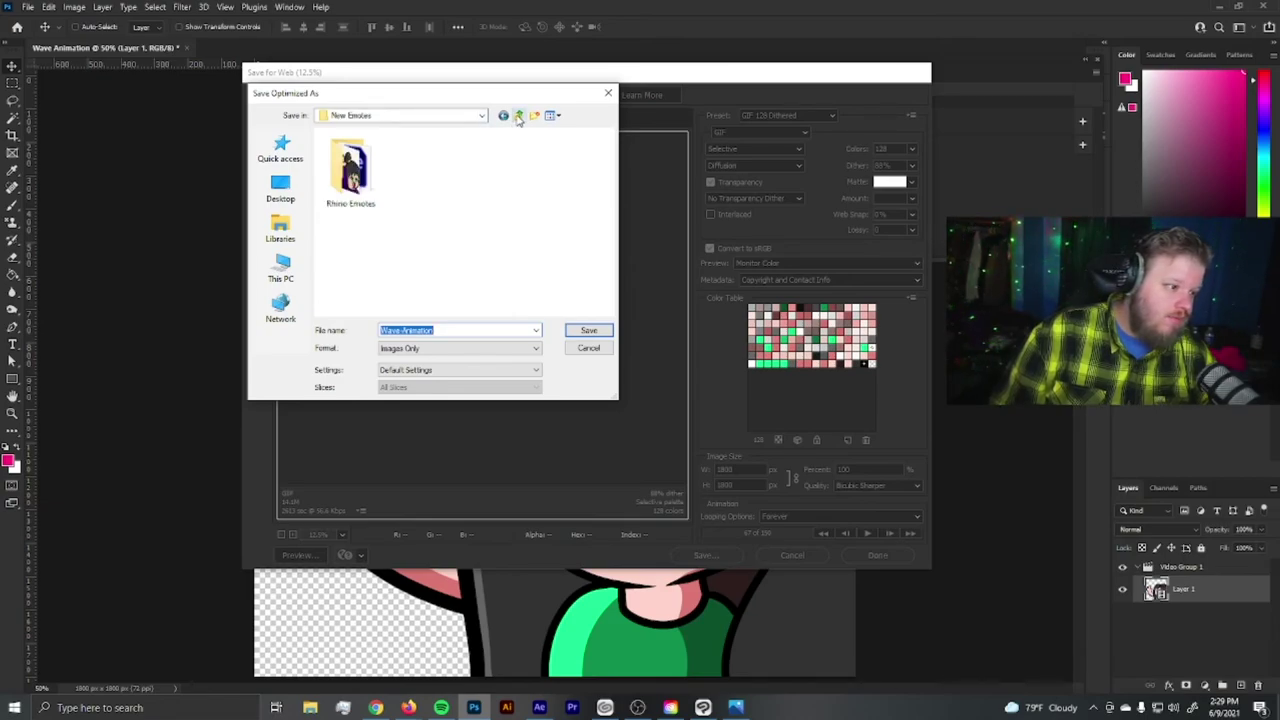
{"action": "left_click", "coordinate": [519, 116]}
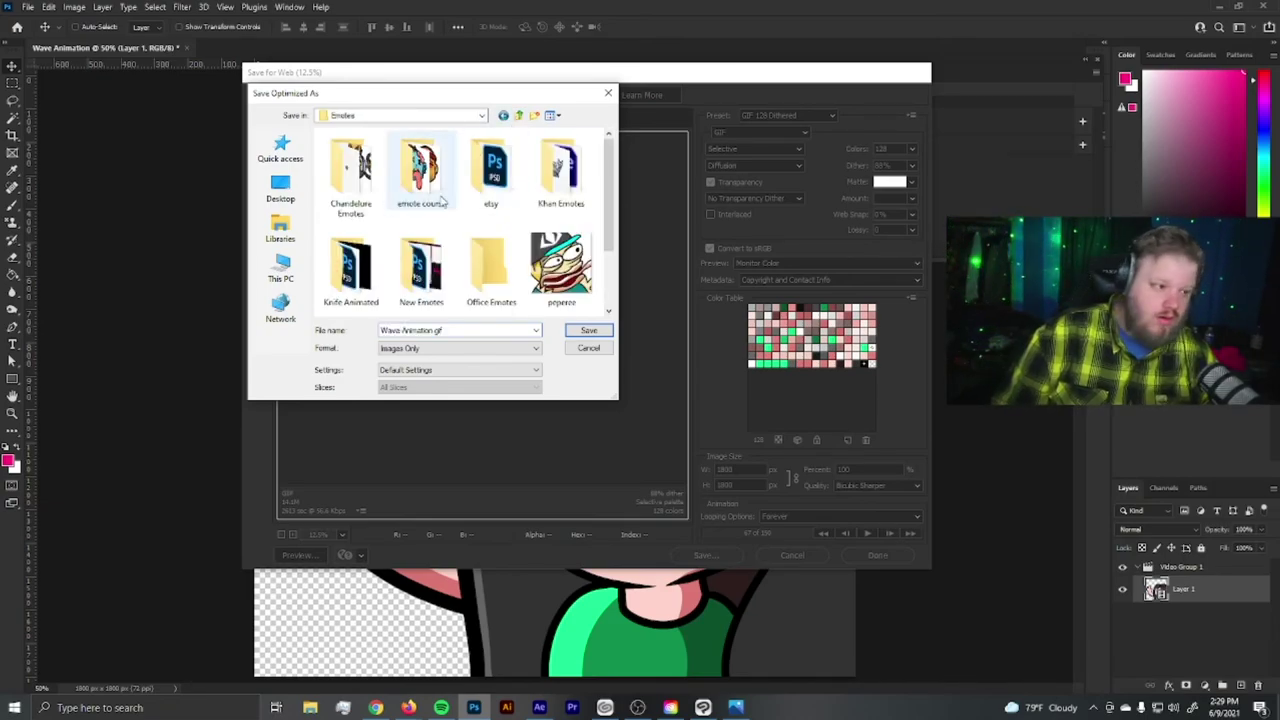
{"action": "left_click", "coordinate": [521, 116]}
{"action": "left_click", "coordinate": [430, 185]}
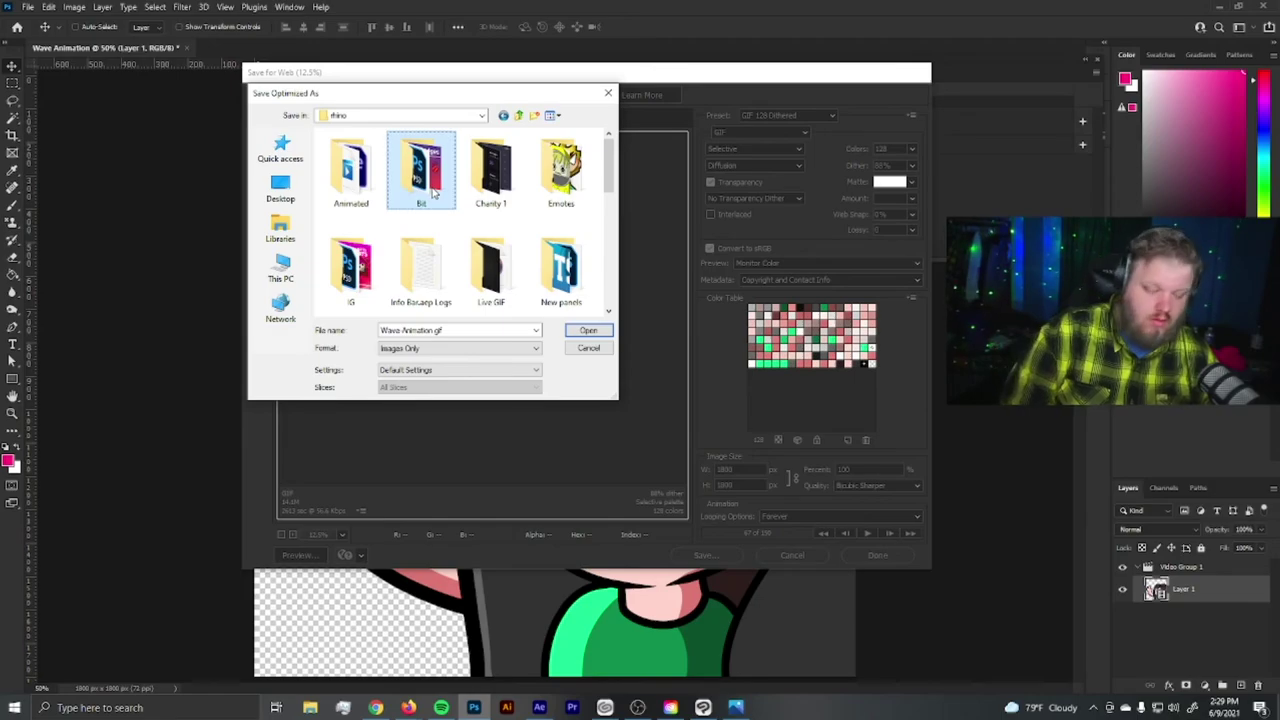
{"action": "left_click", "coordinate": [519, 116]}
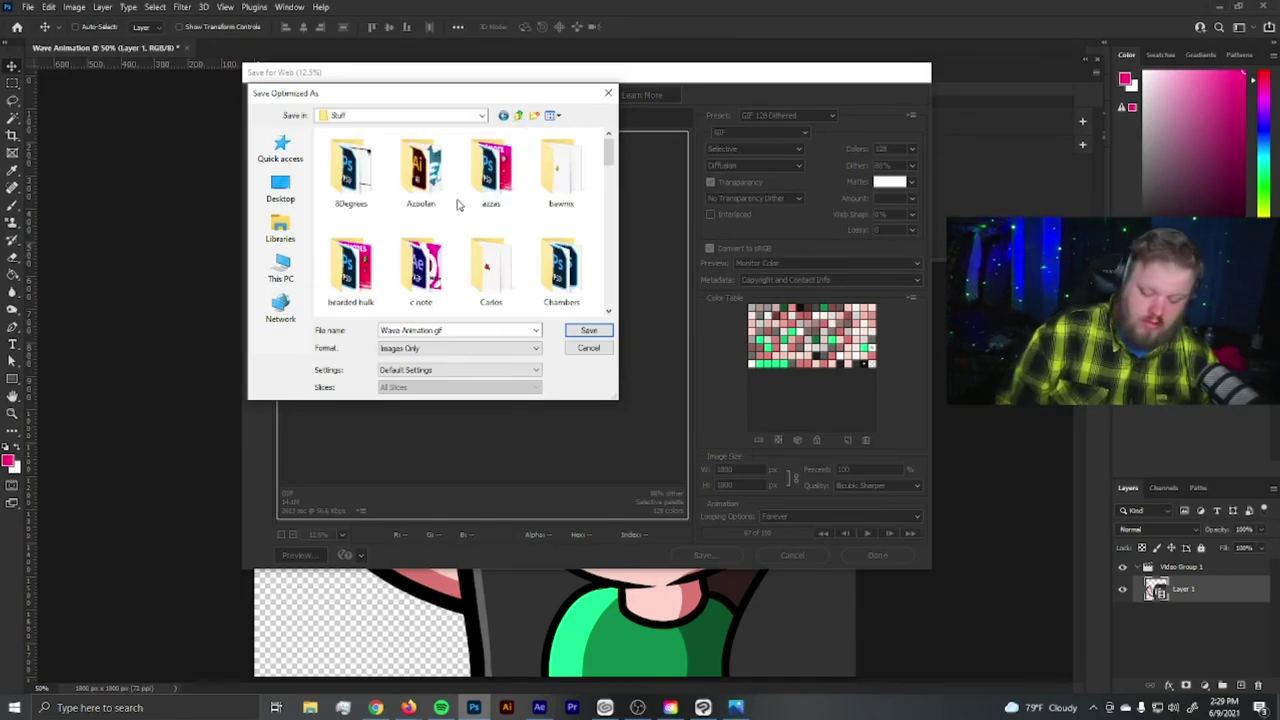
{"action": "scroll", "coordinate": [457, 204], "scroll_direction": "down", "scroll_amount": 5}
{"action": "double_click", "coordinate": [348, 280]}
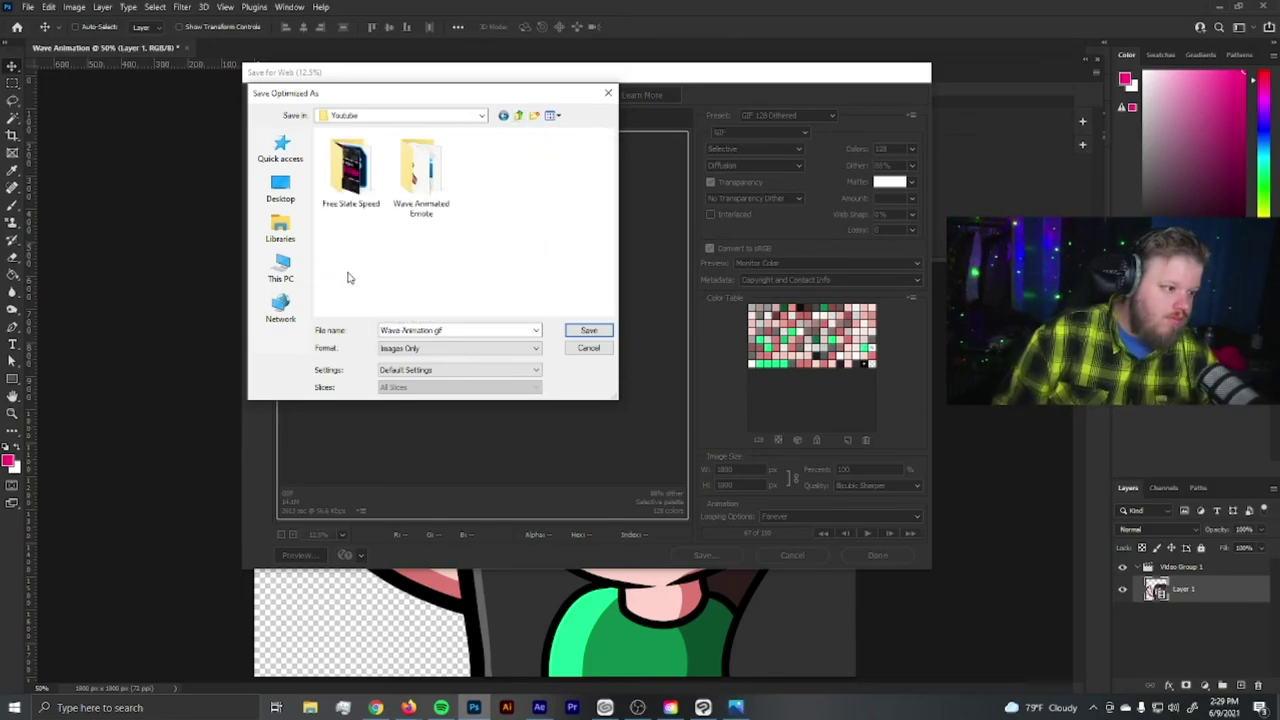
{"action": "double_click", "coordinate": [421, 190]}
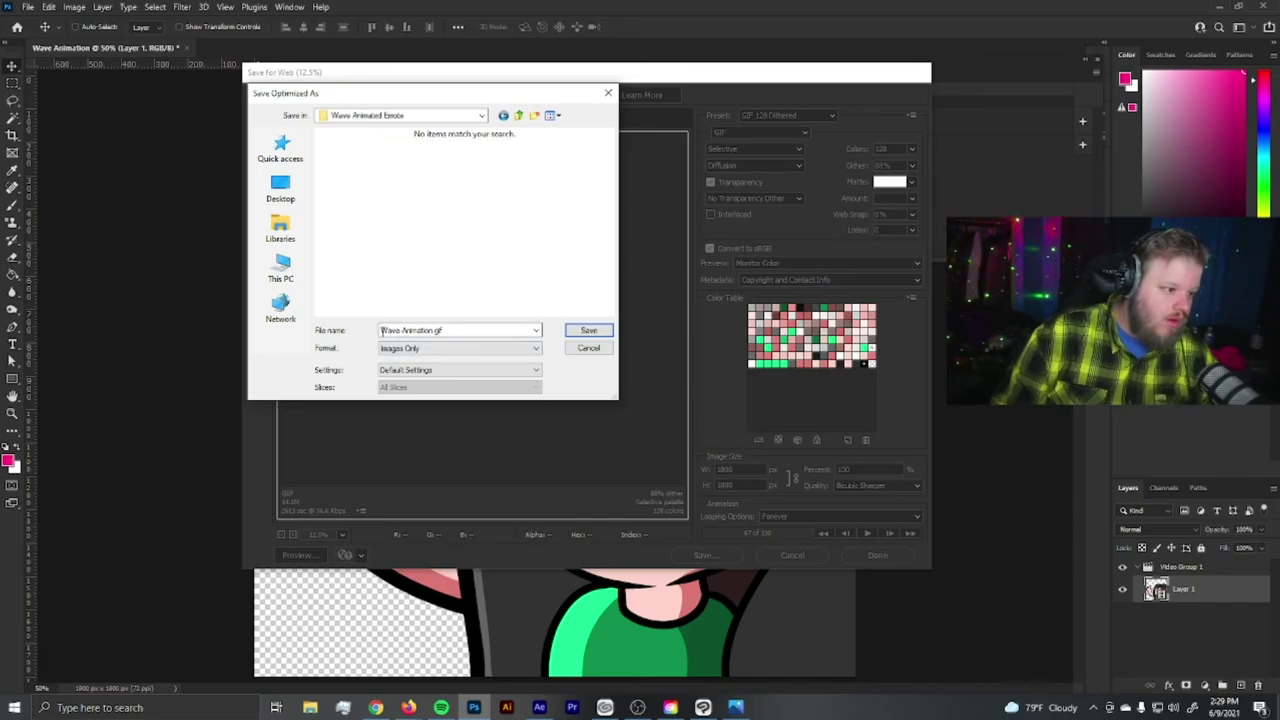
{"action": "left_click", "coordinate": [585, 333]}
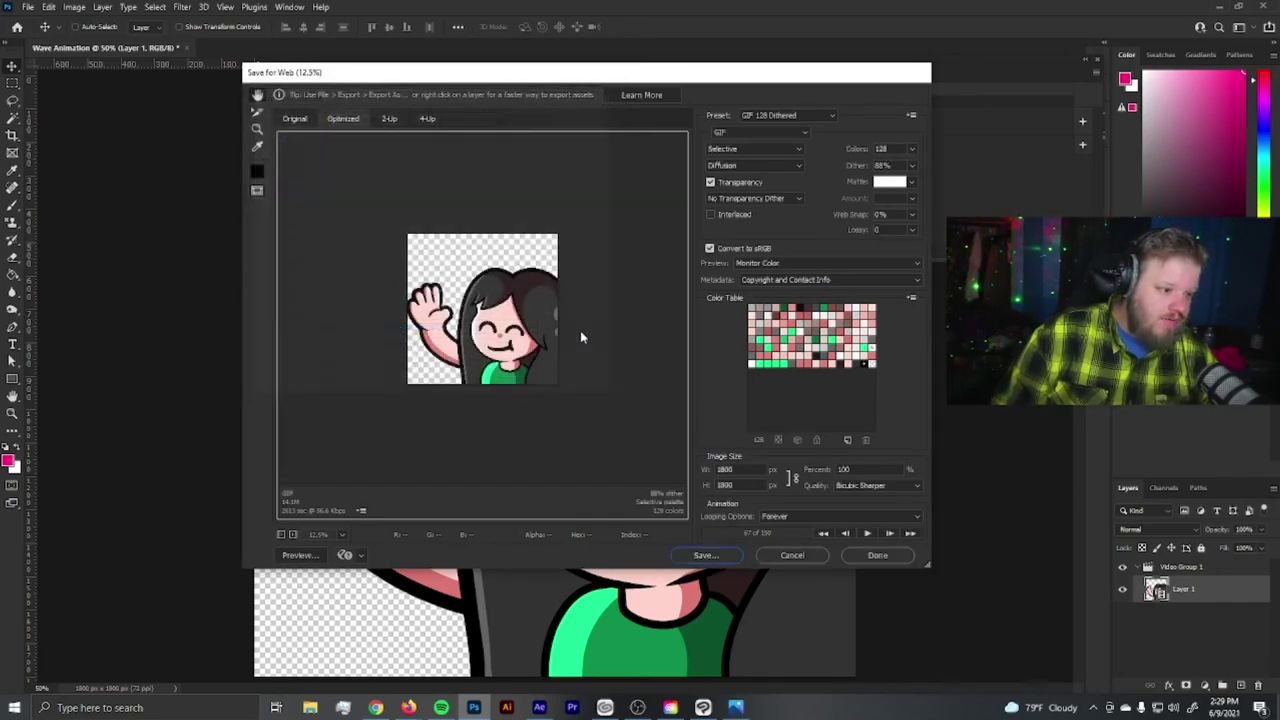